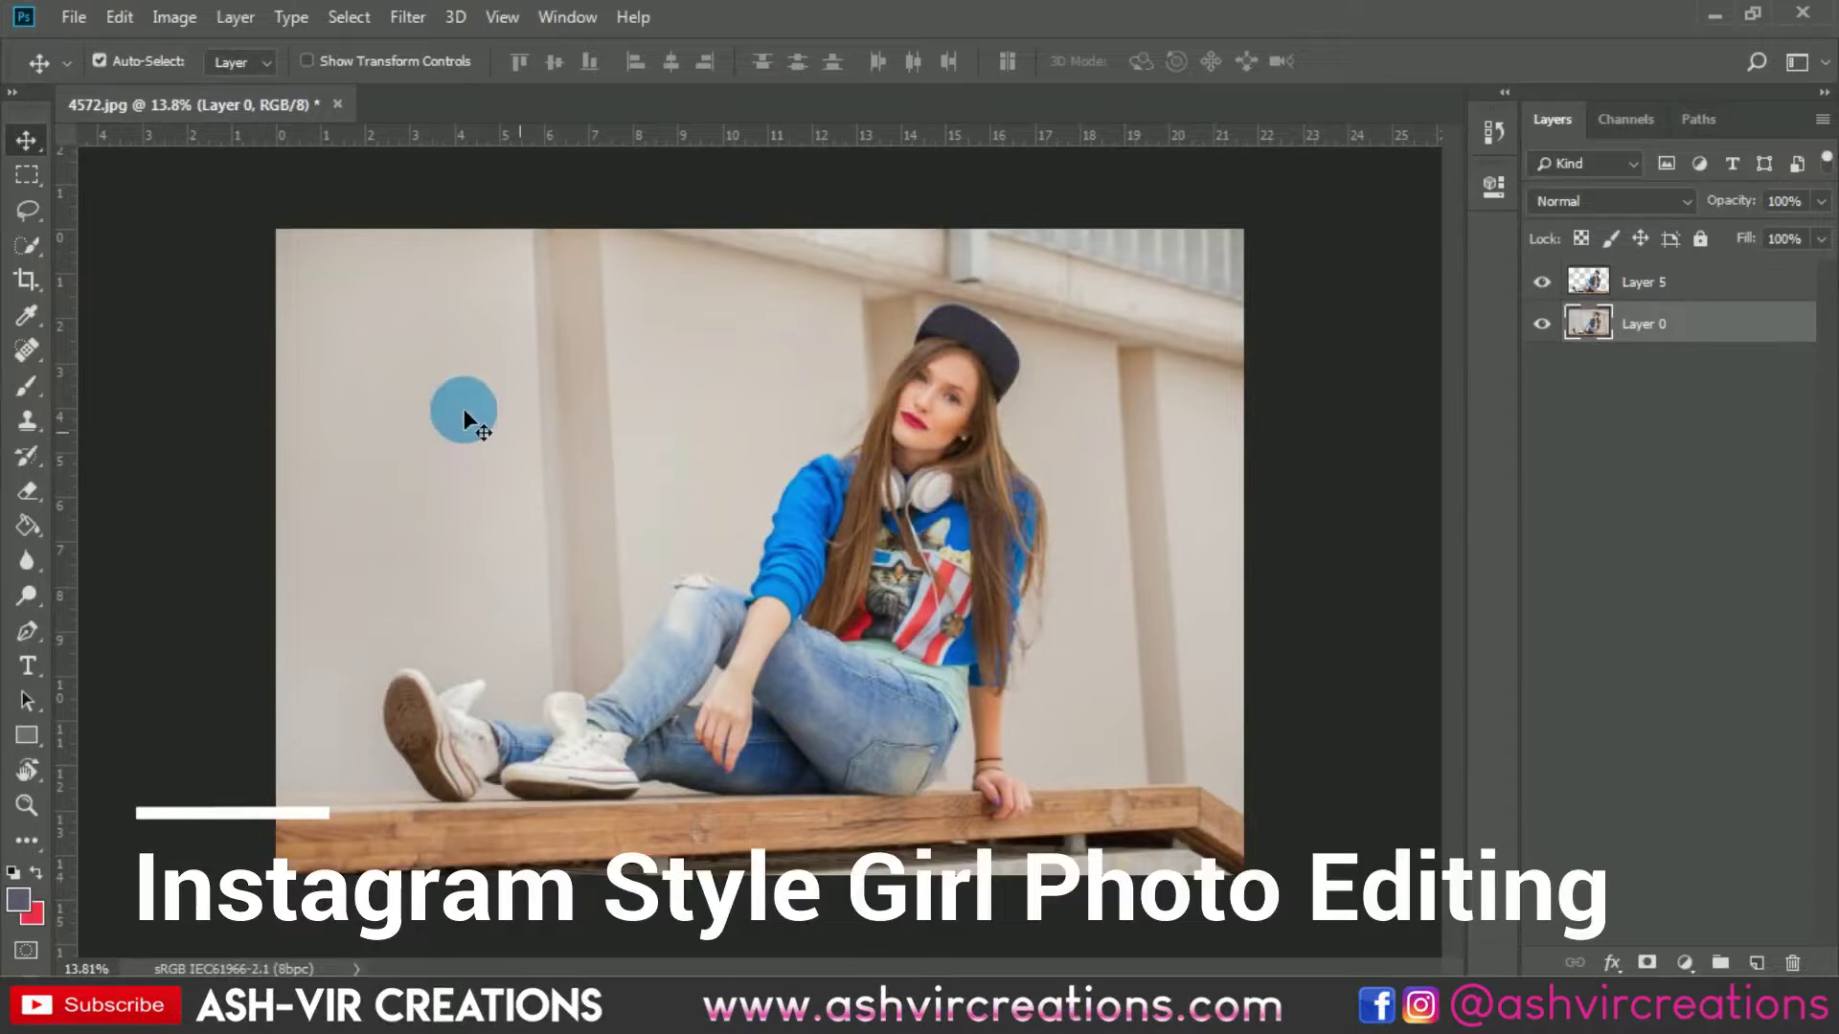
# - Select the woman and the wooden bench on Layer 0 with the Quick Selection tool in add mode
pyautogui.click(27, 245)
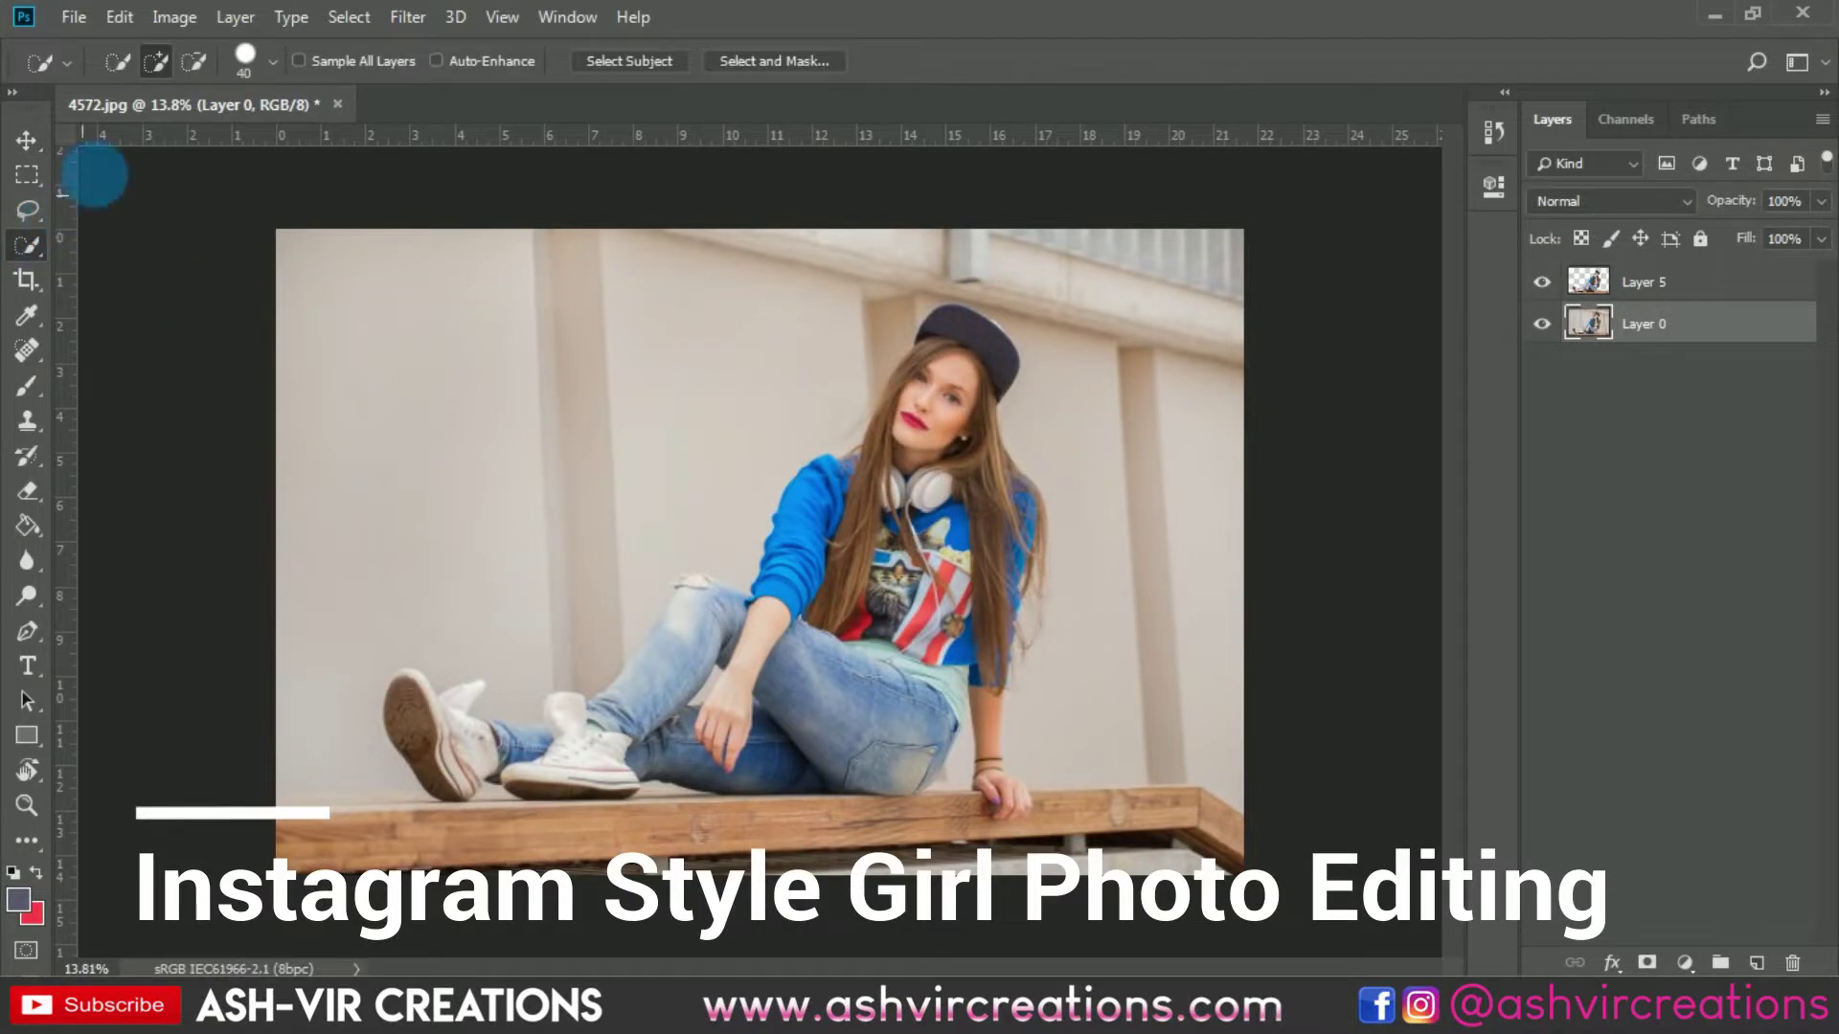
pyautogui.click(157, 63)
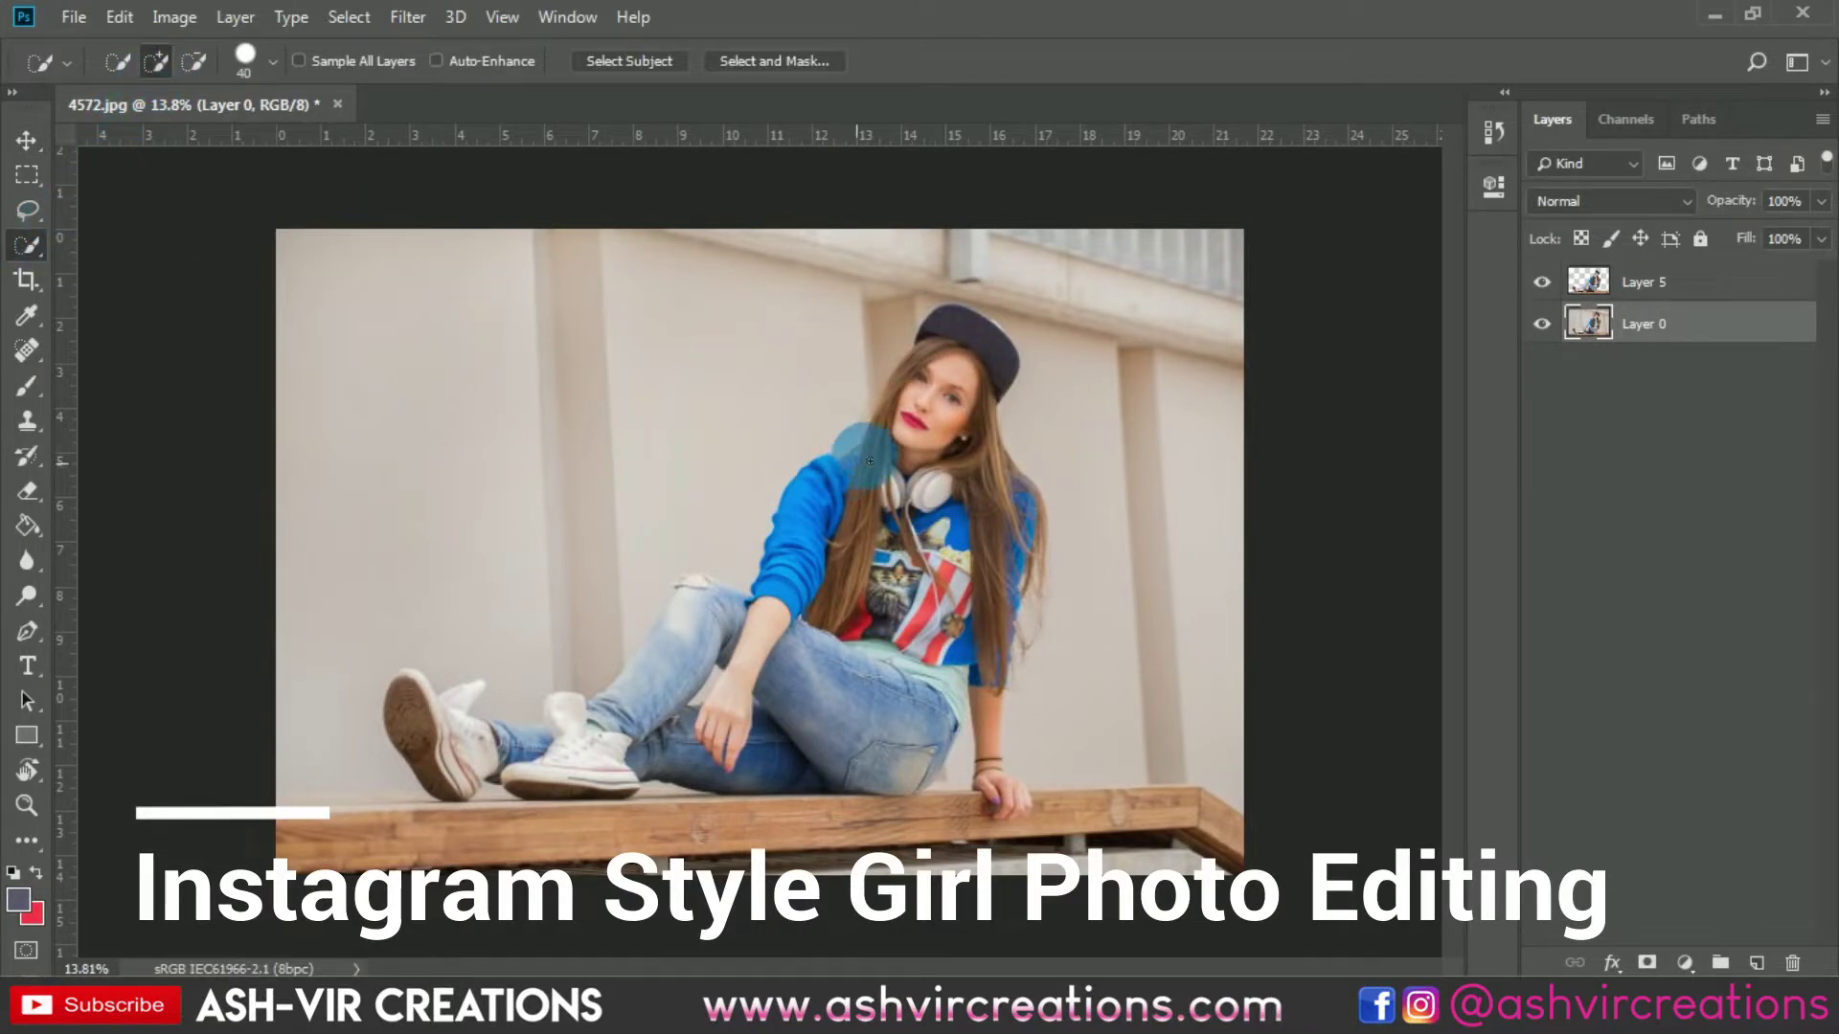
pyautogui.moveTo(931, 414)
pyautogui.mouseDown()
pyautogui.moveTo(776, 622)
pyautogui.moveTo(632, 708)
pyautogui.moveTo(498, 757)
pyautogui.moveTo(431, 853)
pyautogui.moveTo(955, 864)
pyautogui.moveTo(1180, 831)
pyautogui.moveTo(849, 772)
pyautogui.moveTo(967, 613)
pyautogui.moveTo(986, 536)
pyautogui.moveTo(967, 471)
pyautogui.moveTo(1000, 785)
pyautogui.moveTo(1023, 807)
pyautogui.moveTo(963, 753)
pyautogui.moveTo(939, 544)
pyautogui.moveTo(919, 614)
pyautogui.mouseUp()
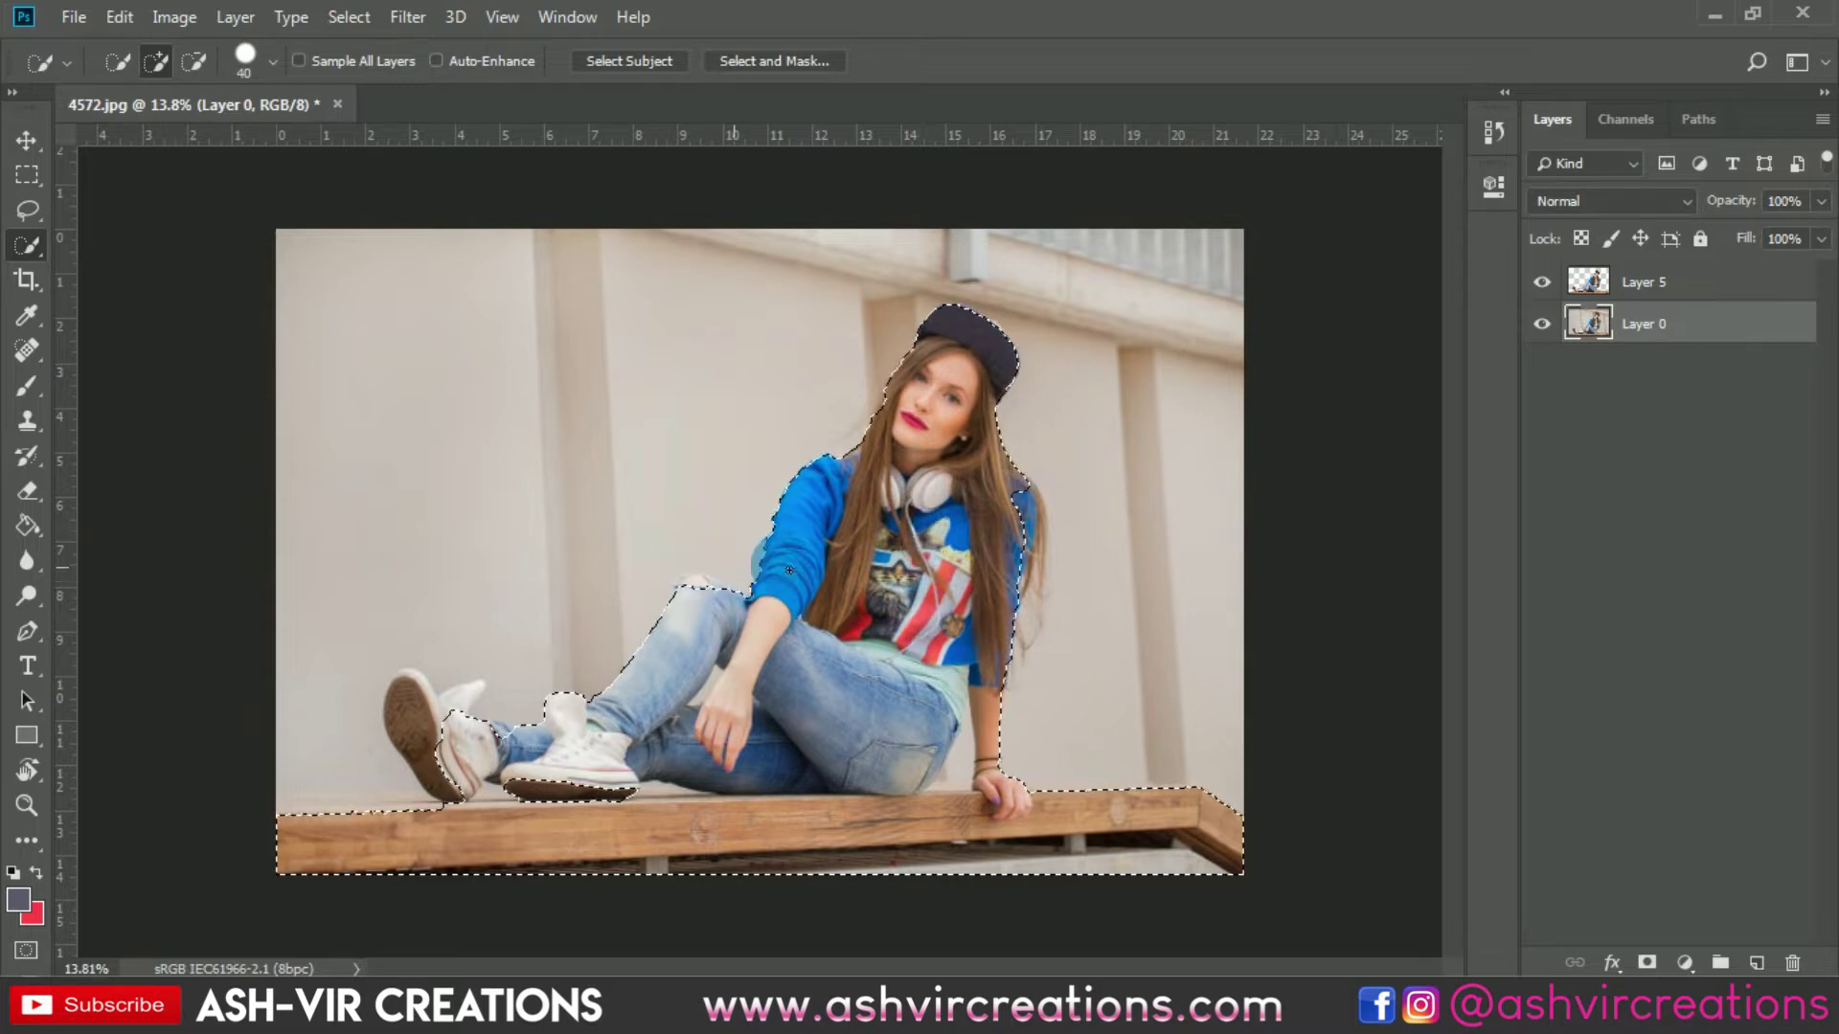
pyautogui.scroll(3, 867, 455)
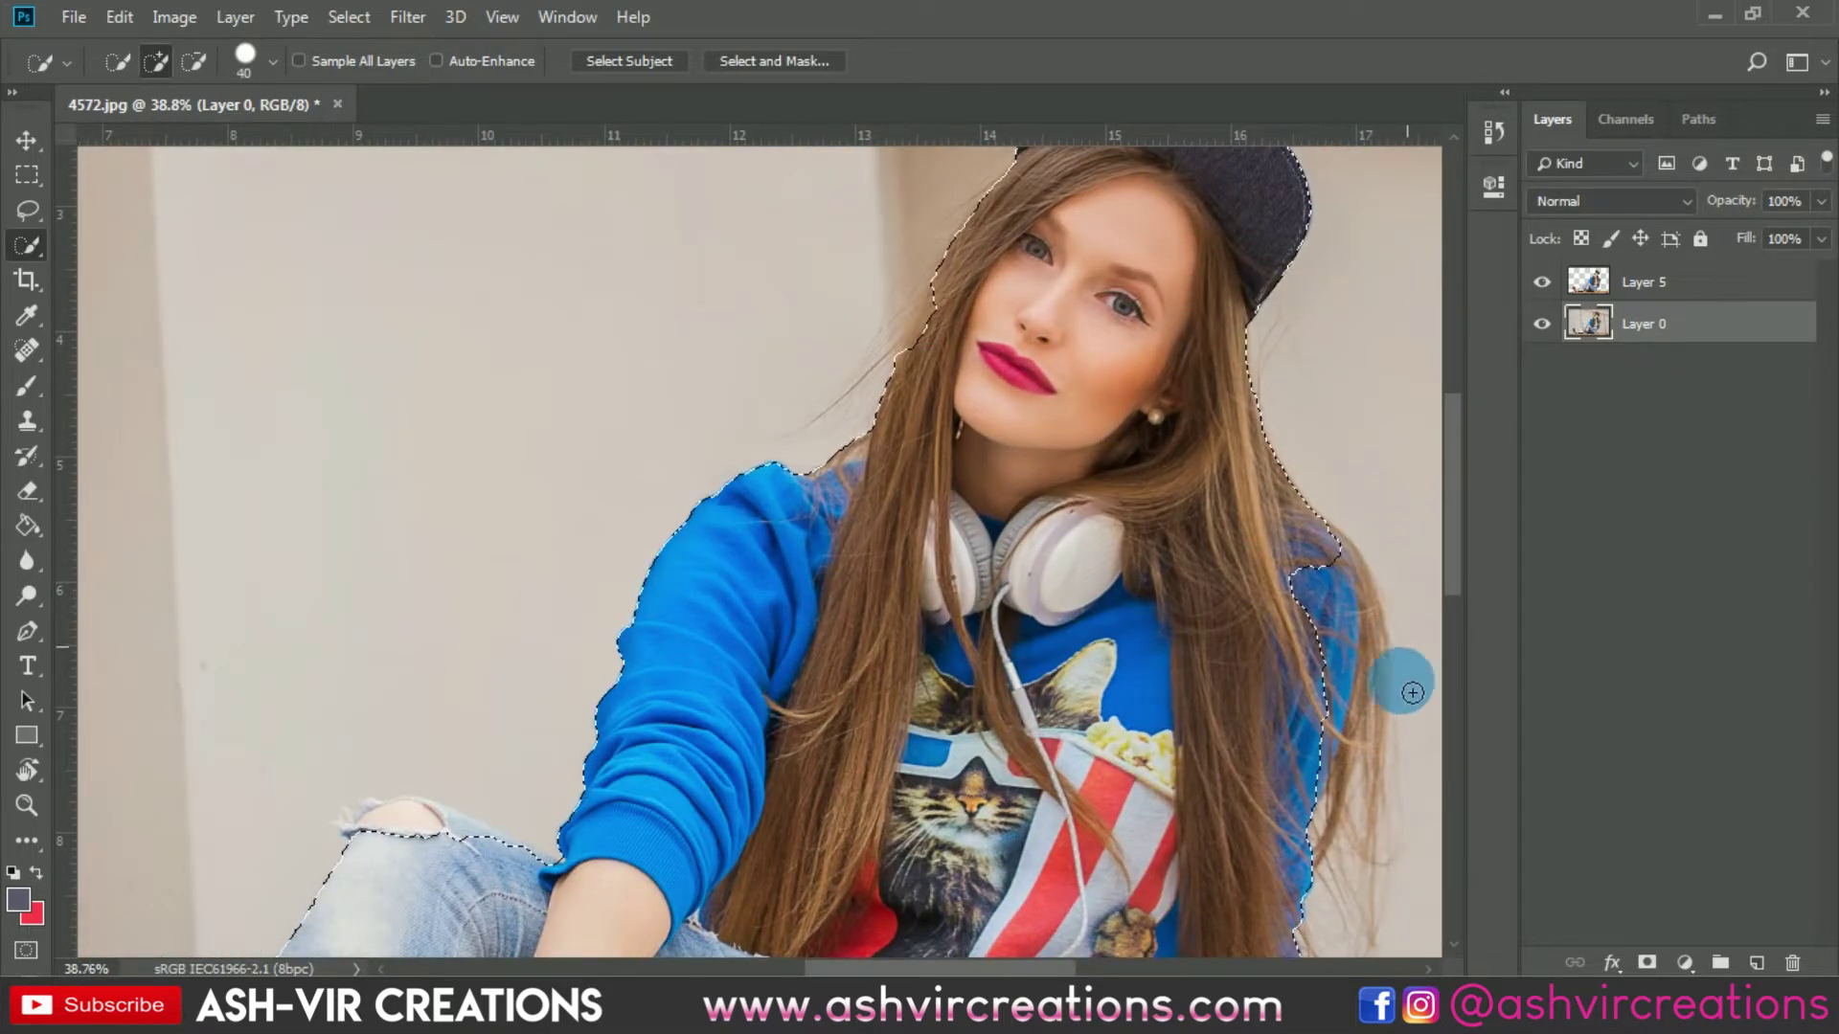
pyautogui.scroll(-2, 1308, 572)
# - Refine the woman's hair edges with the Refine Edge Brush in Select and Mask, and copy the selection to a new layer
pyautogui.rightClick(1308, 573)
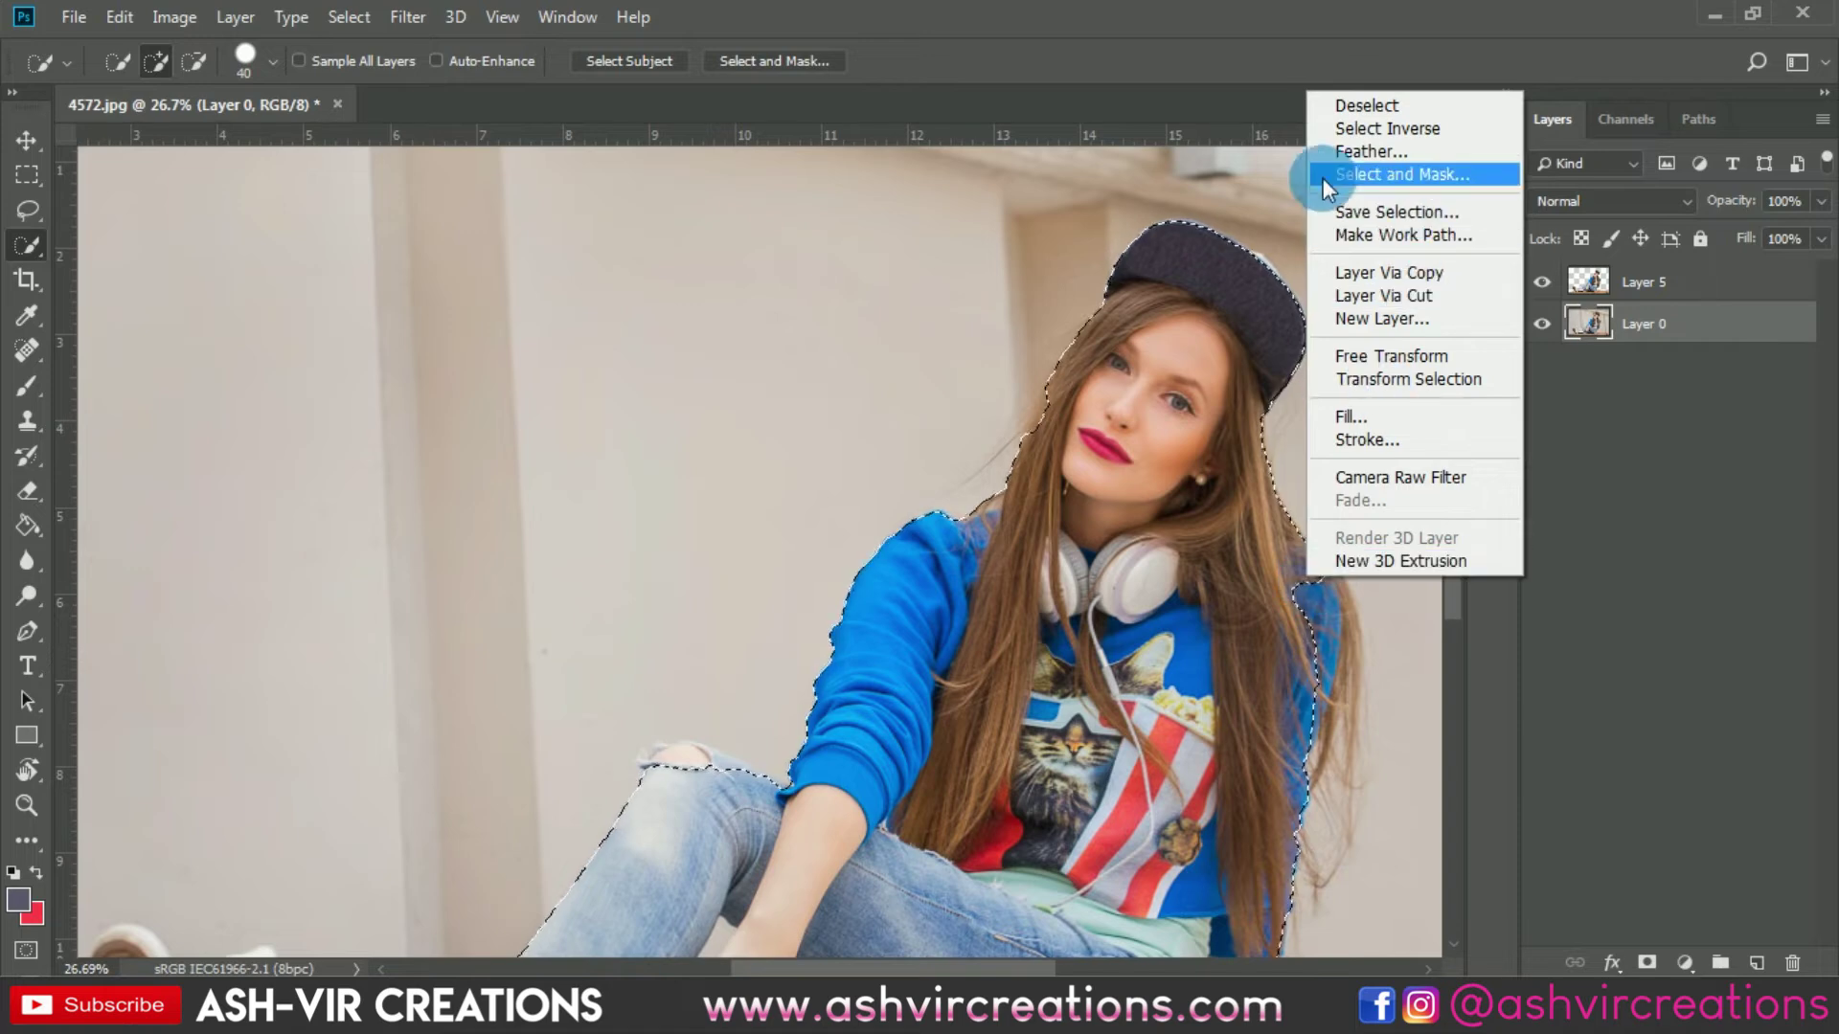
pyautogui.click(1371, 174)
pyautogui.scroll(2, 1090, 433)
pyautogui.moveTo(1170, 501); pyautogui.dragTo(860, 381)
pyautogui.moveTo(1025, 450); pyautogui.dragTo(1036, 458)
pyautogui.click(26, 180)
pyautogui.moveTo(1042, 478)
pyautogui.mouseDown()
pyautogui.moveTo(1064, 557)
pyautogui.moveTo(1034, 517)
pyautogui.mouseUp()
pyautogui.moveTo(1039, 748)
pyautogui.mouseDown()
pyautogui.moveTo(1022, 790)
pyautogui.moveTo(1038, 485)
pyautogui.mouseUp()
pyautogui.moveTo(742, 469)
pyautogui.mouseDown()
pyautogui.moveTo(691, 368)
pyautogui.moveTo(744, 286)
pyautogui.mouseUp()
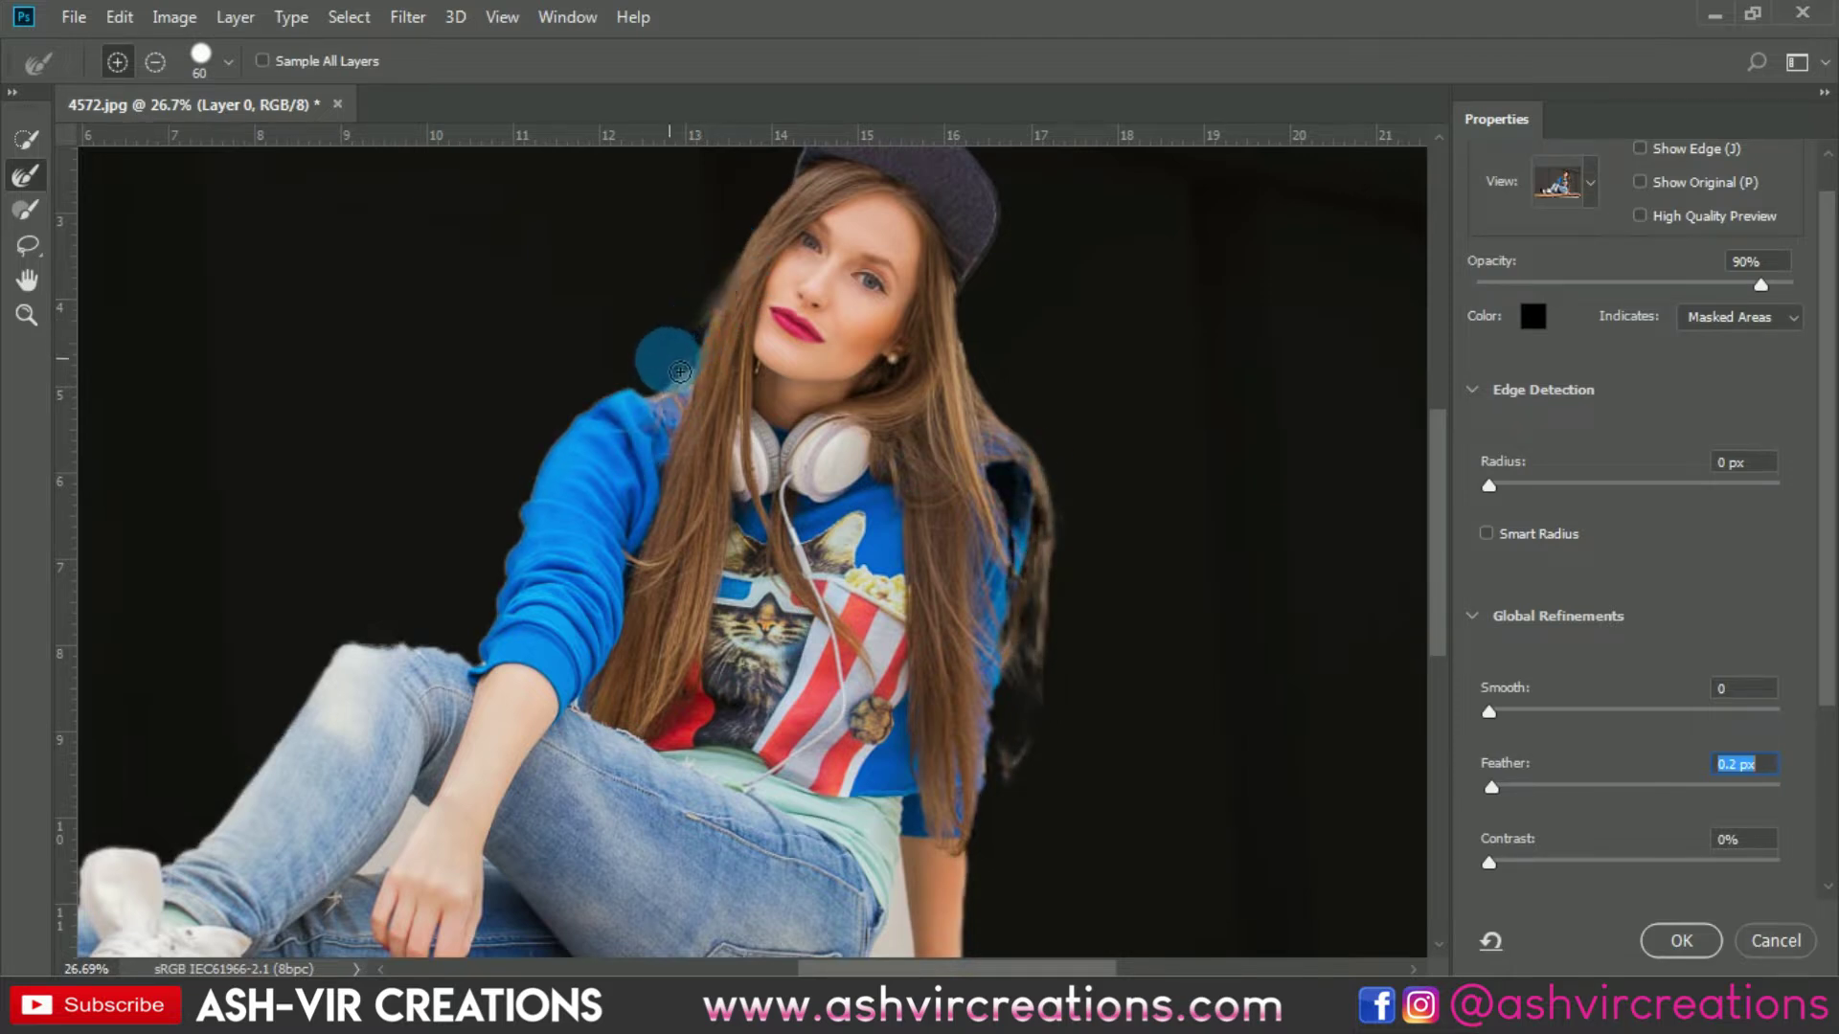
pyautogui.moveTo(688, 372); pyautogui.dragTo(632, 385)
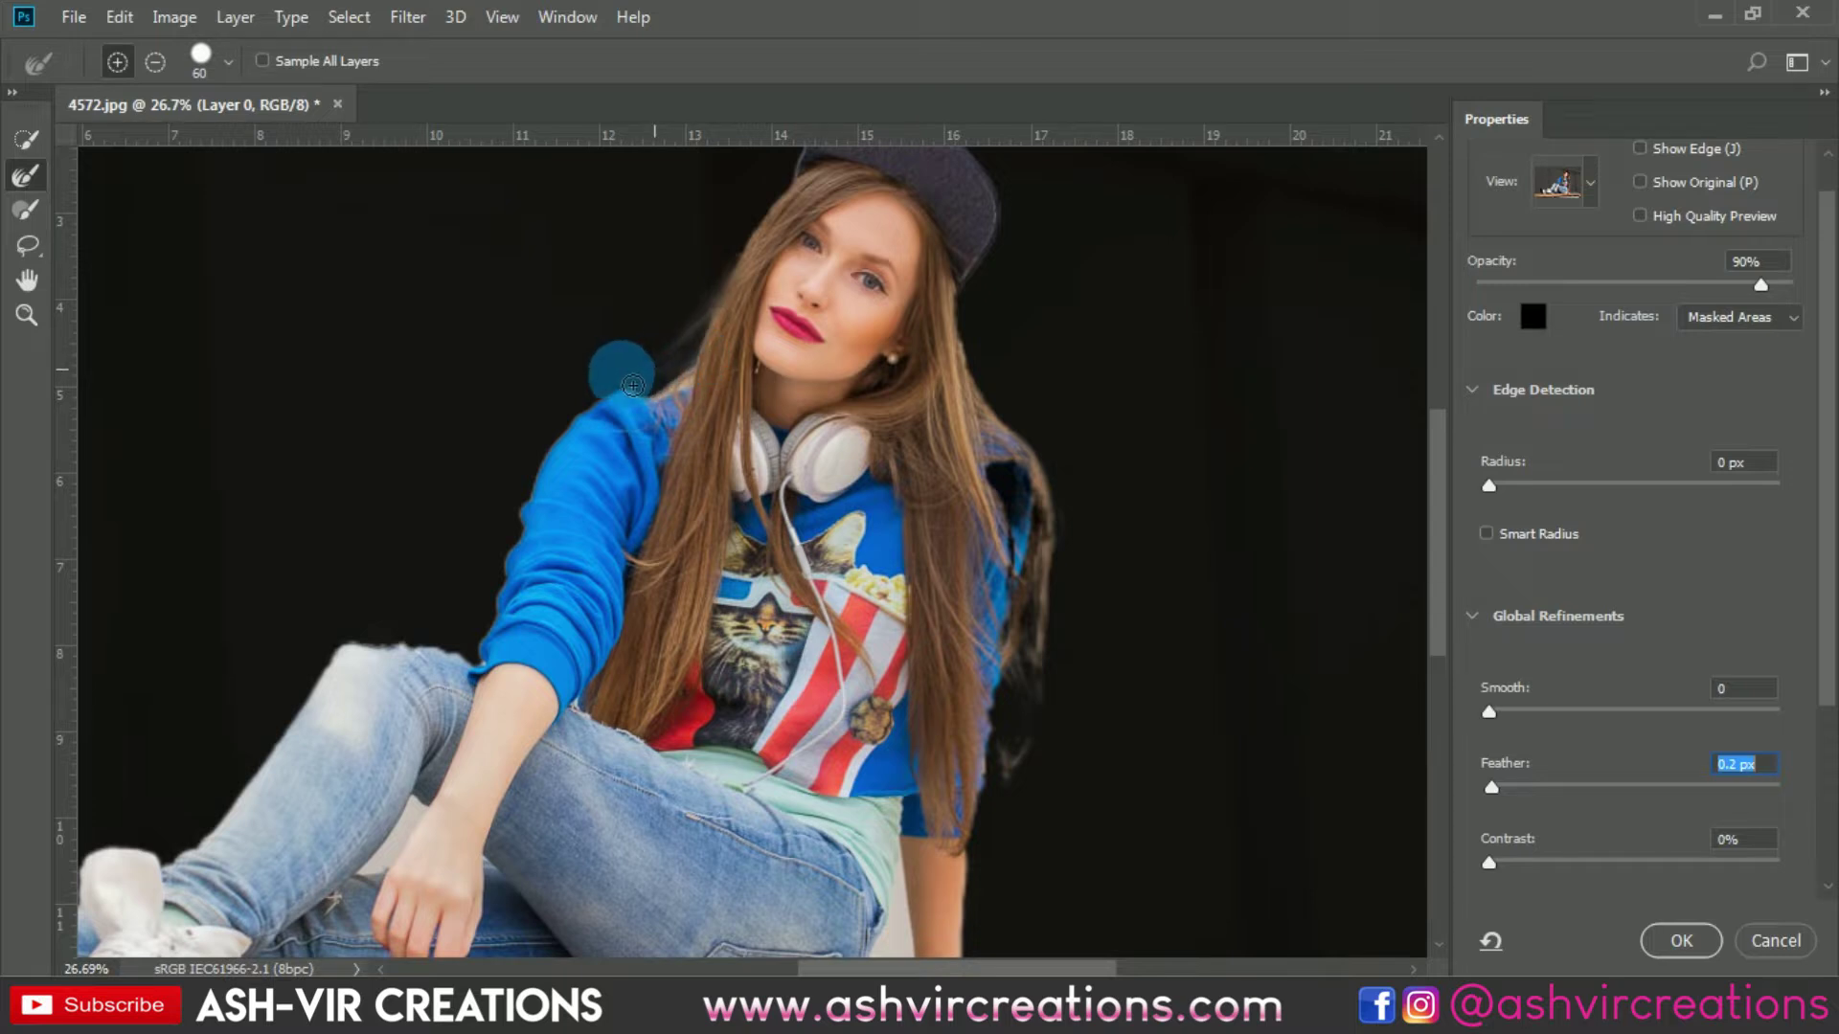
pyautogui.moveTo(1039, 711)
pyautogui.mouseDown()
pyautogui.moveTo(997, 868)
pyautogui.moveTo(1011, 938)
pyautogui.moveTo(1024, 908)
pyautogui.moveTo(991, 843)
pyautogui.moveTo(1058, 713)
pyautogui.moveTo(1054, 660)
pyautogui.mouseUp()
pyautogui.hotkey('ctrl', 'z')
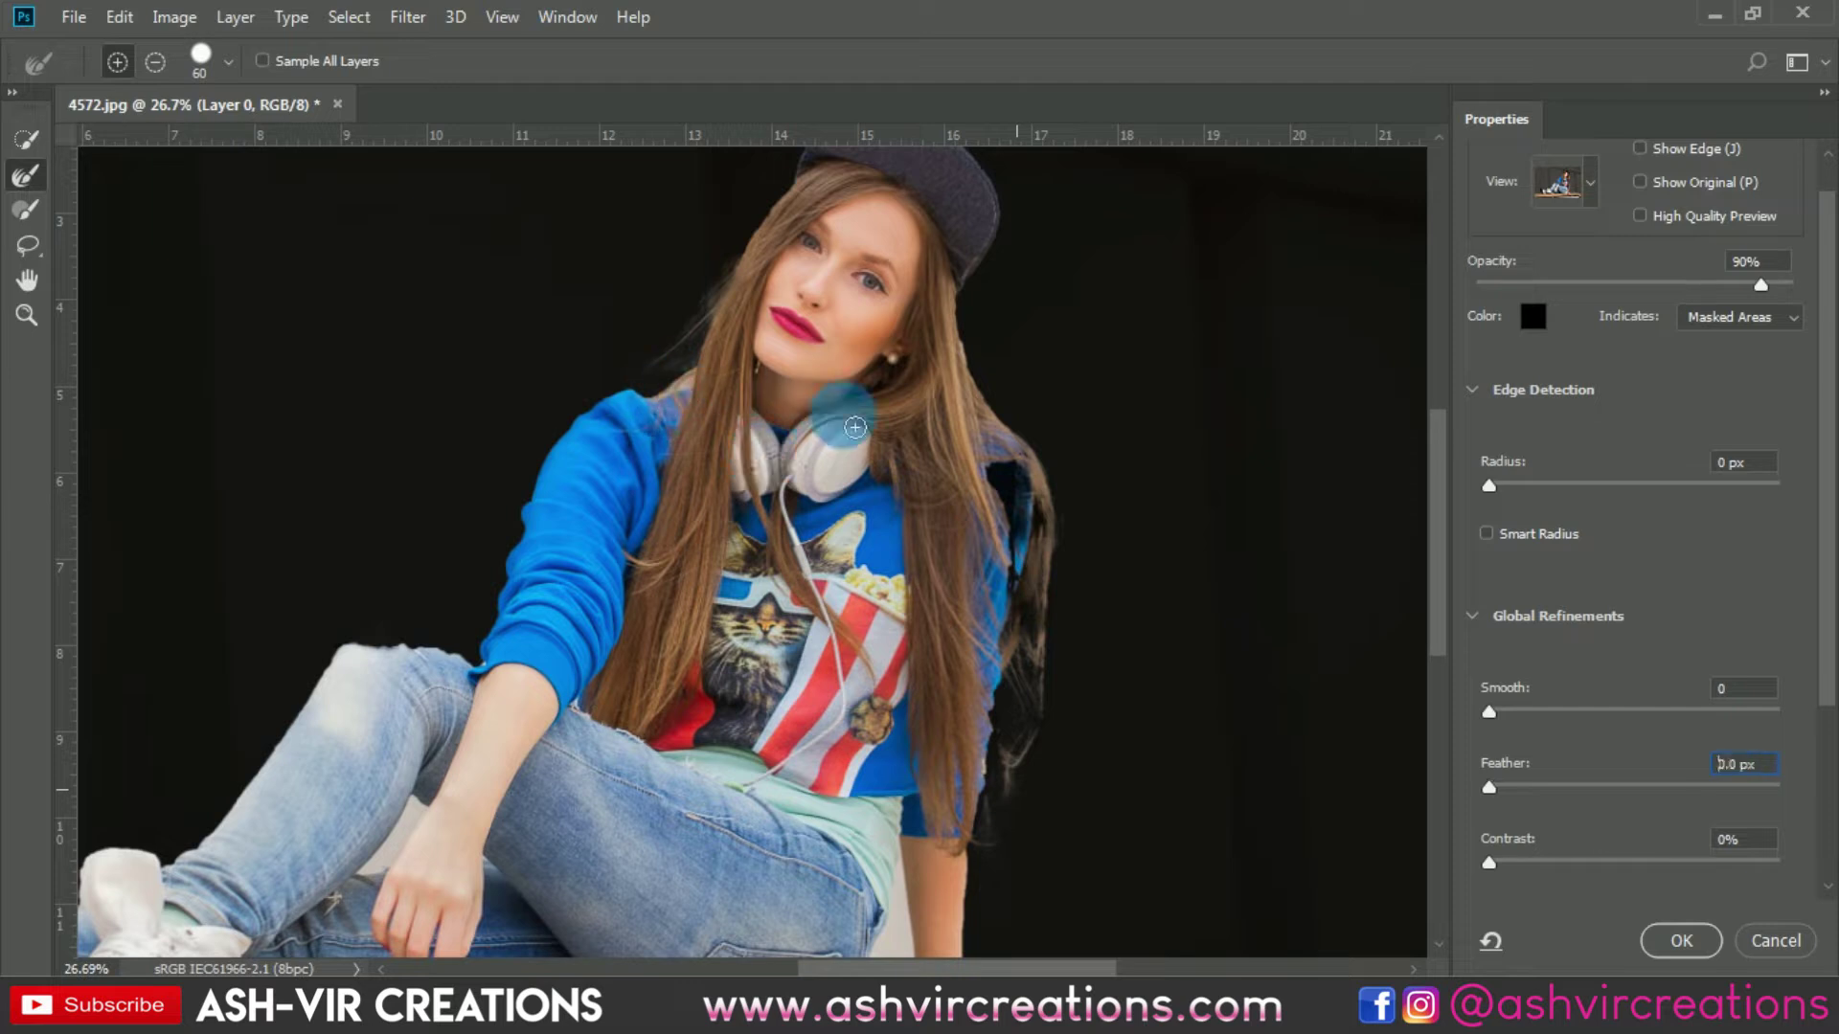
pyautogui.click(1695, 940)
pyautogui.rightClick(925, 546)
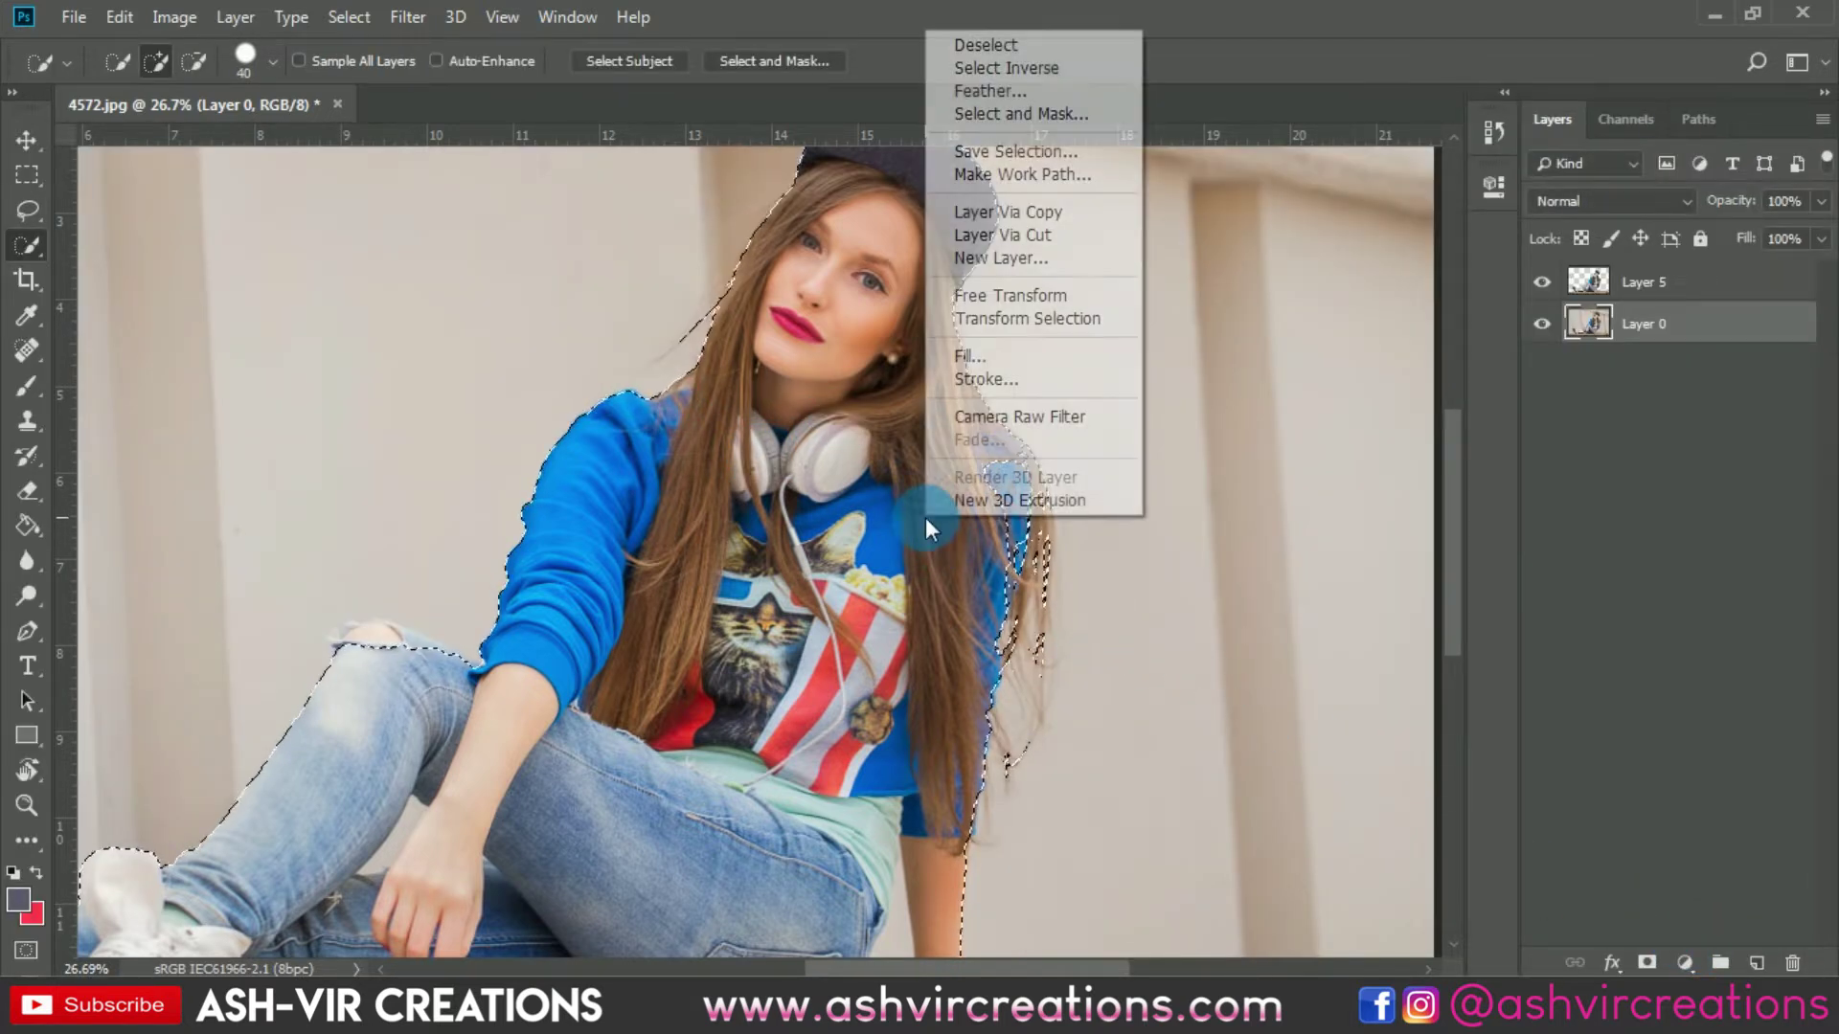
pyautogui.click(1034, 215)
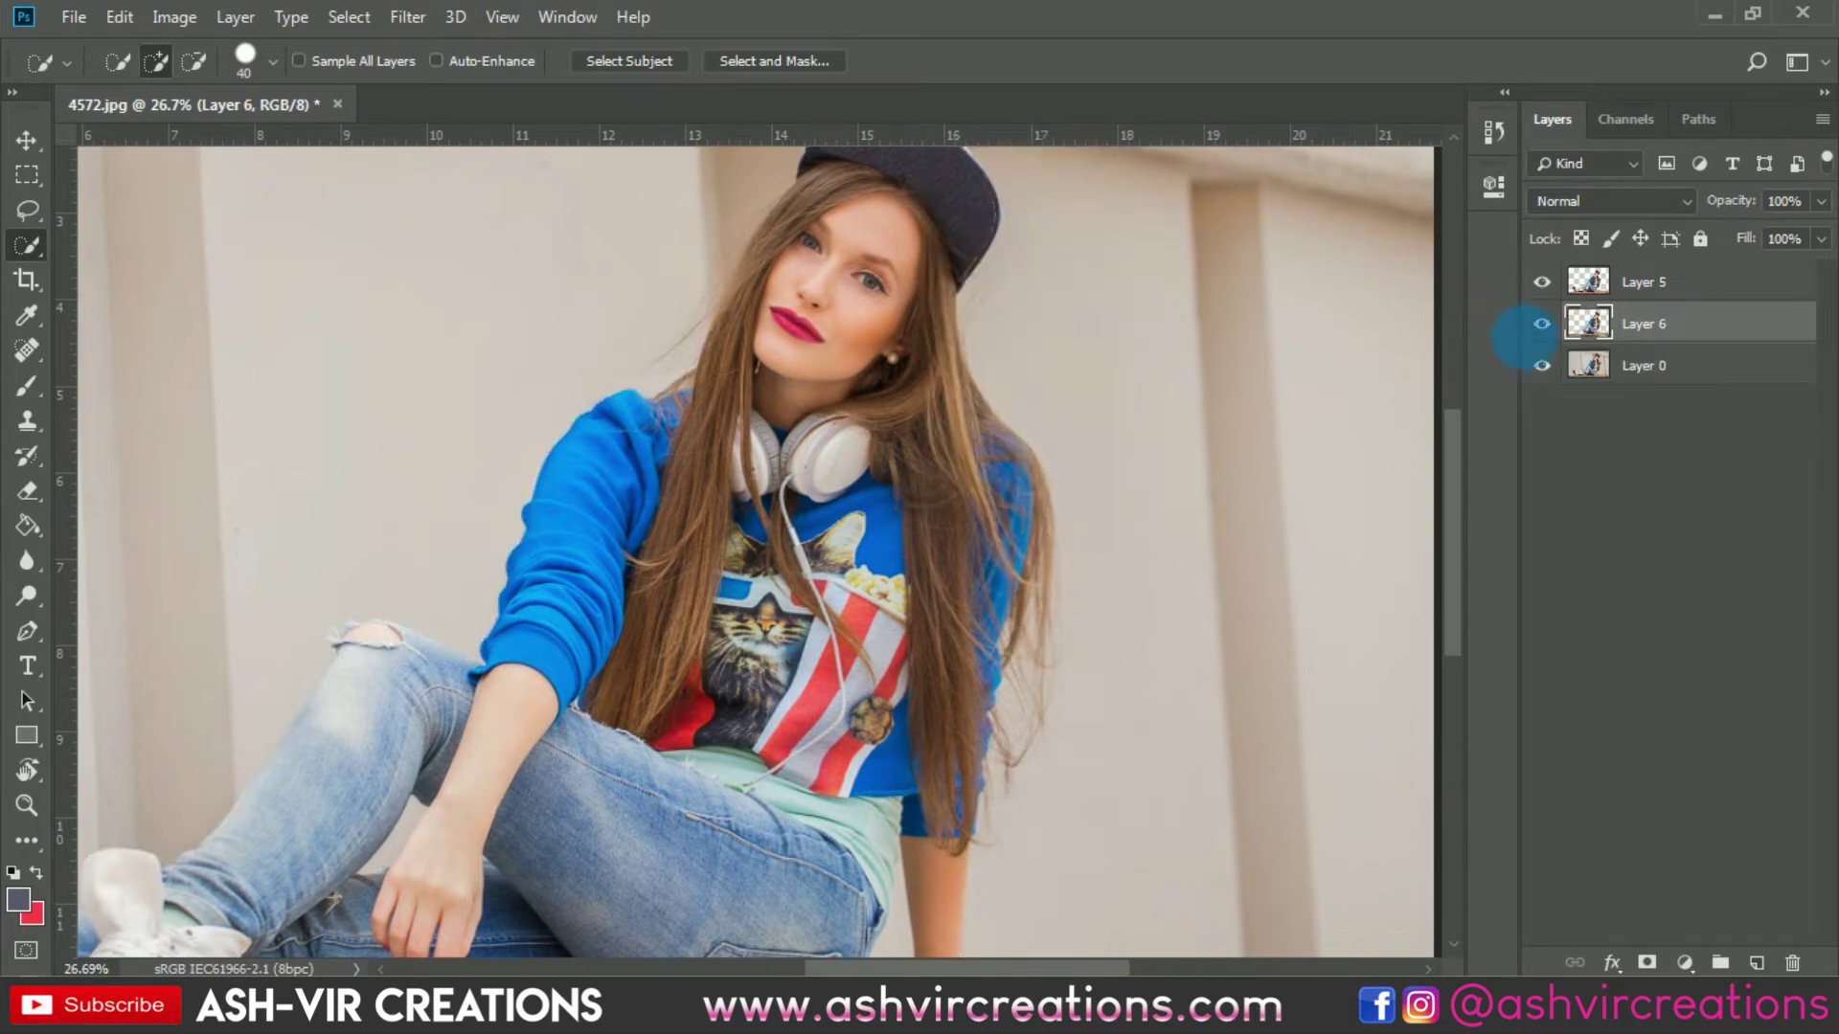
# - Hide Layer 0 and delete the newly copied cutout layer, keeping the Layer 5 cutout
pyautogui.click(1542, 366)
pyautogui.press('Delete')
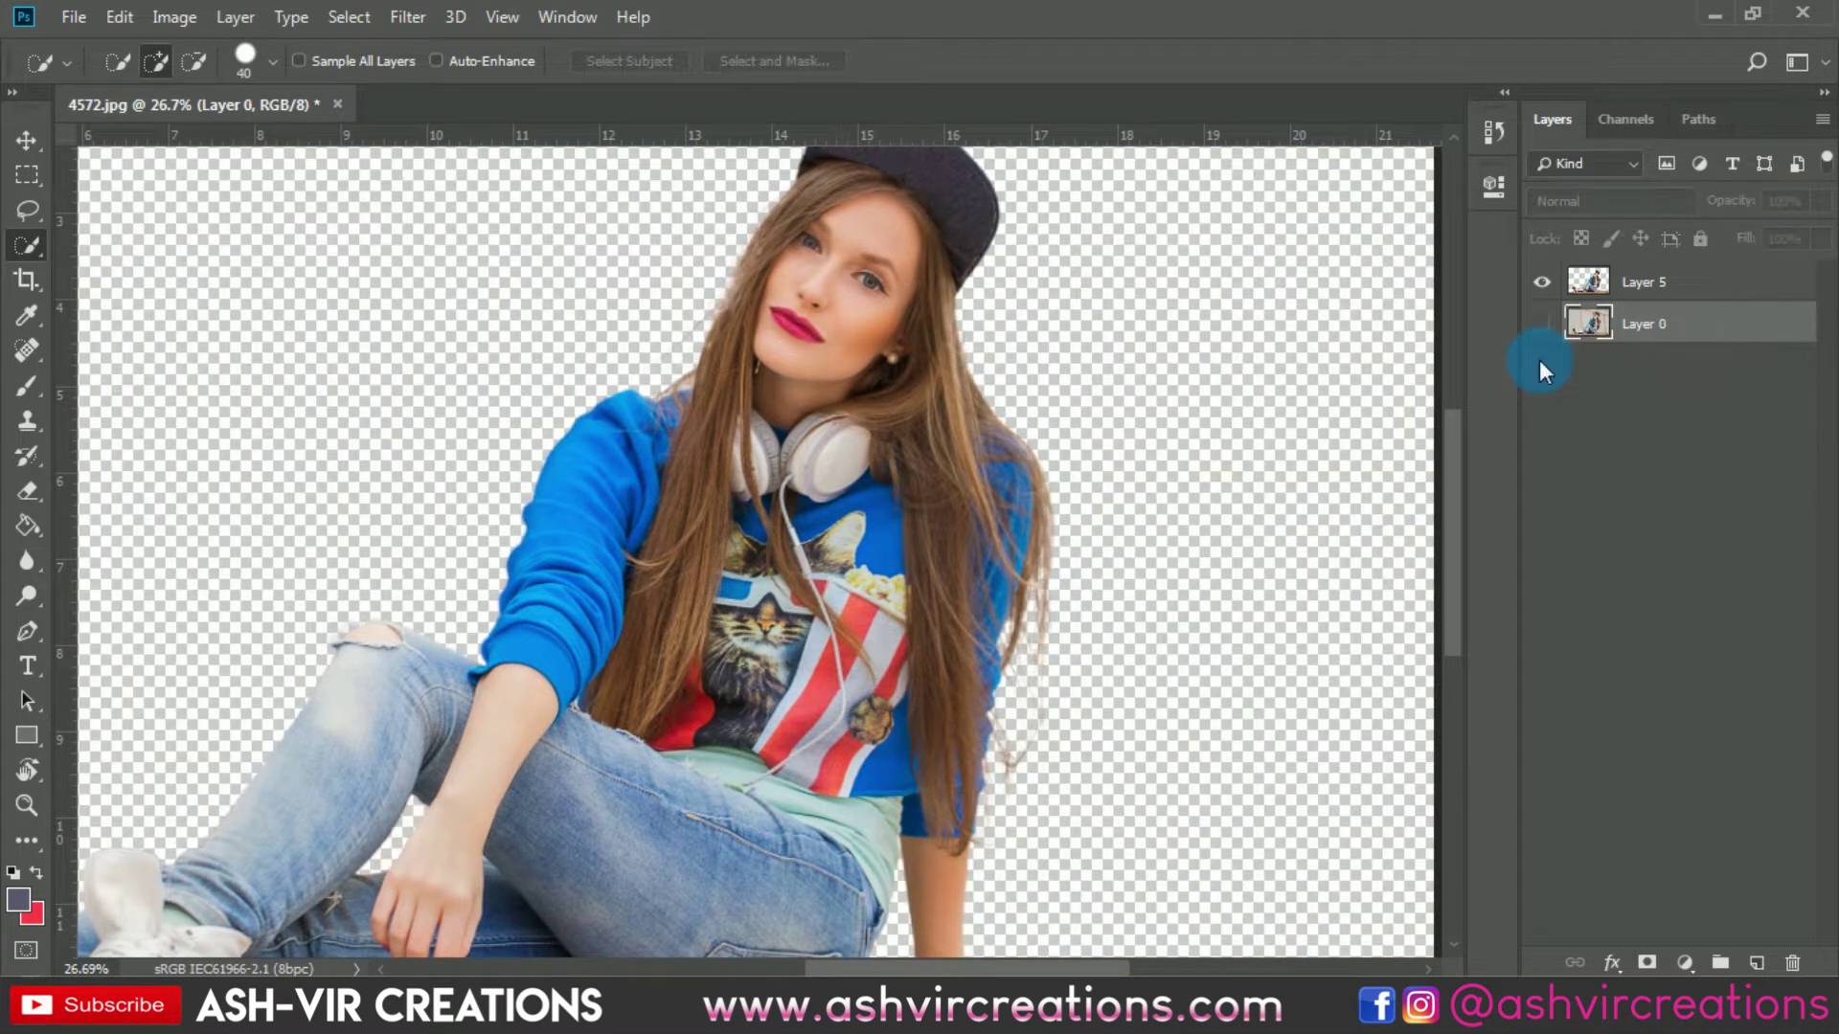
pyautogui.scroll(-3, 1050, 506)
pyautogui.press('c')
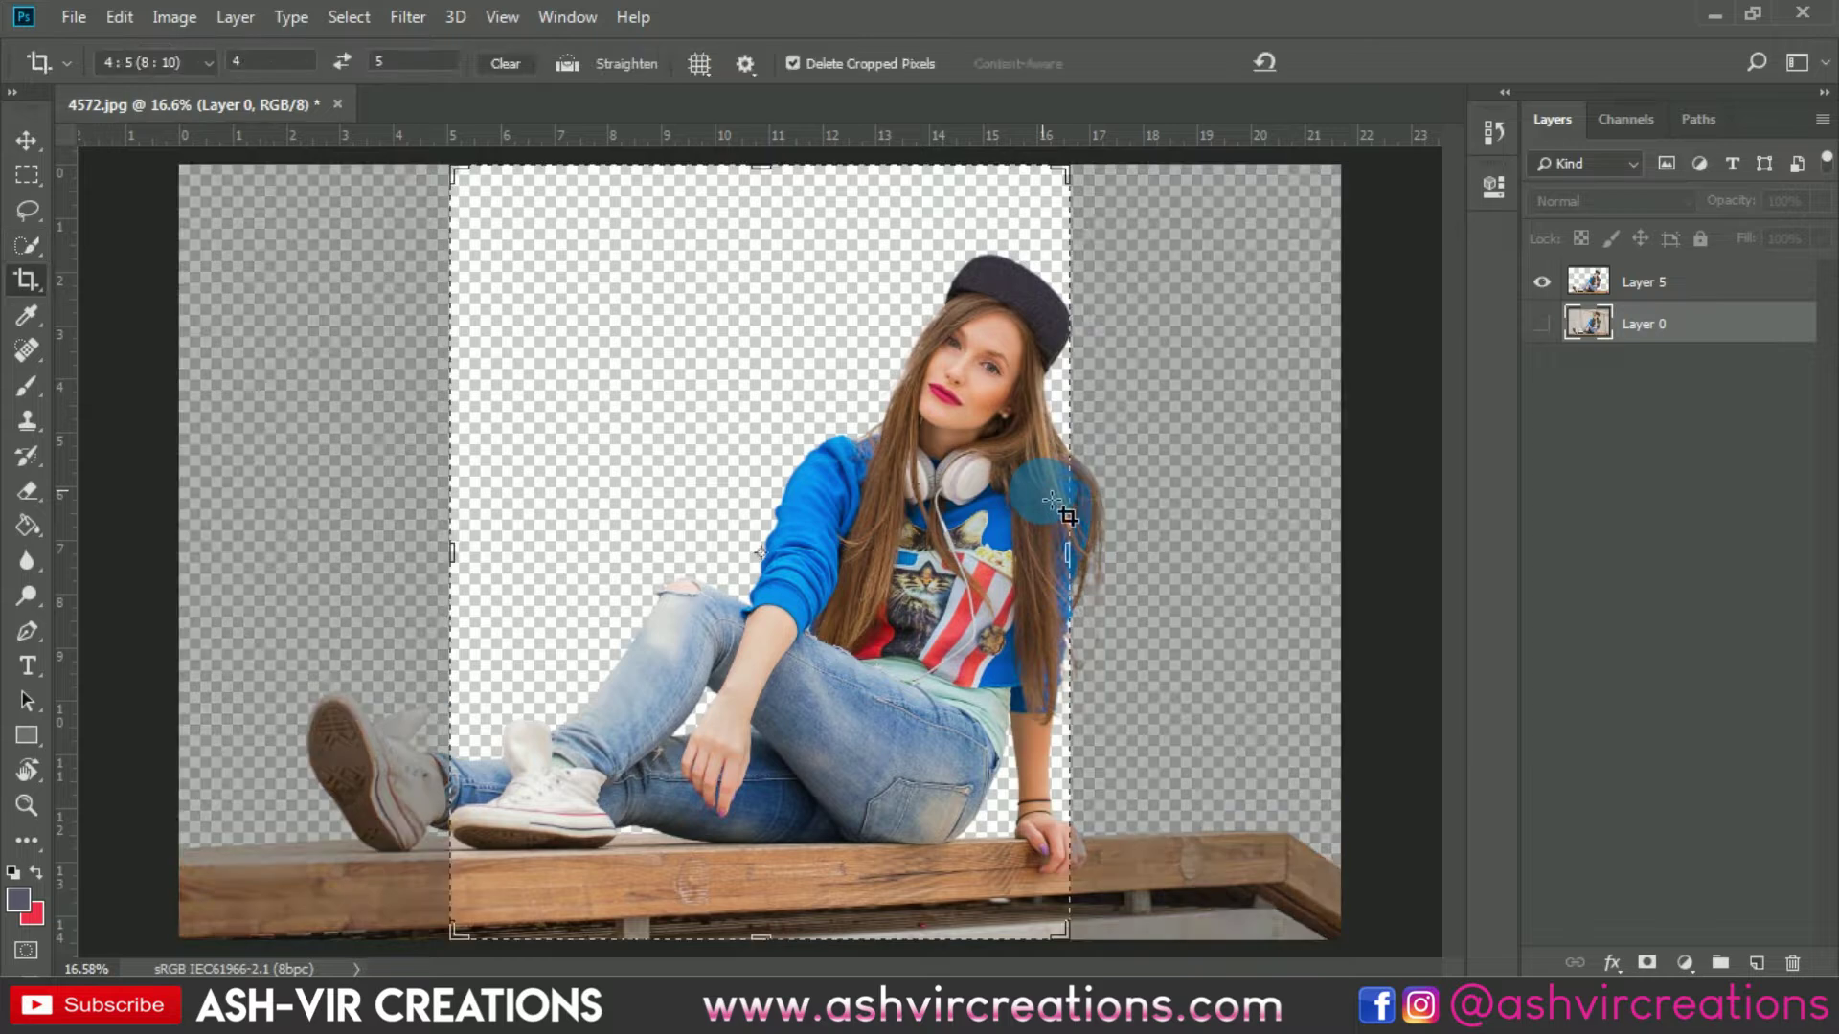
pyautogui.press('v')
pyautogui.scroll(-2, 1060, 490)
pyautogui.scroll(1, 790, 213)
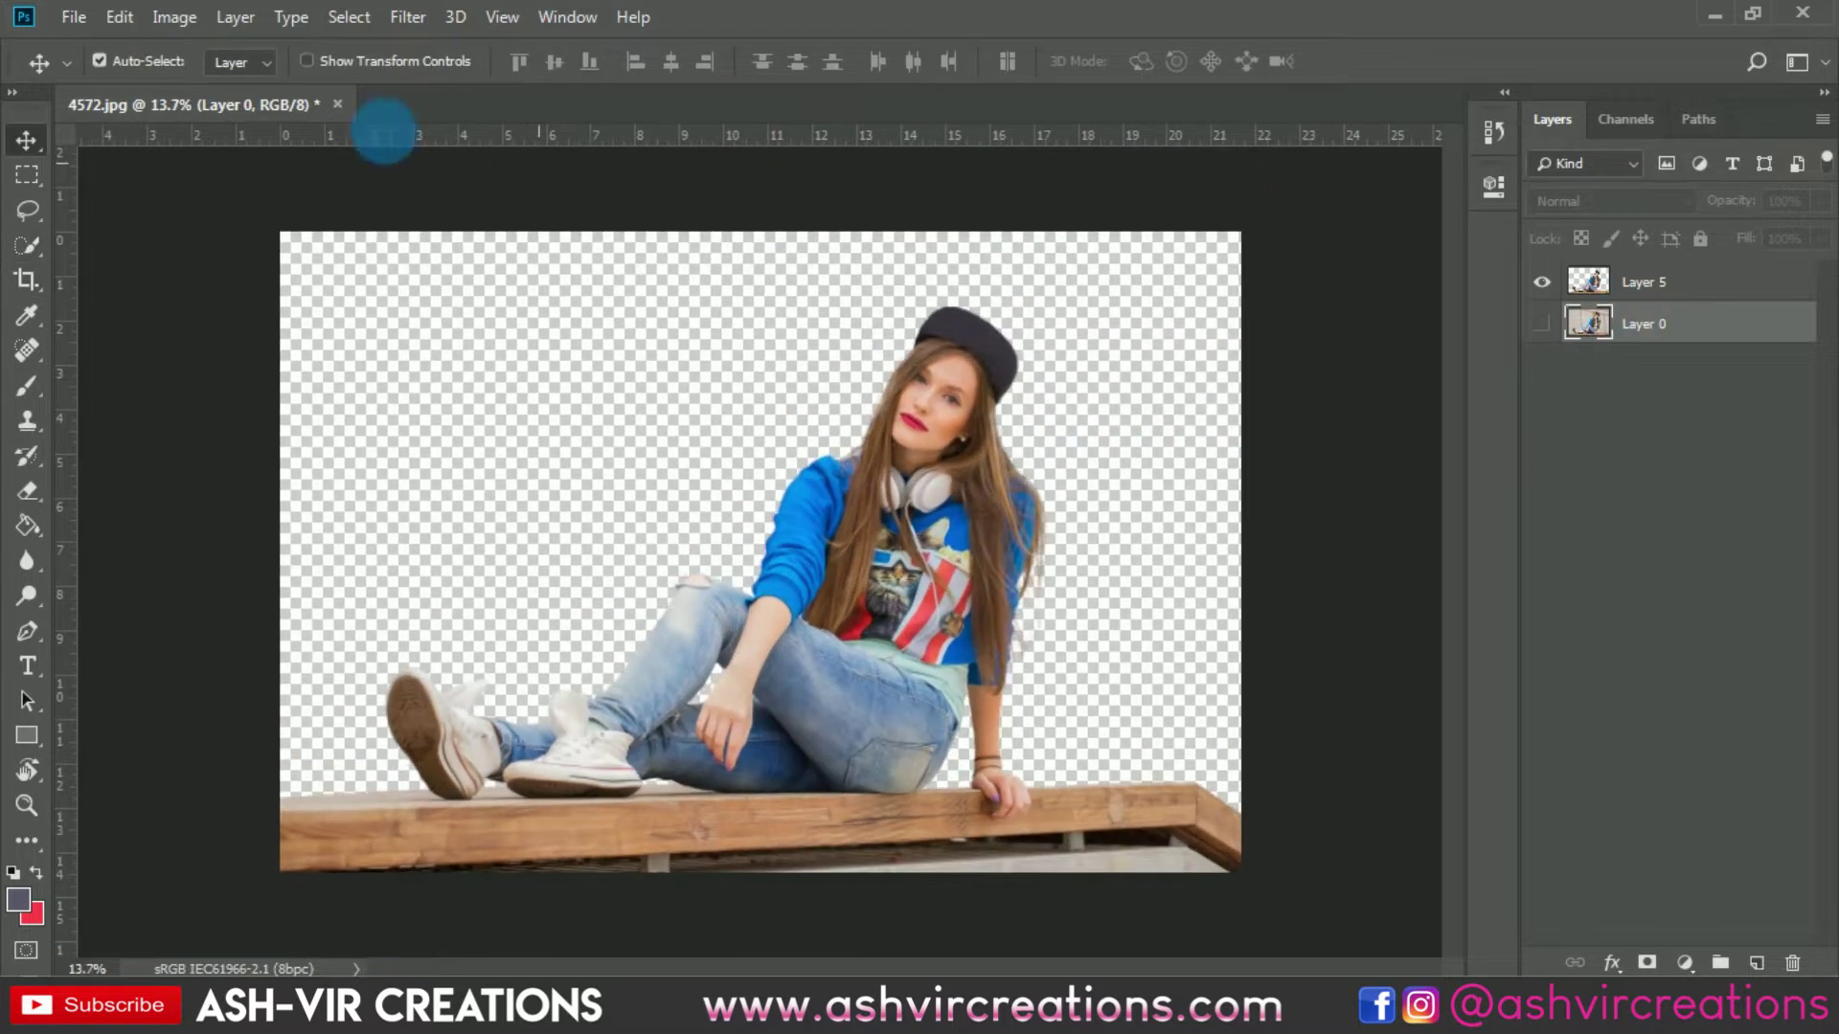
# - Open white-grass-near-water-2598751.jpg and bring the picture into 4572.jpg as a layer between Layer 5 and Layer 0
pyautogui.click(73, 17)
pyautogui.click(91, 69)
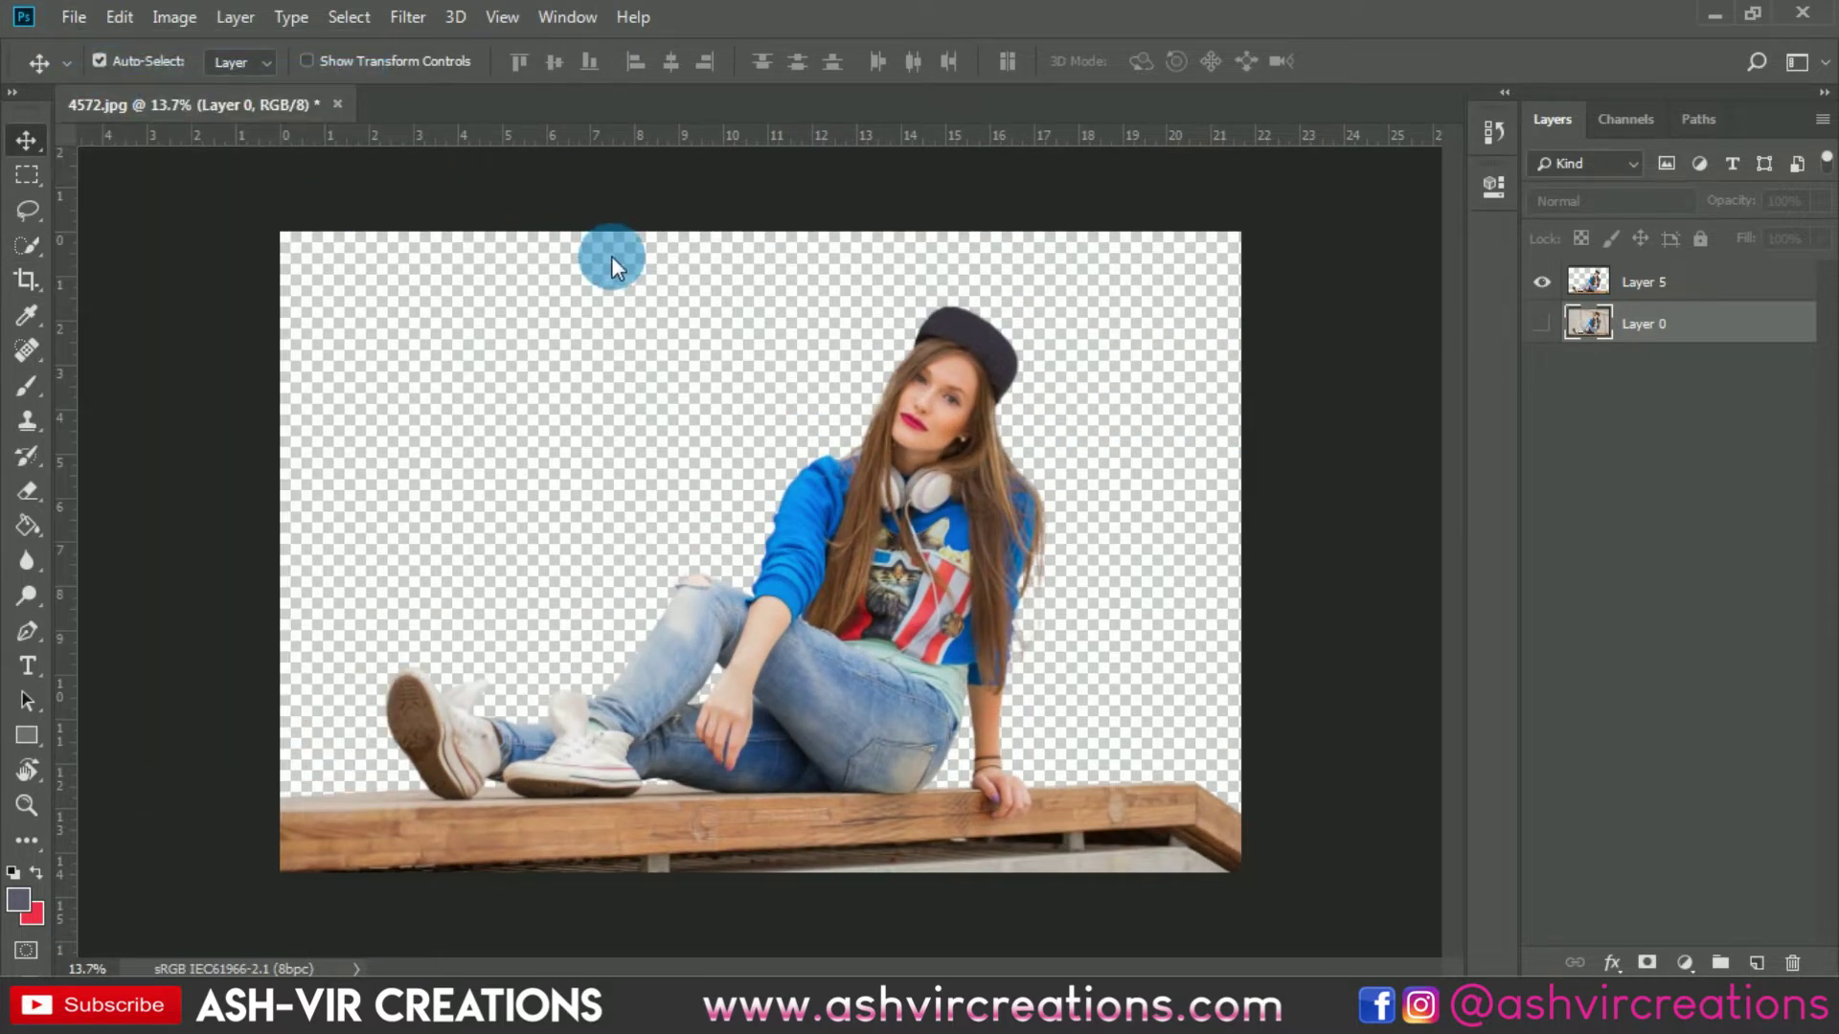
pyautogui.scroll(-8, 1422, 302)
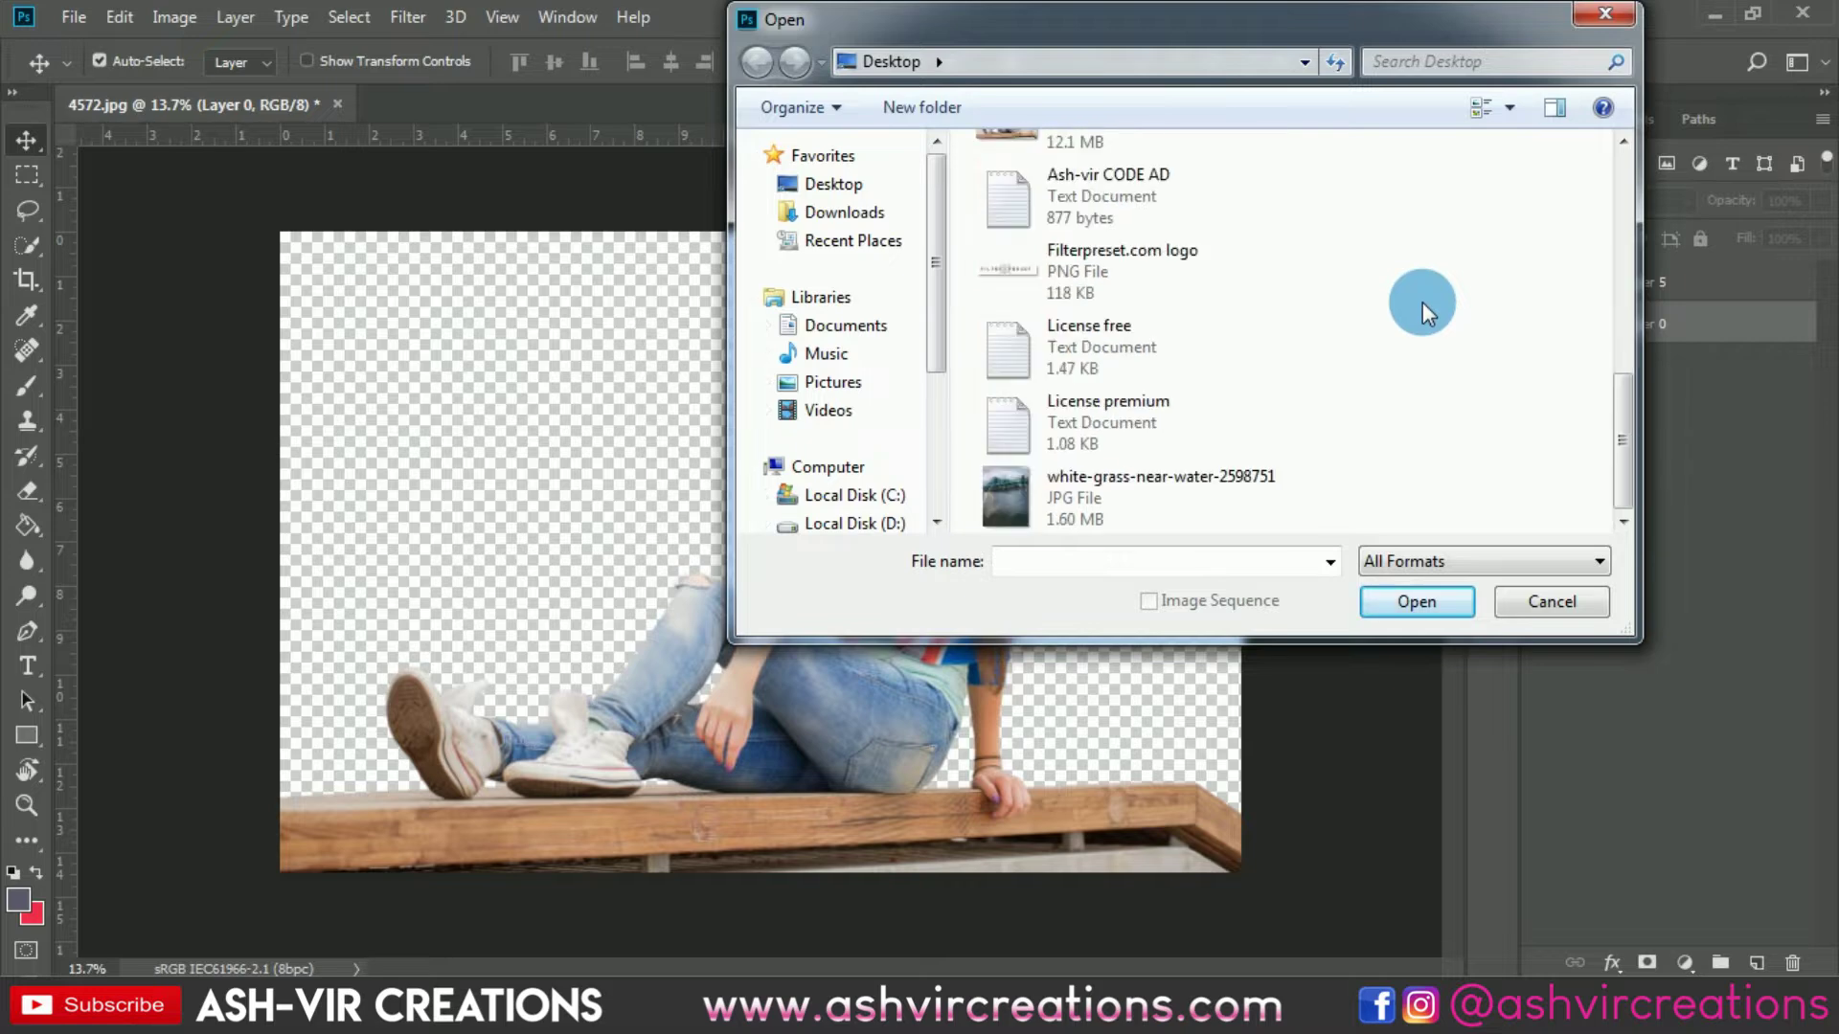
pyautogui.doubleClick(1243, 497)
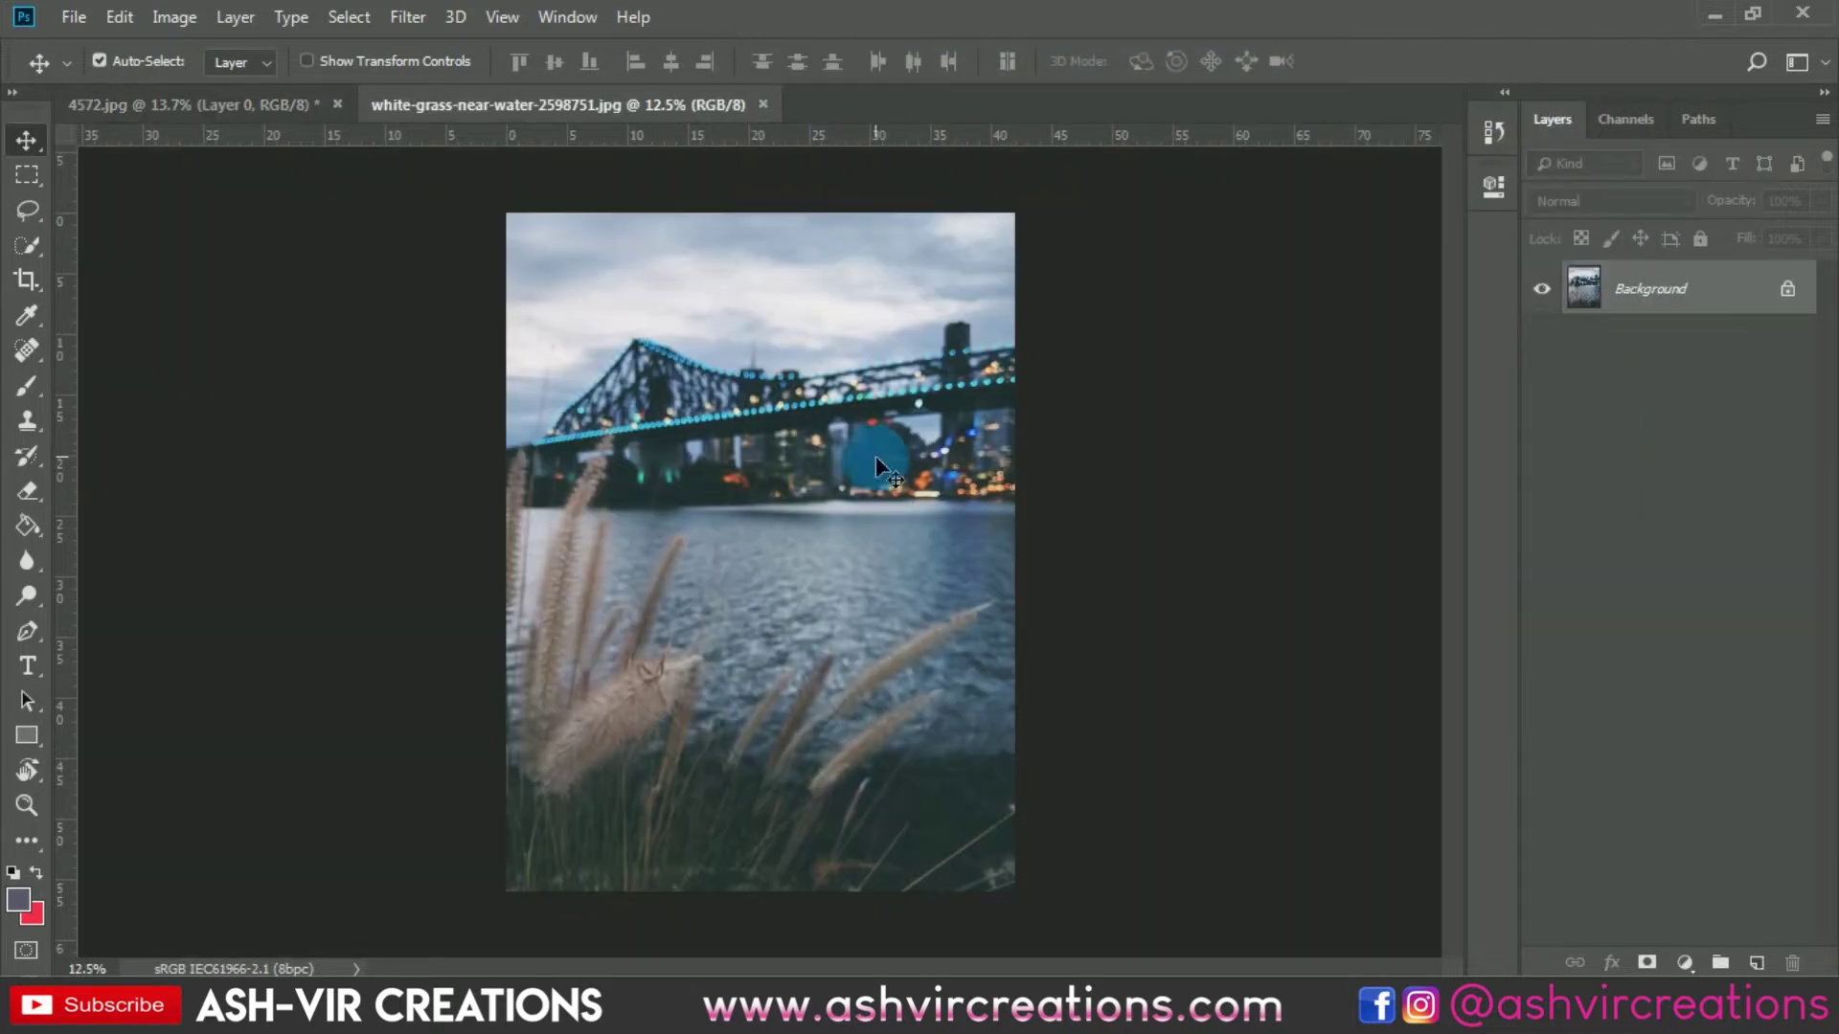
pyautogui.moveTo(730, 285); pyautogui.dragTo(585, 322)
pyautogui.click(302, 117)
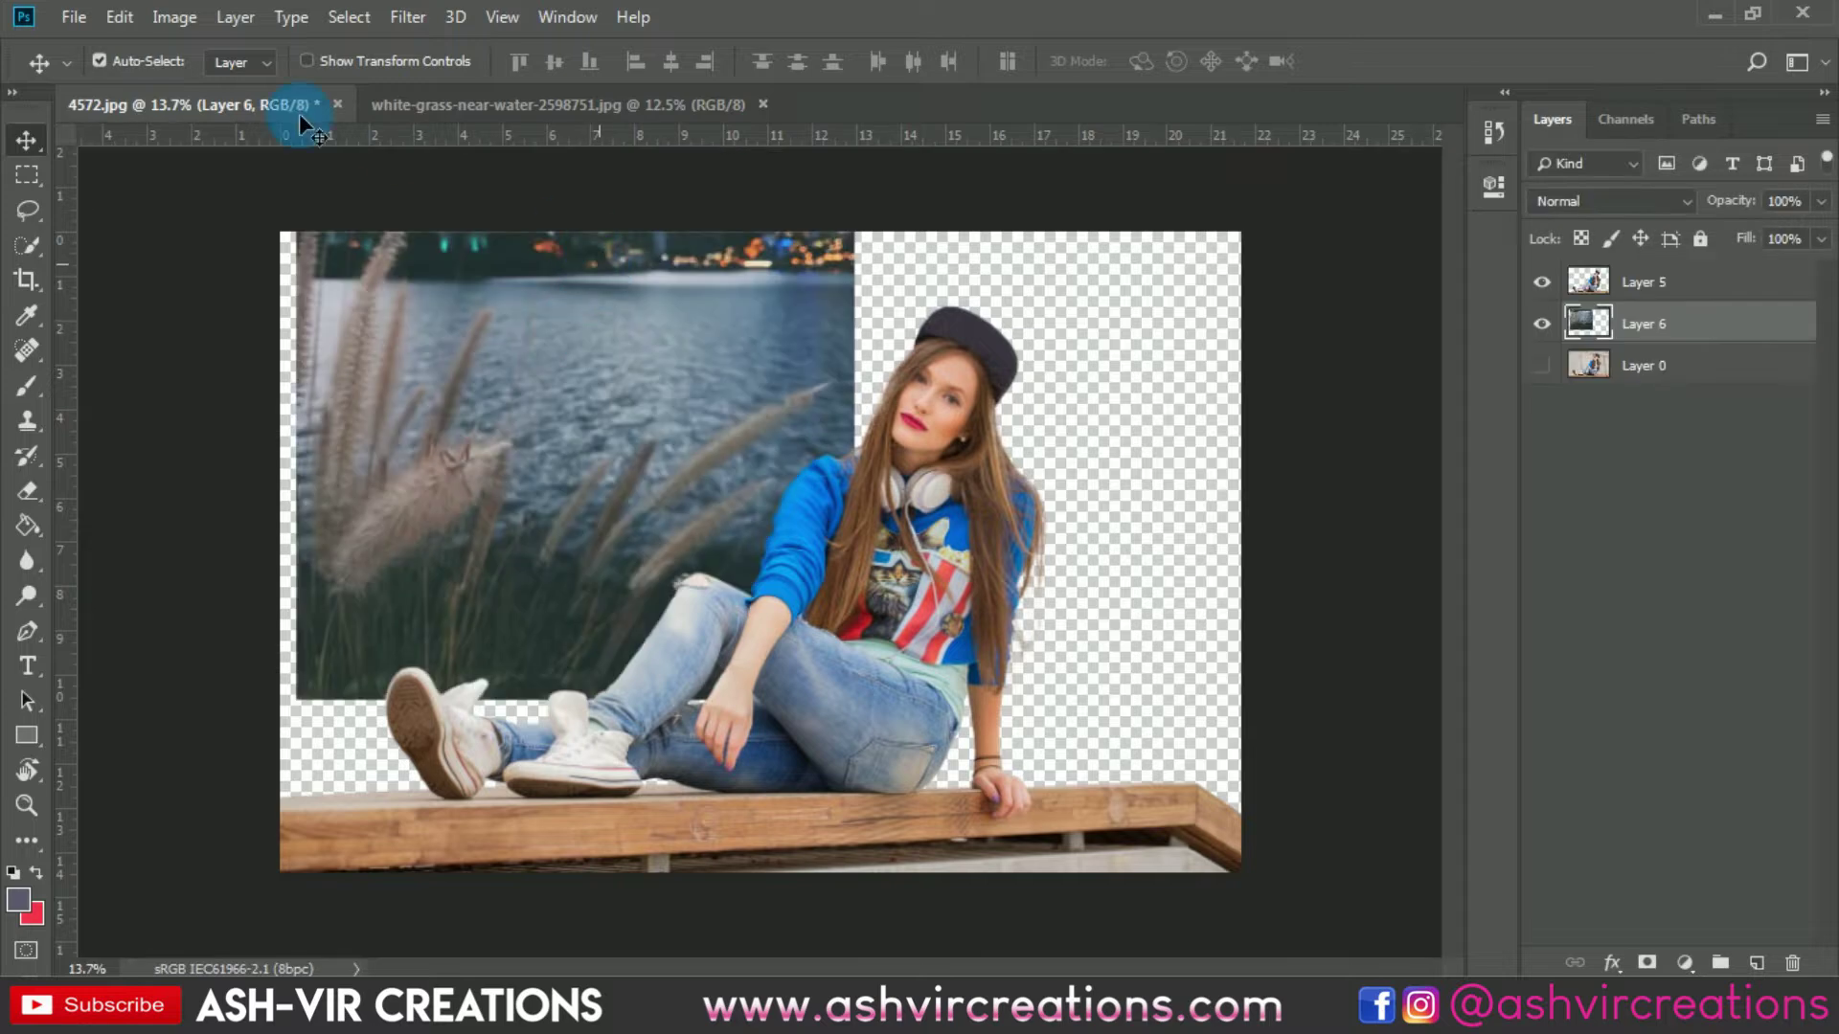
# - Scale the bridge background layer to 172.62% with Free Transform and position it to fill the canvas behind the woman
pyautogui.click(111, 18)
pyautogui.click(182, 571)
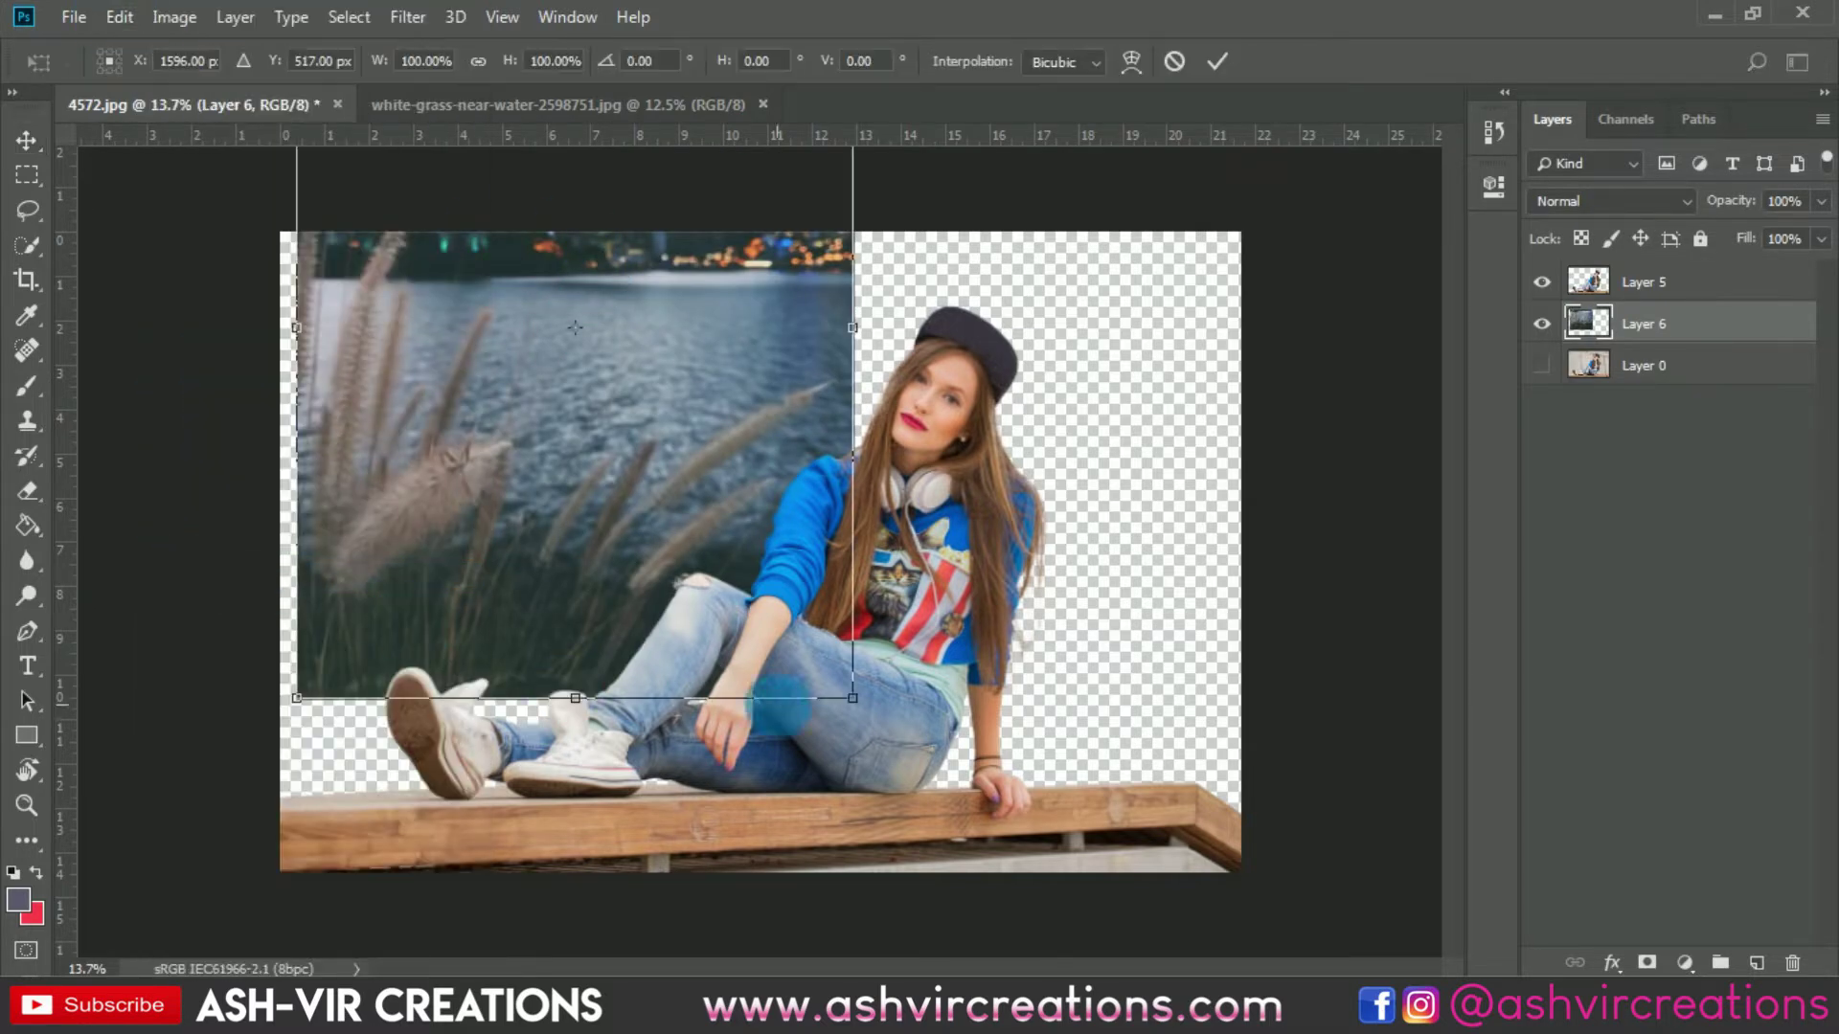
pyautogui.moveTo(852, 698); pyautogui.dragTo(1182, 875)
pyautogui.moveTo(833, 576); pyautogui.dragTo(1007, 965)
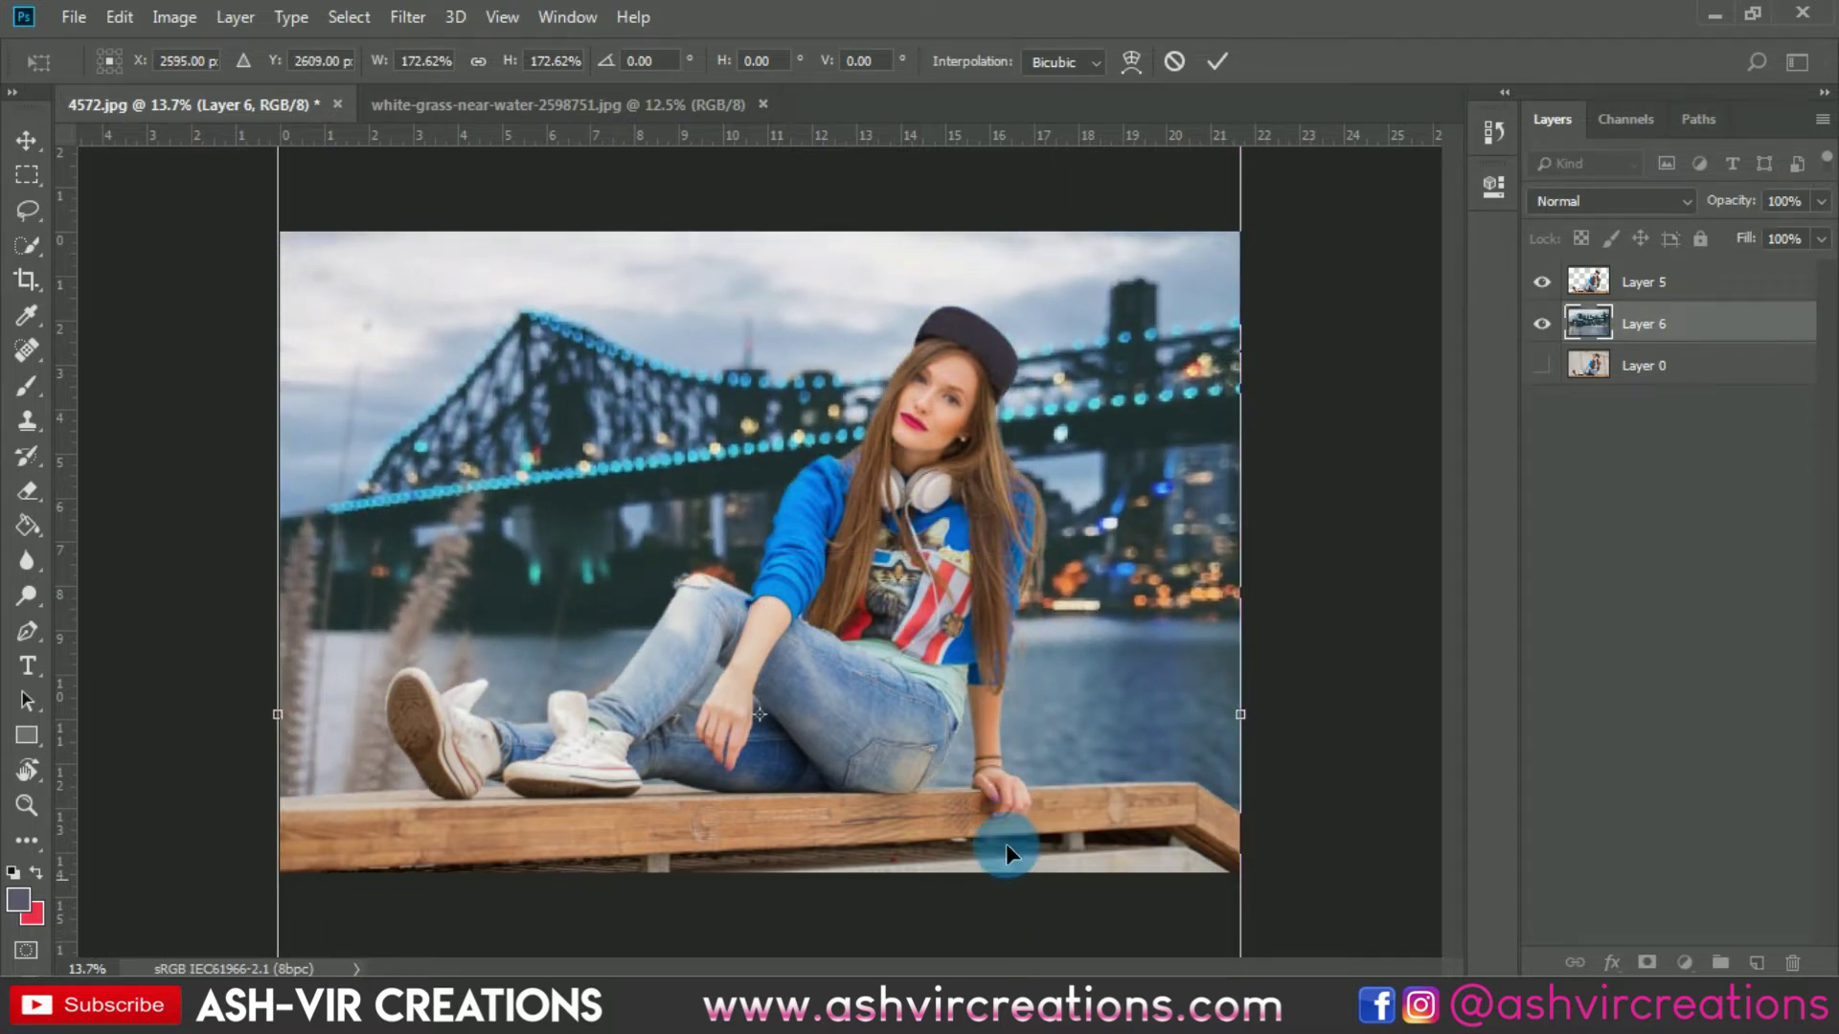
pyautogui.moveTo(1042, 669); pyautogui.dragTo(1037, 629)
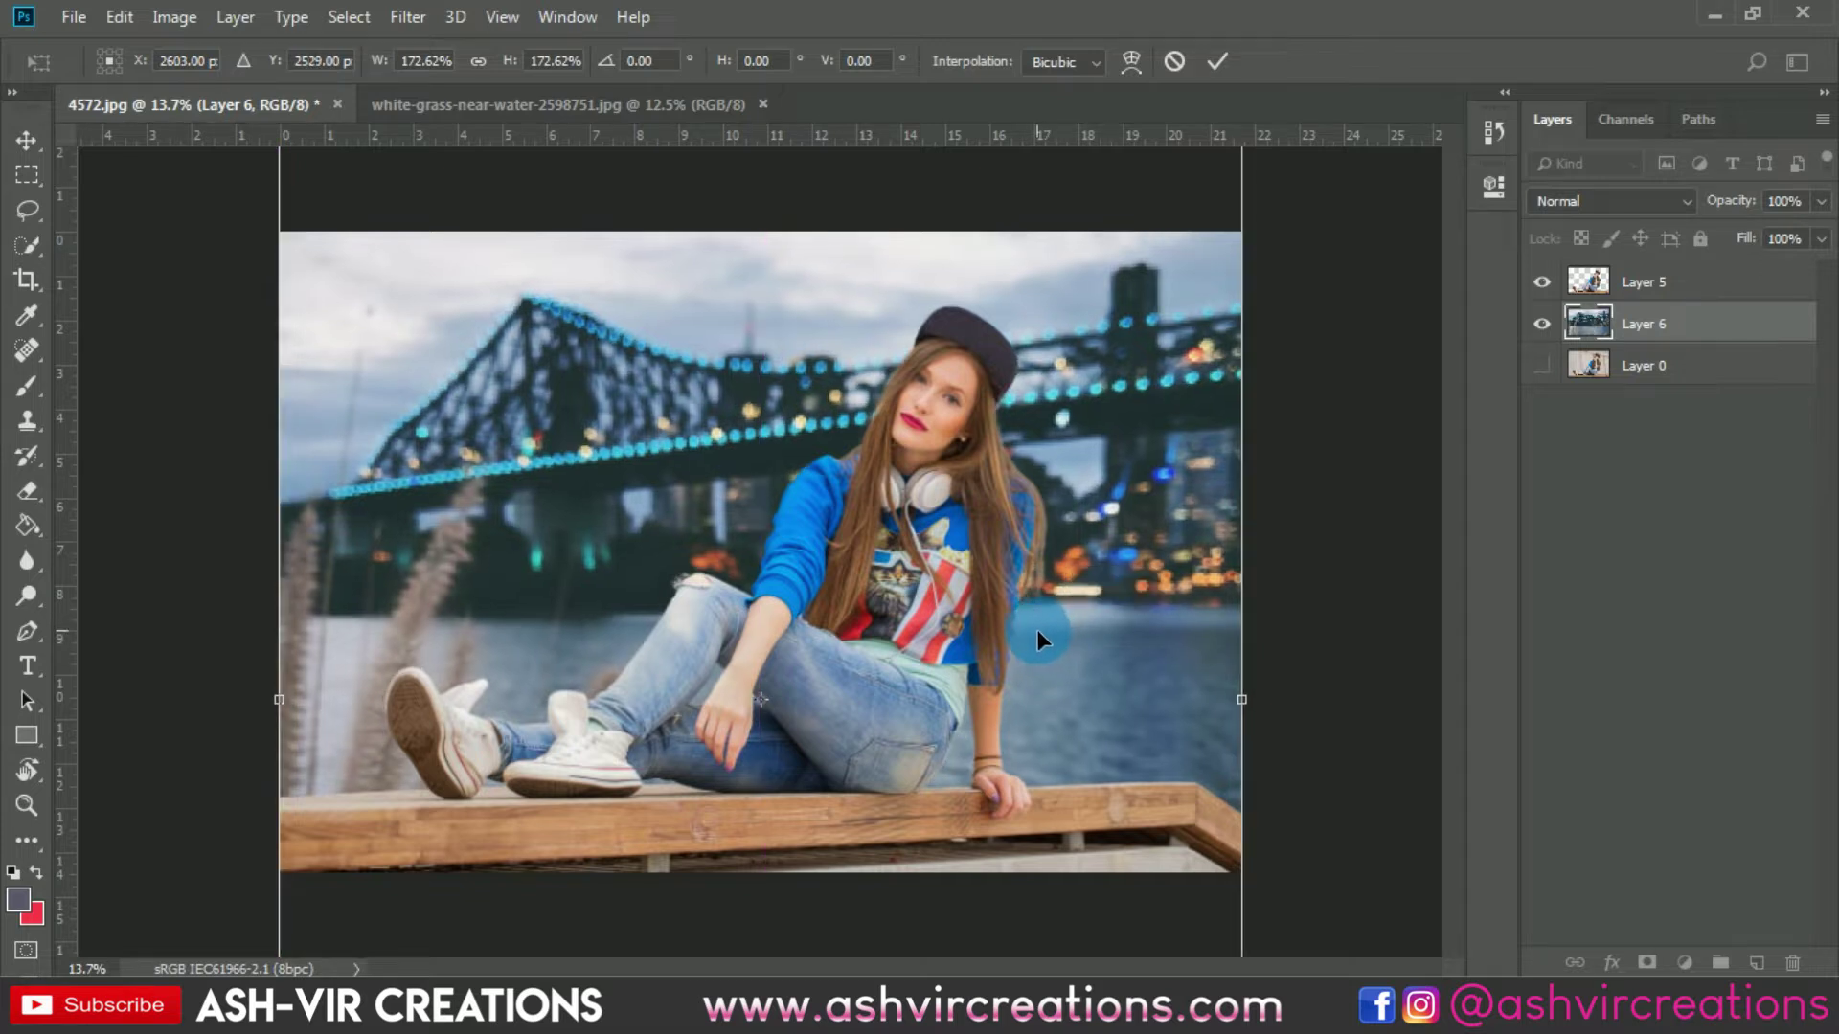
pyautogui.press('Return')
pyautogui.scroll(1, 1032, 604)
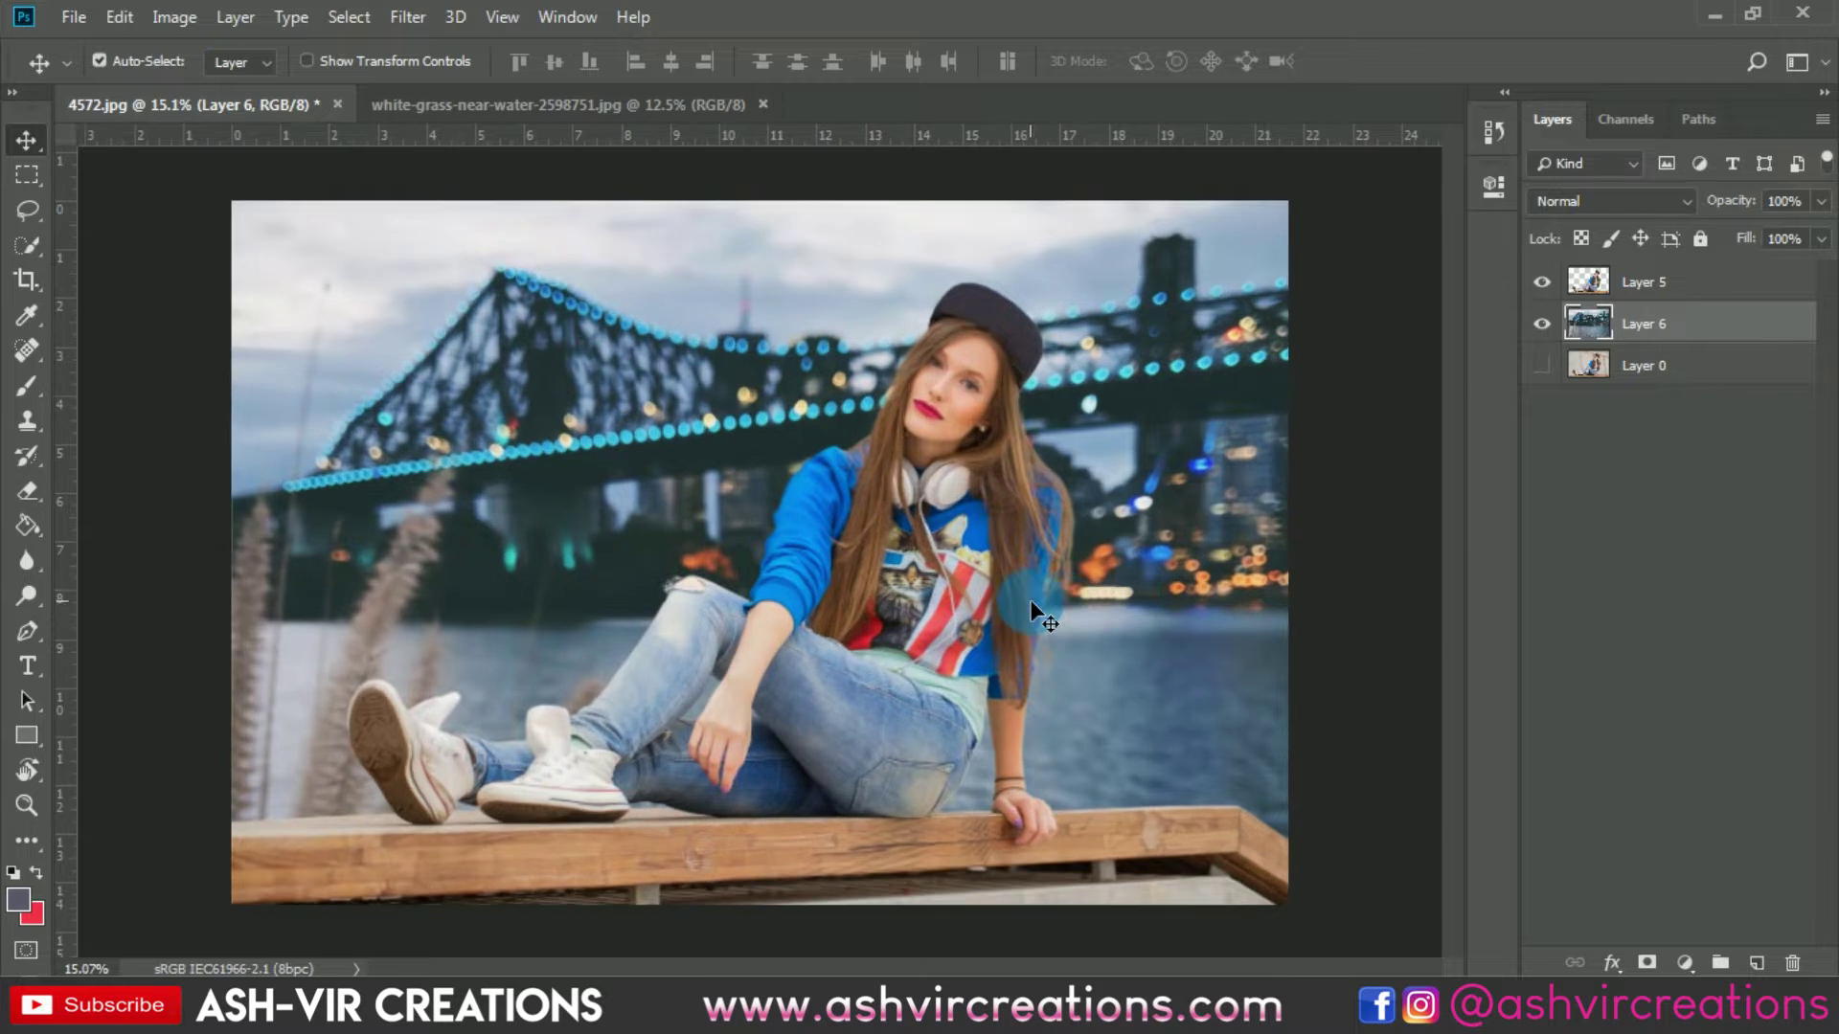
pyautogui.scroll(-1, 1027, 586)
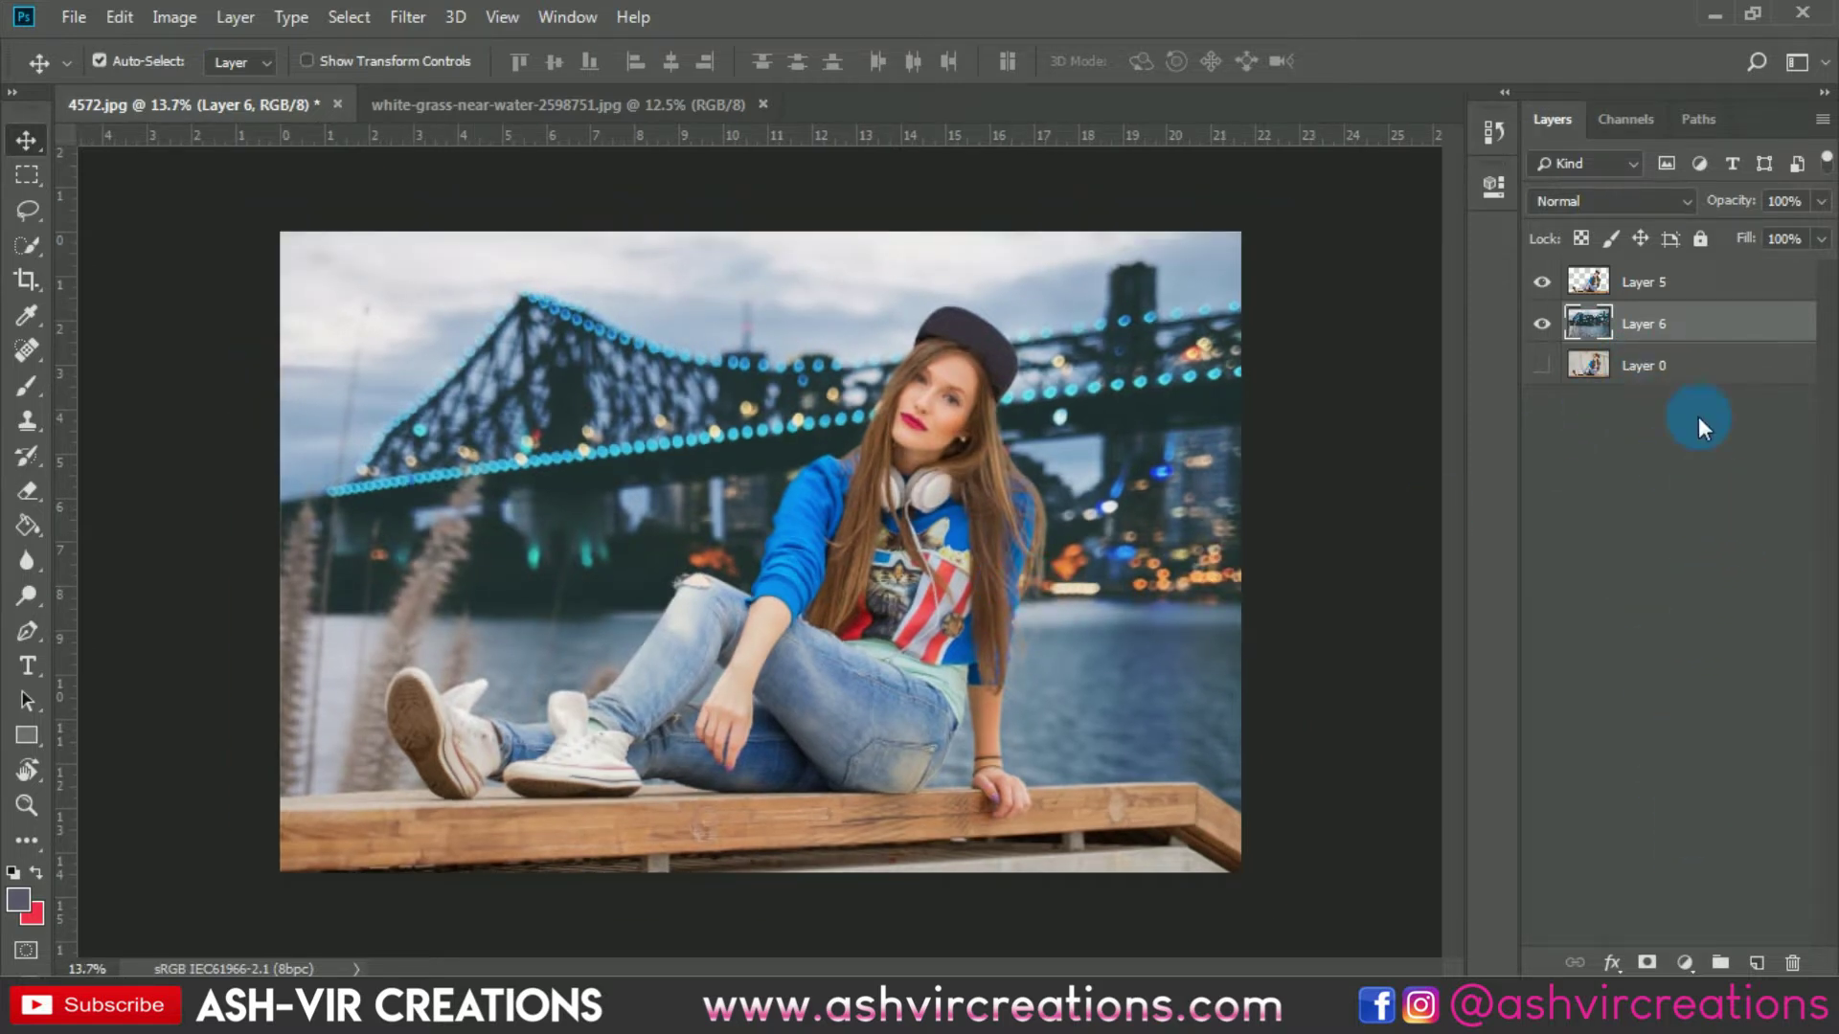
# - Apply Levels to Layer 5 with midtones 0.68 and white input 245, comparing the preview before and after
pyautogui.click(1685, 294)
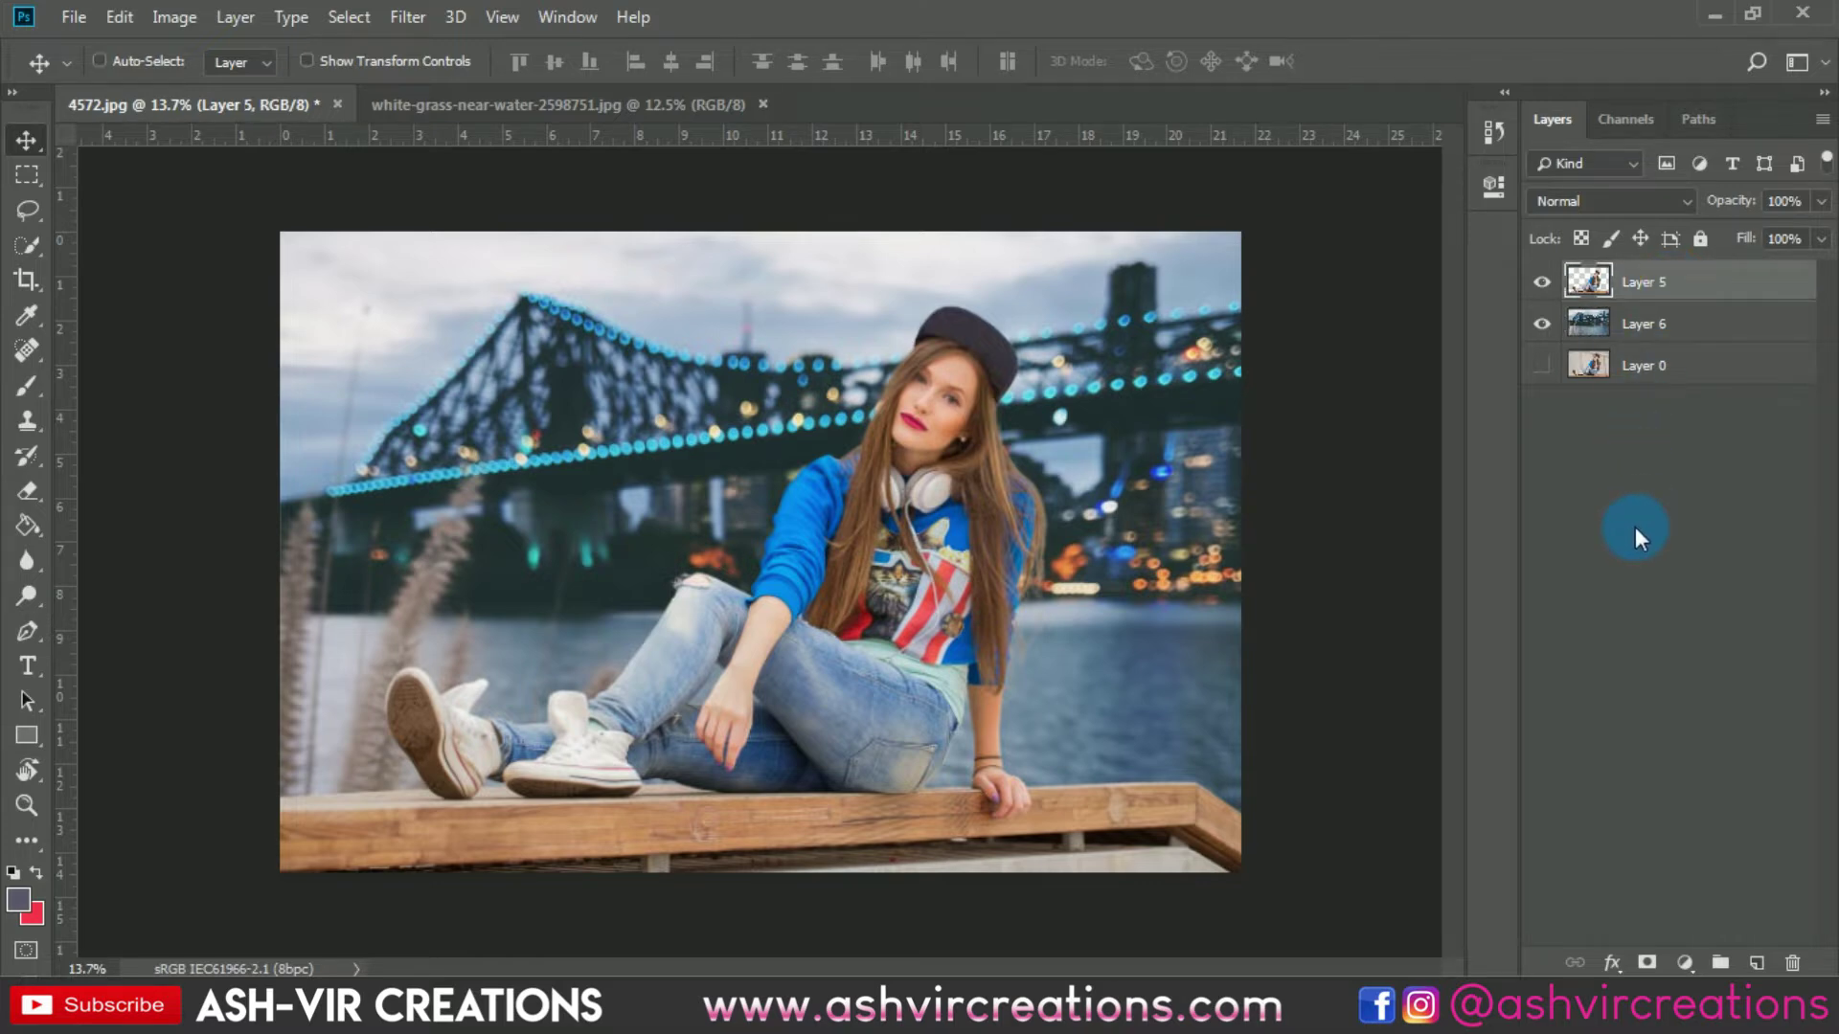
pyautogui.hotkey('ctrl', 'l')
pyautogui.moveTo(936, 124); pyautogui.dragTo(1584, 397)
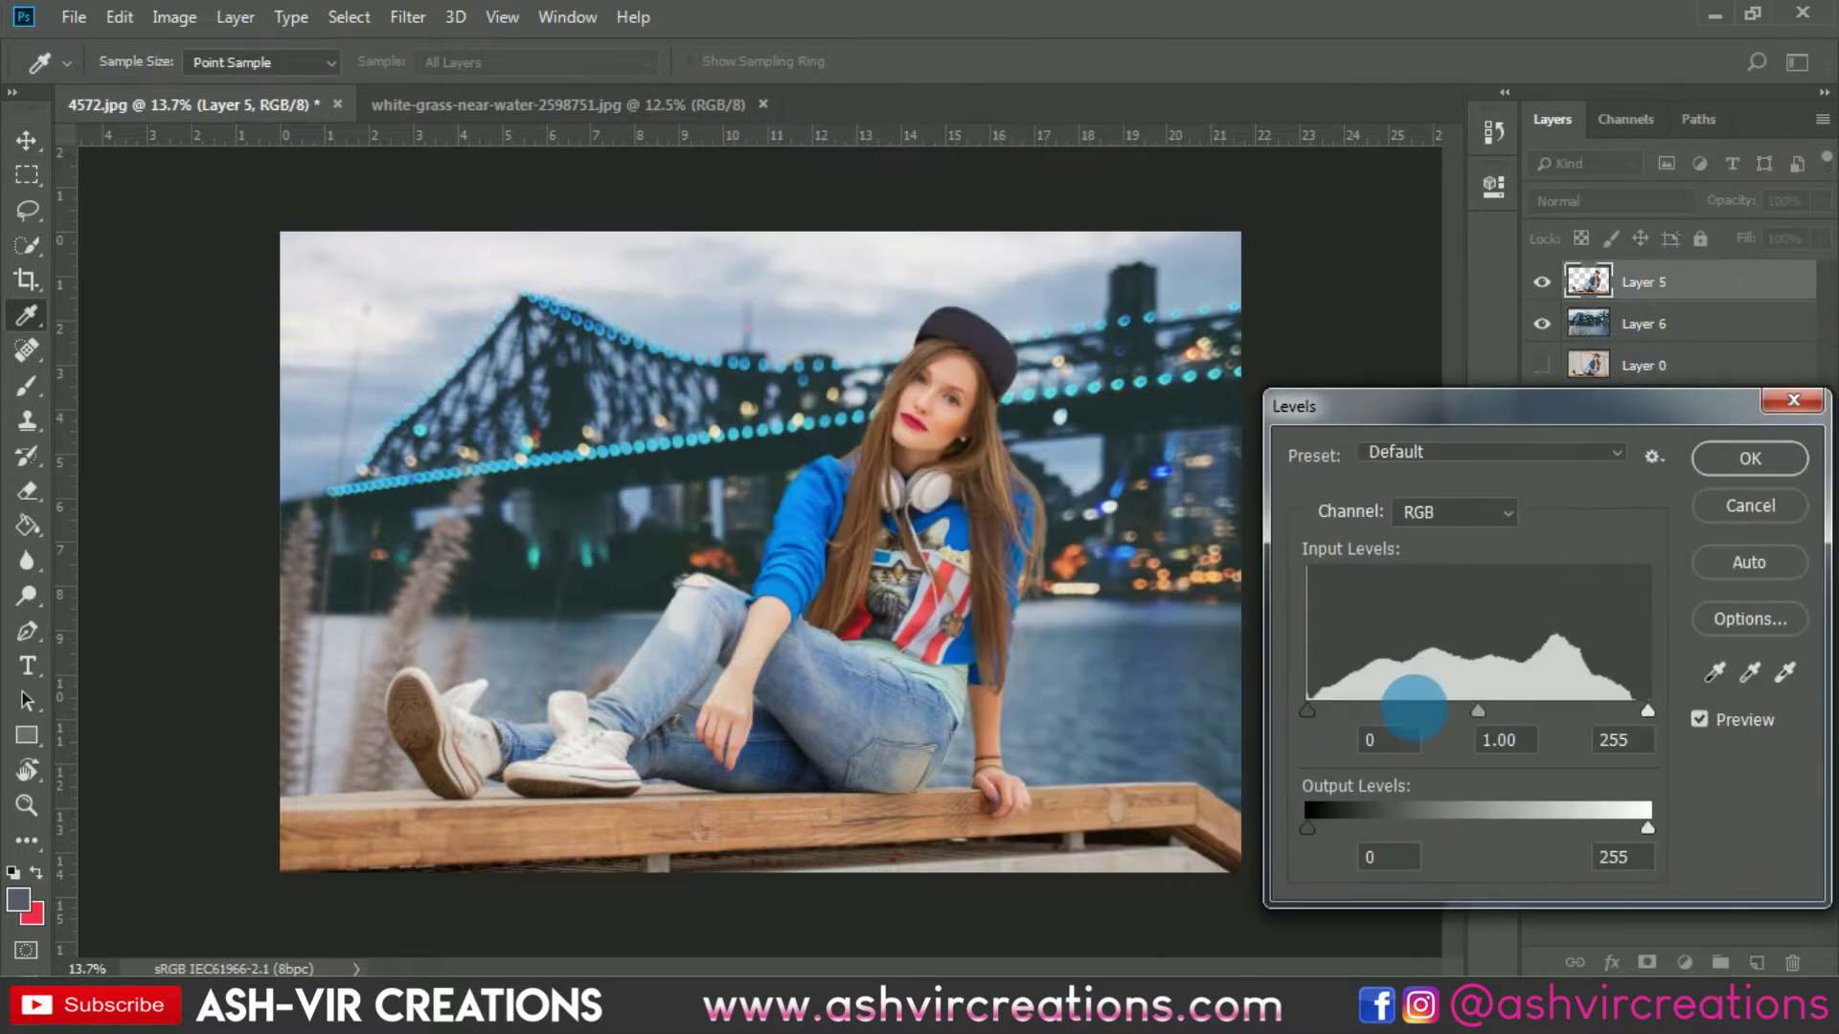
pyautogui.moveTo(1474, 718); pyautogui.dragTo(1513, 712)
pyautogui.moveTo(1636, 705); pyautogui.dragTo(1635, 698)
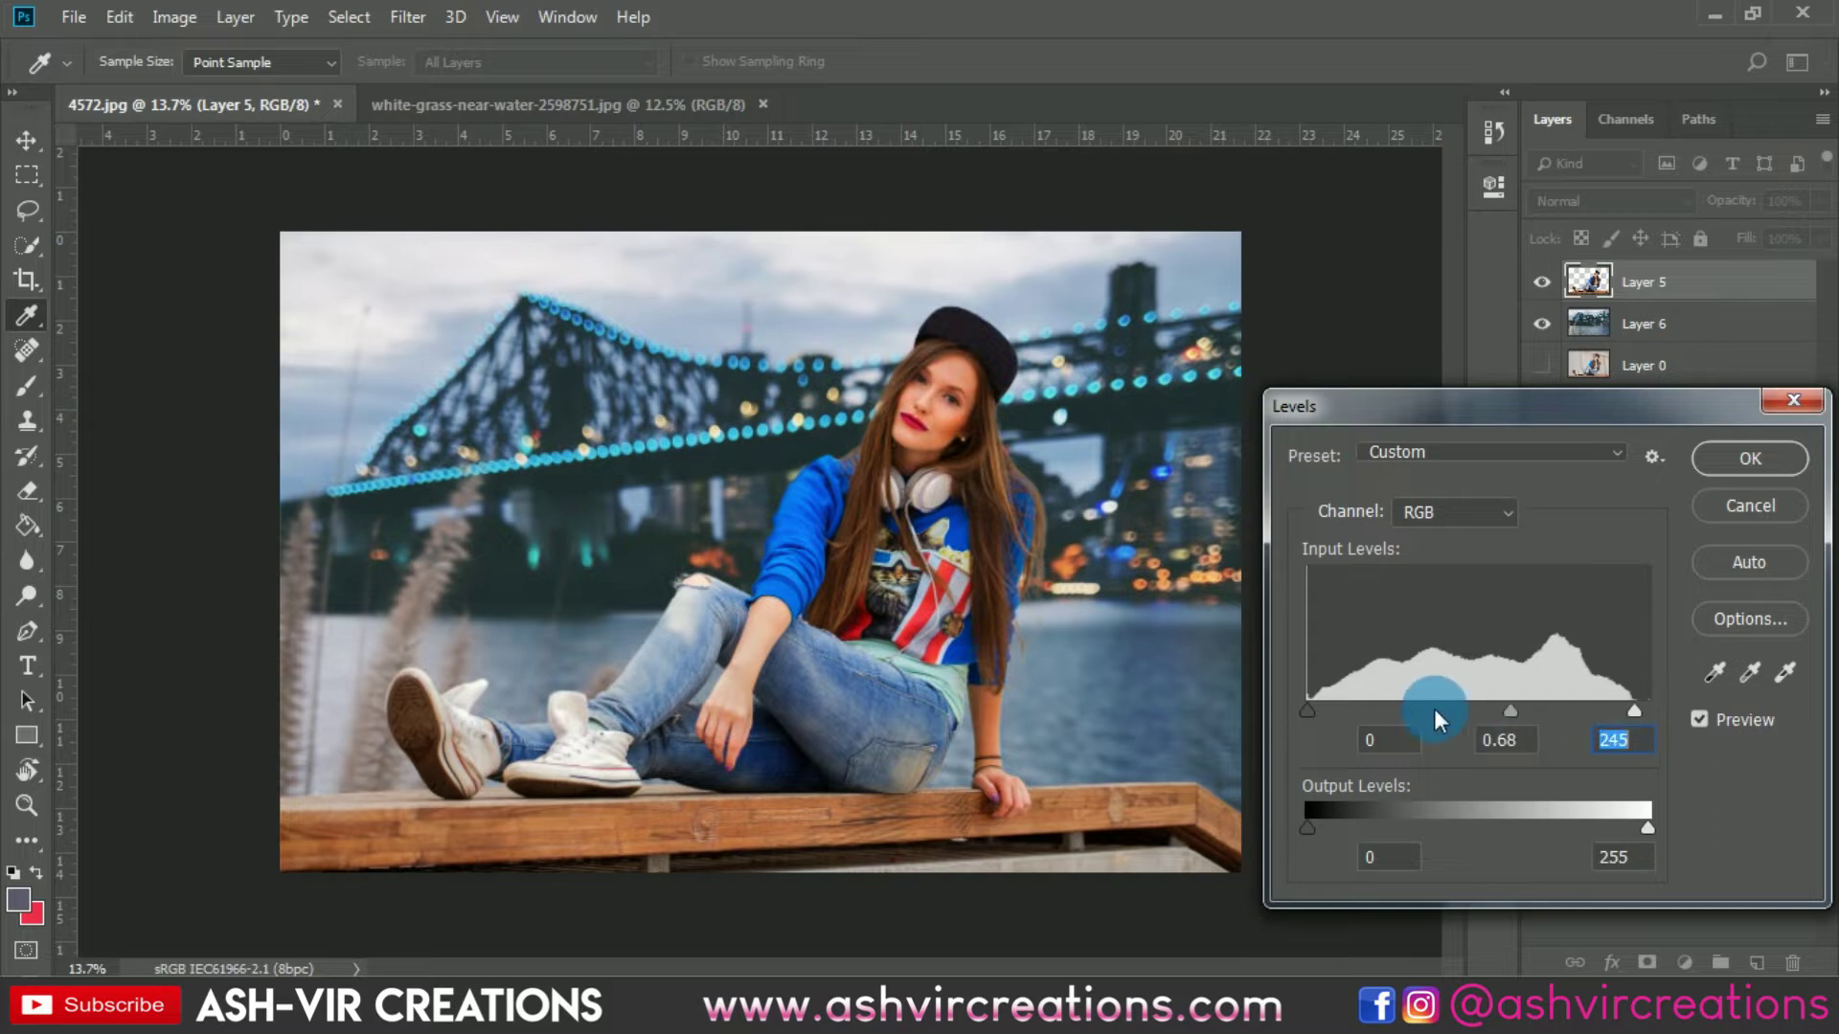
pyautogui.click(1700, 722)
pyautogui.click(1700, 722)
pyautogui.click(1700, 722)
pyautogui.click(1700, 722)
pyautogui.click(1720, 456)
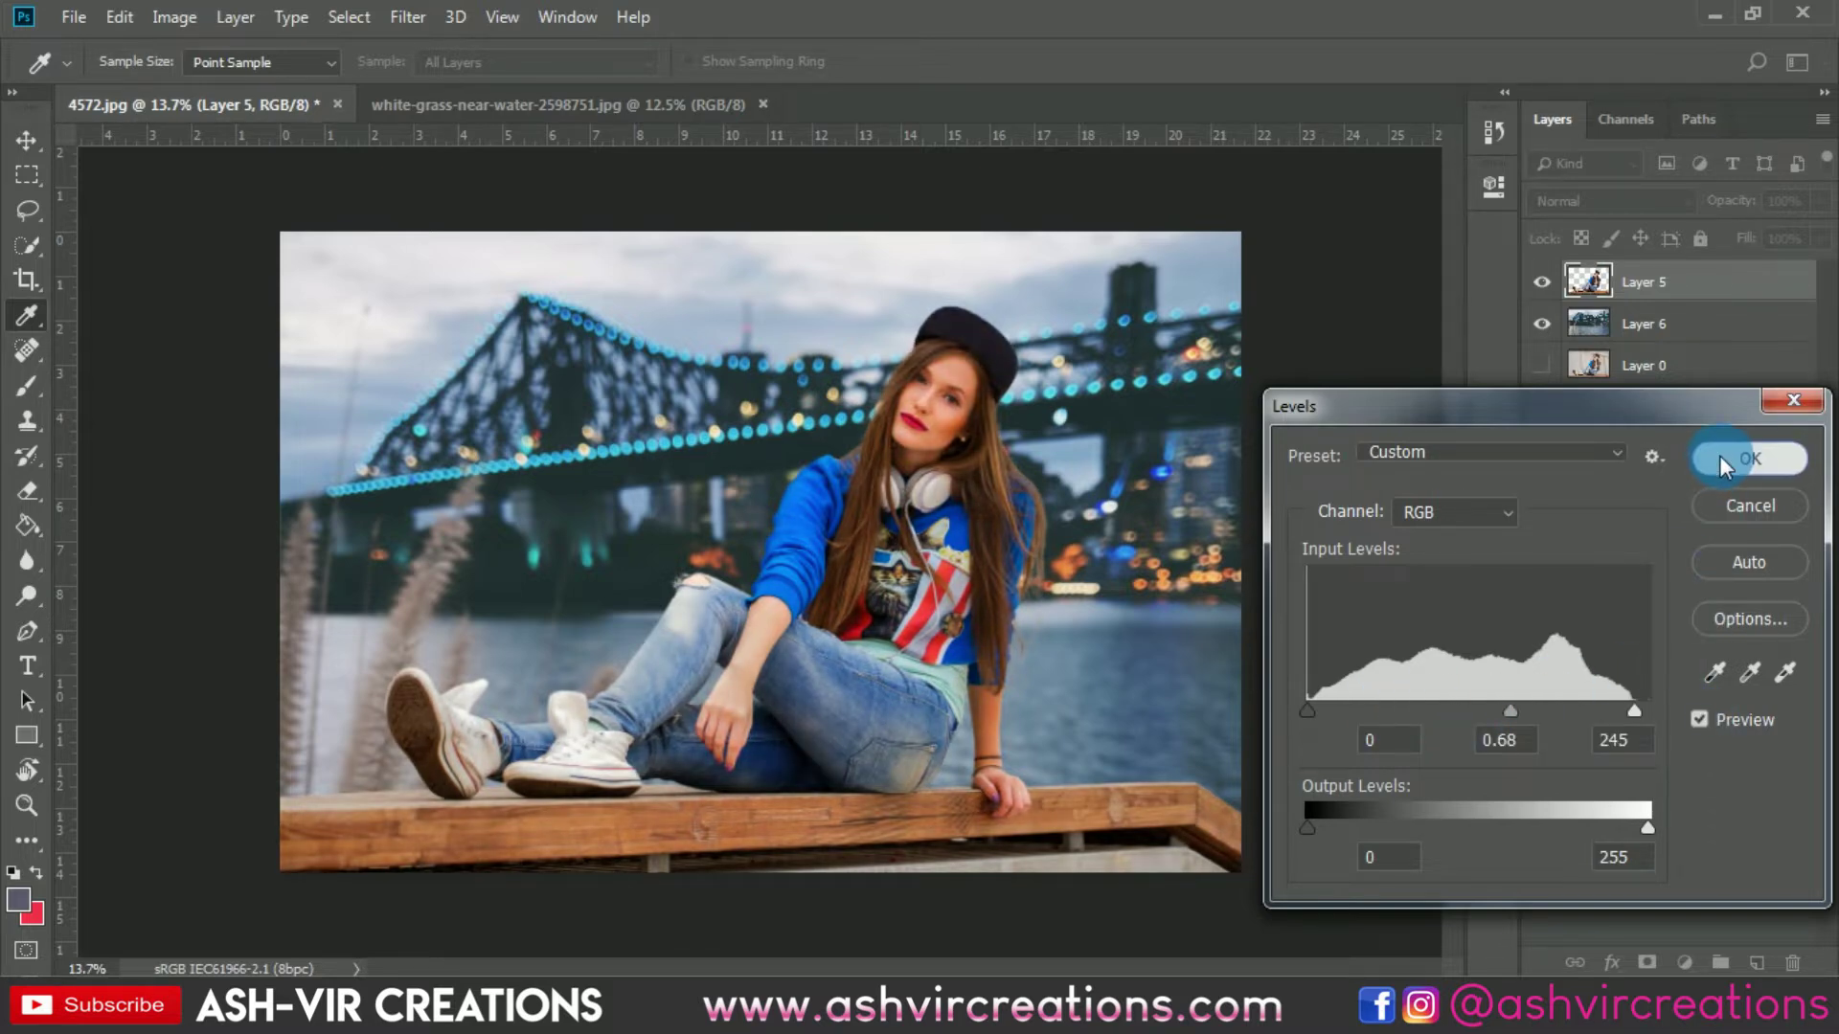
pyautogui.press('v')
# - Apply Levels to background Layer 6 with black input 29 and midtones about 0.92, comparing the preview before and after
pyautogui.click(1662, 324)
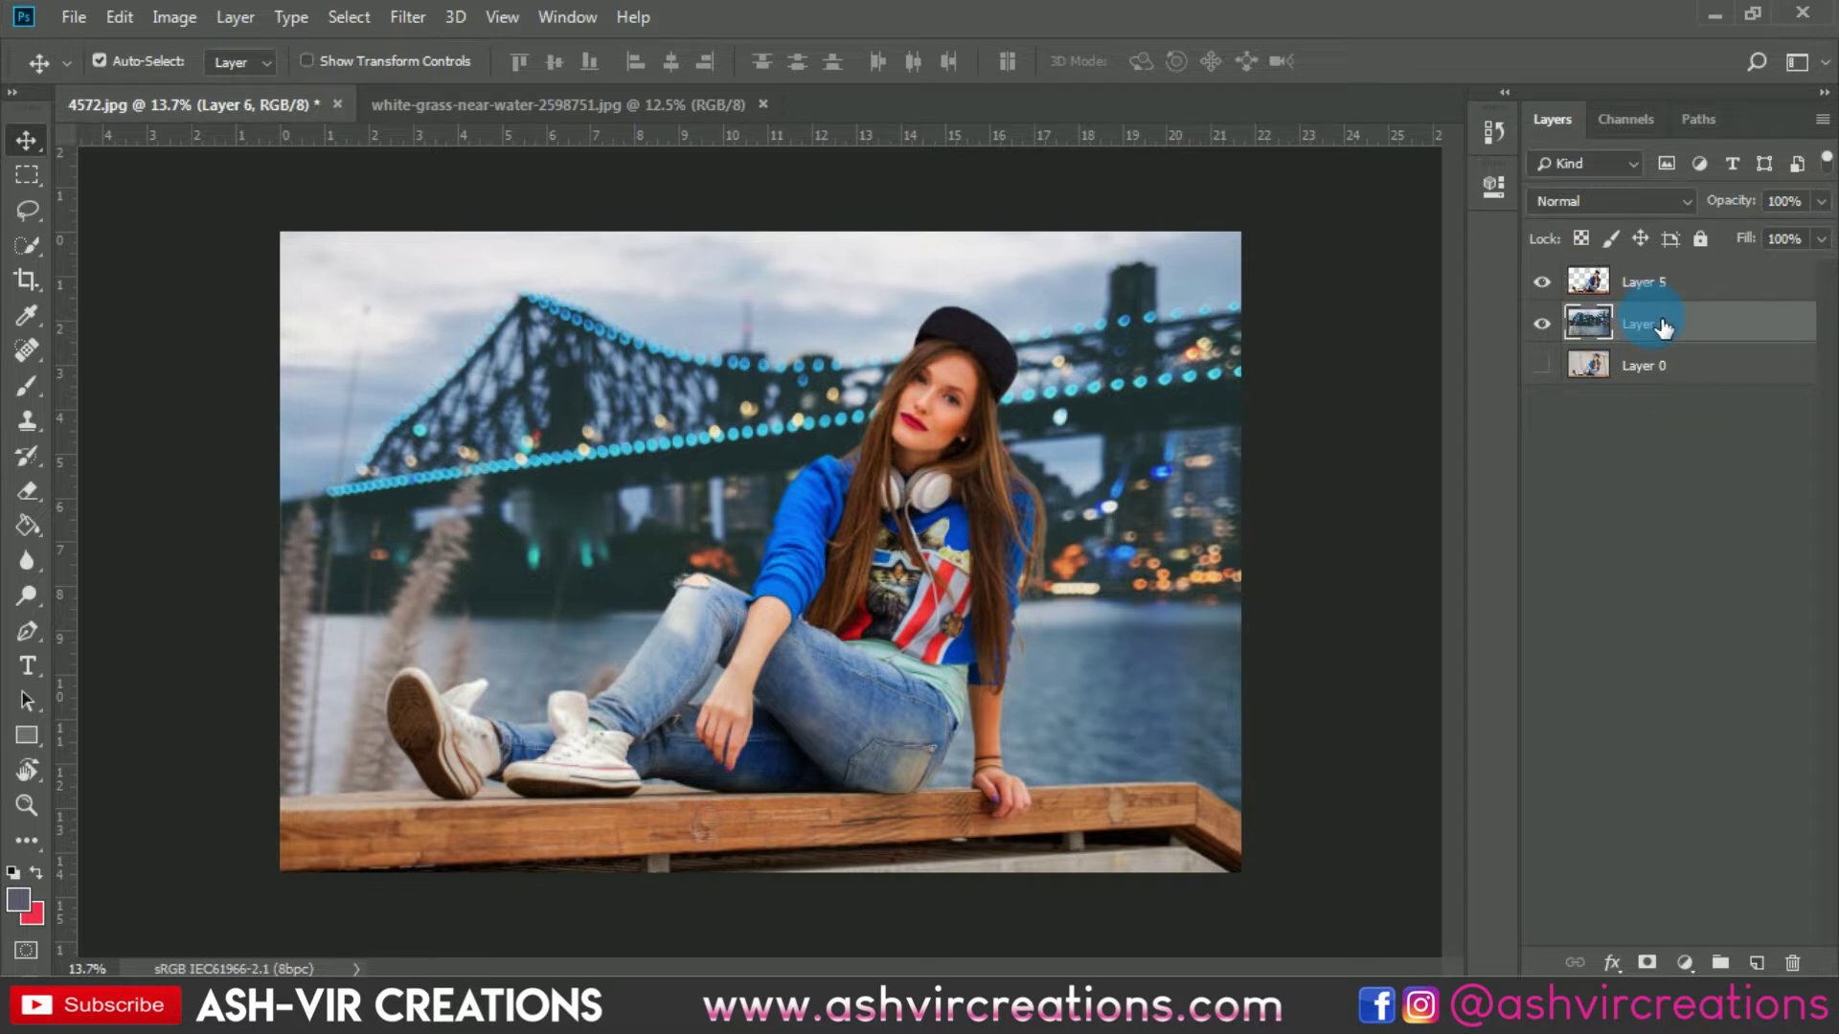
pyautogui.hotkey('ctrl', 'l')
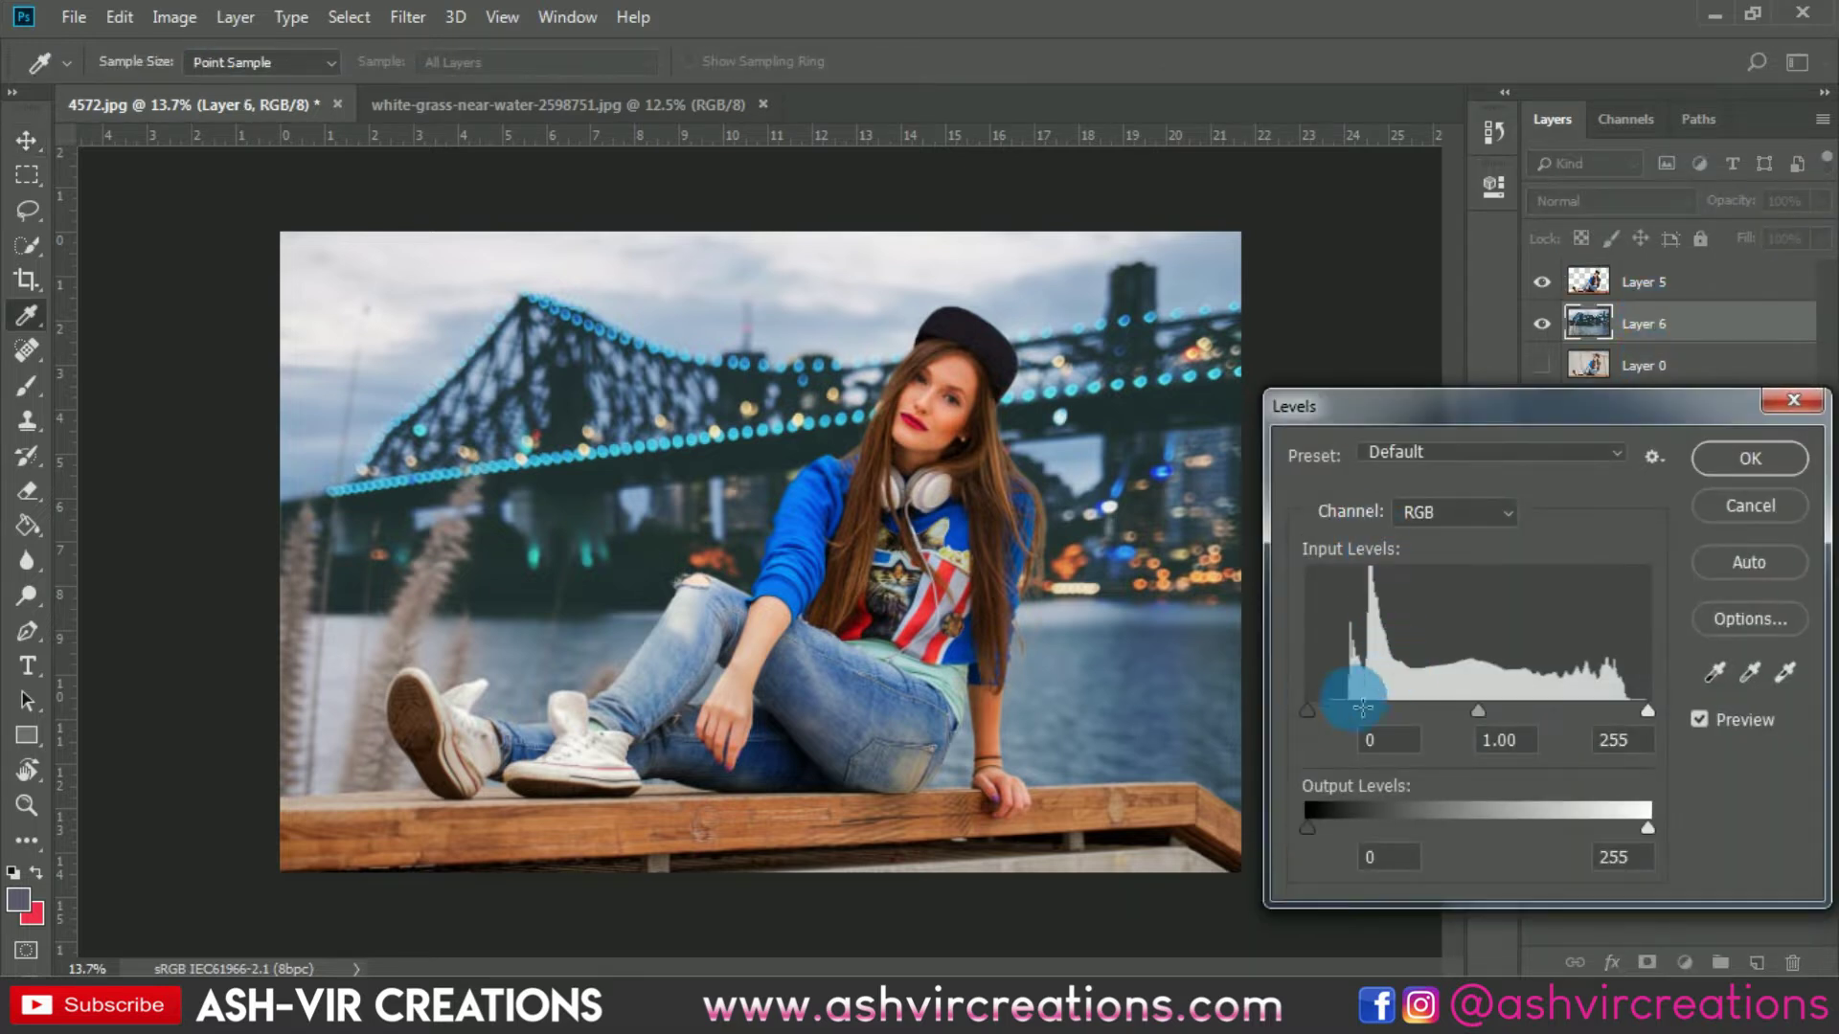
pyautogui.moveTo(1308, 711); pyautogui.dragTo(1346, 706)
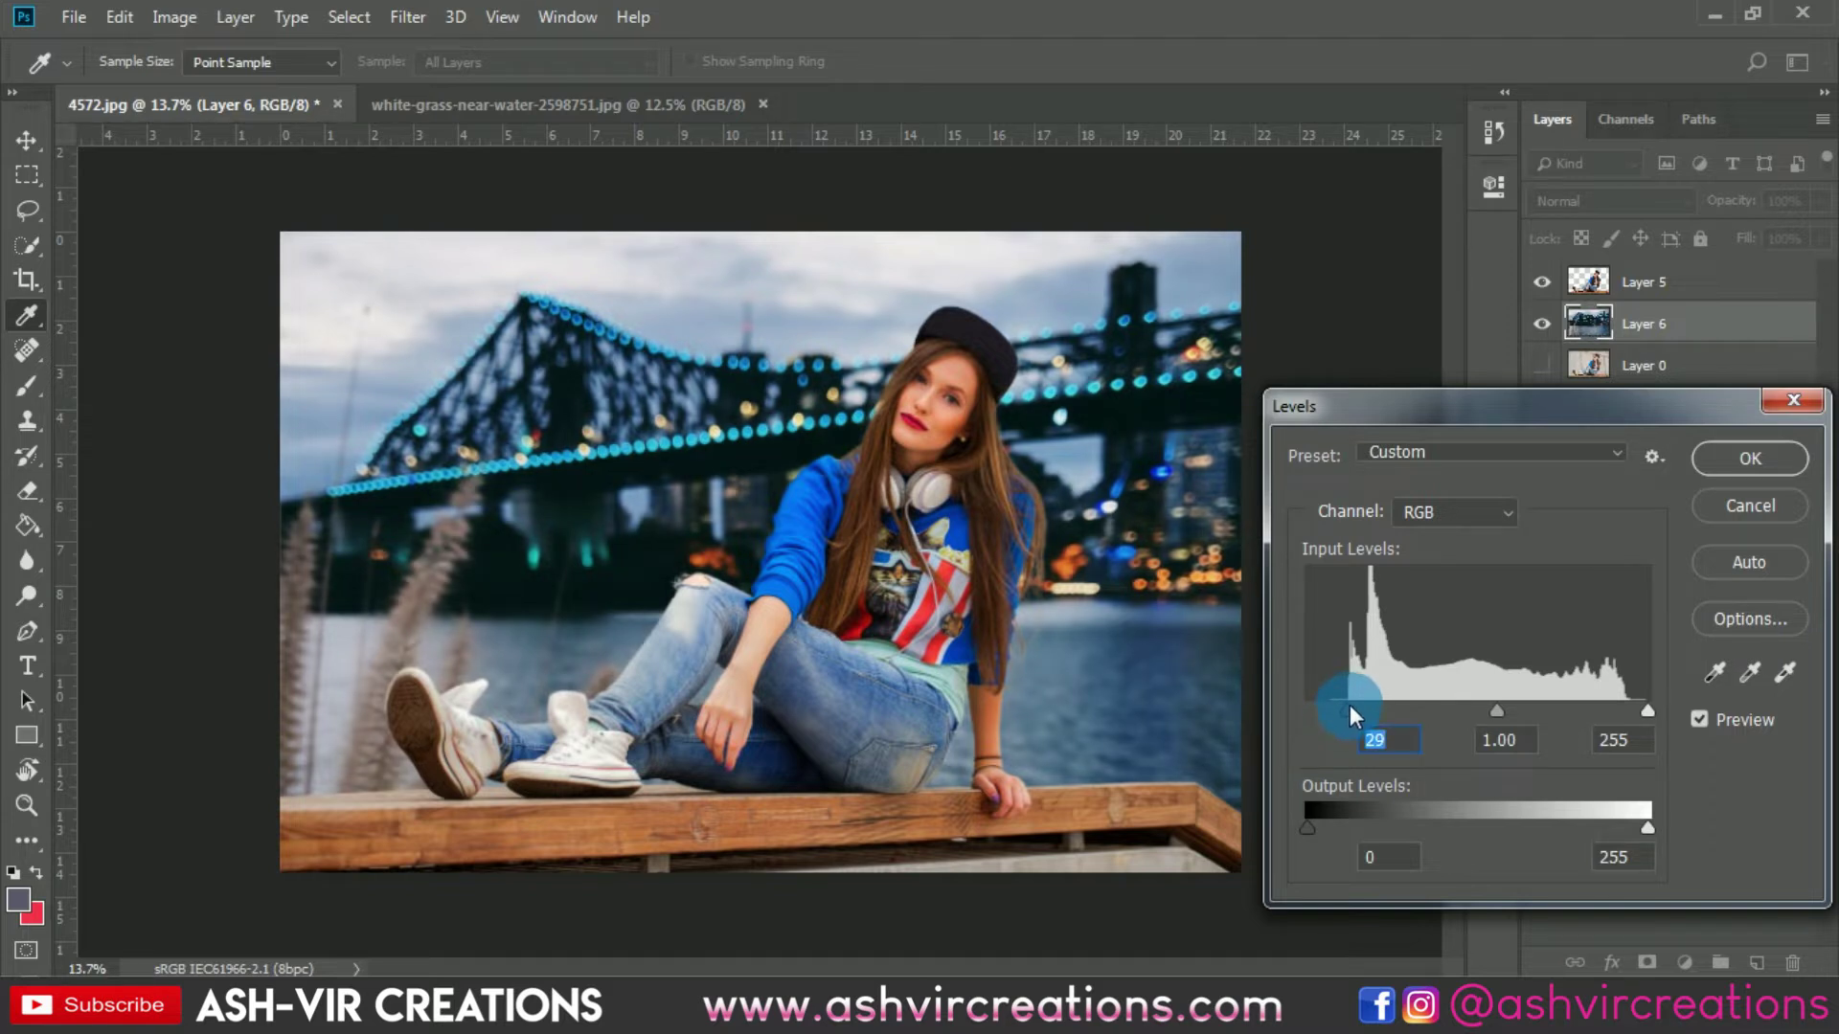
pyautogui.click(1698, 720)
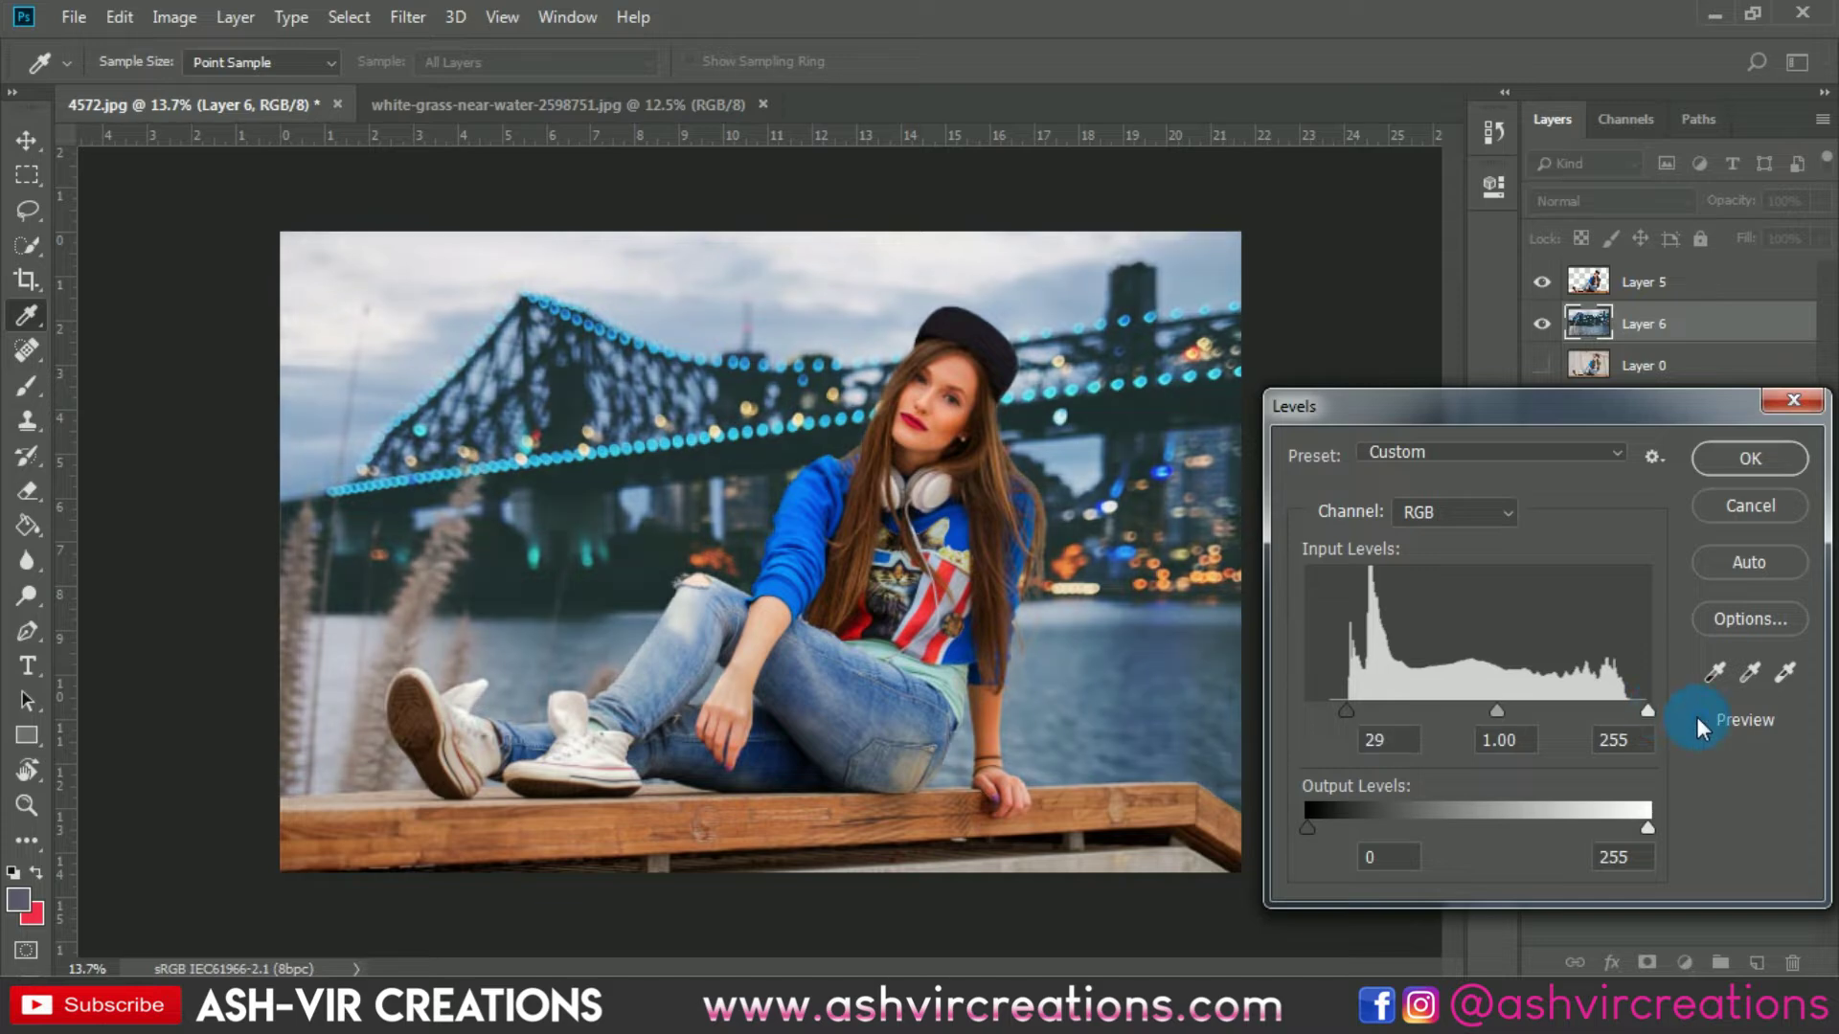
pyautogui.click(1698, 719)
pyautogui.moveTo(1639, 709)
pyautogui.mouseDown()
pyautogui.moveTo(1624, 711)
pyautogui.moveTo(1651, 712)
pyautogui.mouseUp()
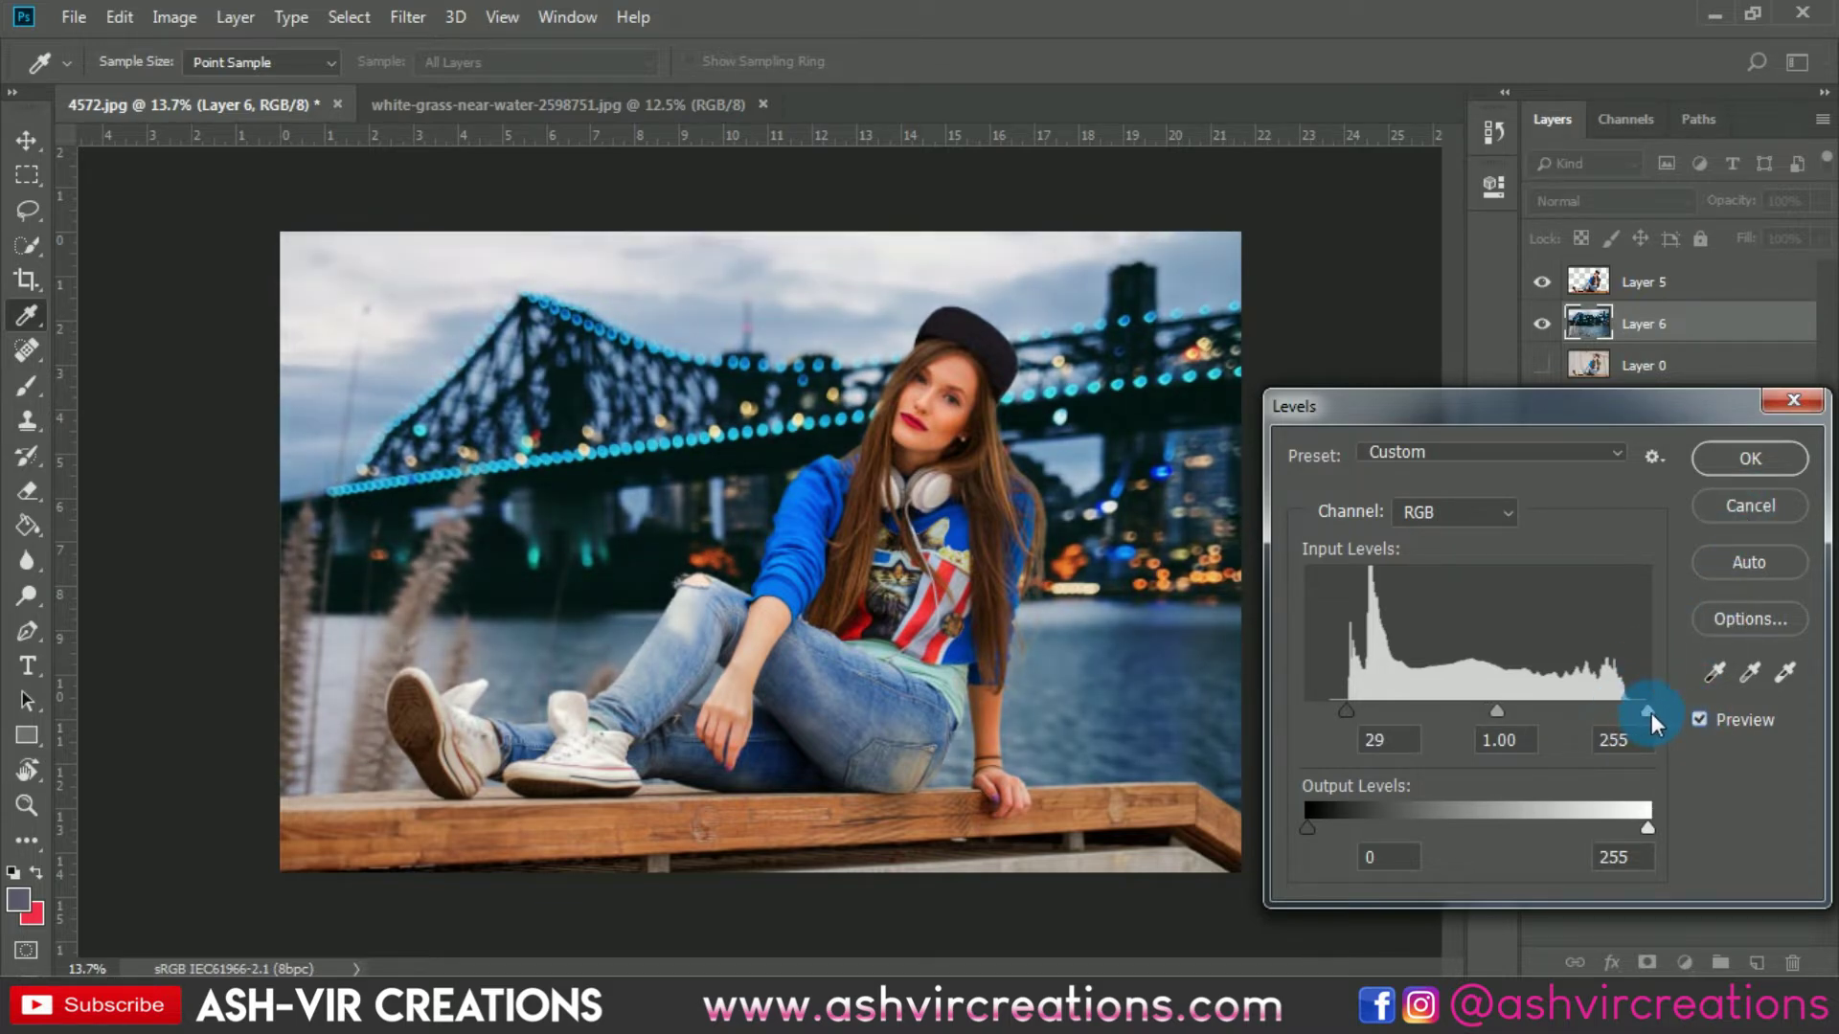
pyautogui.moveTo(1502, 713); pyautogui.dragTo(1503, 711)
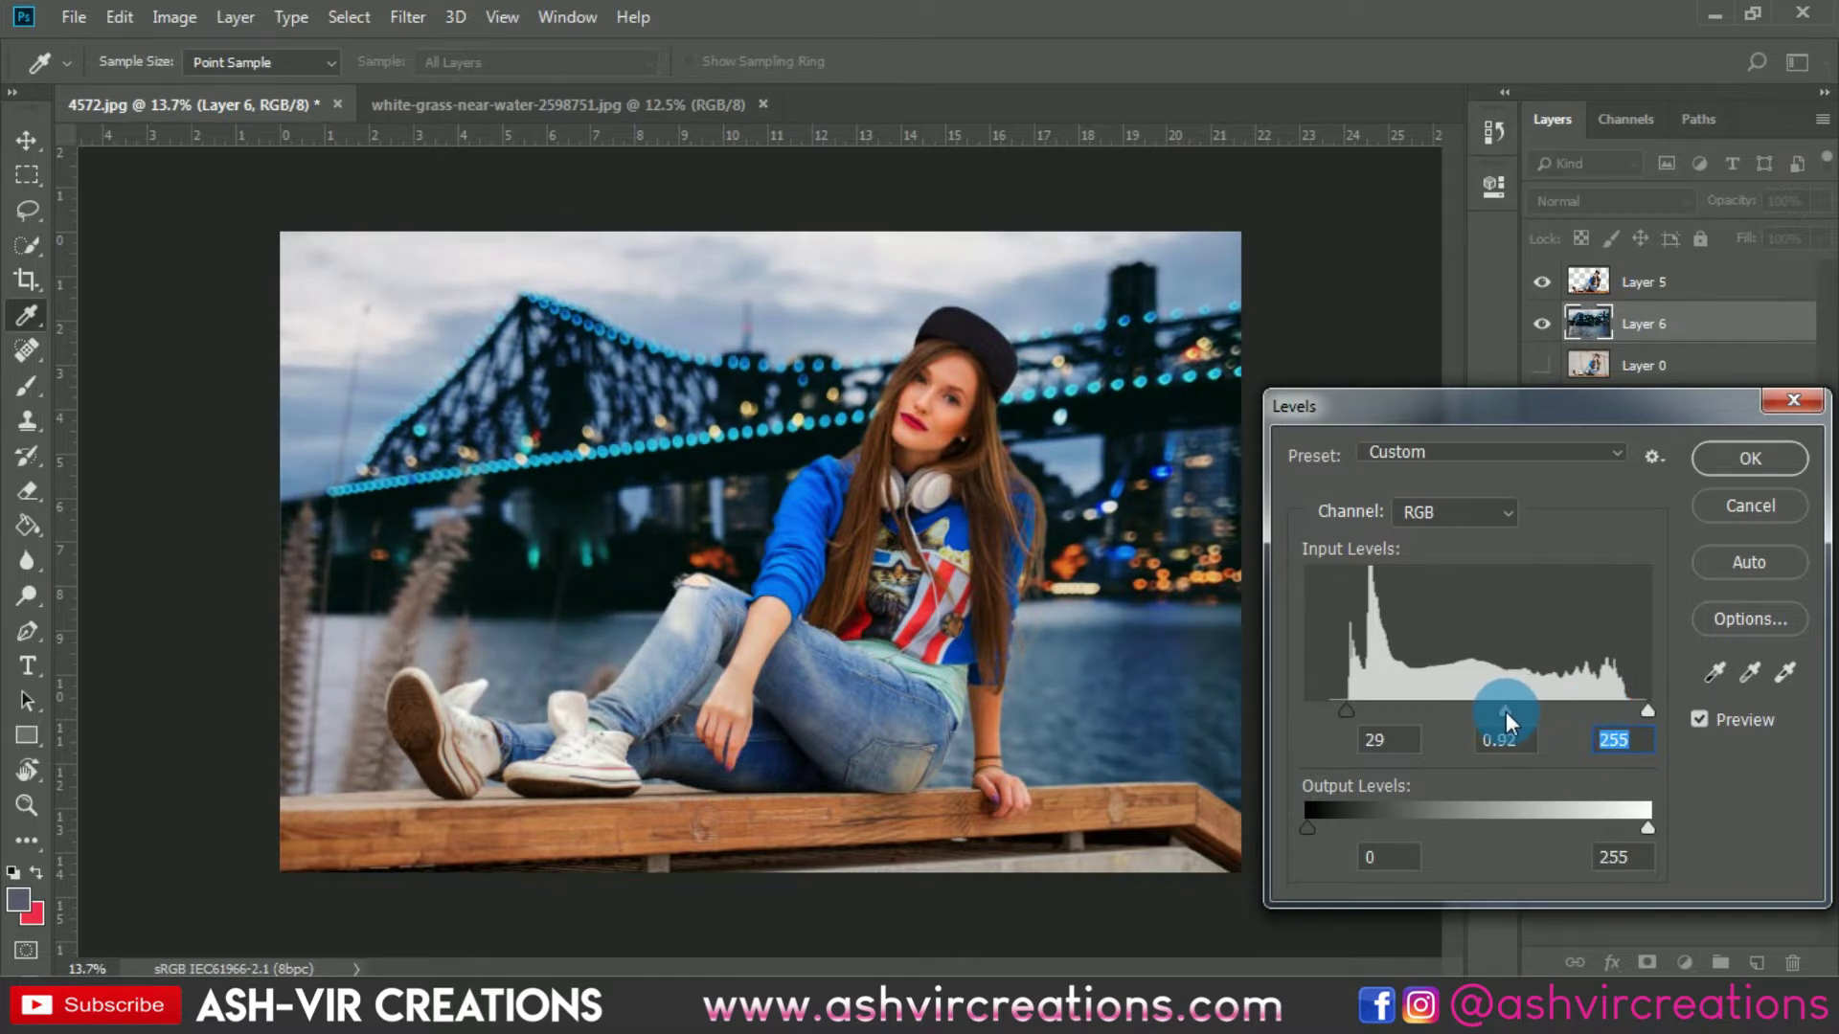
pyautogui.click(1505, 711)
pyautogui.click(1696, 718)
pyautogui.click(1697, 718)
pyautogui.click(1743, 468)
pyautogui.press('v')
pyautogui.scroll(6, 1147, 514)
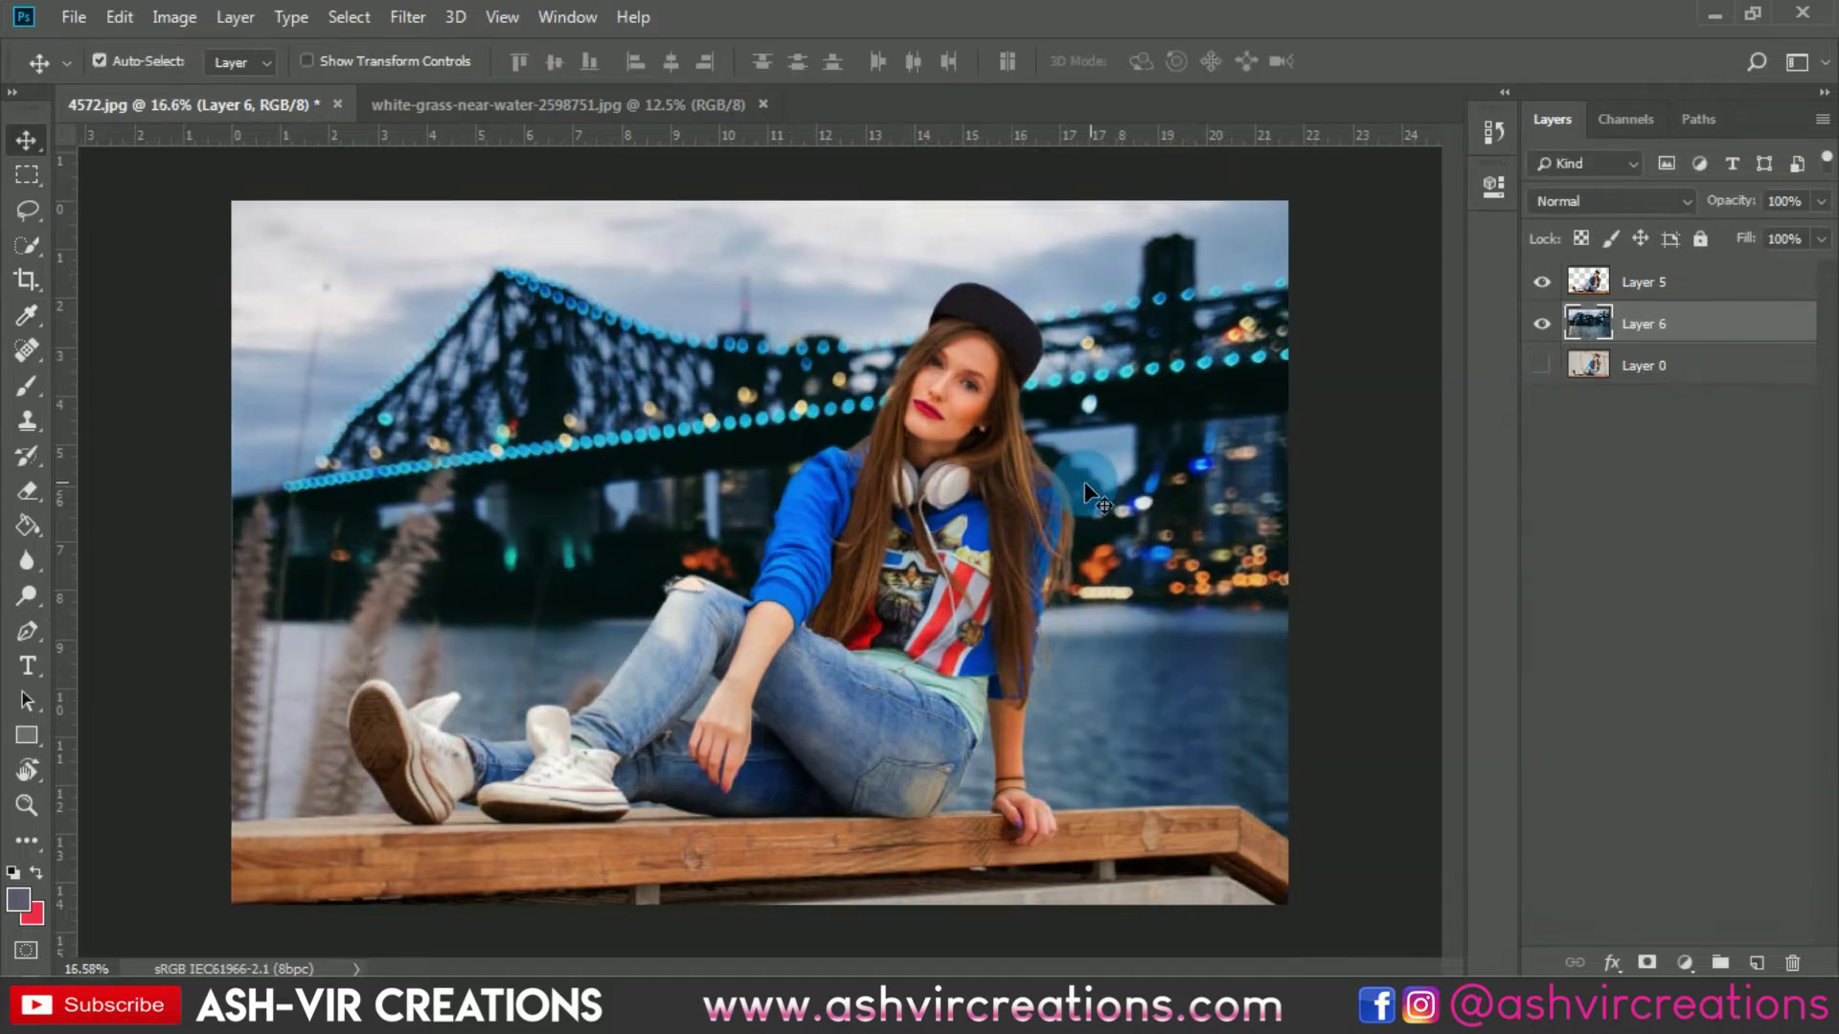
pyautogui.scroll(-3, 1151, 513)
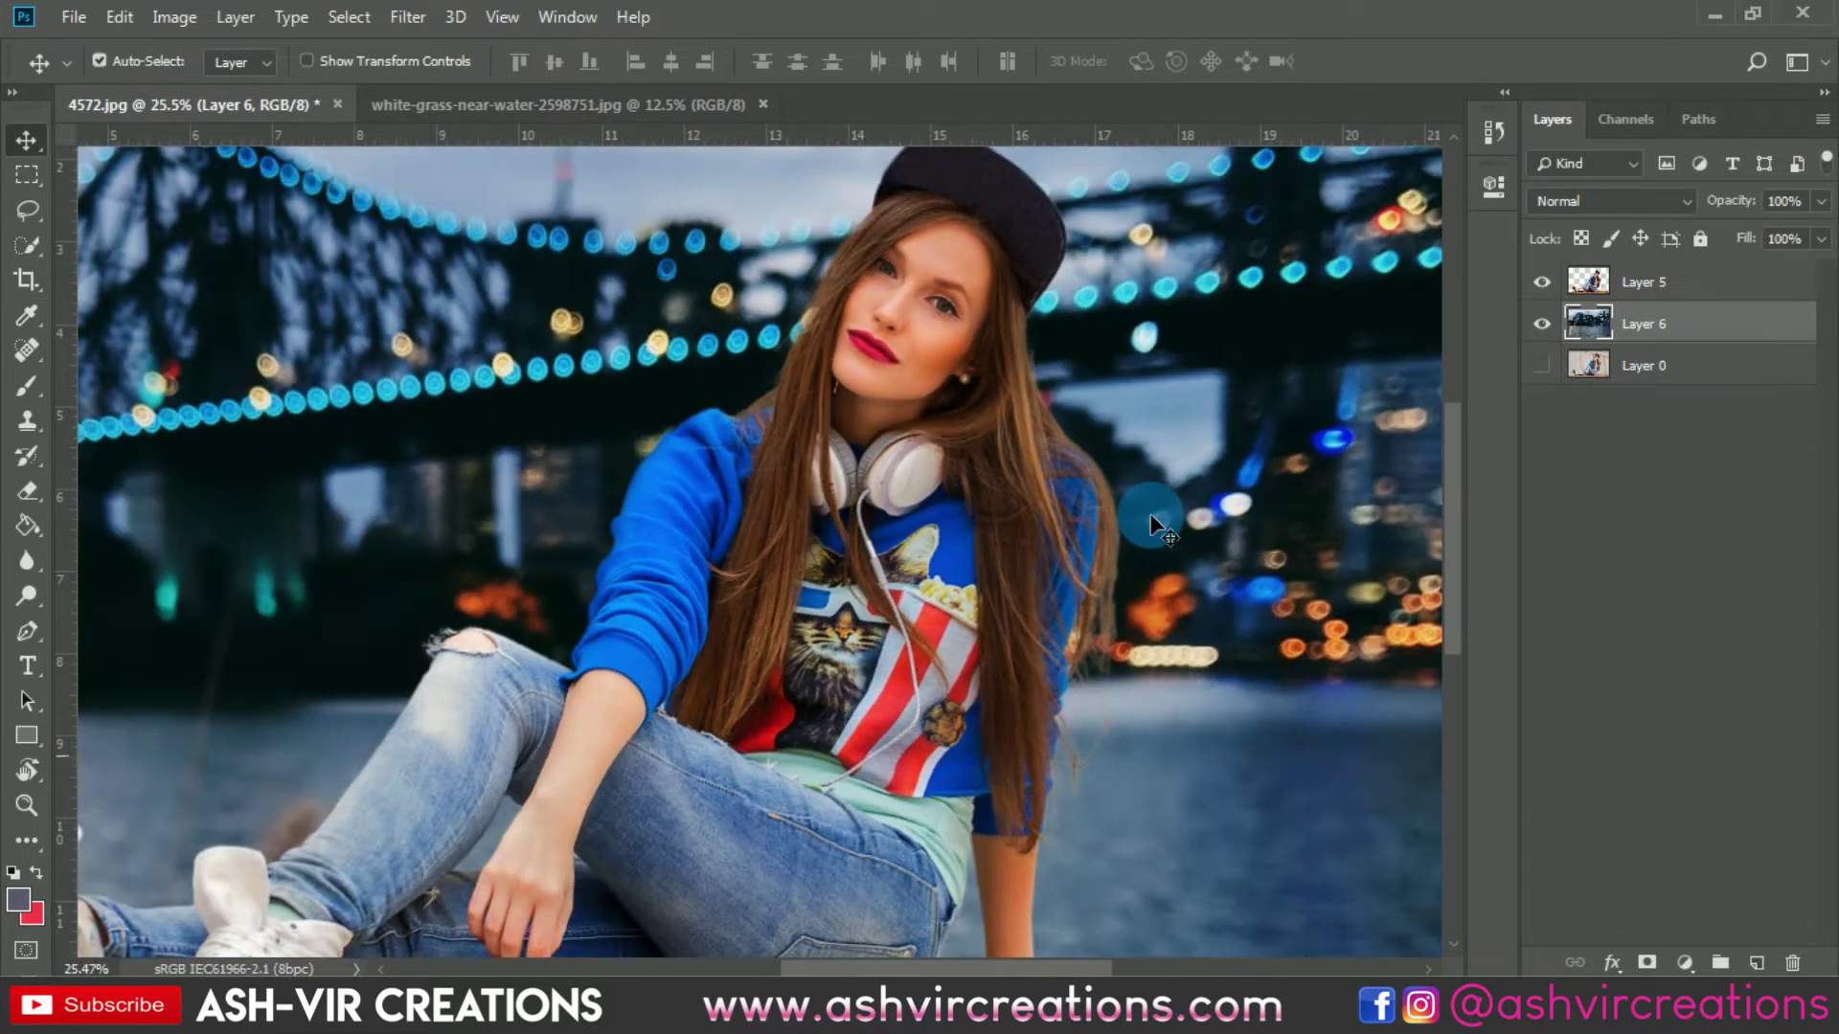
pyautogui.scroll(-1, 1152, 520)
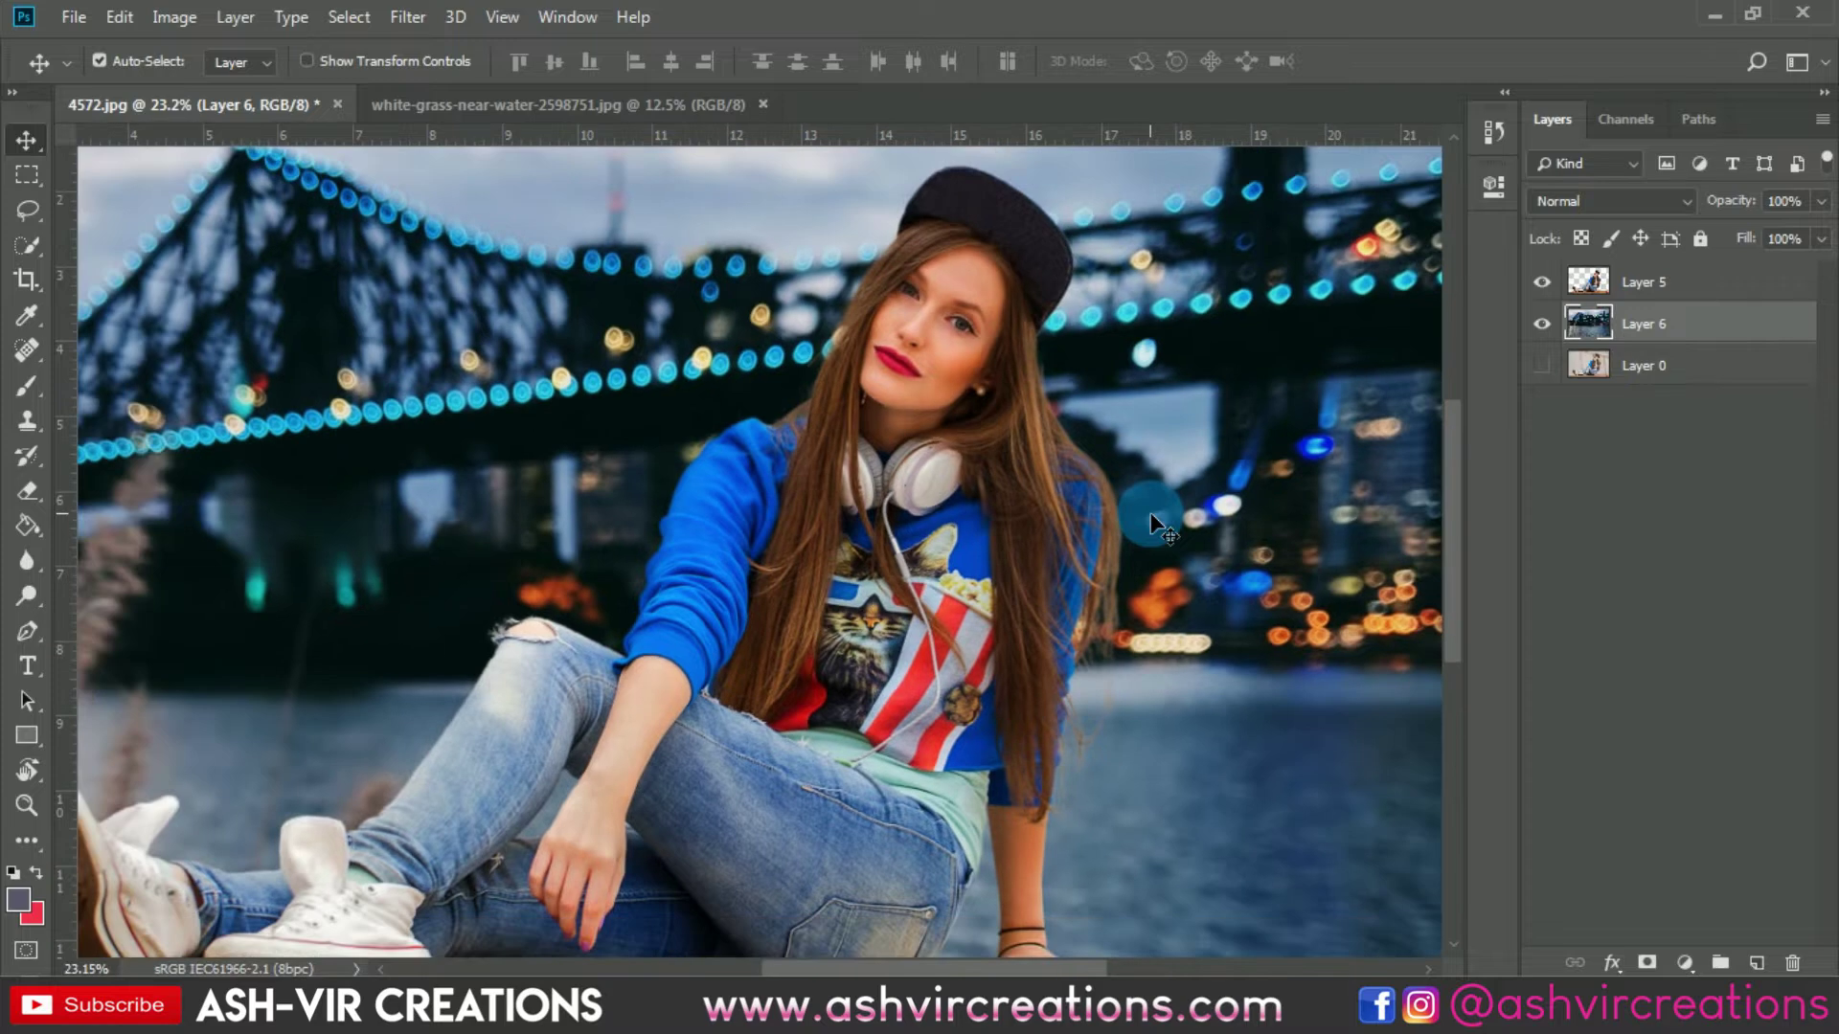
# - Select Layer 5 and go over the edges of the woman's hair with the Blur tool at 100% strength
pyautogui.scroll(7, 772, 388)
pyautogui.moveTo(773, 377); pyautogui.dragTo(937, 603)
pyautogui.click(1259, 296)
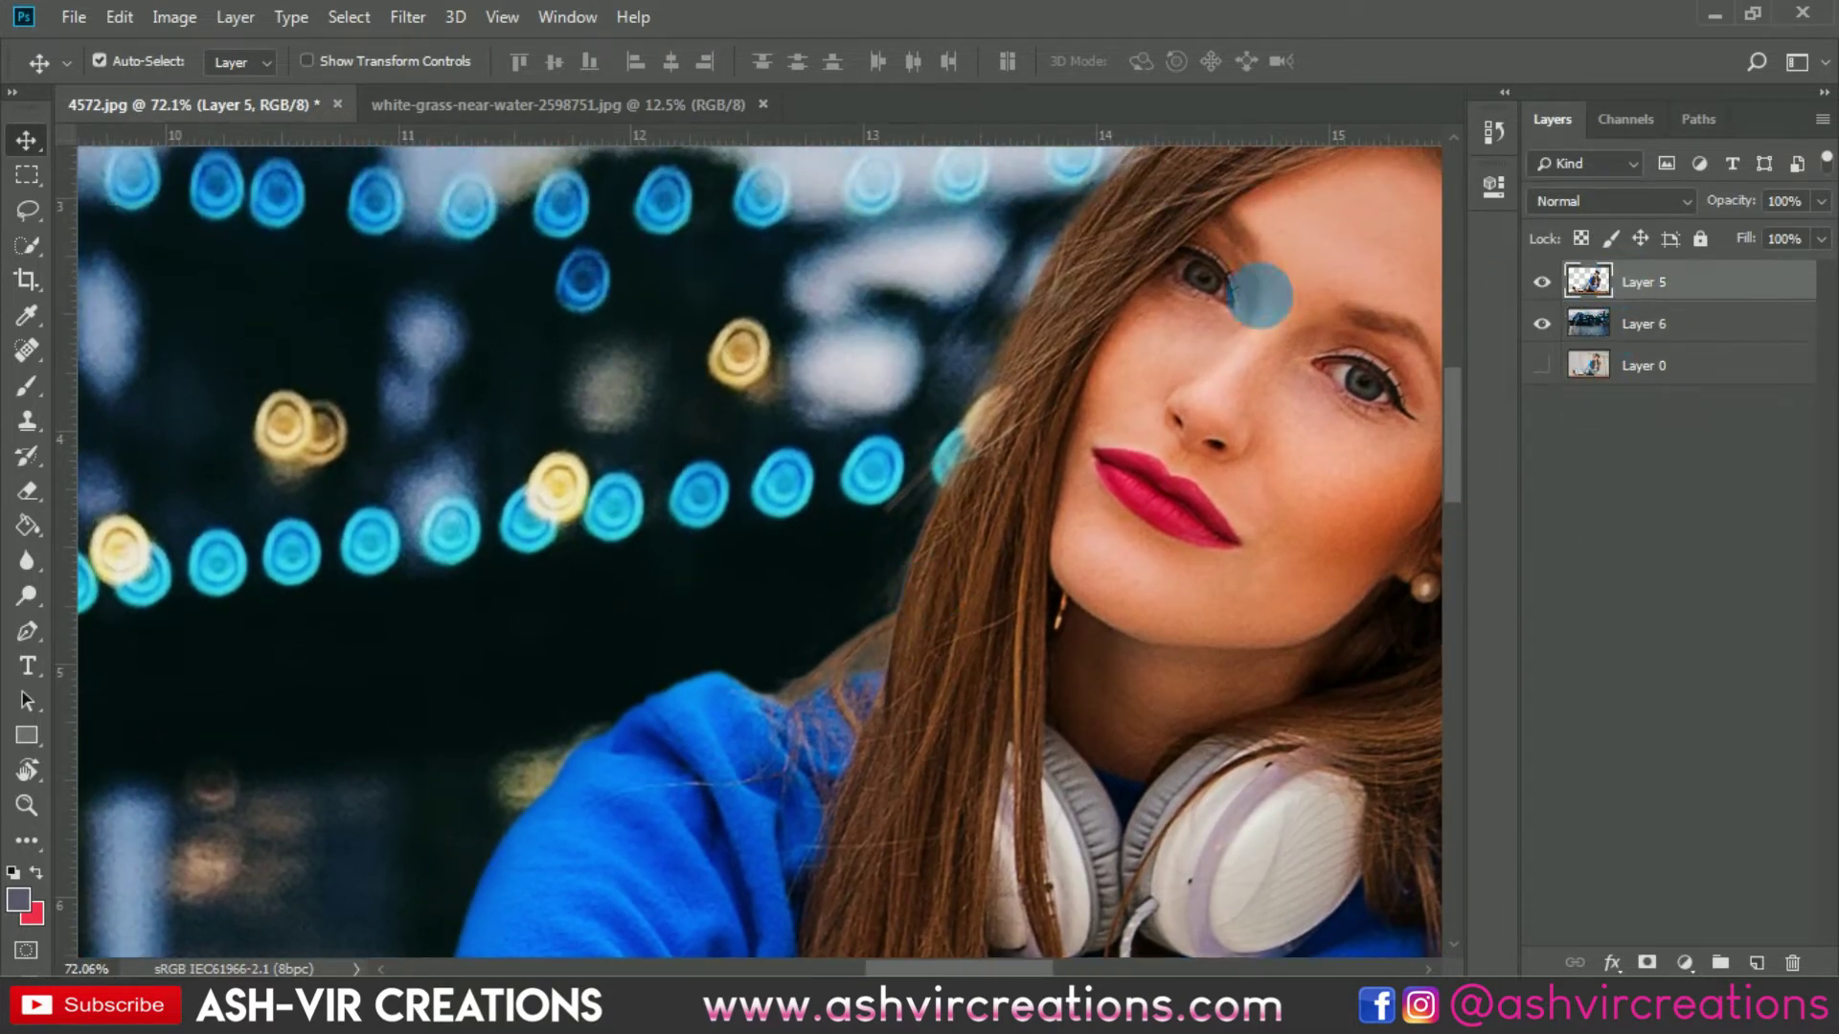
pyautogui.click(27, 559)
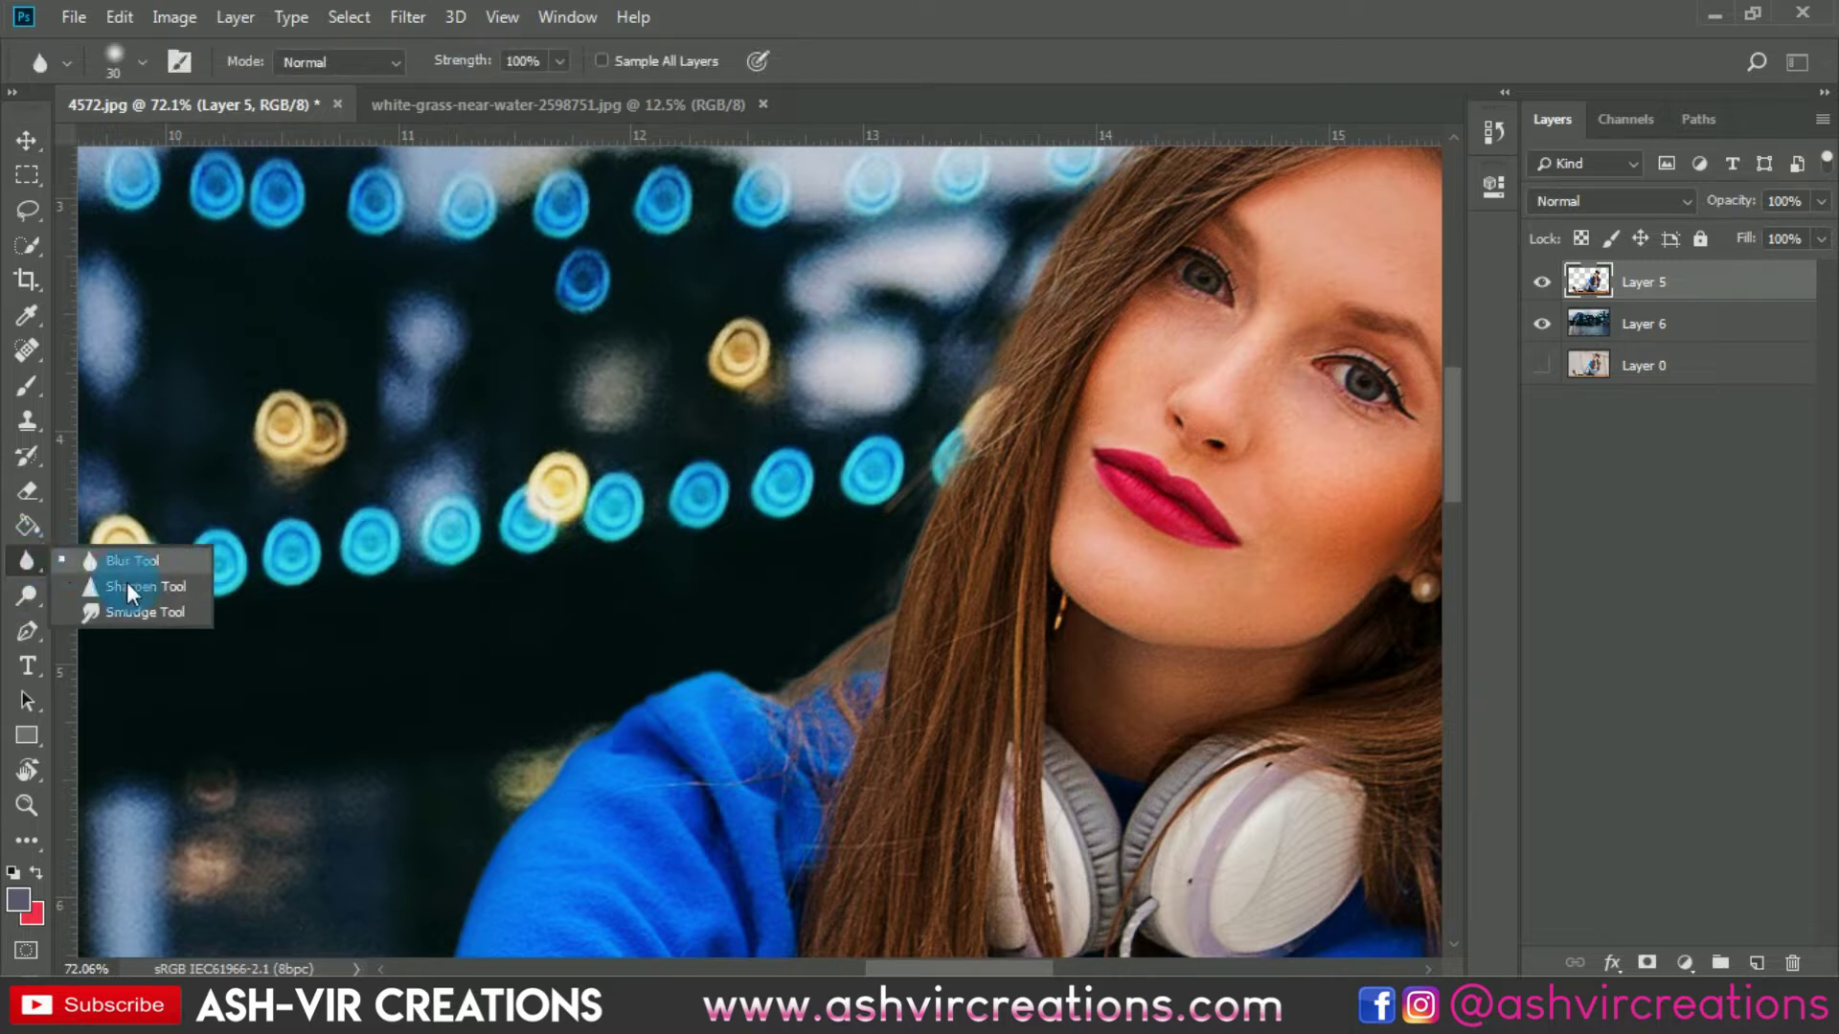
pyautogui.click(142, 567)
pyautogui.click(523, 60)
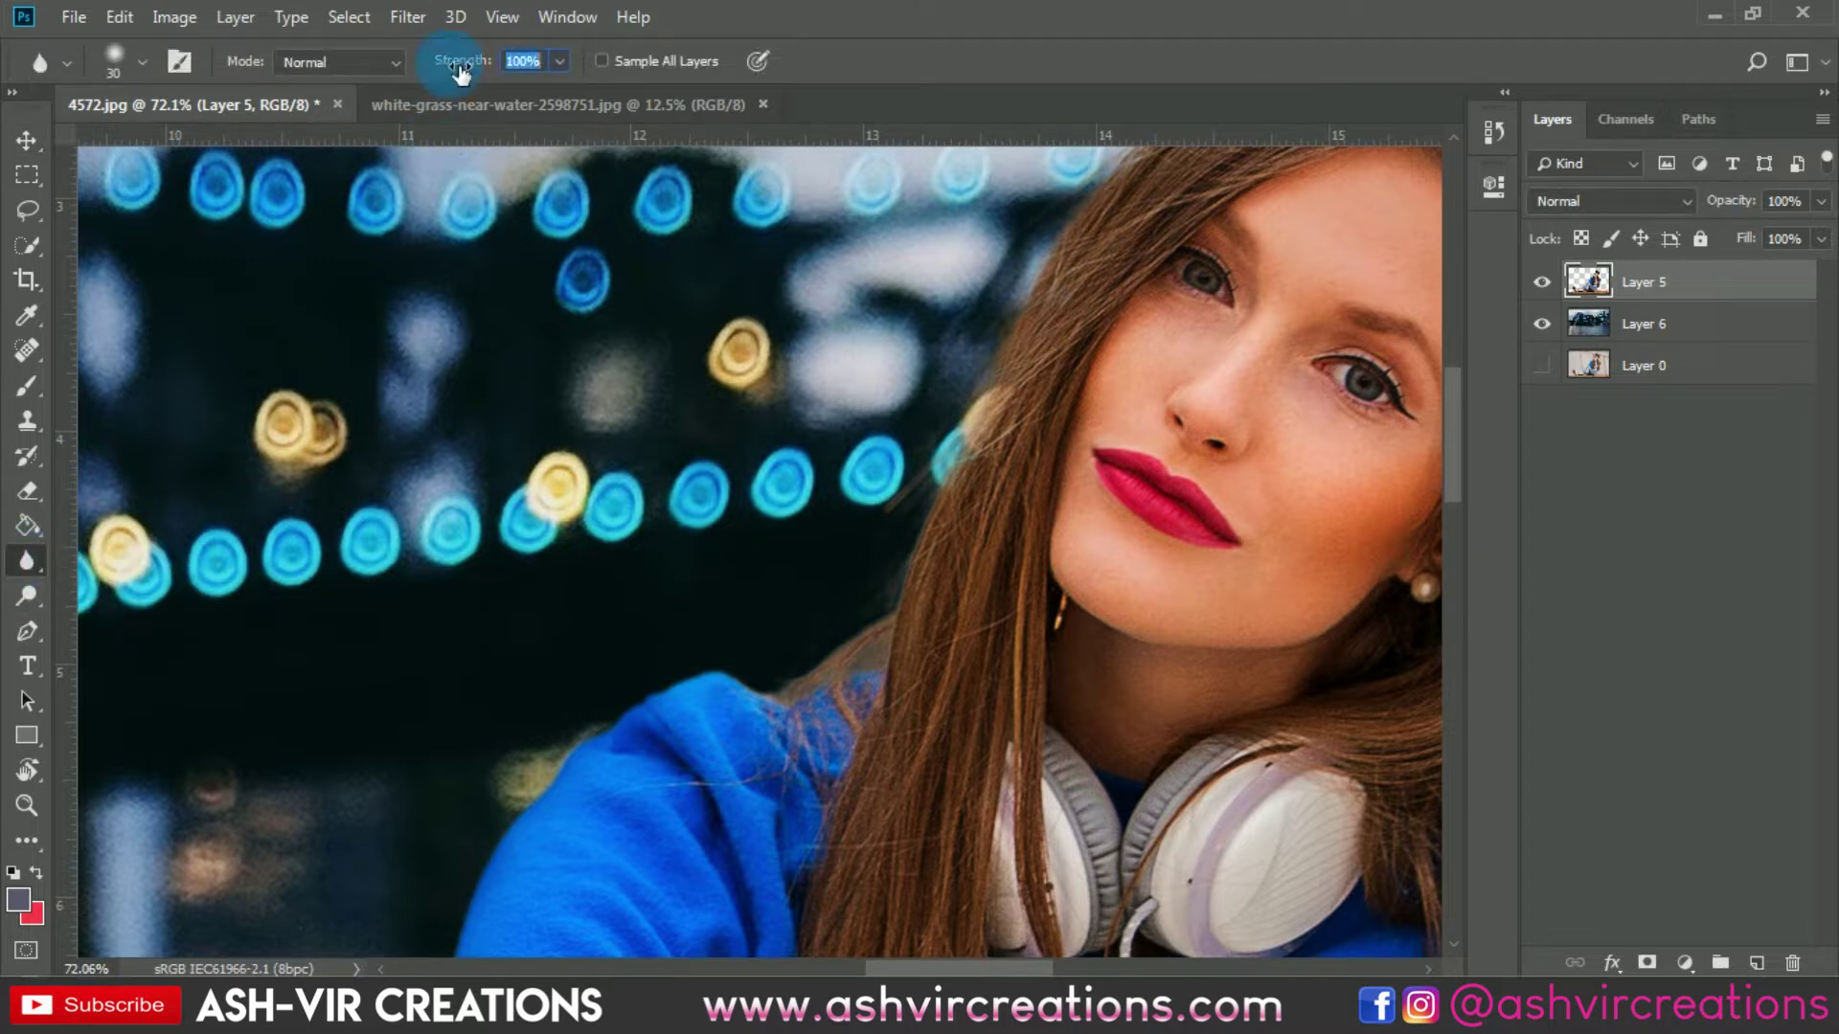
pyautogui.rightClick(577, 370)
pyautogui.doubleClick(679, 655)
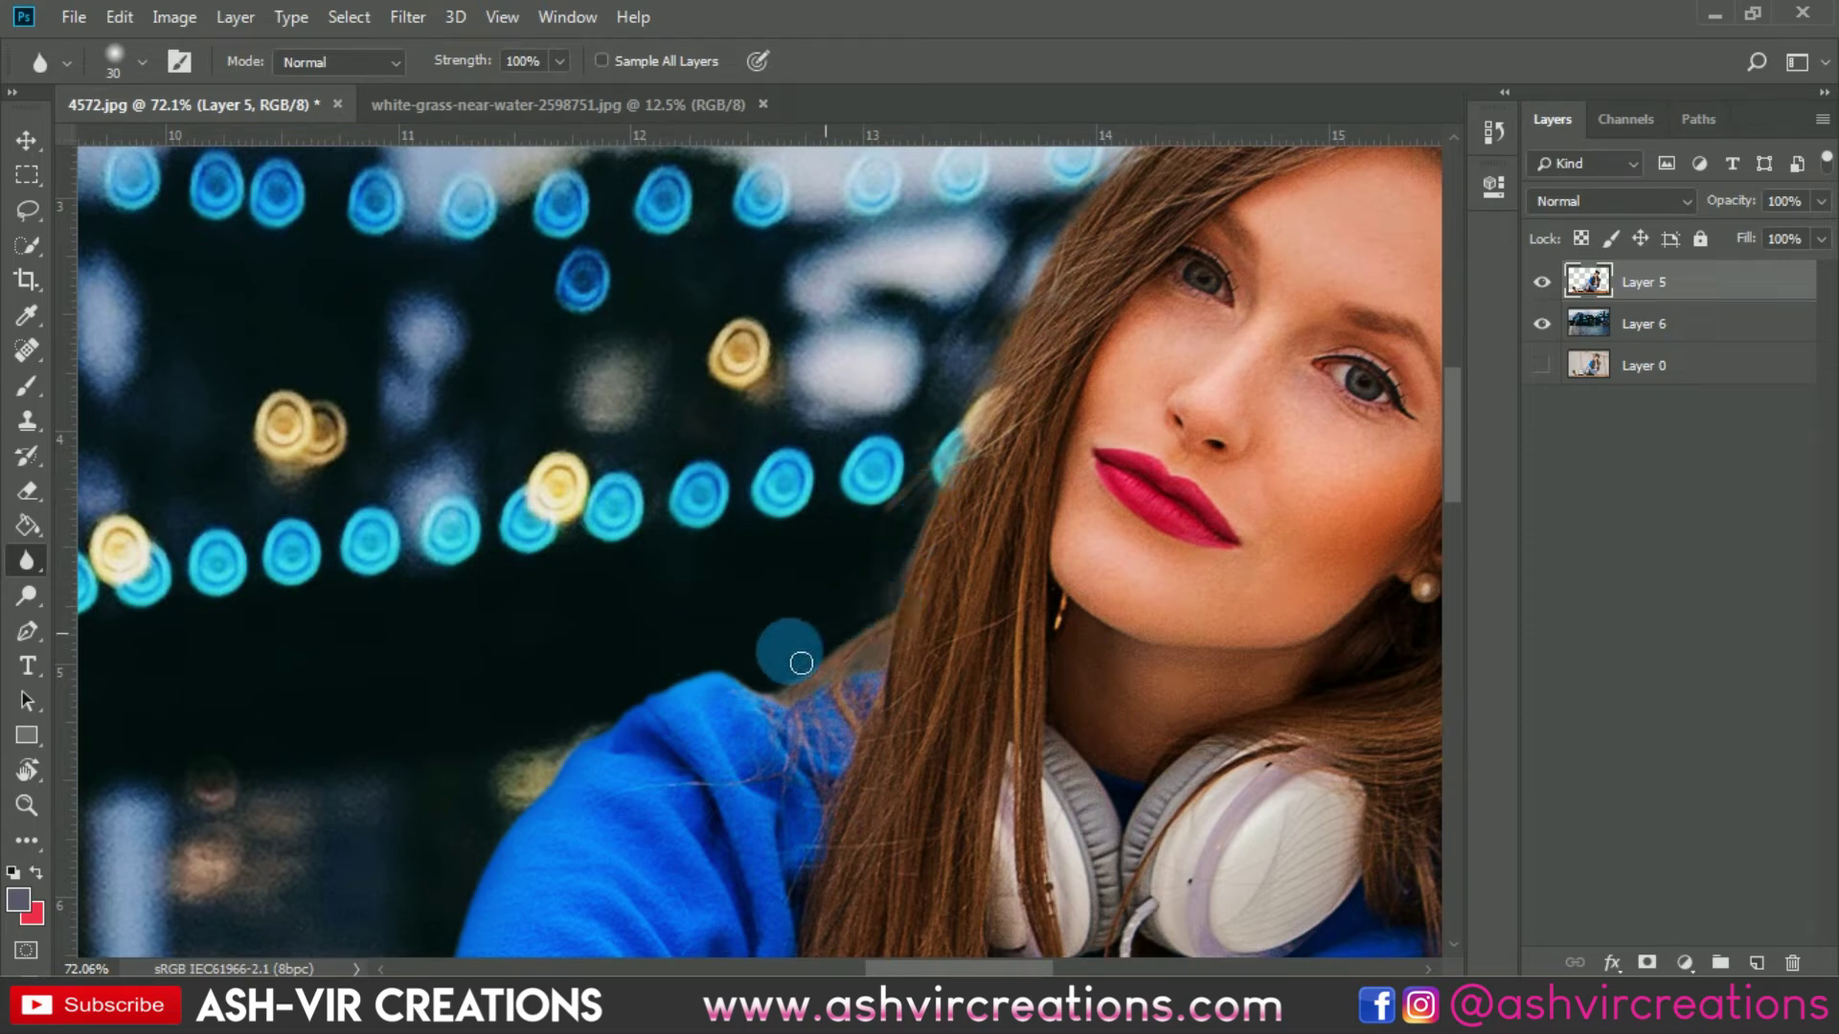
pyautogui.moveTo(905, 426)
pyautogui.mouseDown()
pyautogui.moveTo(321, 455)
pyautogui.moveTo(288, 381)
pyautogui.mouseUp()
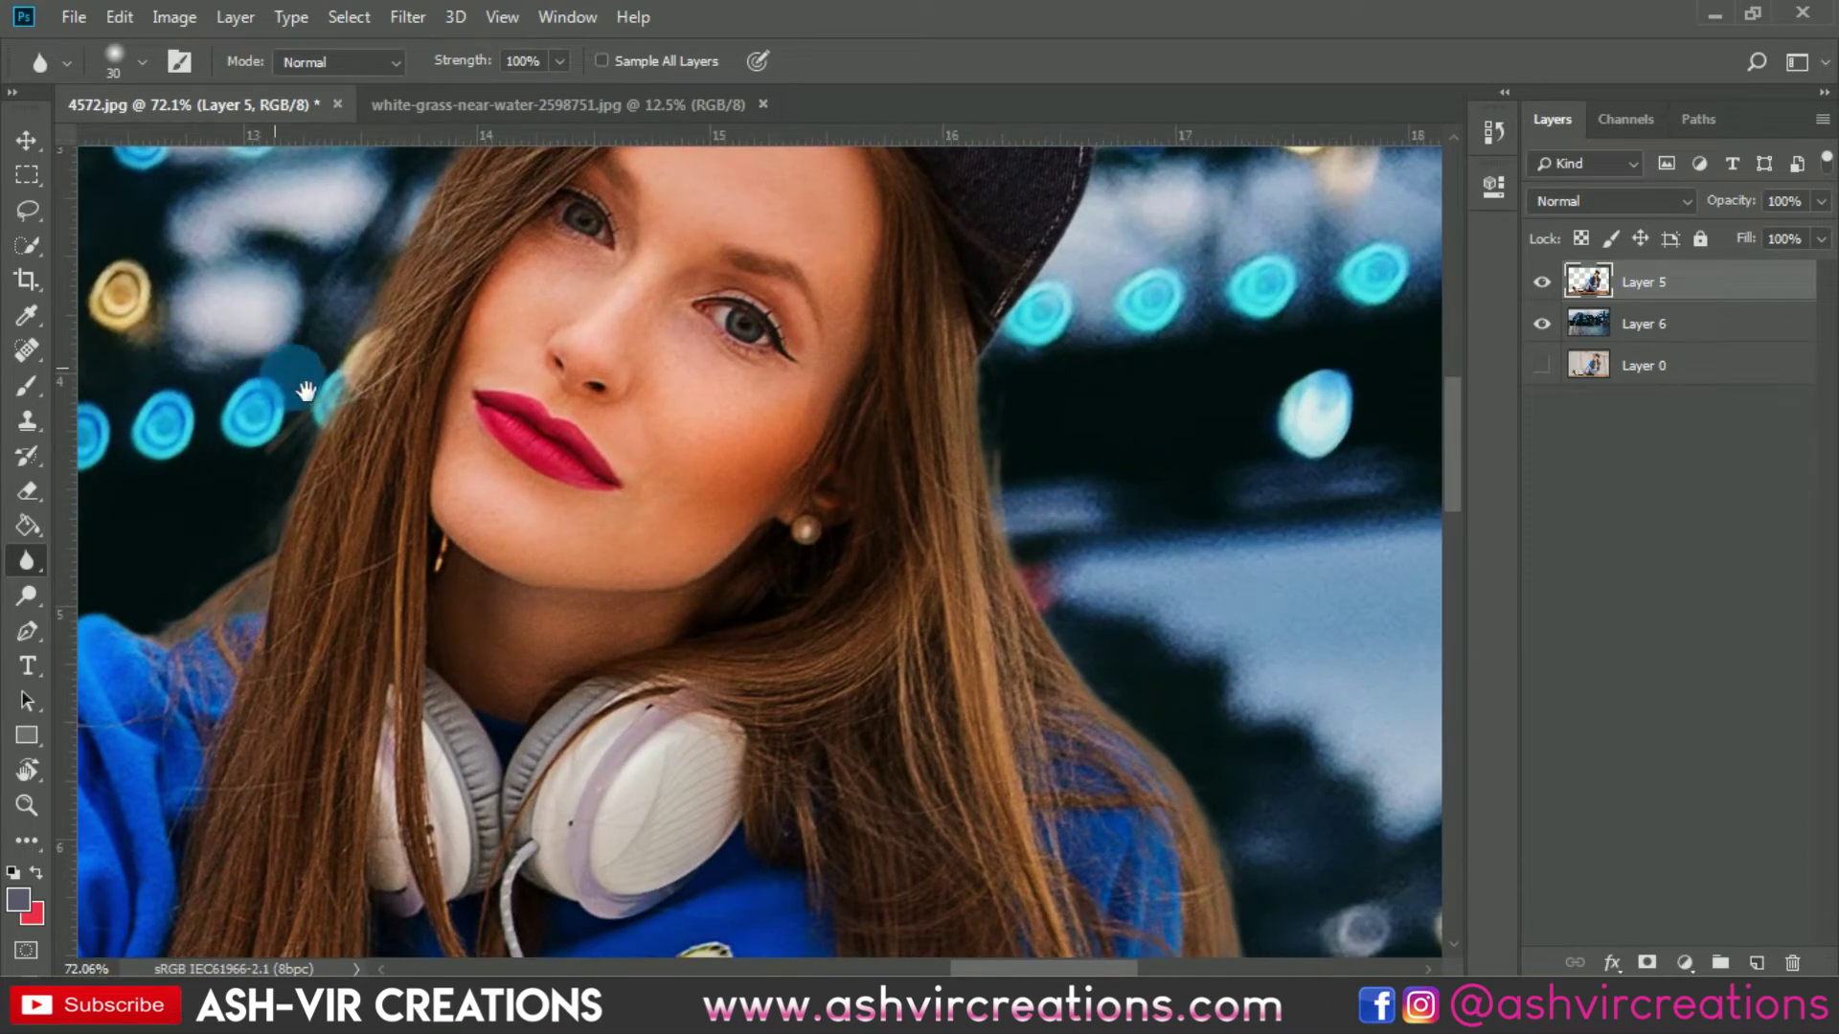
pyautogui.moveTo(1076, 662)
pyautogui.mouseDown()
pyautogui.moveTo(1155, 740)
pyautogui.moveTo(1173, 734)
pyautogui.moveTo(977, 510)
pyautogui.moveTo(921, 407)
pyautogui.moveTo(921, 480)
pyautogui.moveTo(1006, 732)
pyautogui.moveTo(992, 804)
pyautogui.mouseUp()
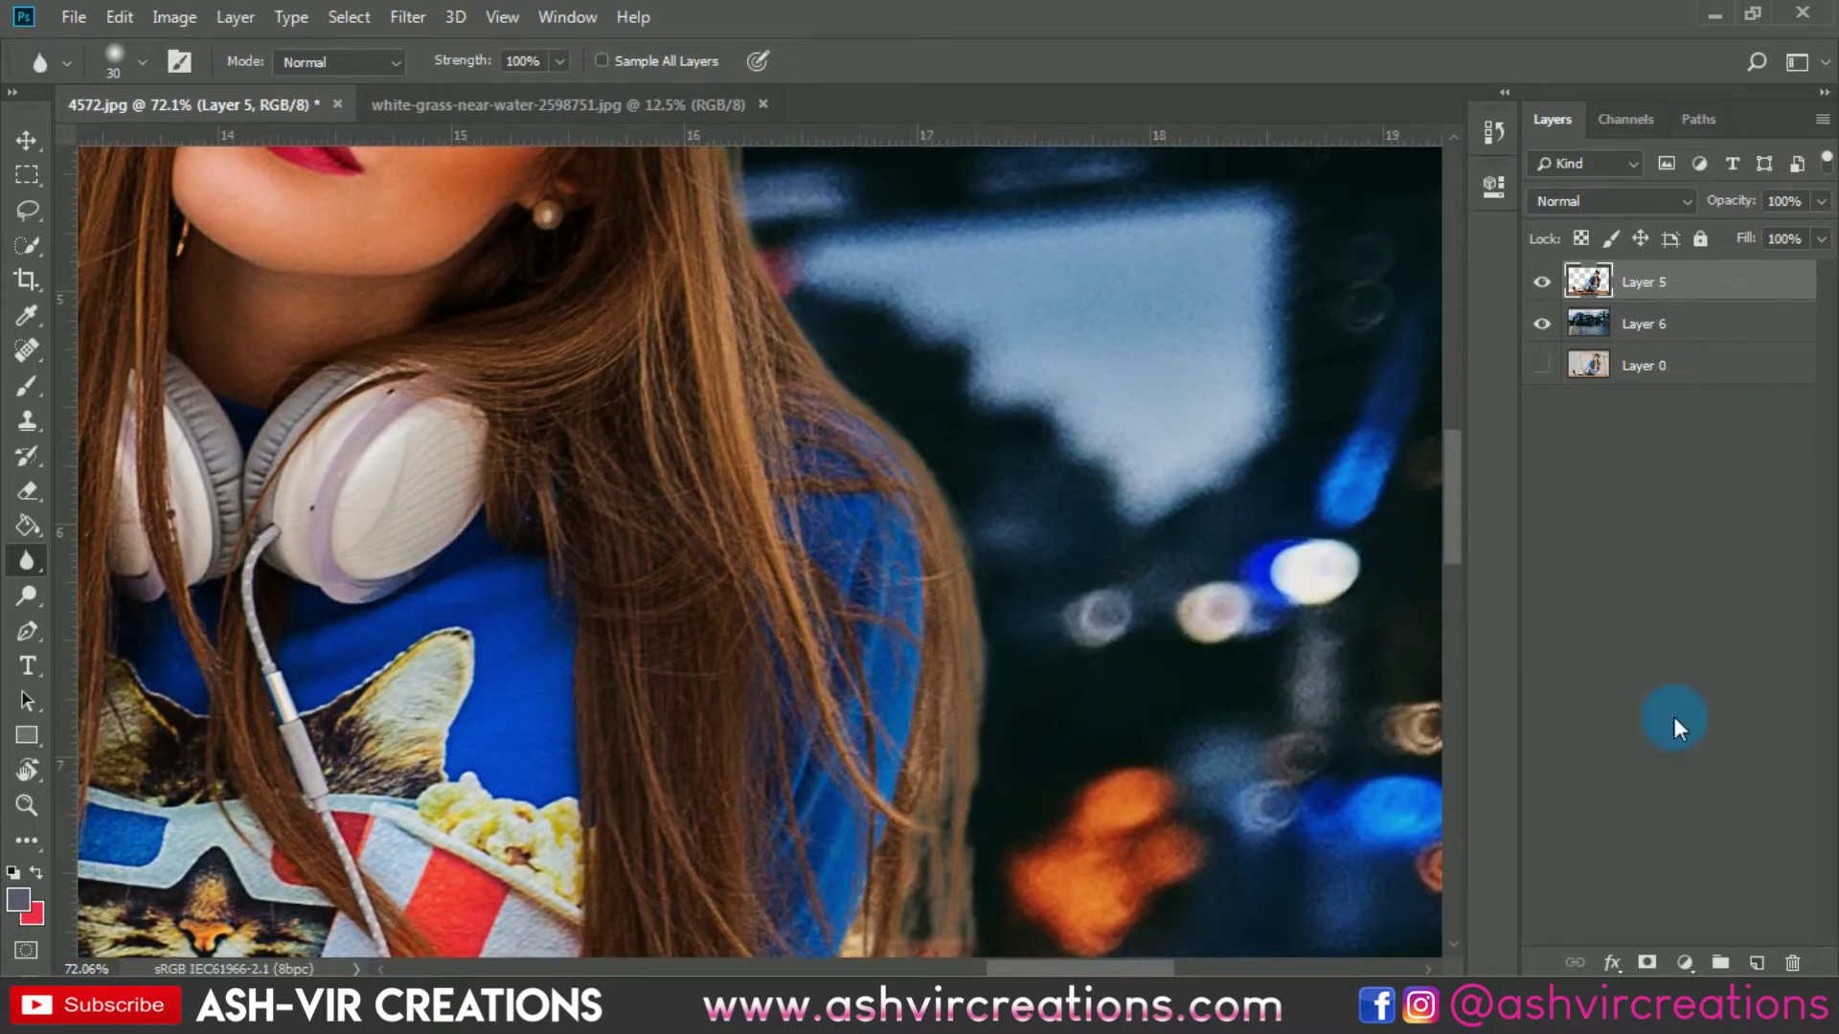
# - Add a new empty layer above Layer 5 and clip it to the woman's cutout with a clipping mask
pyautogui.click(1757, 962)
pyautogui.rightClick(1692, 285)
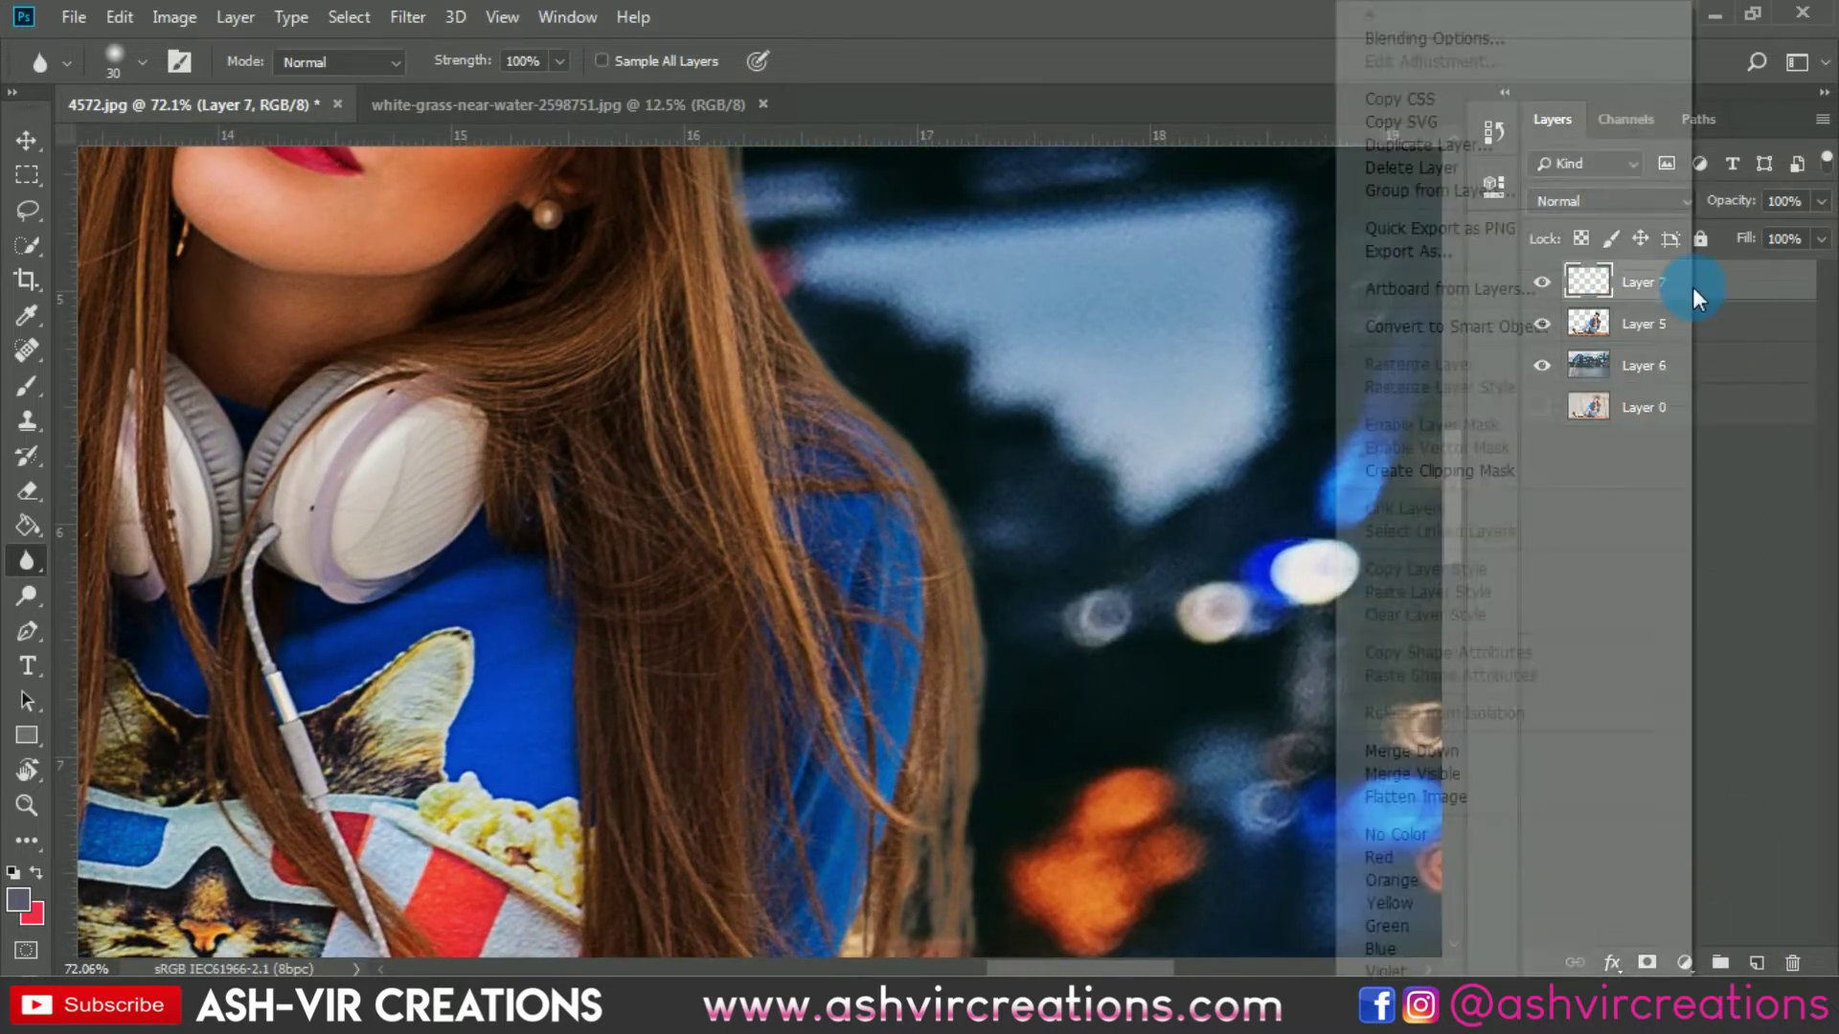
pyautogui.click(1439, 473)
# - Paint sampled hair brown along the hair edge beside the earring and shoulder, using a Soft Round brush at 37 px and 0% hardness
pyautogui.click(27, 386)
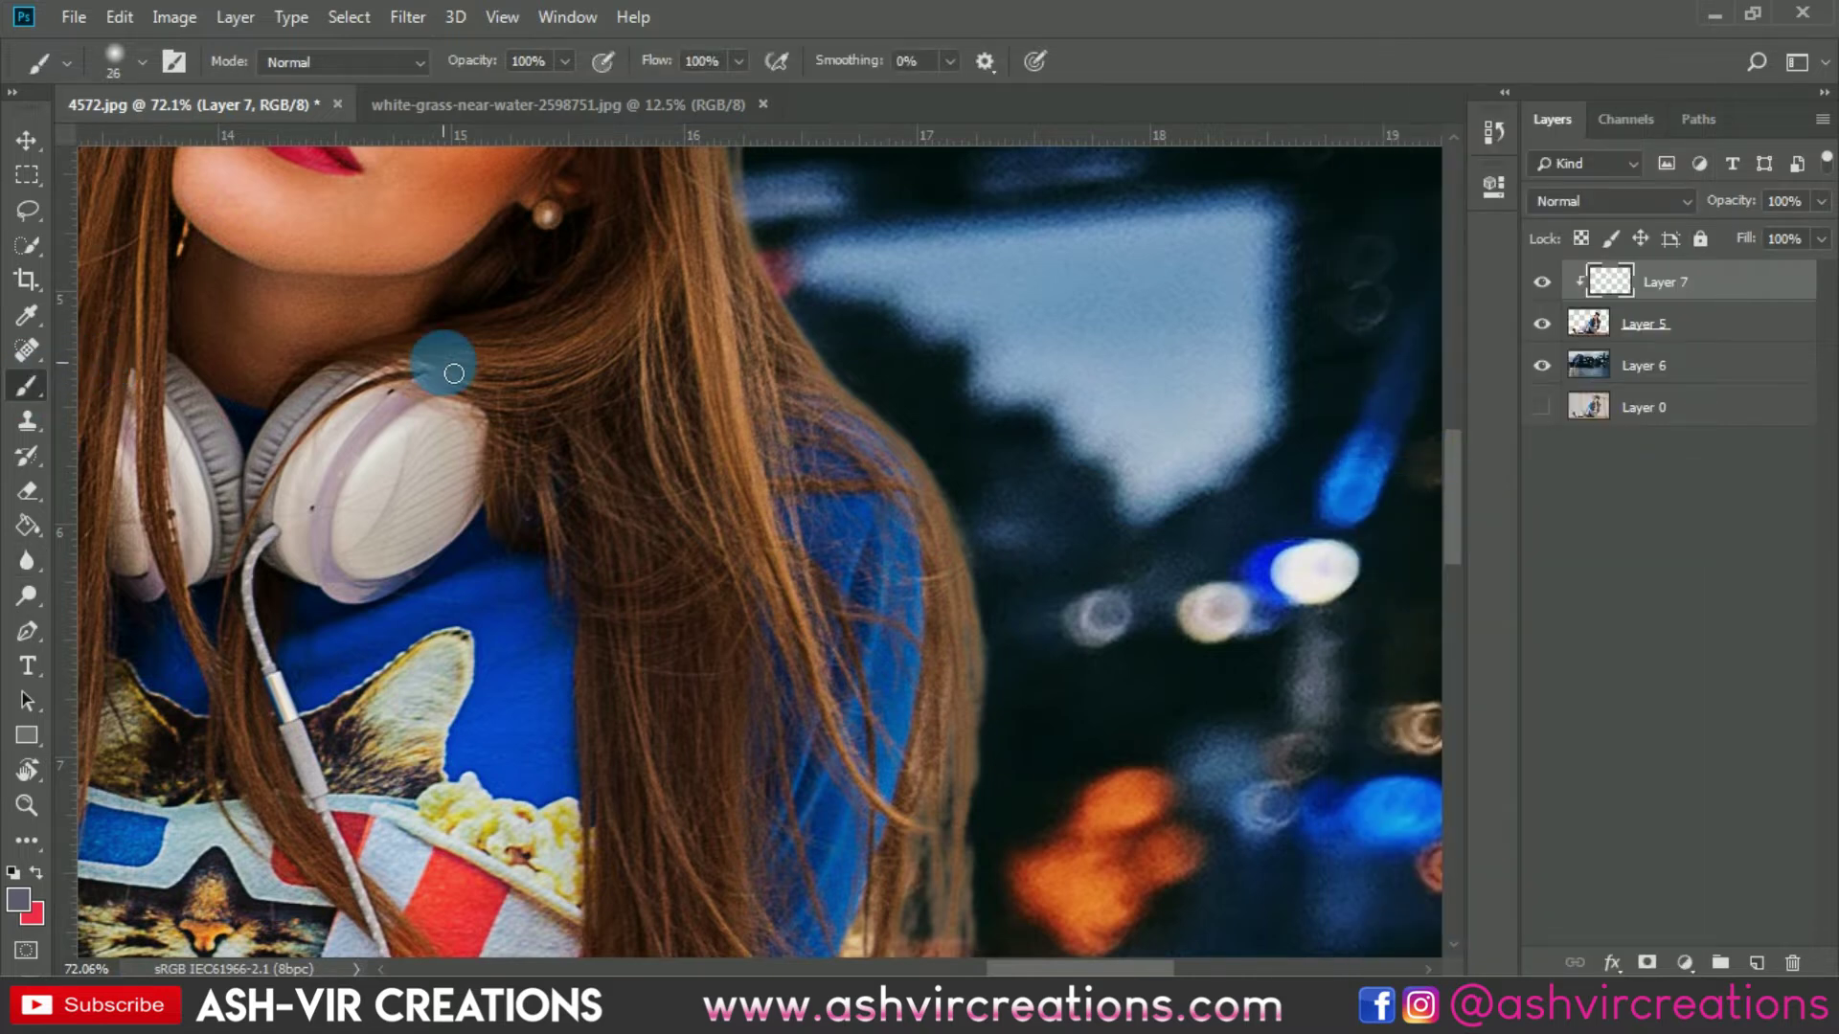
pyautogui.rightClick(438, 361)
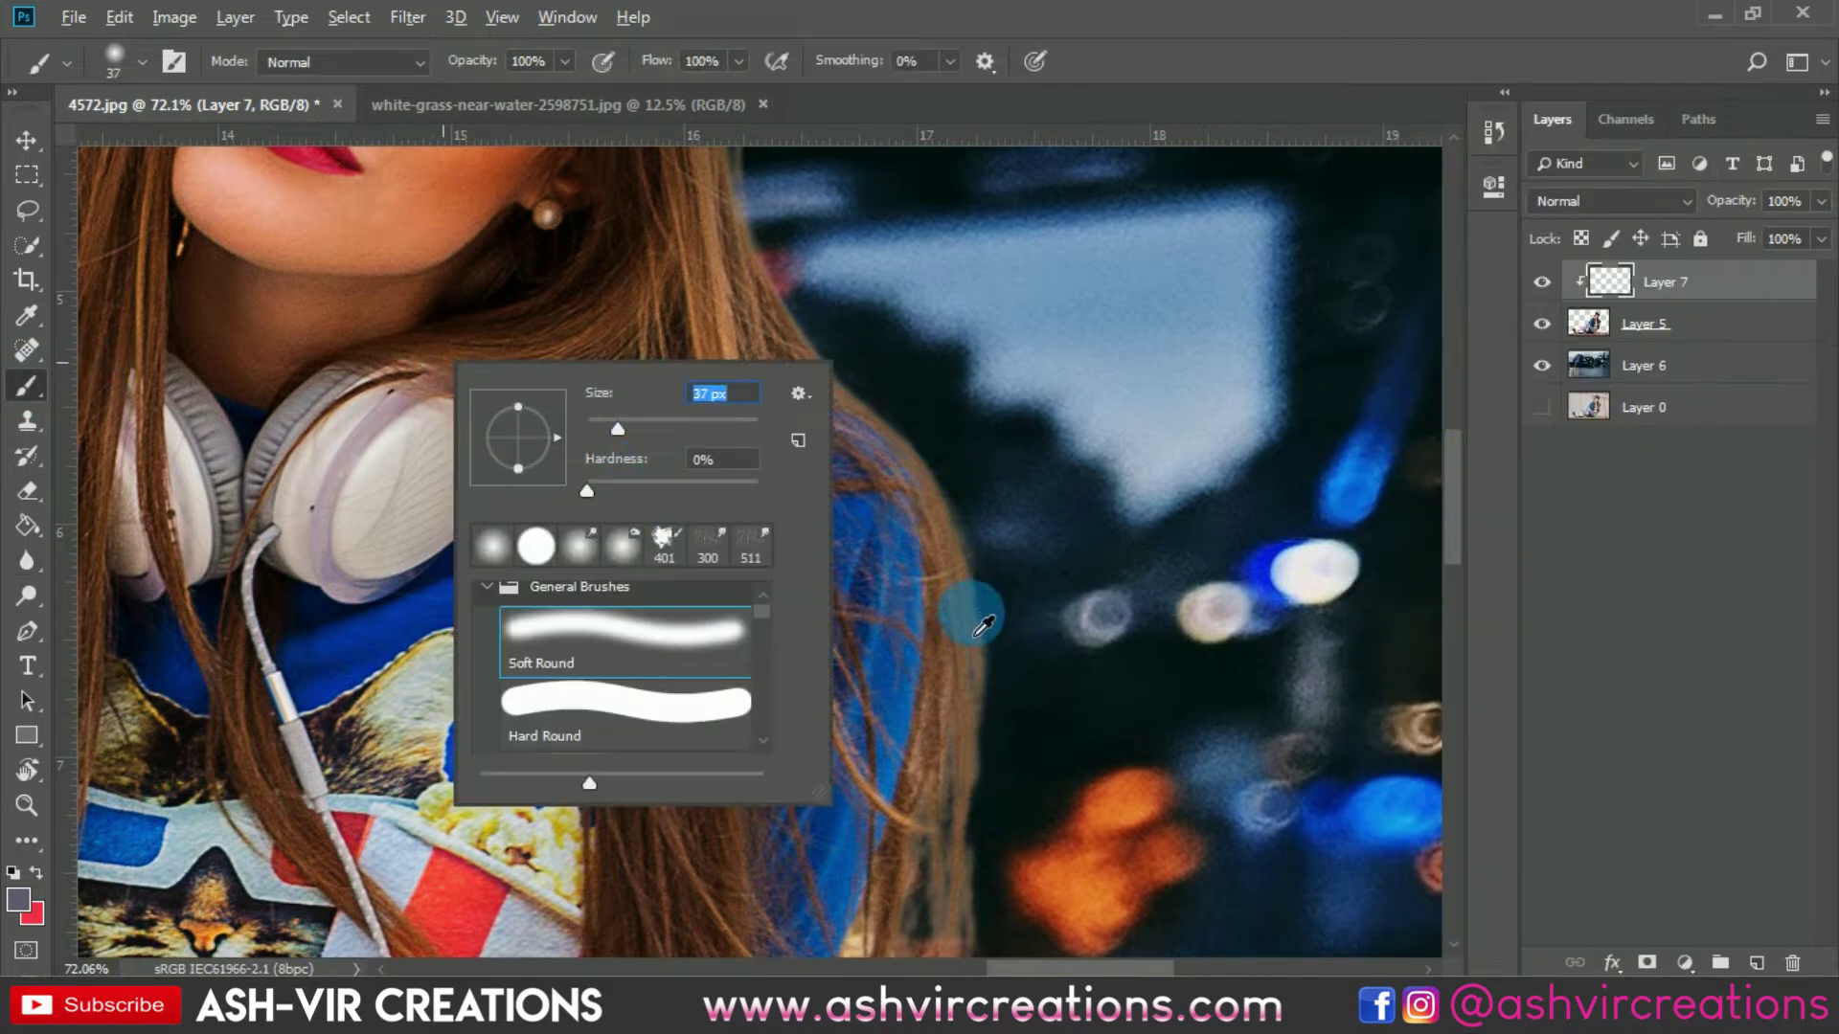
pyautogui.keyDown('alt'); pyautogui.click(984, 626); pyautogui.keyUp('alt')
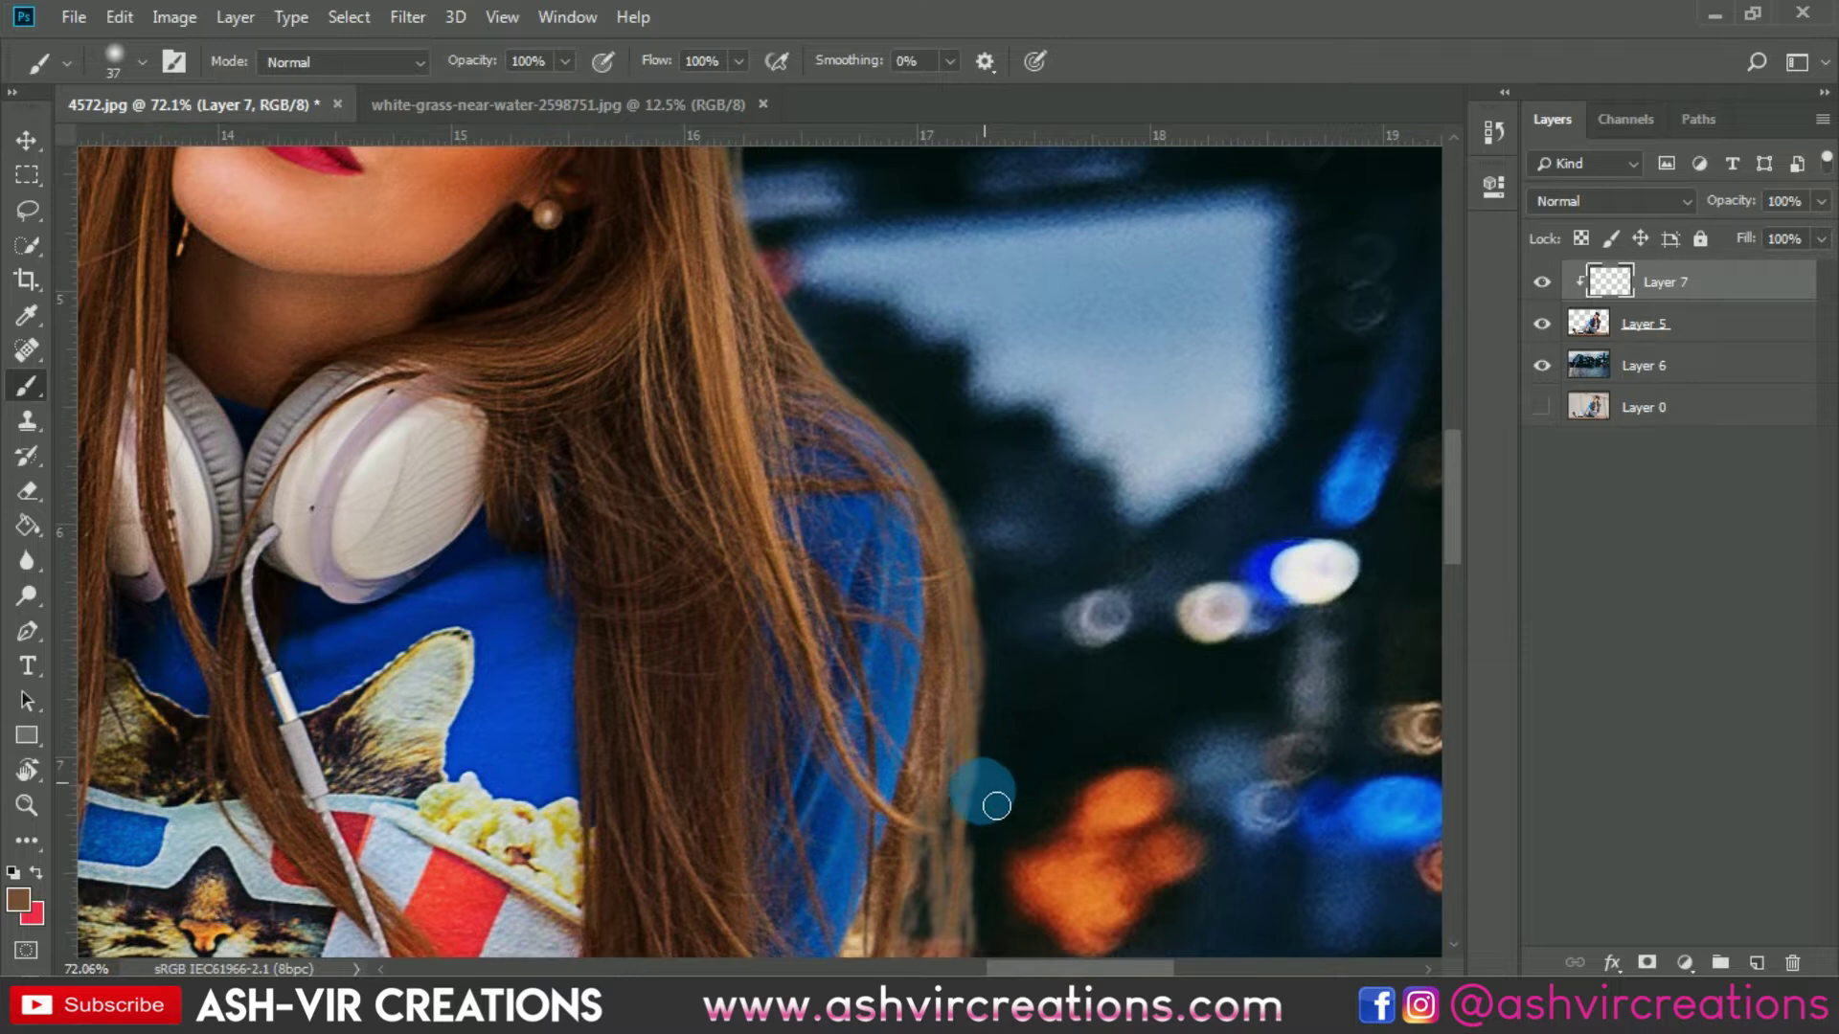
pyautogui.keyDown('alt'); pyautogui.click(925, 492); pyautogui.keyUp('alt')
pyautogui.keyDown('alt'); pyautogui.click(942, 514); pyautogui.keyUp('alt')
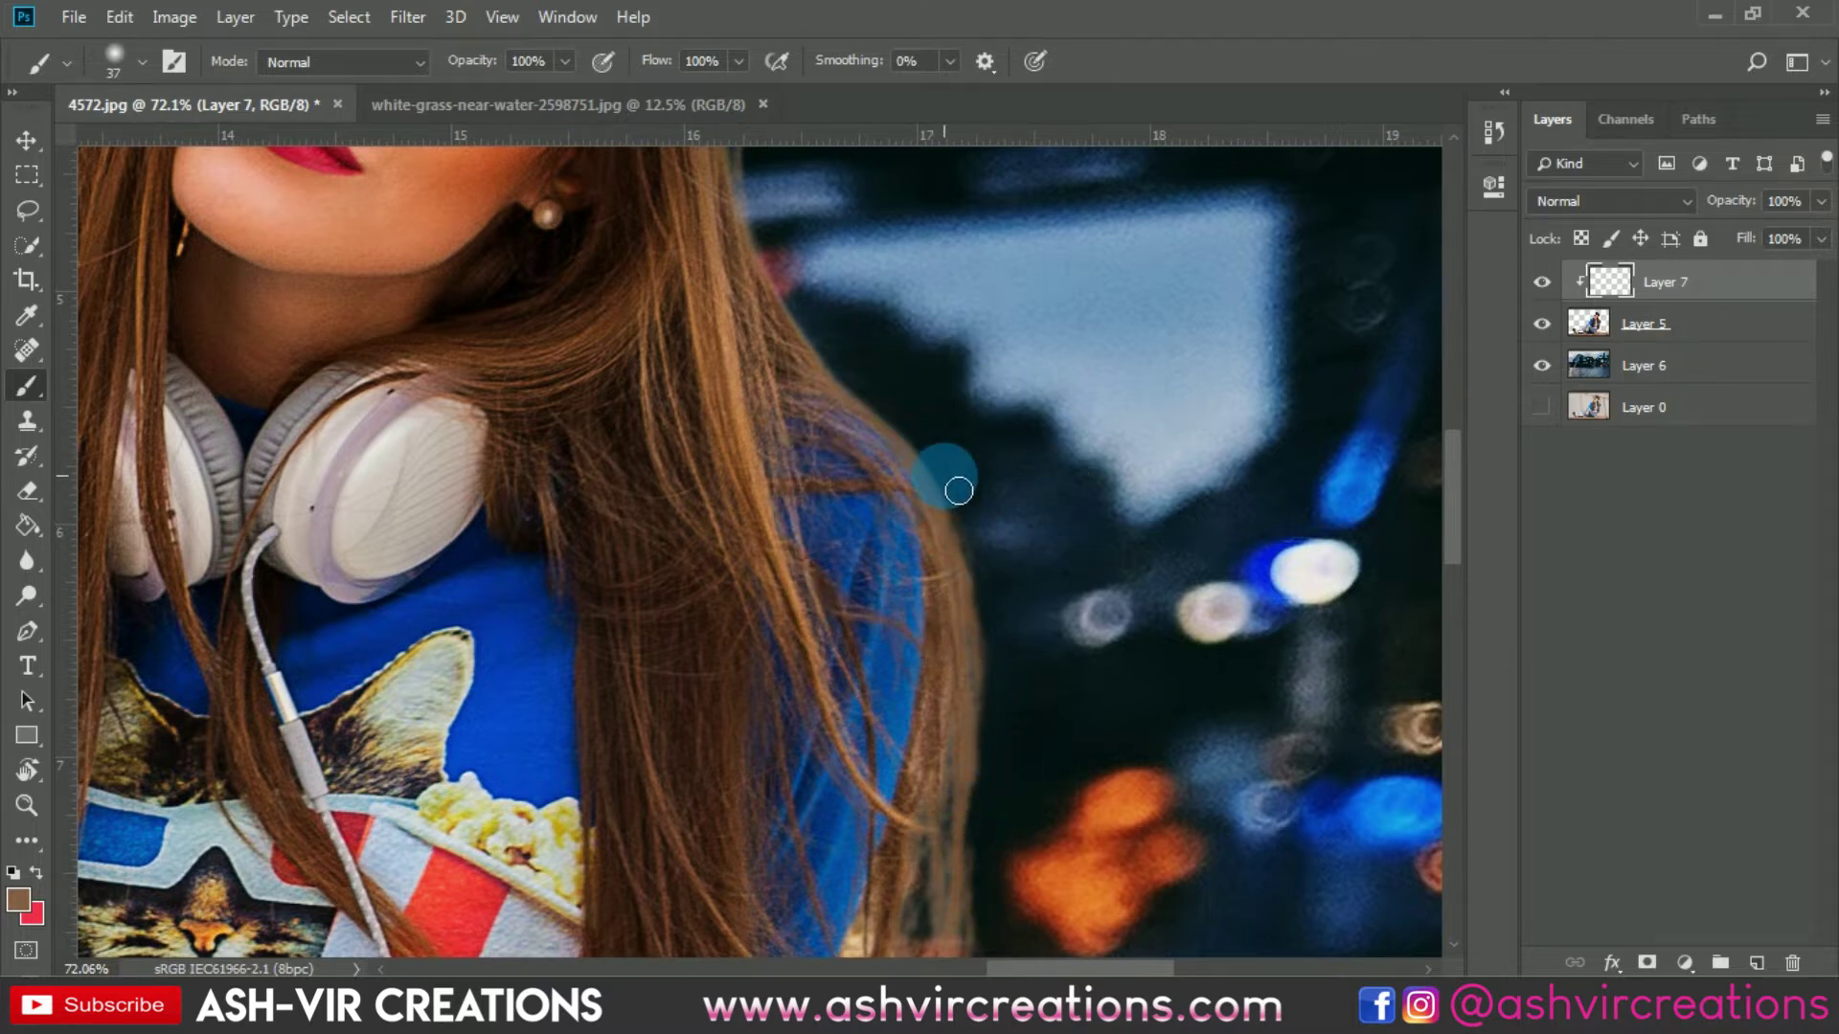
pyautogui.moveTo(833, 370); pyautogui.dragTo(956, 657)
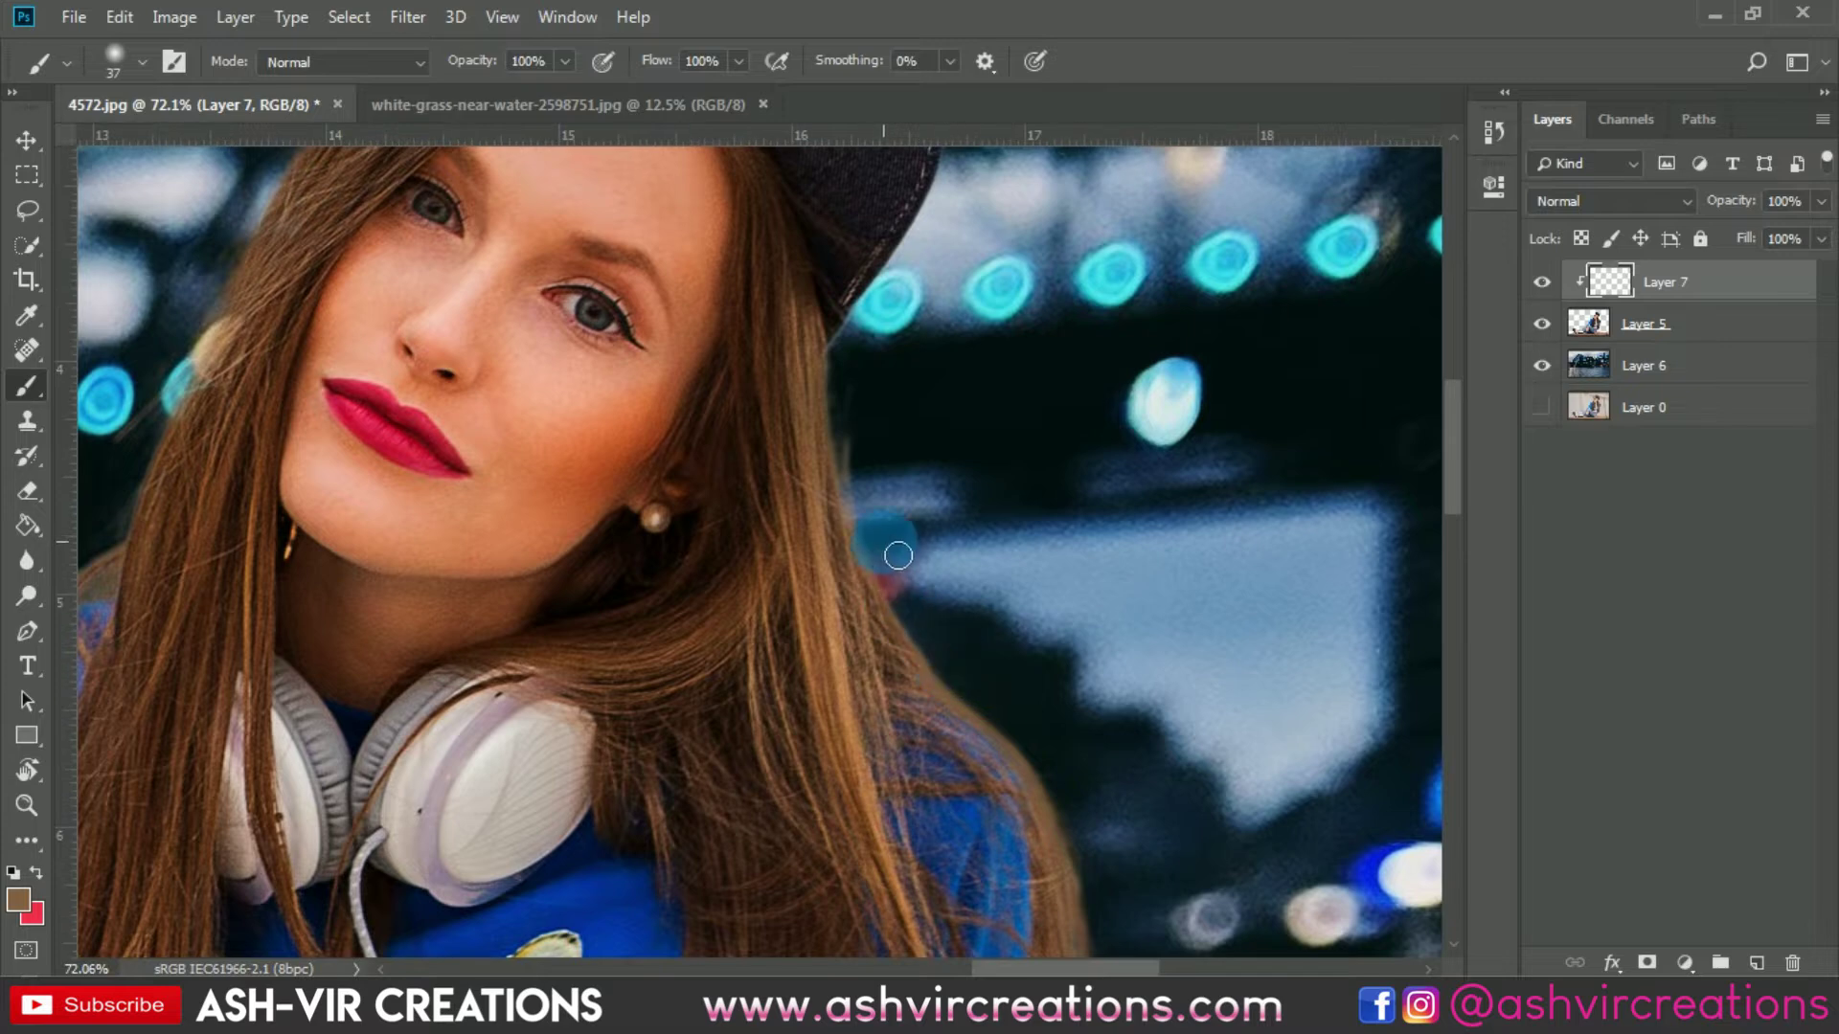
pyautogui.moveTo(846, 412)
pyautogui.mouseDown()
pyautogui.moveTo(856, 454)
pyautogui.moveTo(847, 371)
pyautogui.mouseUp()
# - Paint sampled hair tones along the opposite hair edge, from below the cap down to the blue sleeve's shoulder
pyautogui.moveTo(592, 487); pyautogui.dragTo(1161, 588)
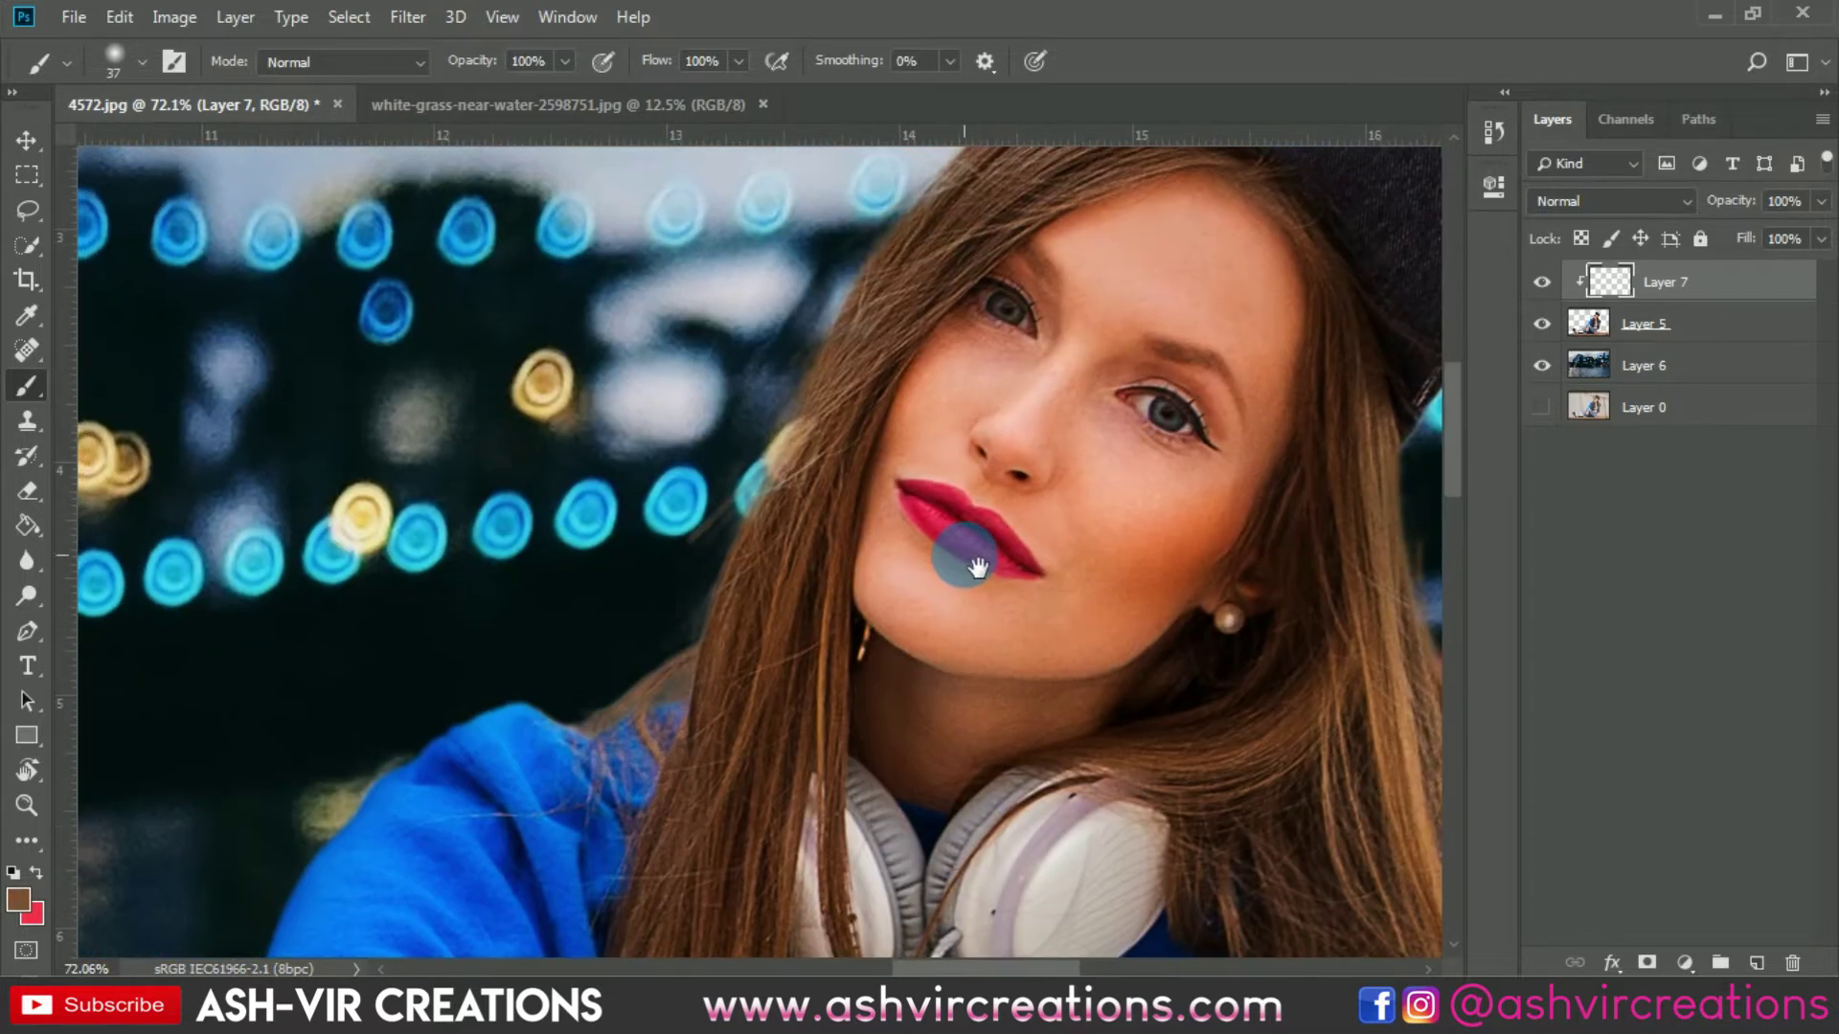
pyautogui.keyDown('alt'); pyautogui.click(736, 556); pyautogui.keyUp('alt')
pyautogui.moveTo(738, 532); pyautogui.dragTo(699, 658)
pyautogui.keyDown('alt'); pyautogui.click(670, 661); pyautogui.keyUp('alt')
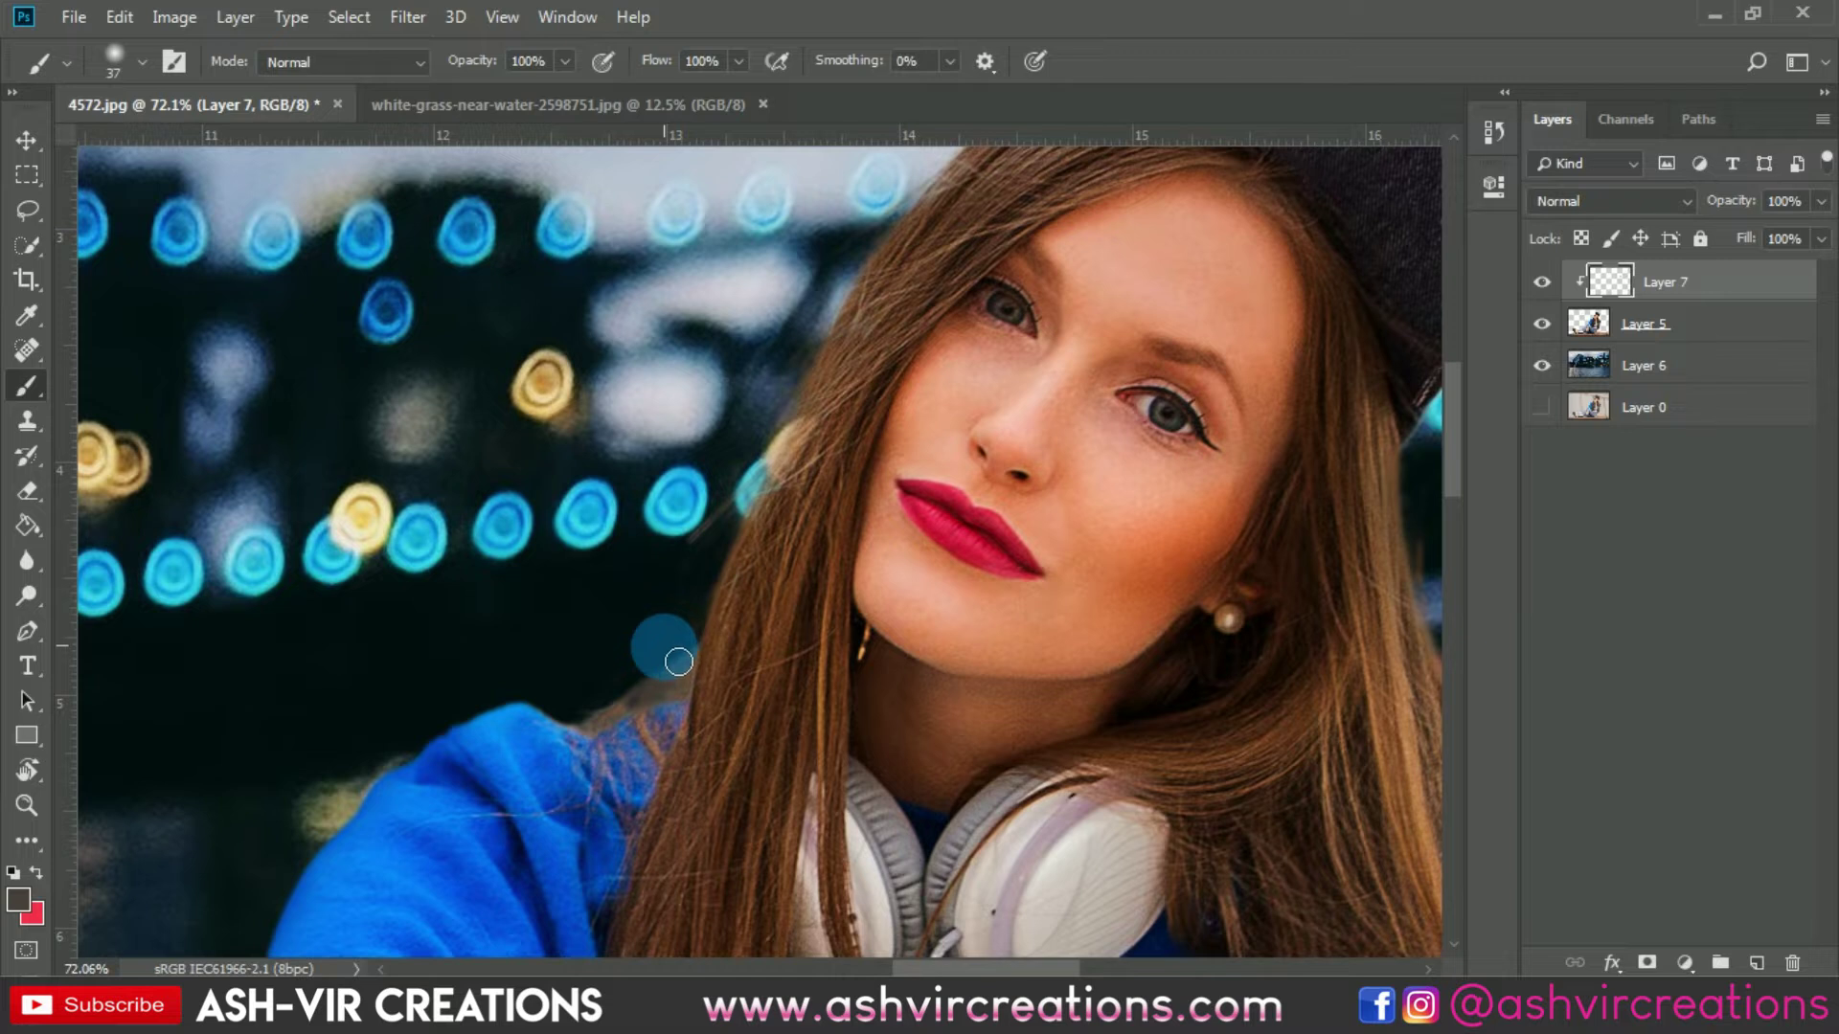
pyautogui.keyDown('alt'); pyautogui.click(718, 642); pyautogui.keyUp('alt')
pyautogui.moveTo(716, 643); pyautogui.dragTo(615, 690)
pyautogui.scroll(3, 699, 543)
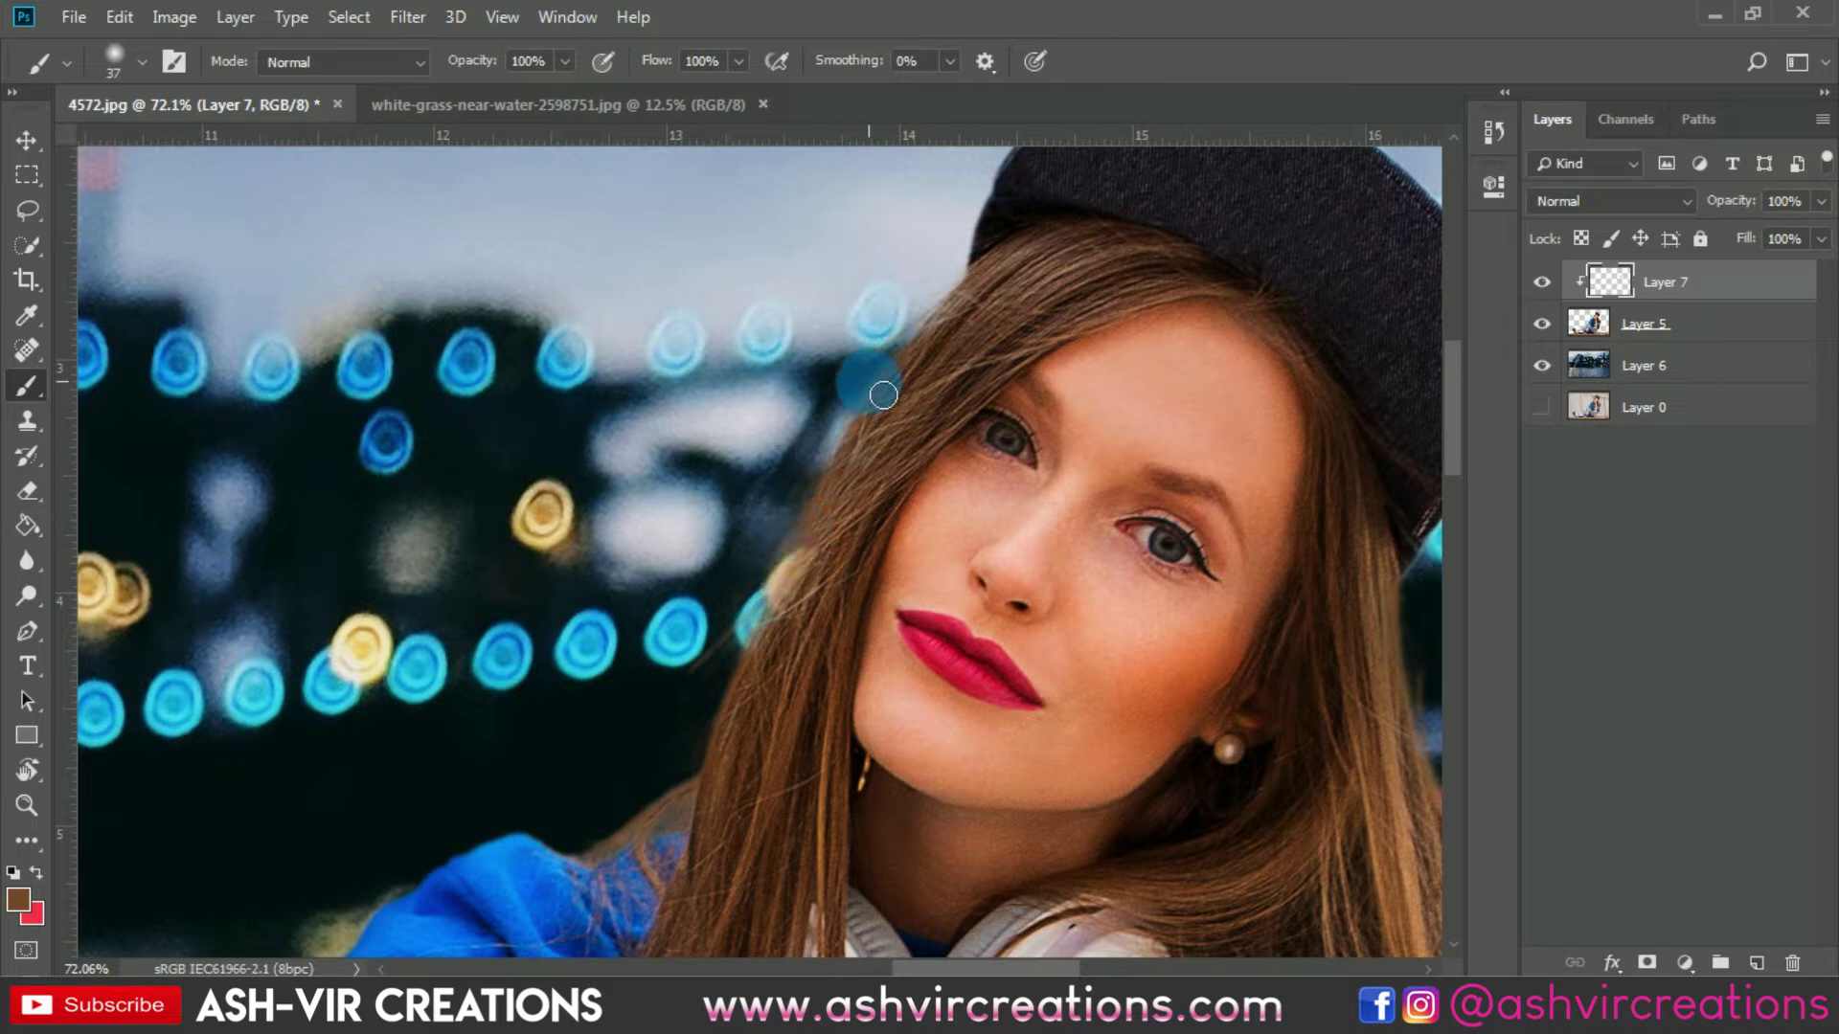
pyautogui.moveTo(956, 370); pyautogui.dragTo(912, 462)
# - Merge the clipped paint layer, Layer 7, with the woman's cutout, Layer 5
pyautogui.scroll(-3, 898, 448)
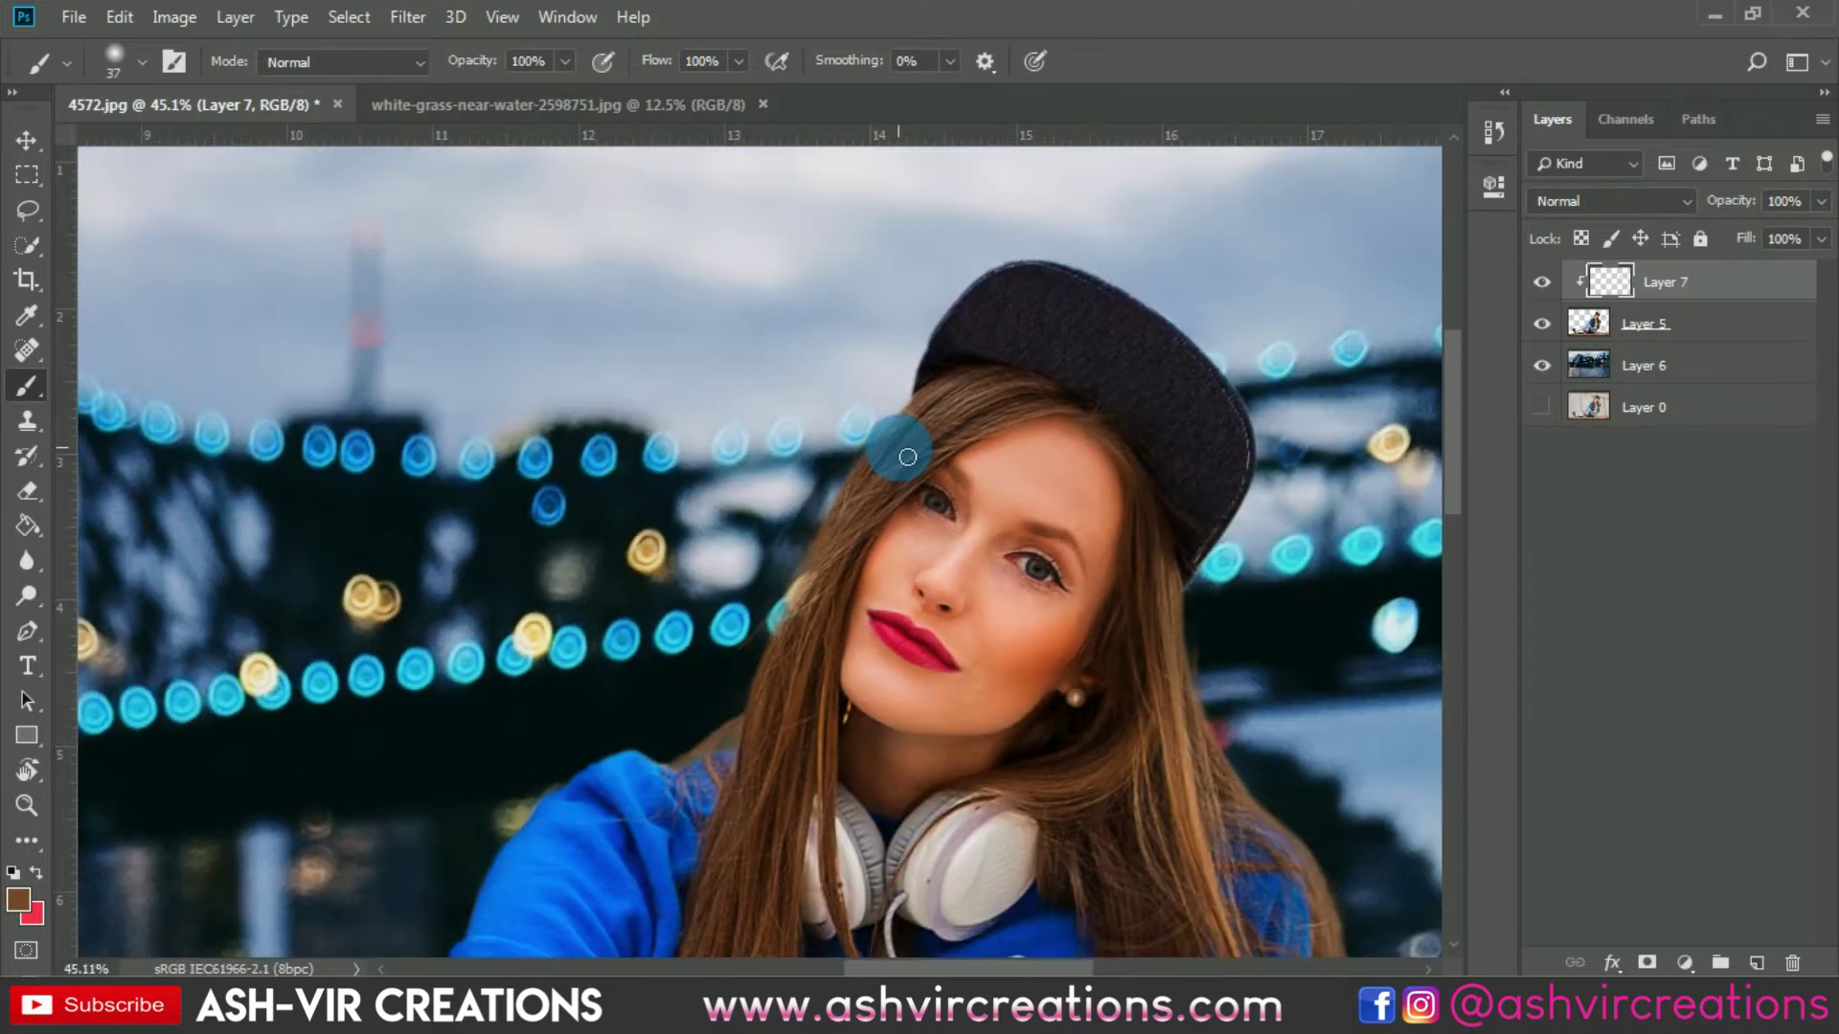
pyautogui.press('v')
pyautogui.moveTo(1155, 574); pyautogui.dragTo(991, 319)
pyautogui.keyDown('shift'); pyautogui.click(1697, 324); pyautogui.keyUp('shift')
pyautogui.rightClick(1693, 320)
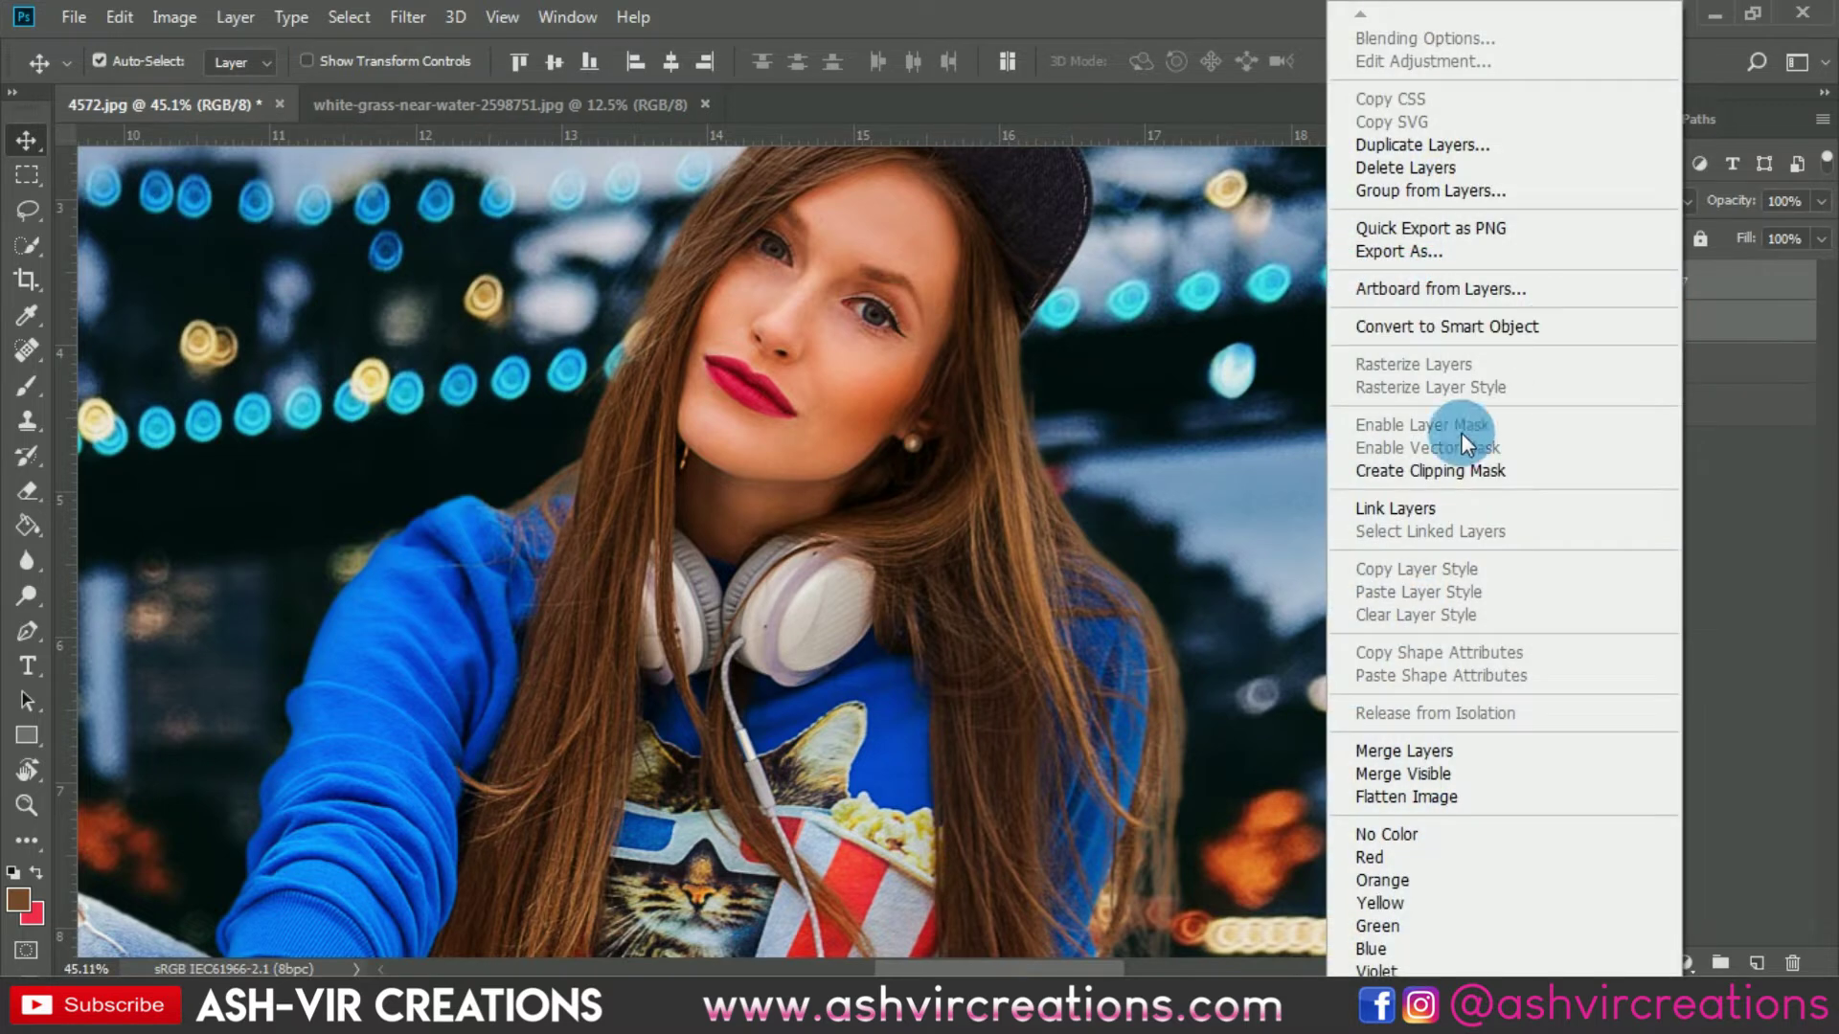
pyautogui.click(1389, 753)
pyautogui.scroll(-4, 986, 462)
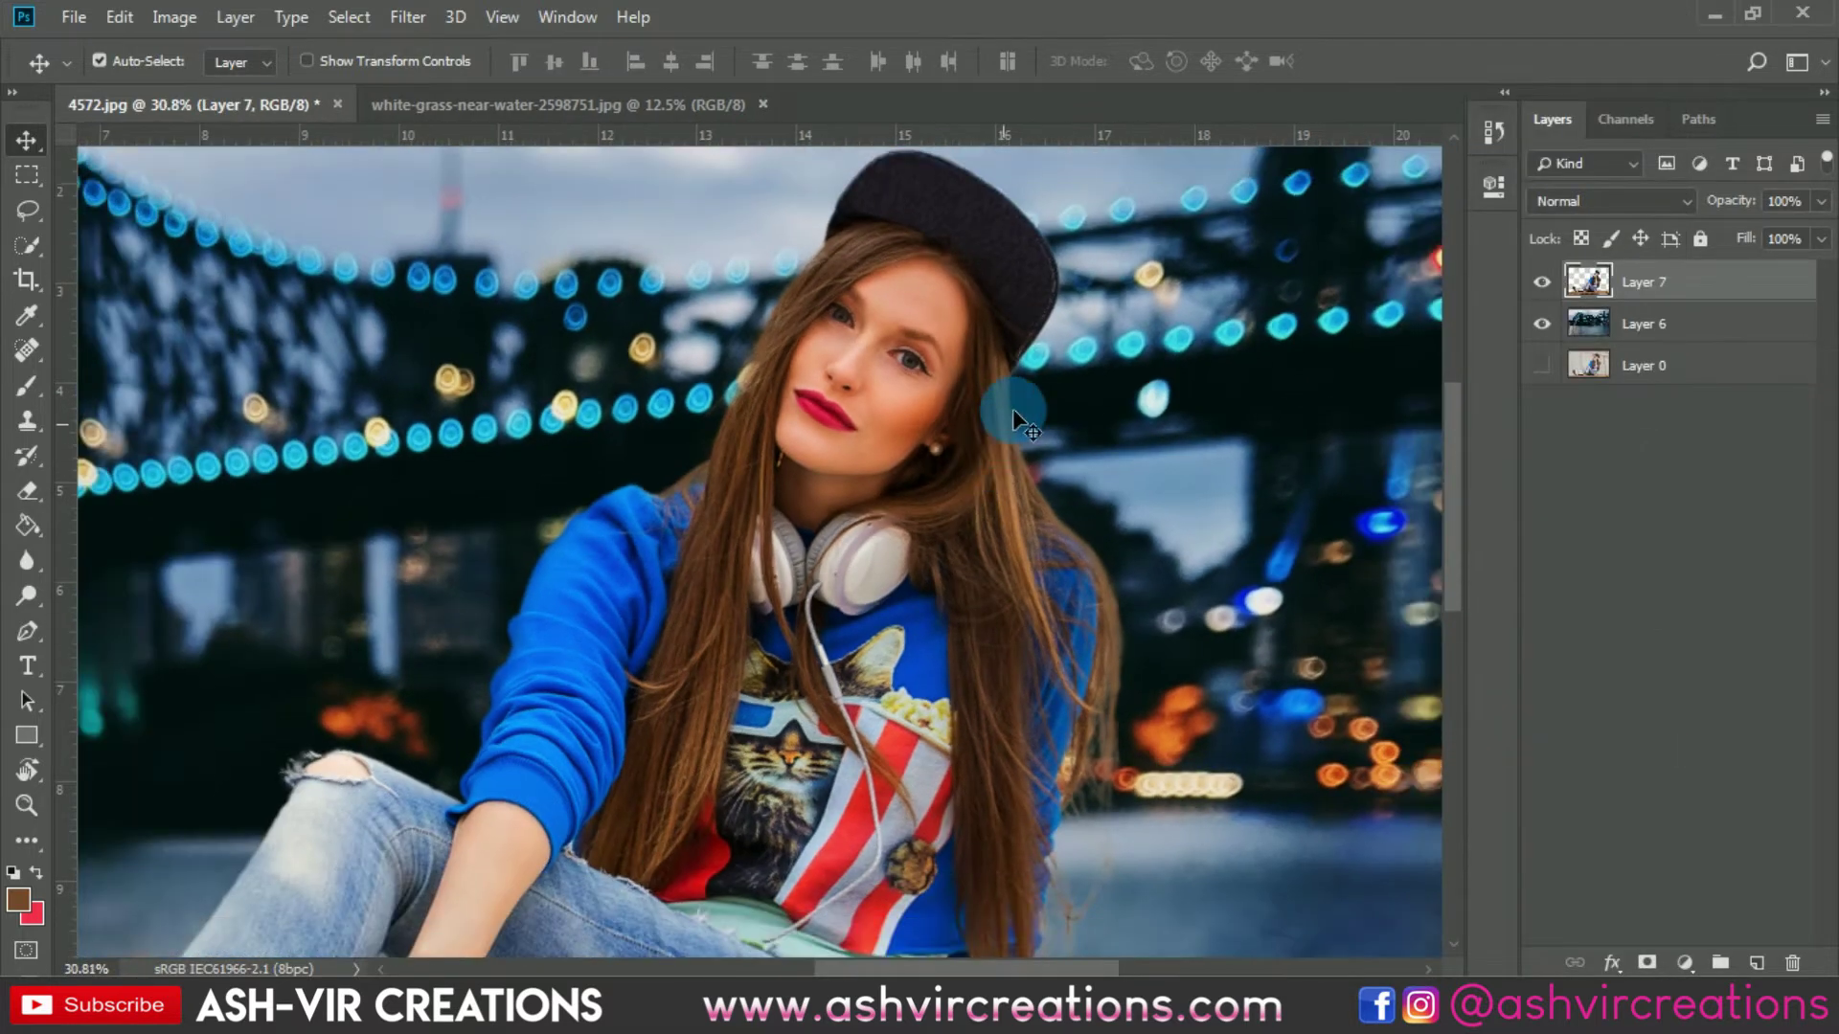
# - Erase stray wisps along the hair edge on Layer 7 with a Soft Round Eraser at 0% hardness, reducing its size to 45 px
pyautogui.scroll(10, 1032, 409)
pyautogui.click(38, 559)
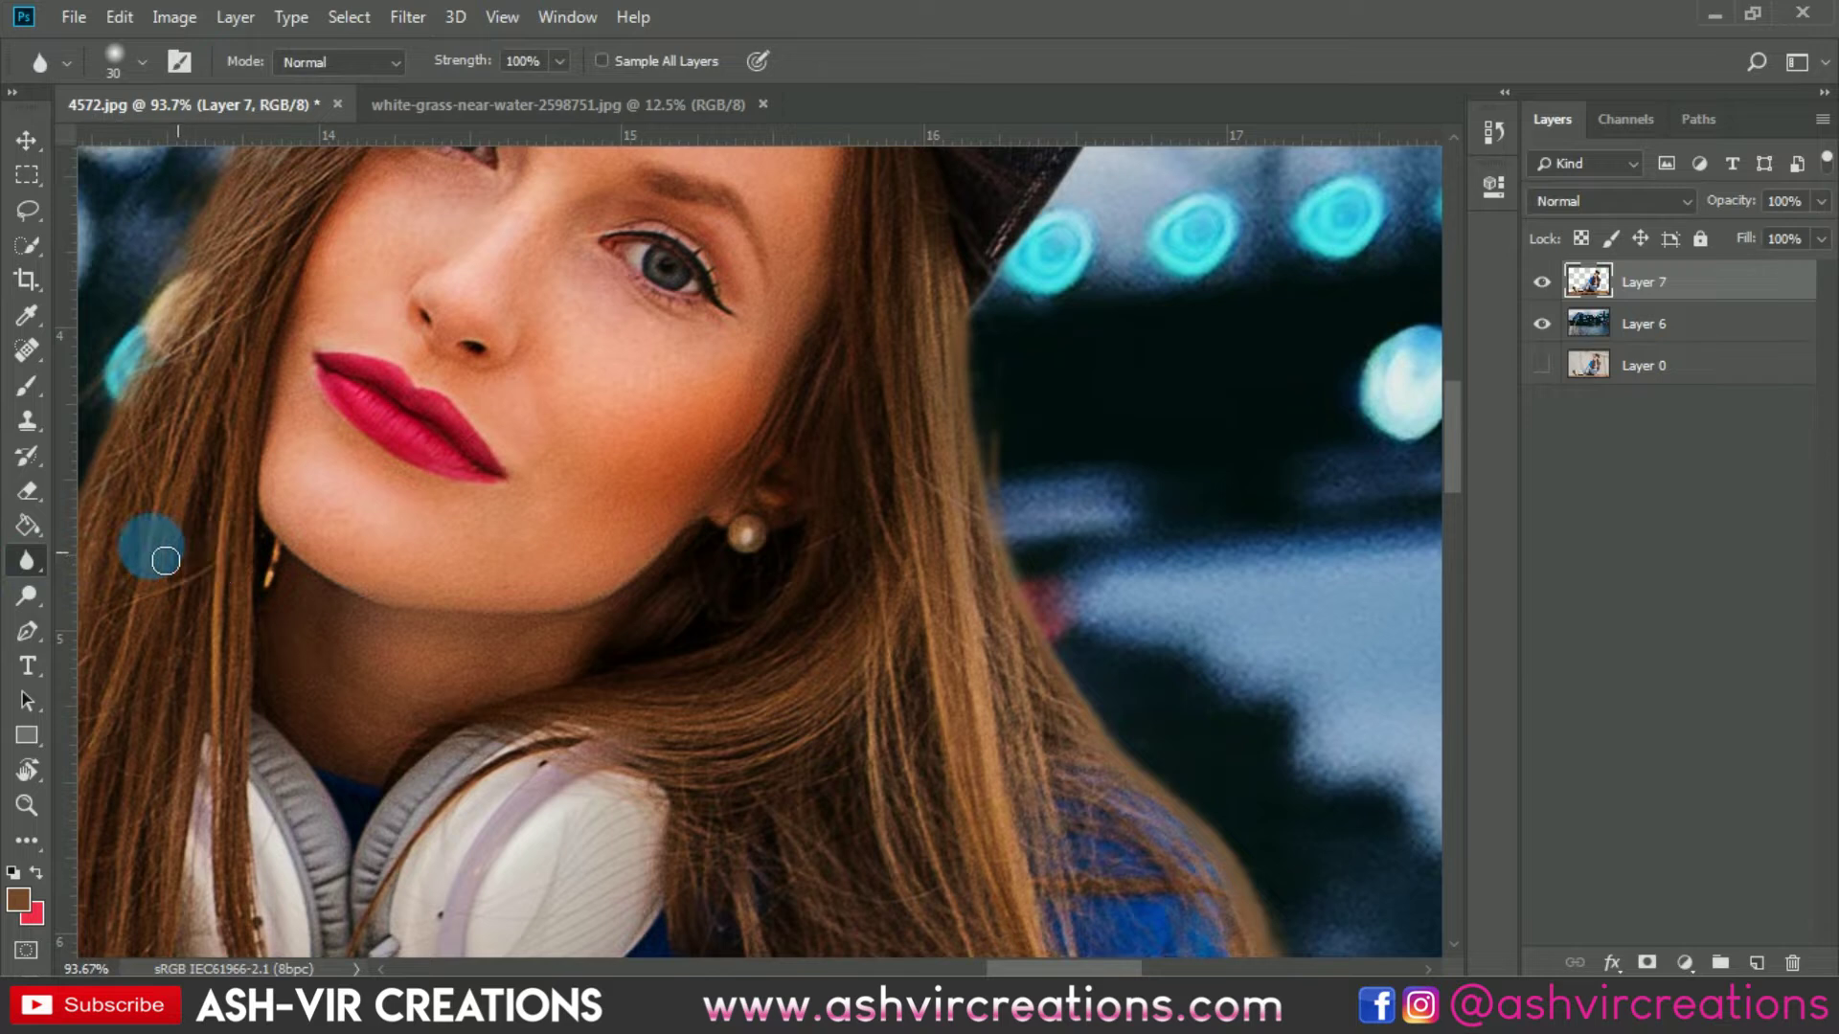
pyautogui.click(30, 493)
pyautogui.rightClick(1029, 460)
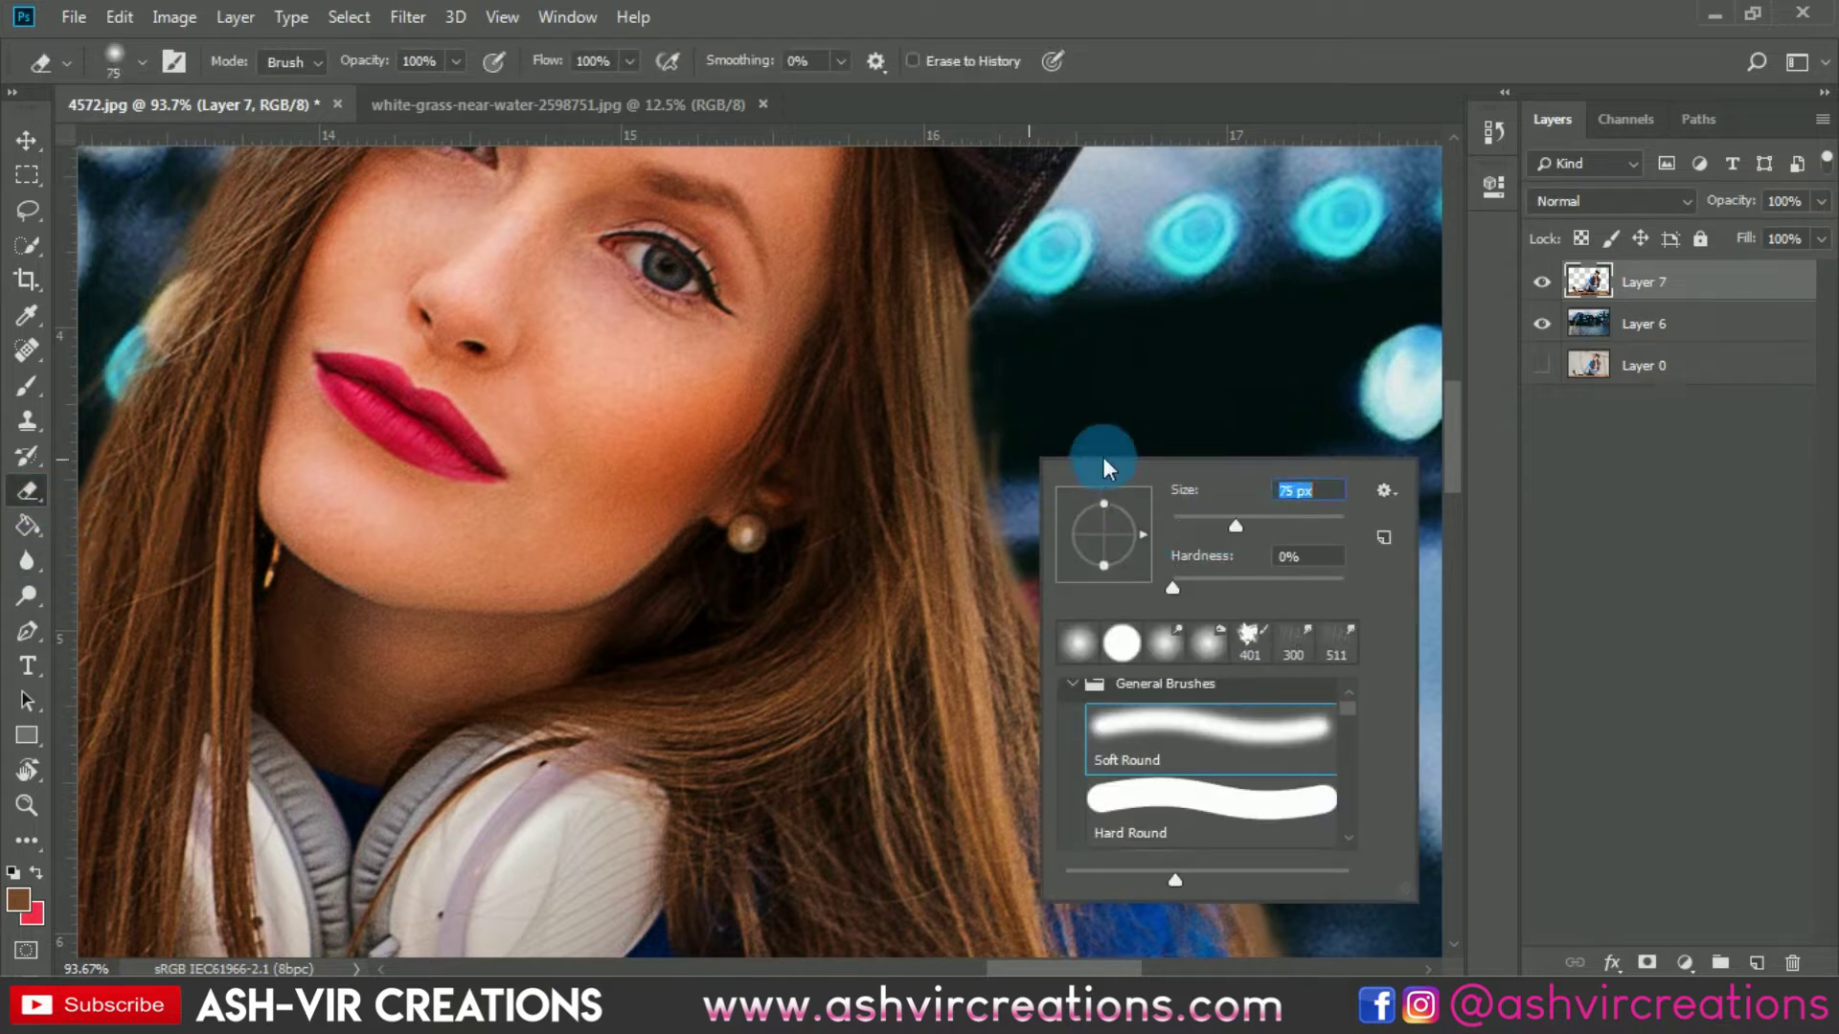
pyautogui.click(1073, 413)
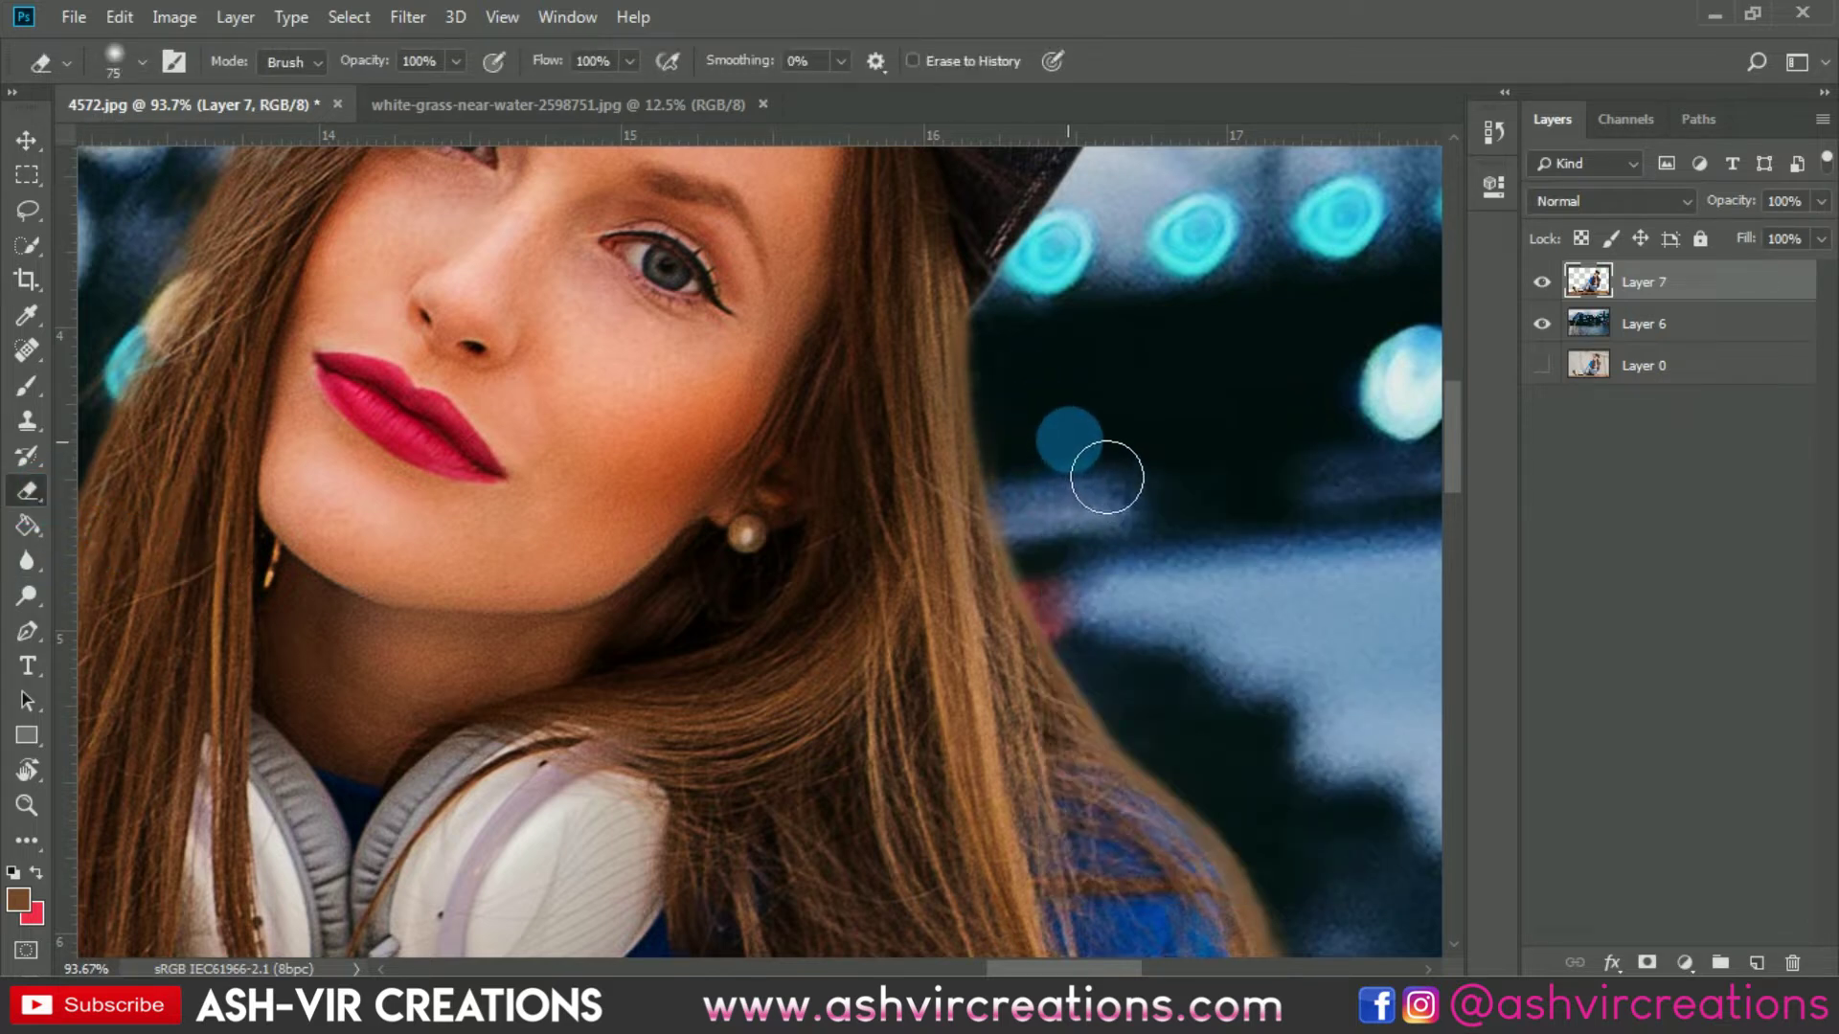
pyautogui.press('[')
pyautogui.press('[')
pyautogui.press('[')
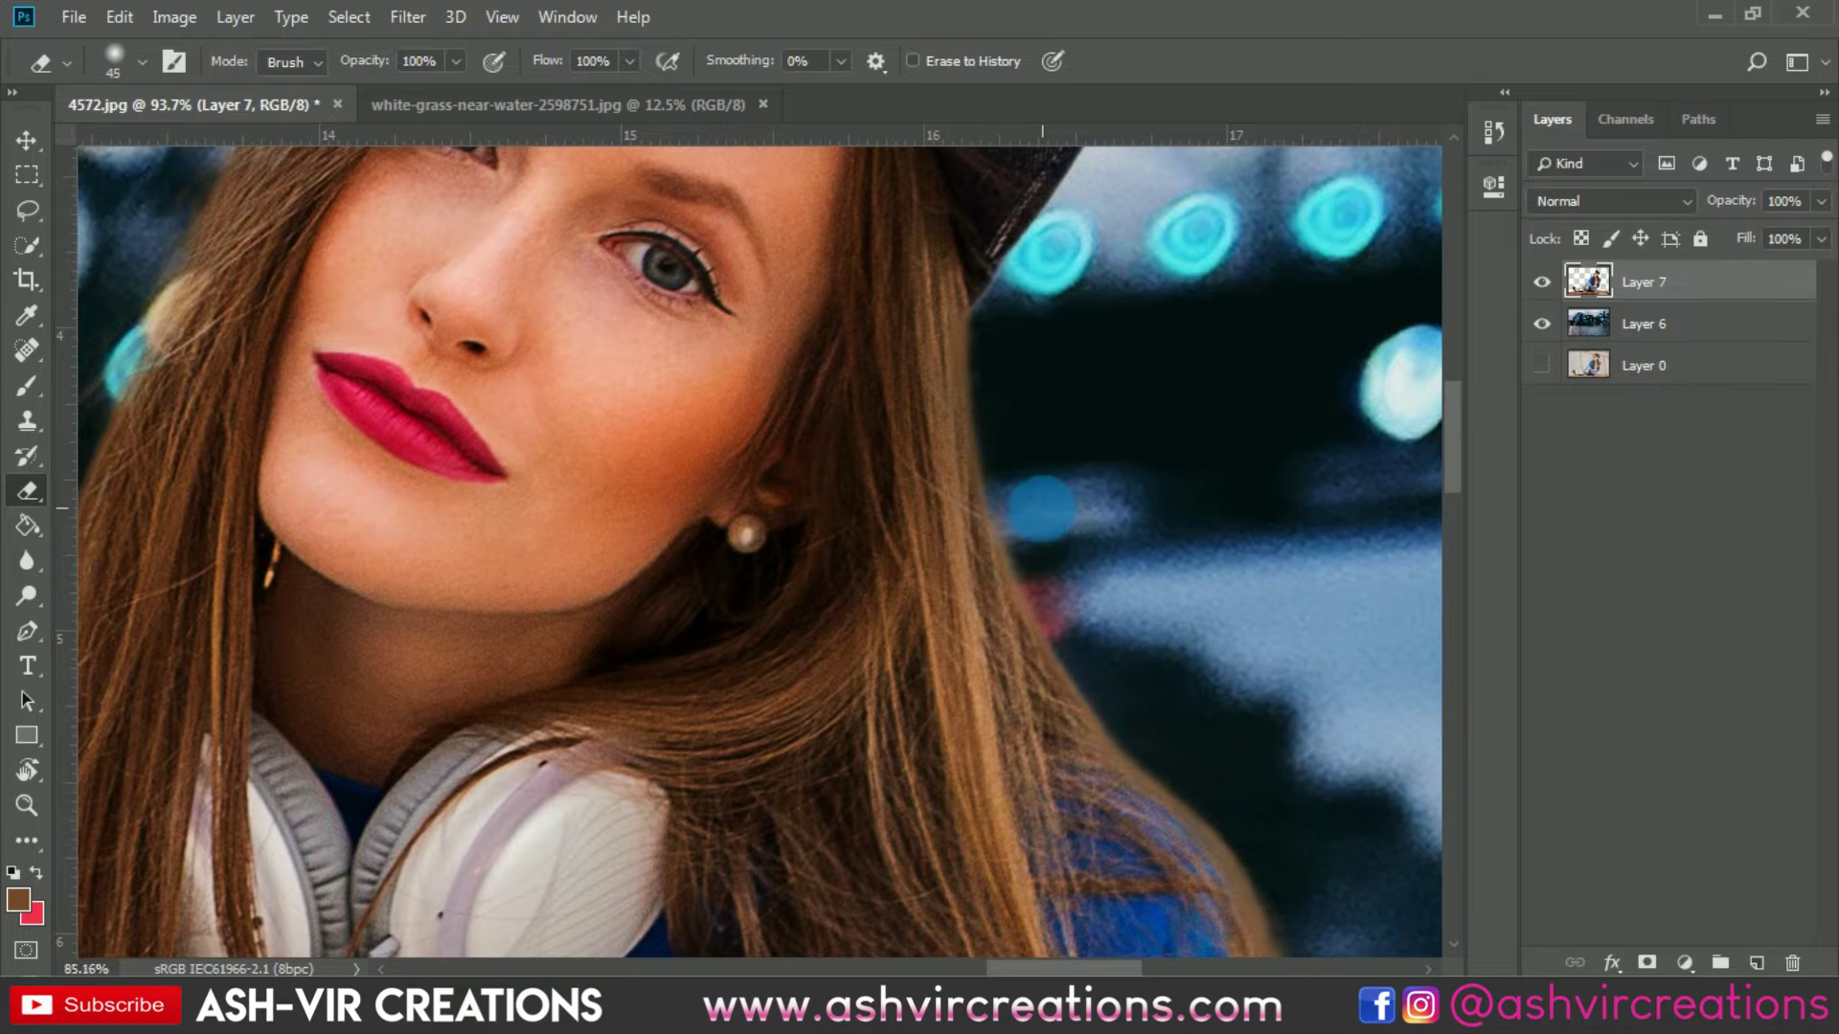
pyautogui.scroll(-3, 1054, 516)
pyautogui.scroll(-2, 975, 486)
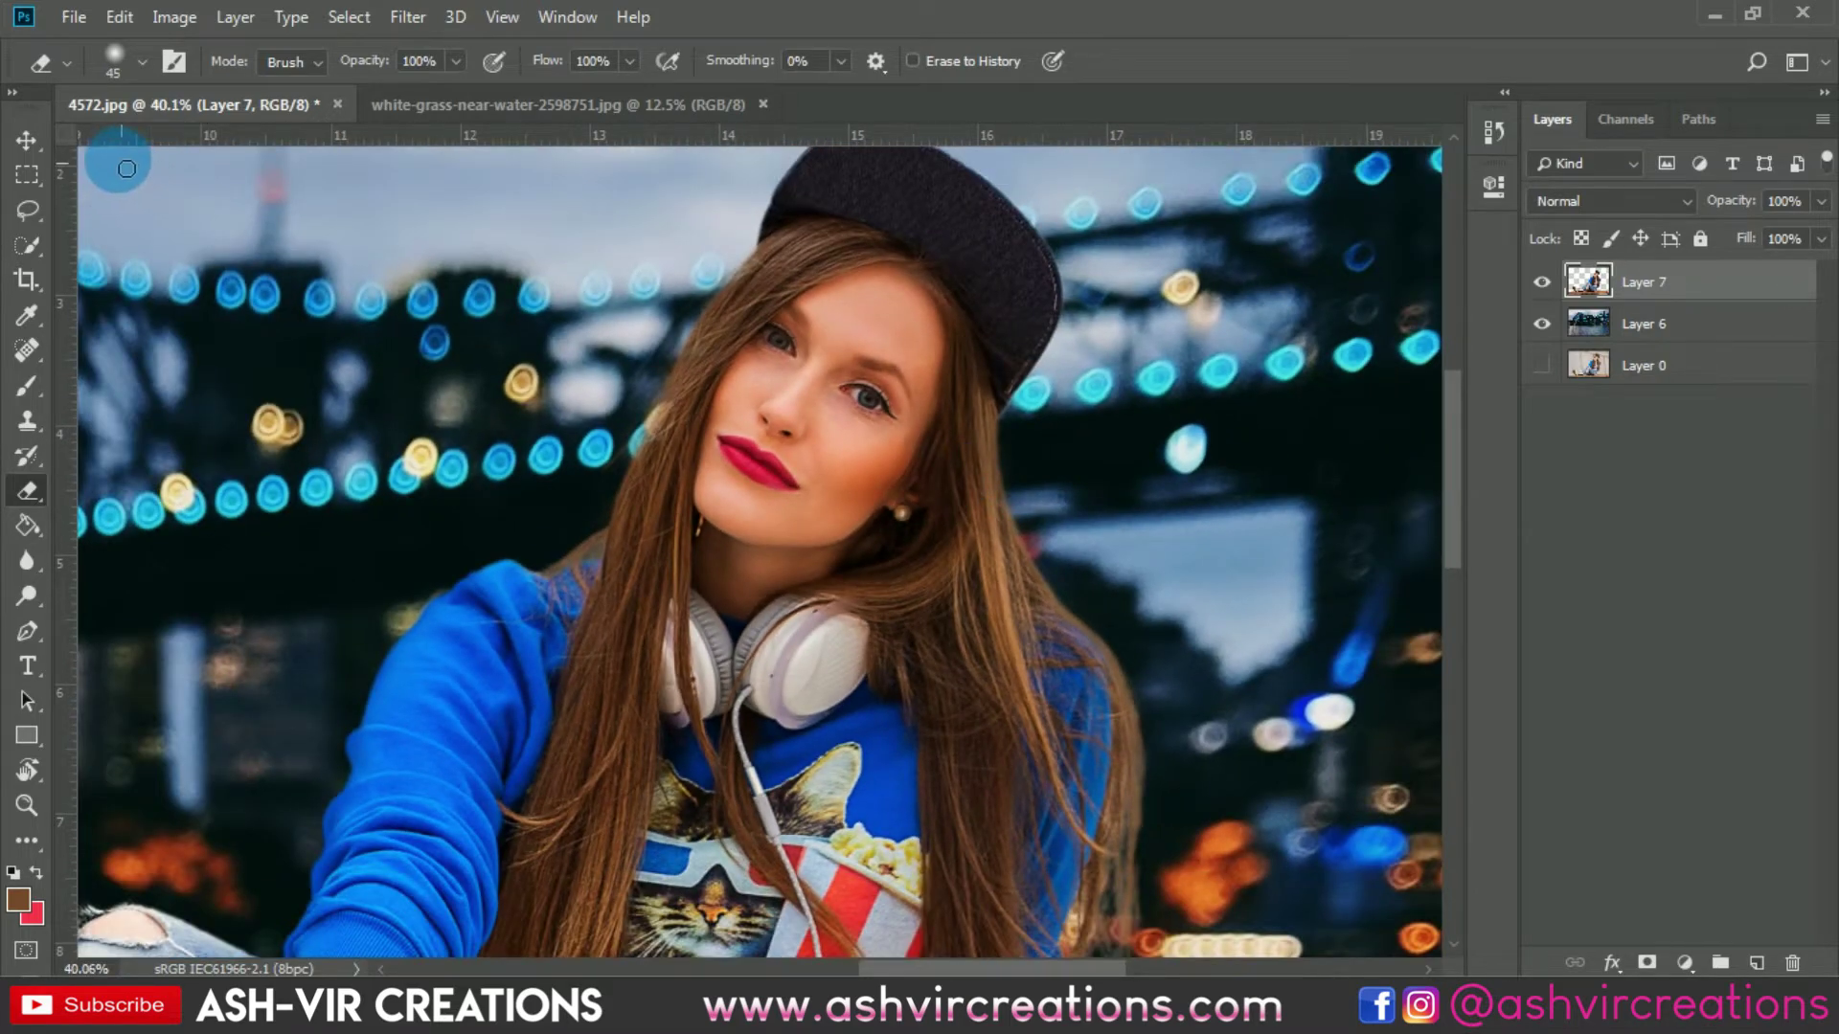
# - Merge the woman's Layer 7 with the bridge background Layer 6 into a single layer
pyautogui.click(27, 140)
pyautogui.scroll(-2, 842, 360)
pyautogui.scroll(-3, 842, 360)
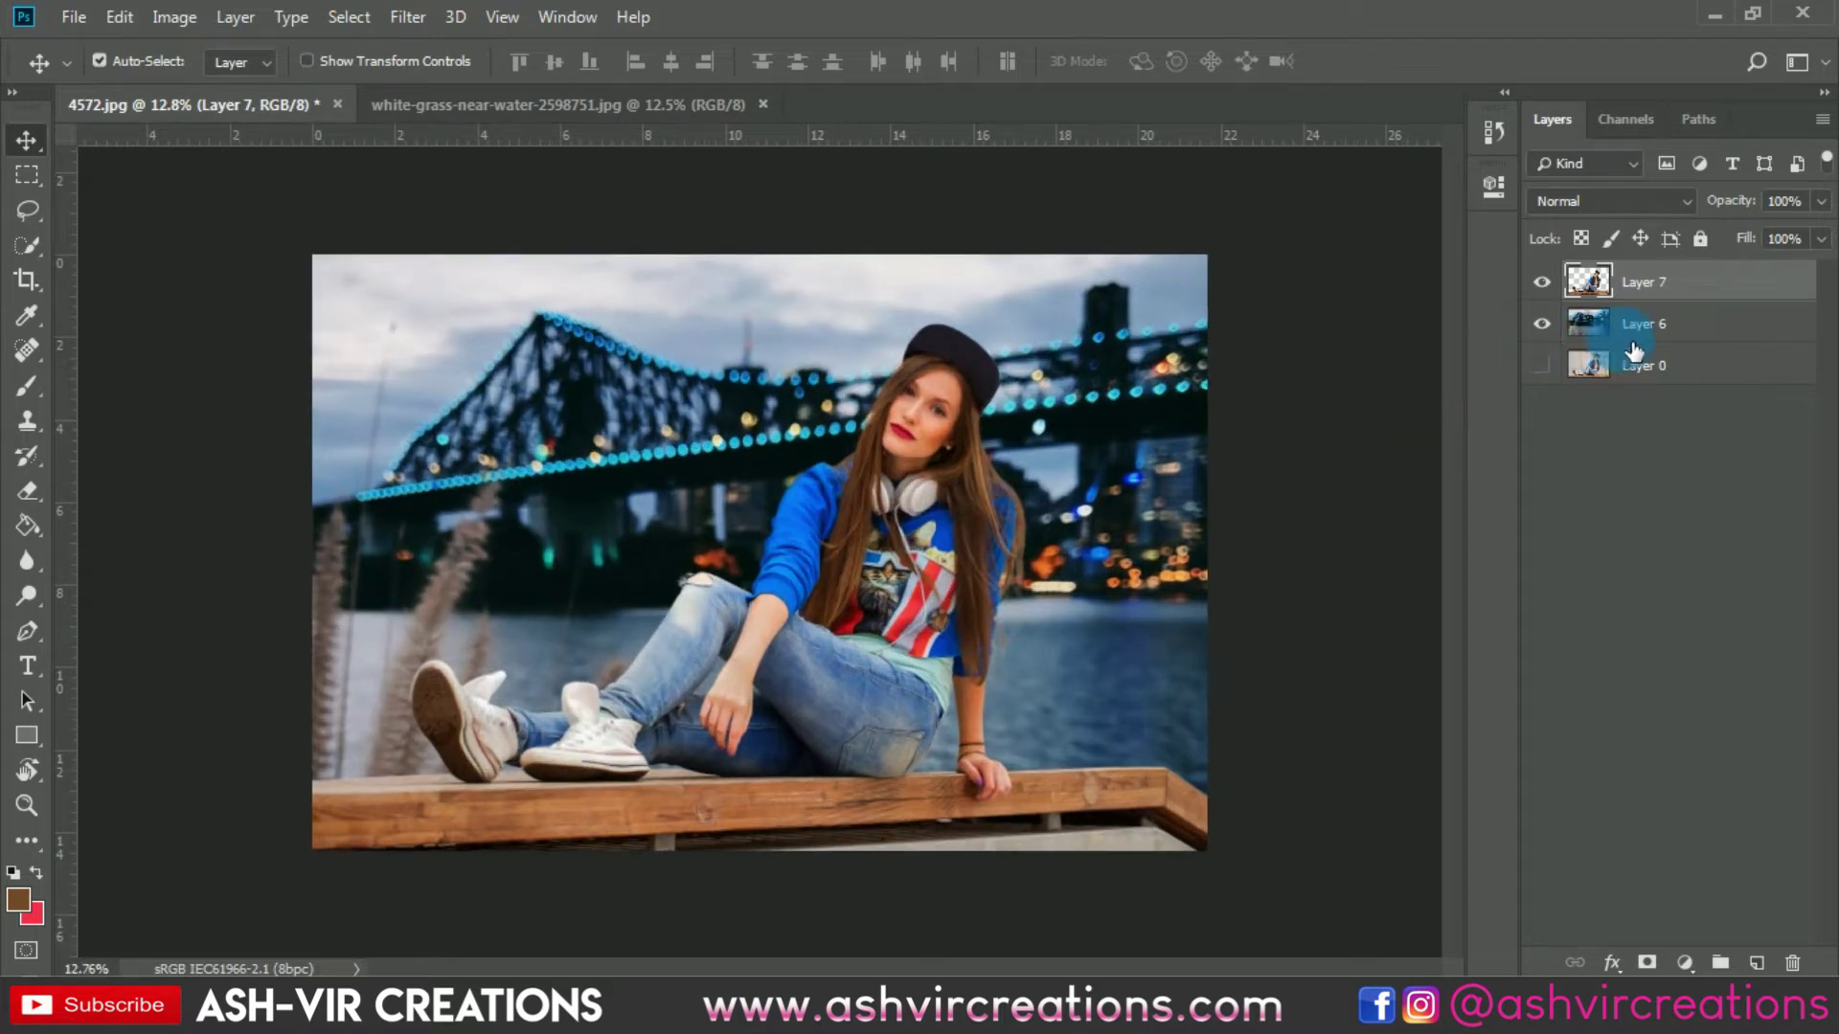
pyautogui.keyDown('ctrl'); pyautogui.click(1664, 331); pyautogui.keyUp('ctrl')
pyautogui.rightClick(1662, 331)
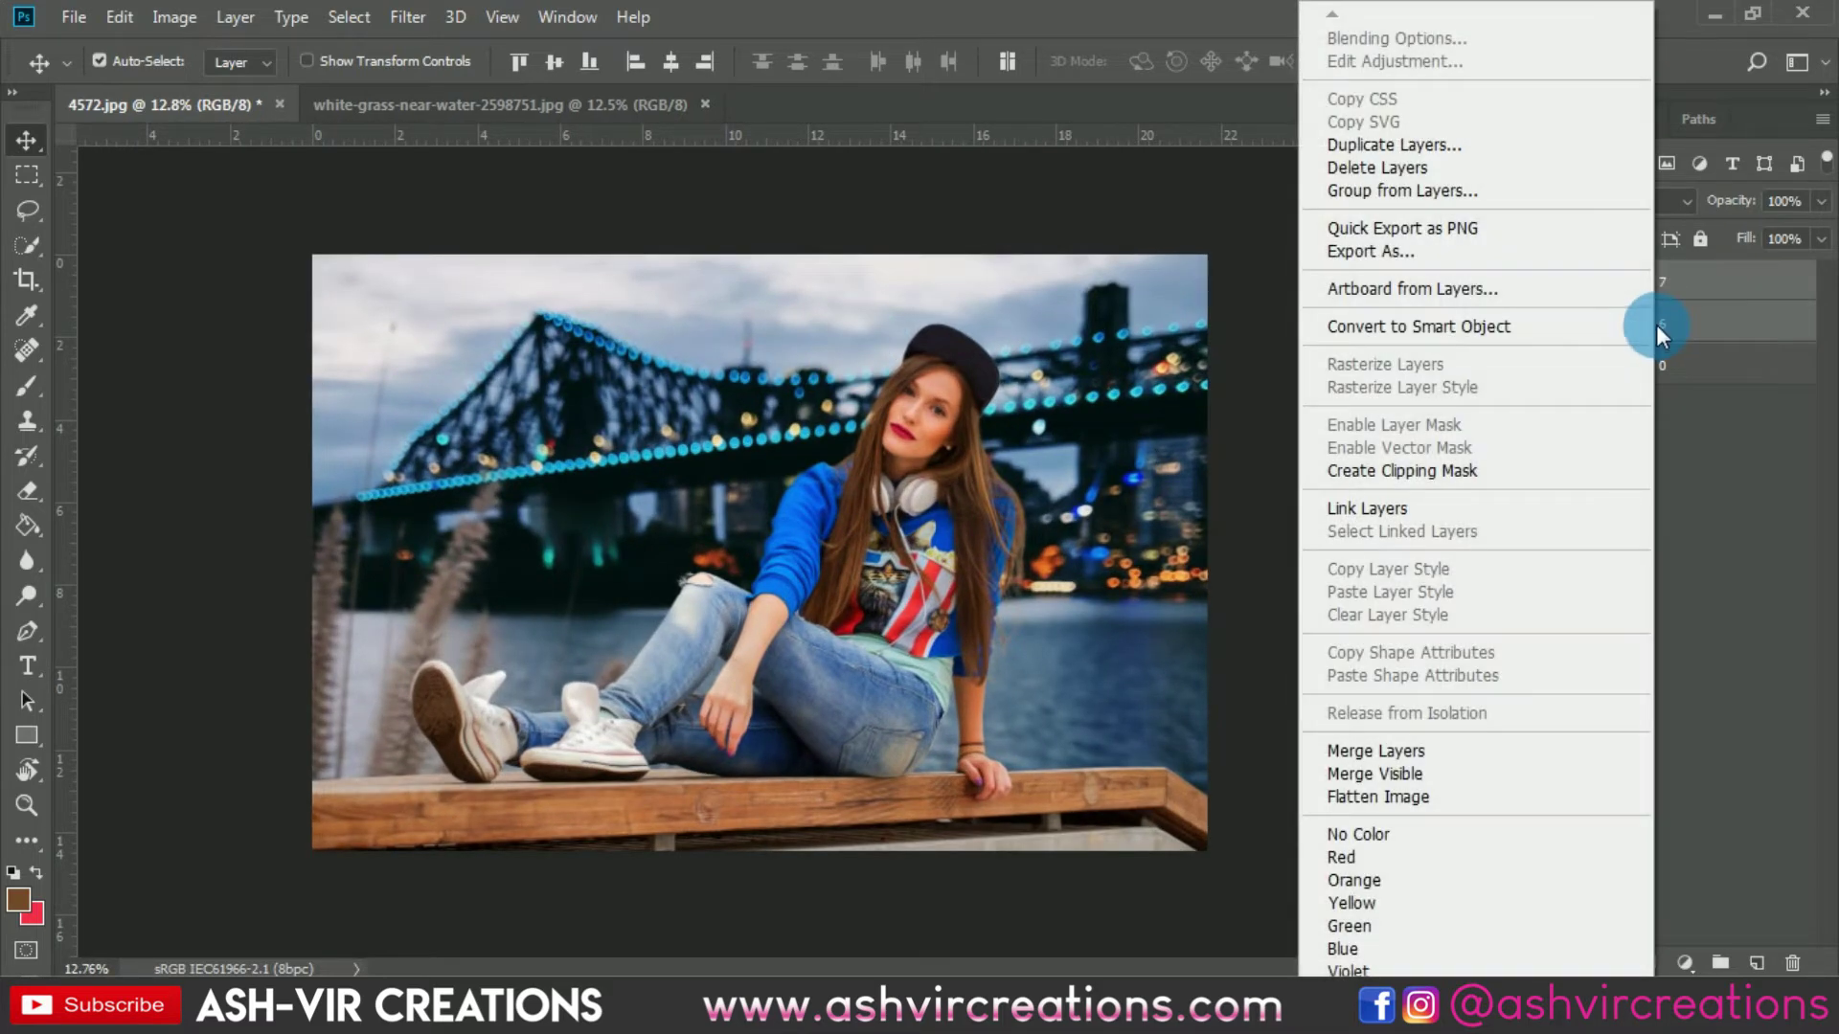
pyautogui.click(1393, 748)
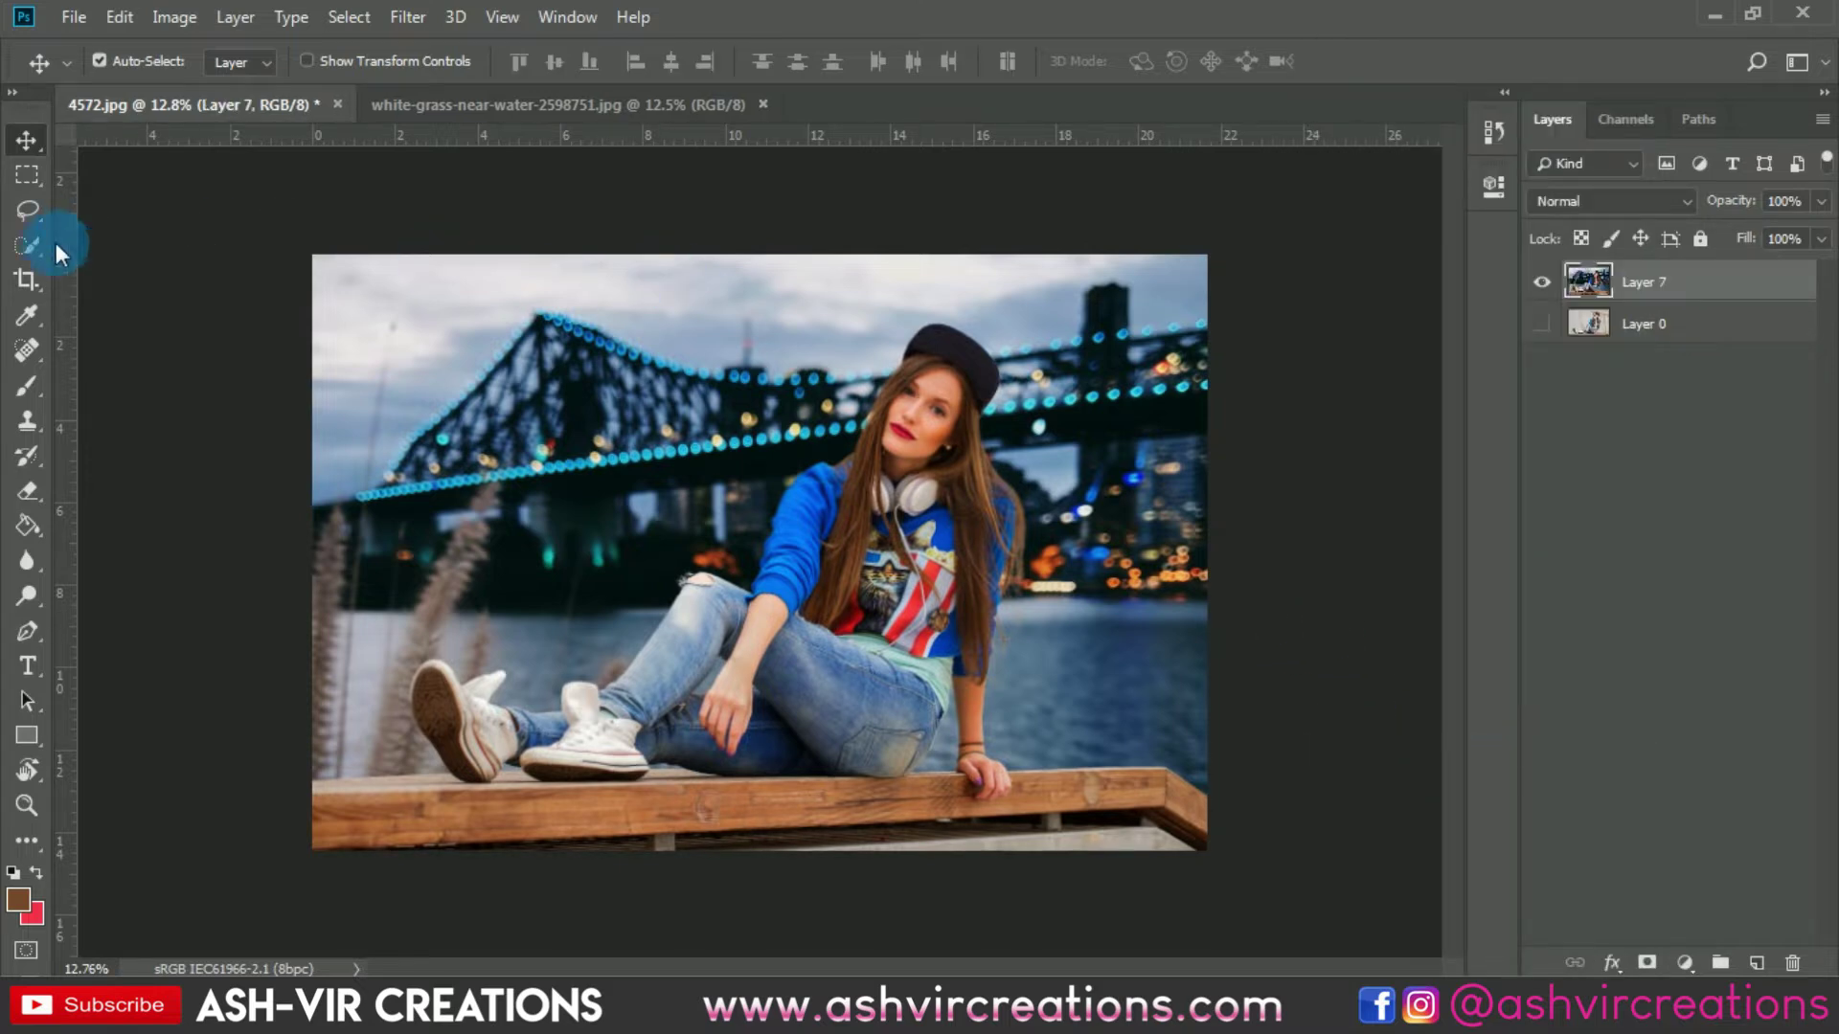
# - Discard the 4:5 crop, clear the crop ratio and apply a crop covering the full canvas
pyautogui.press('c')
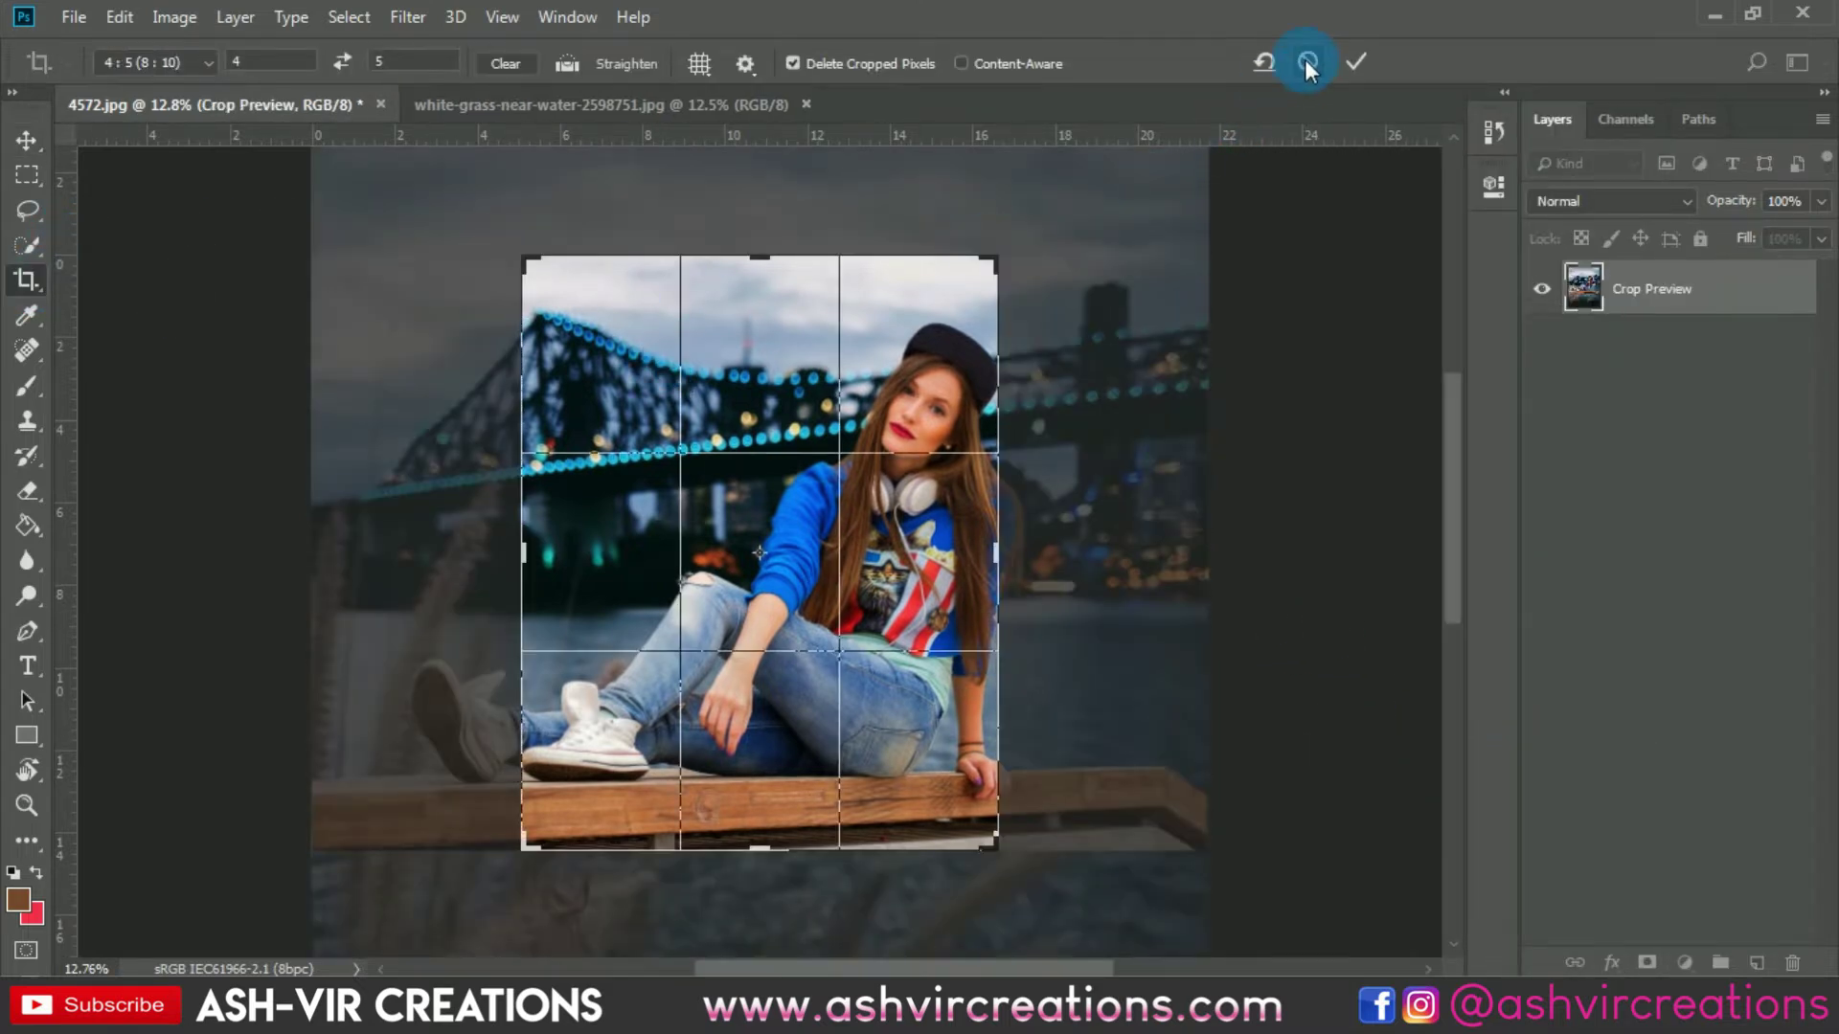
pyautogui.click(1307, 63)
pyautogui.press('v')
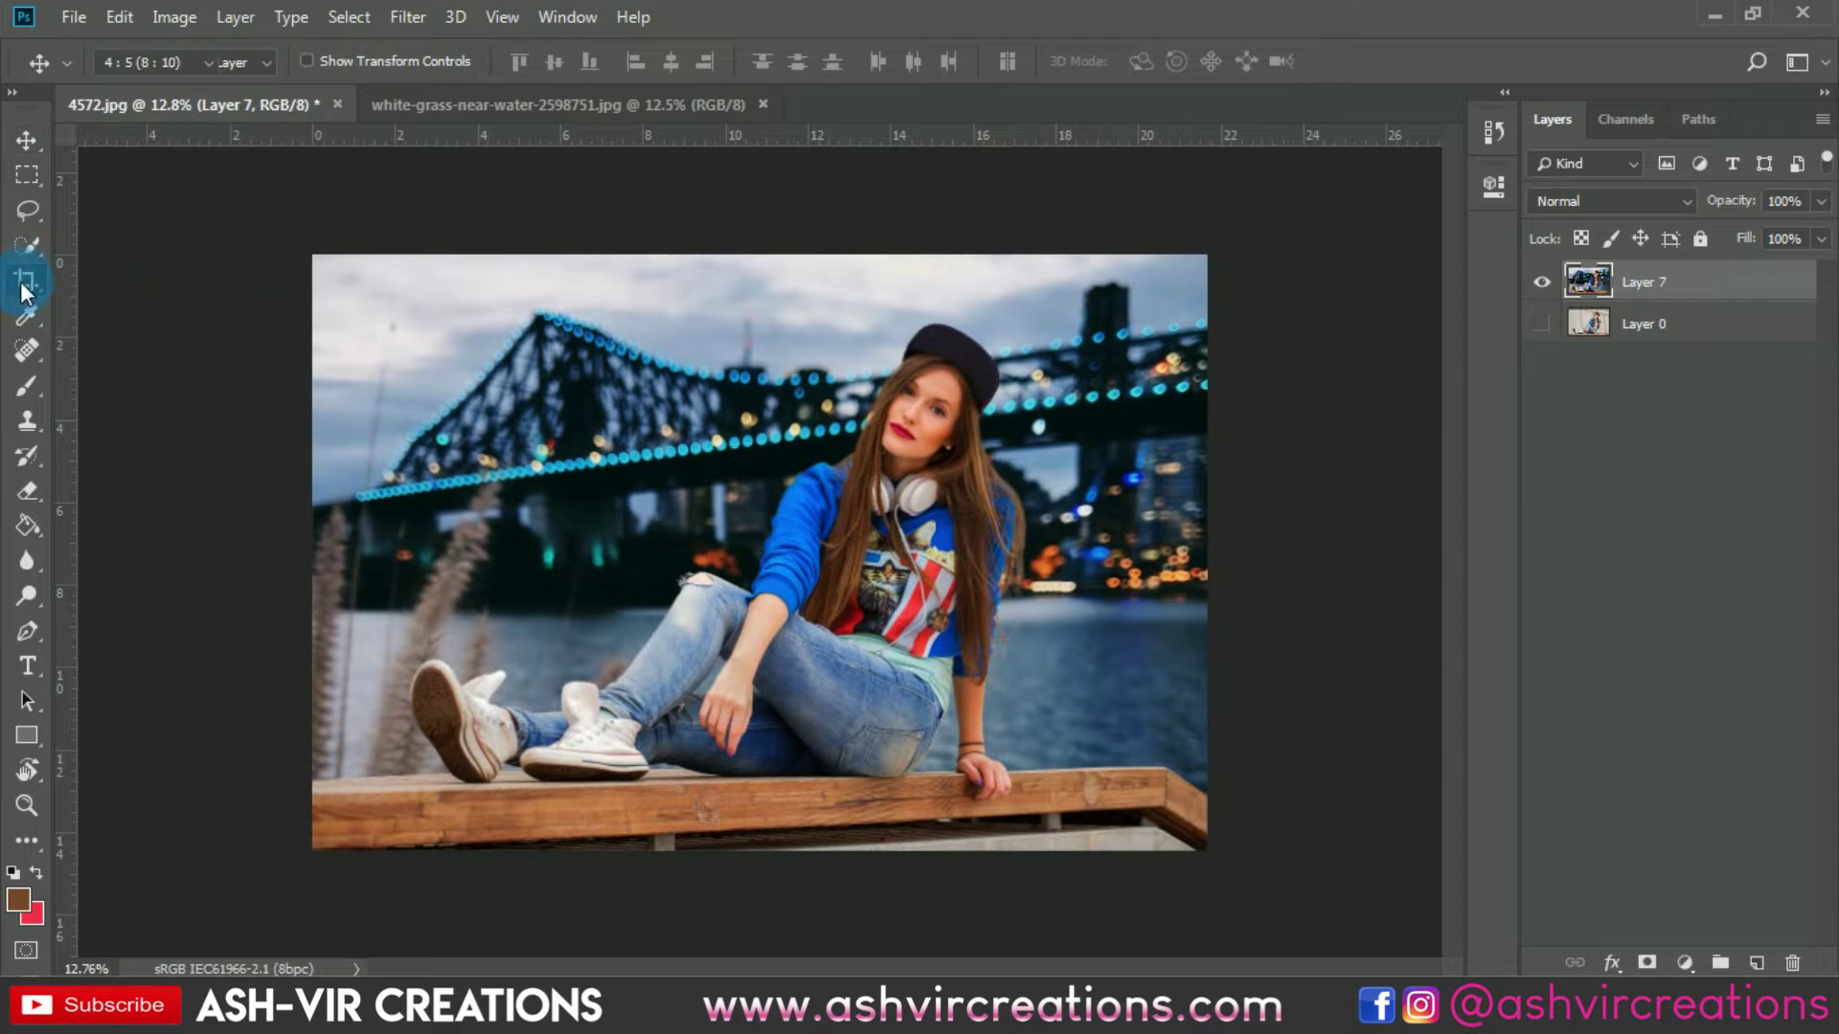
pyautogui.click(25, 280)
pyautogui.click(503, 61)
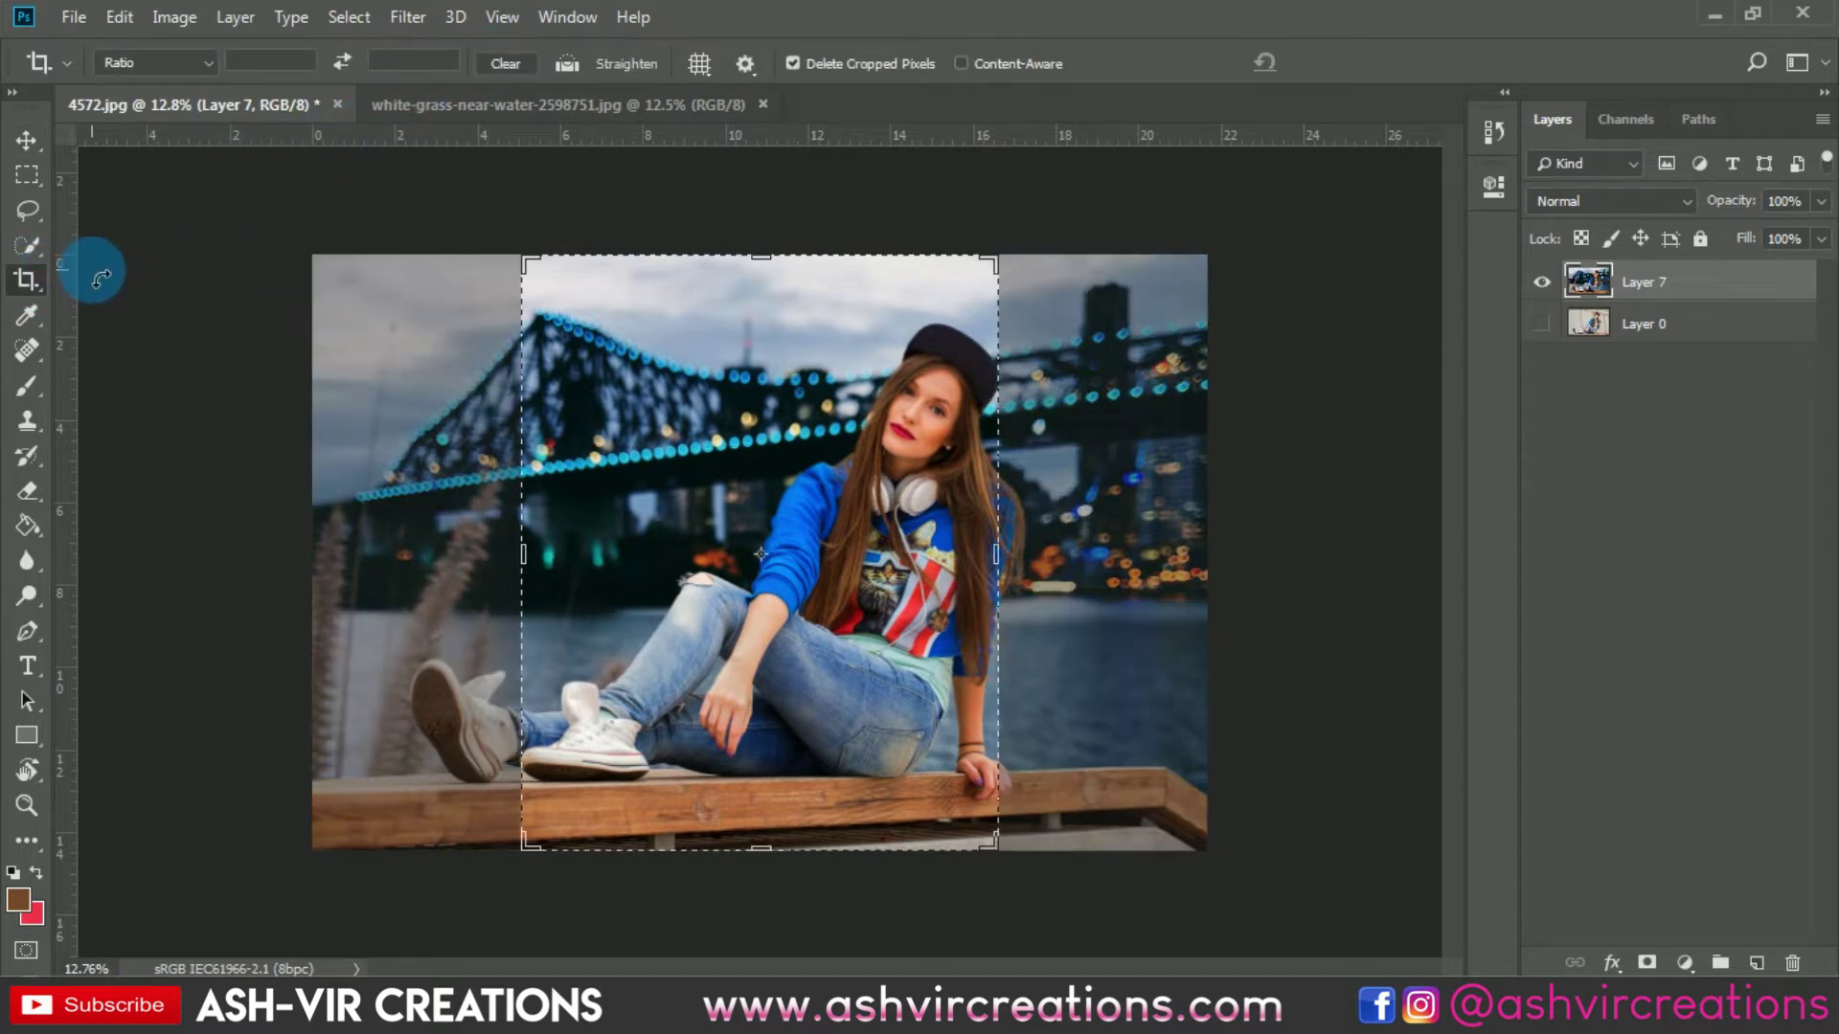
pyautogui.press('v')
pyautogui.click(42, 273)
pyautogui.doubleClick(563, 348)
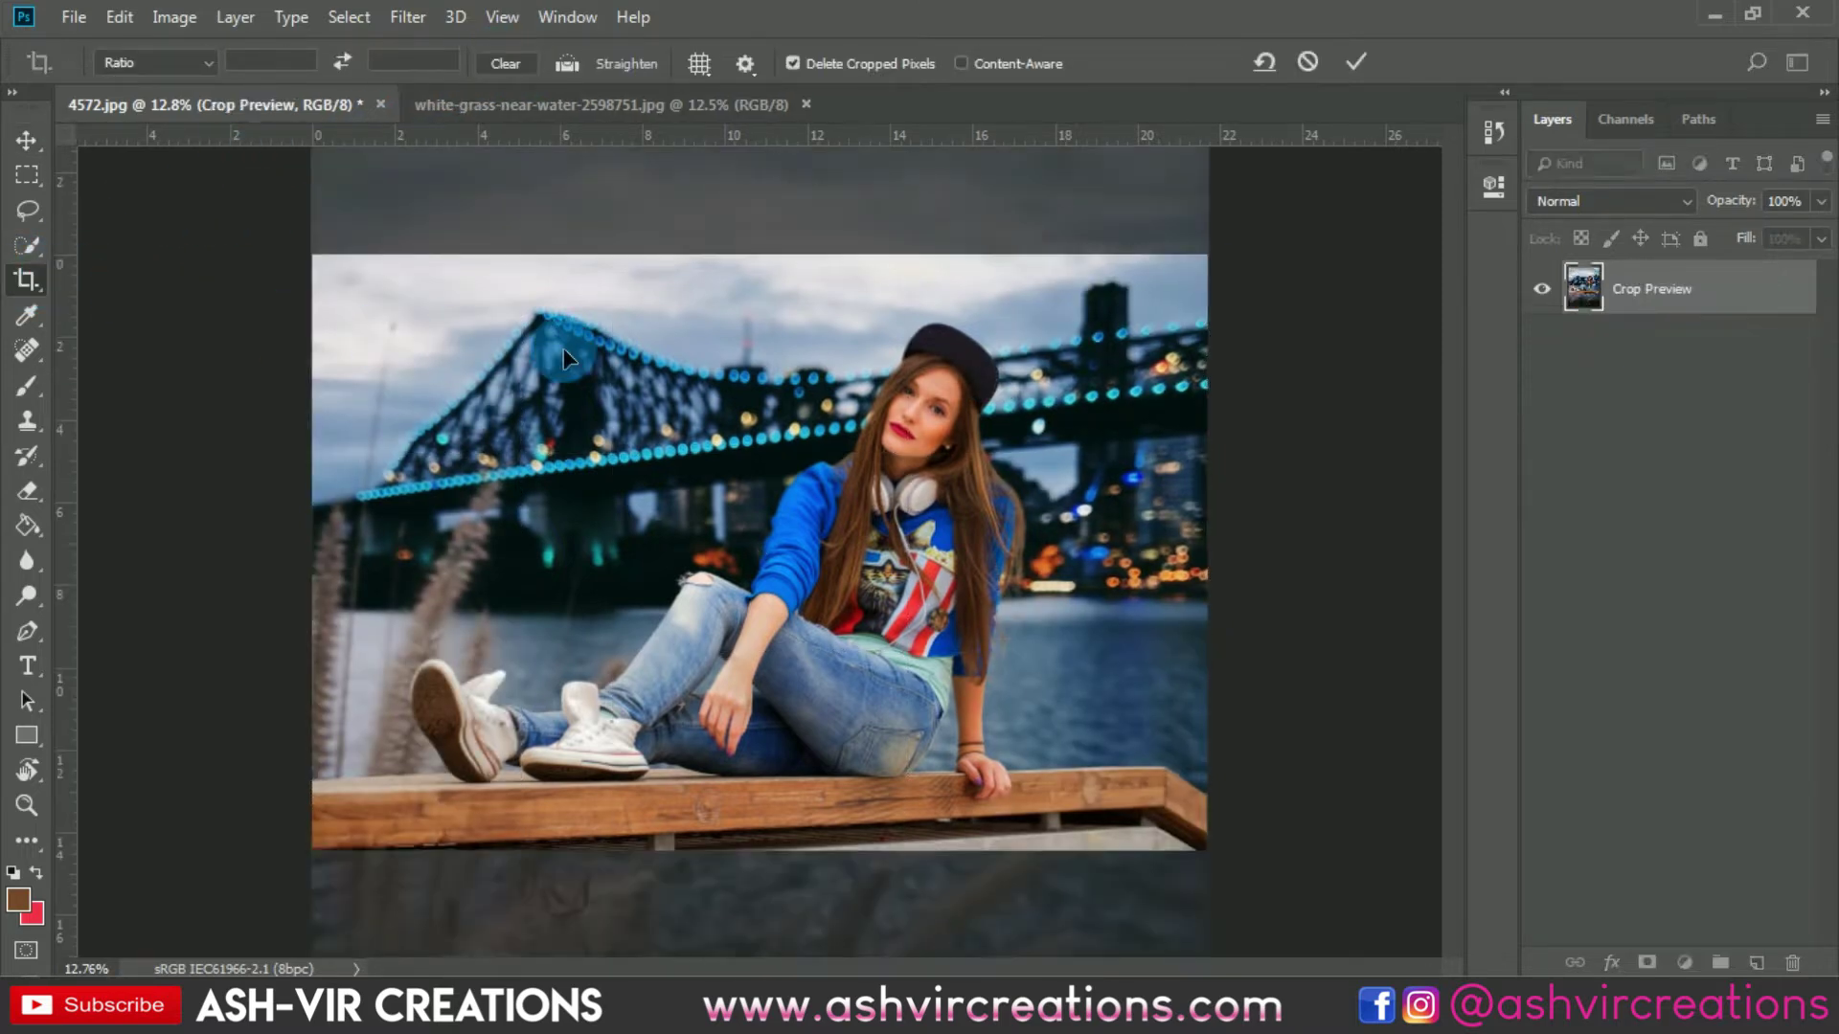
pyautogui.press('v')
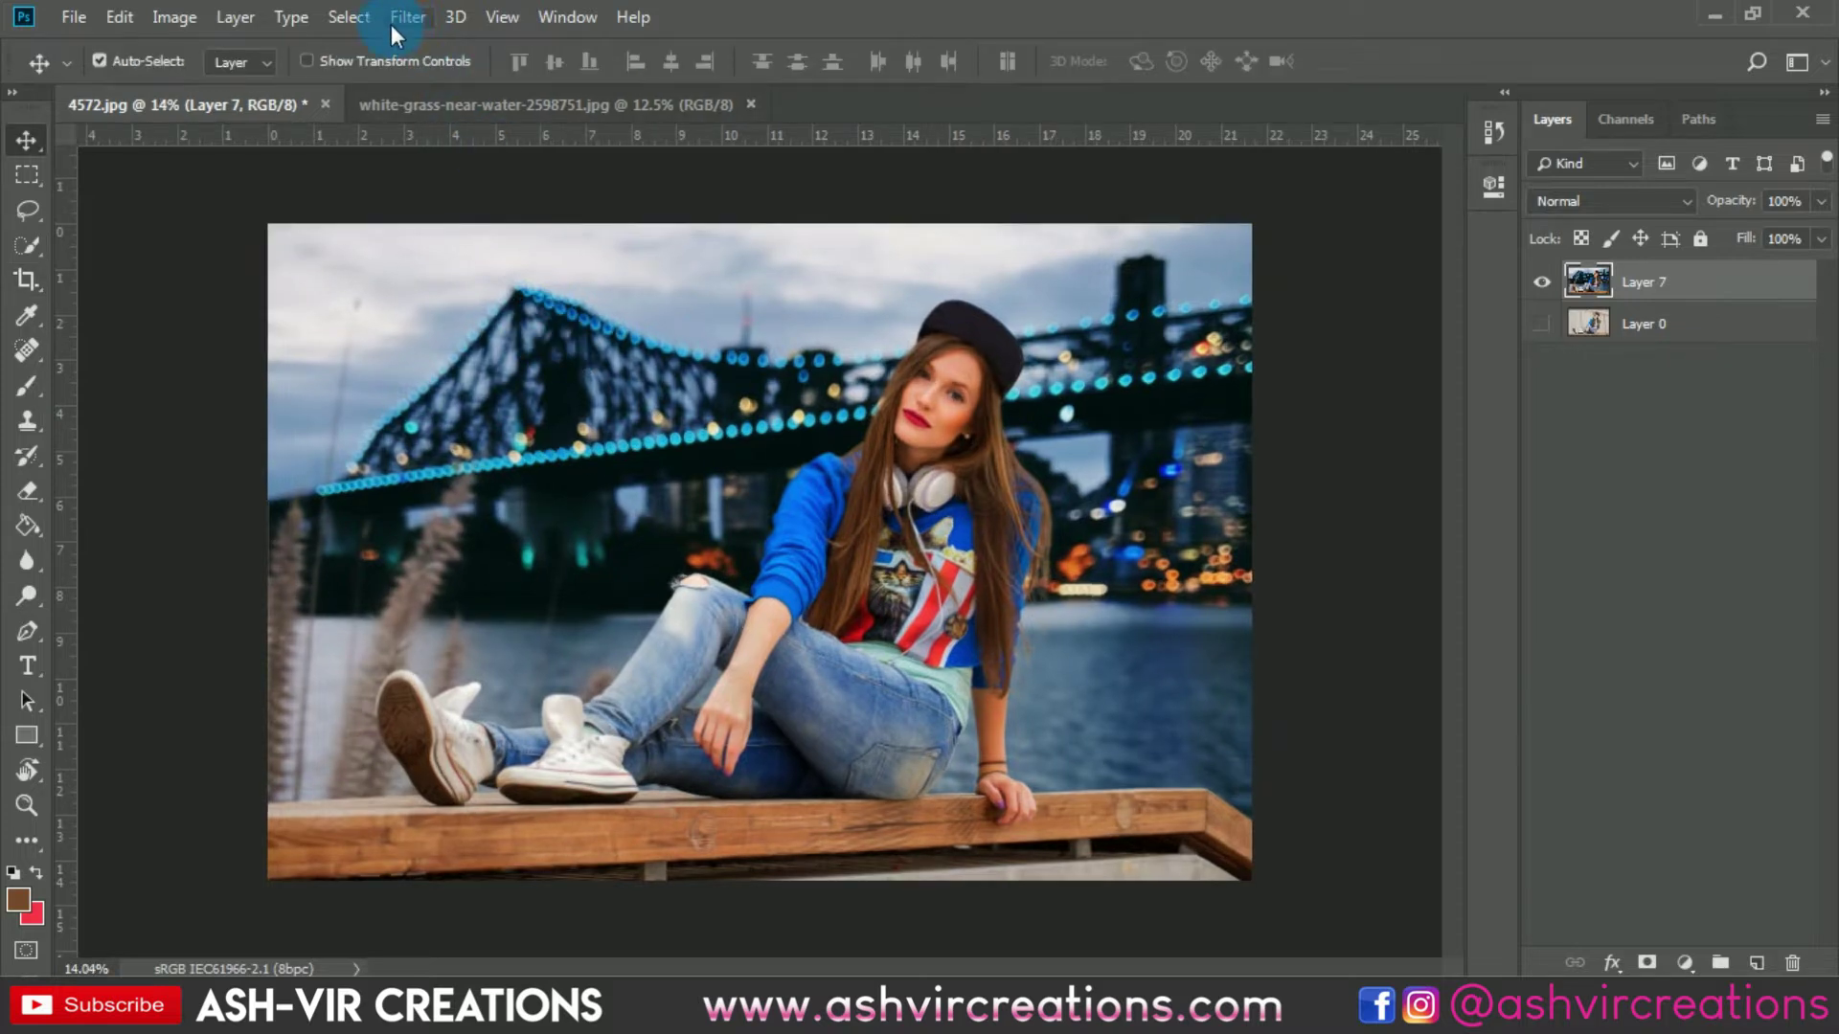
pyautogui.click(404, 17)
pyautogui.click(448, 180)
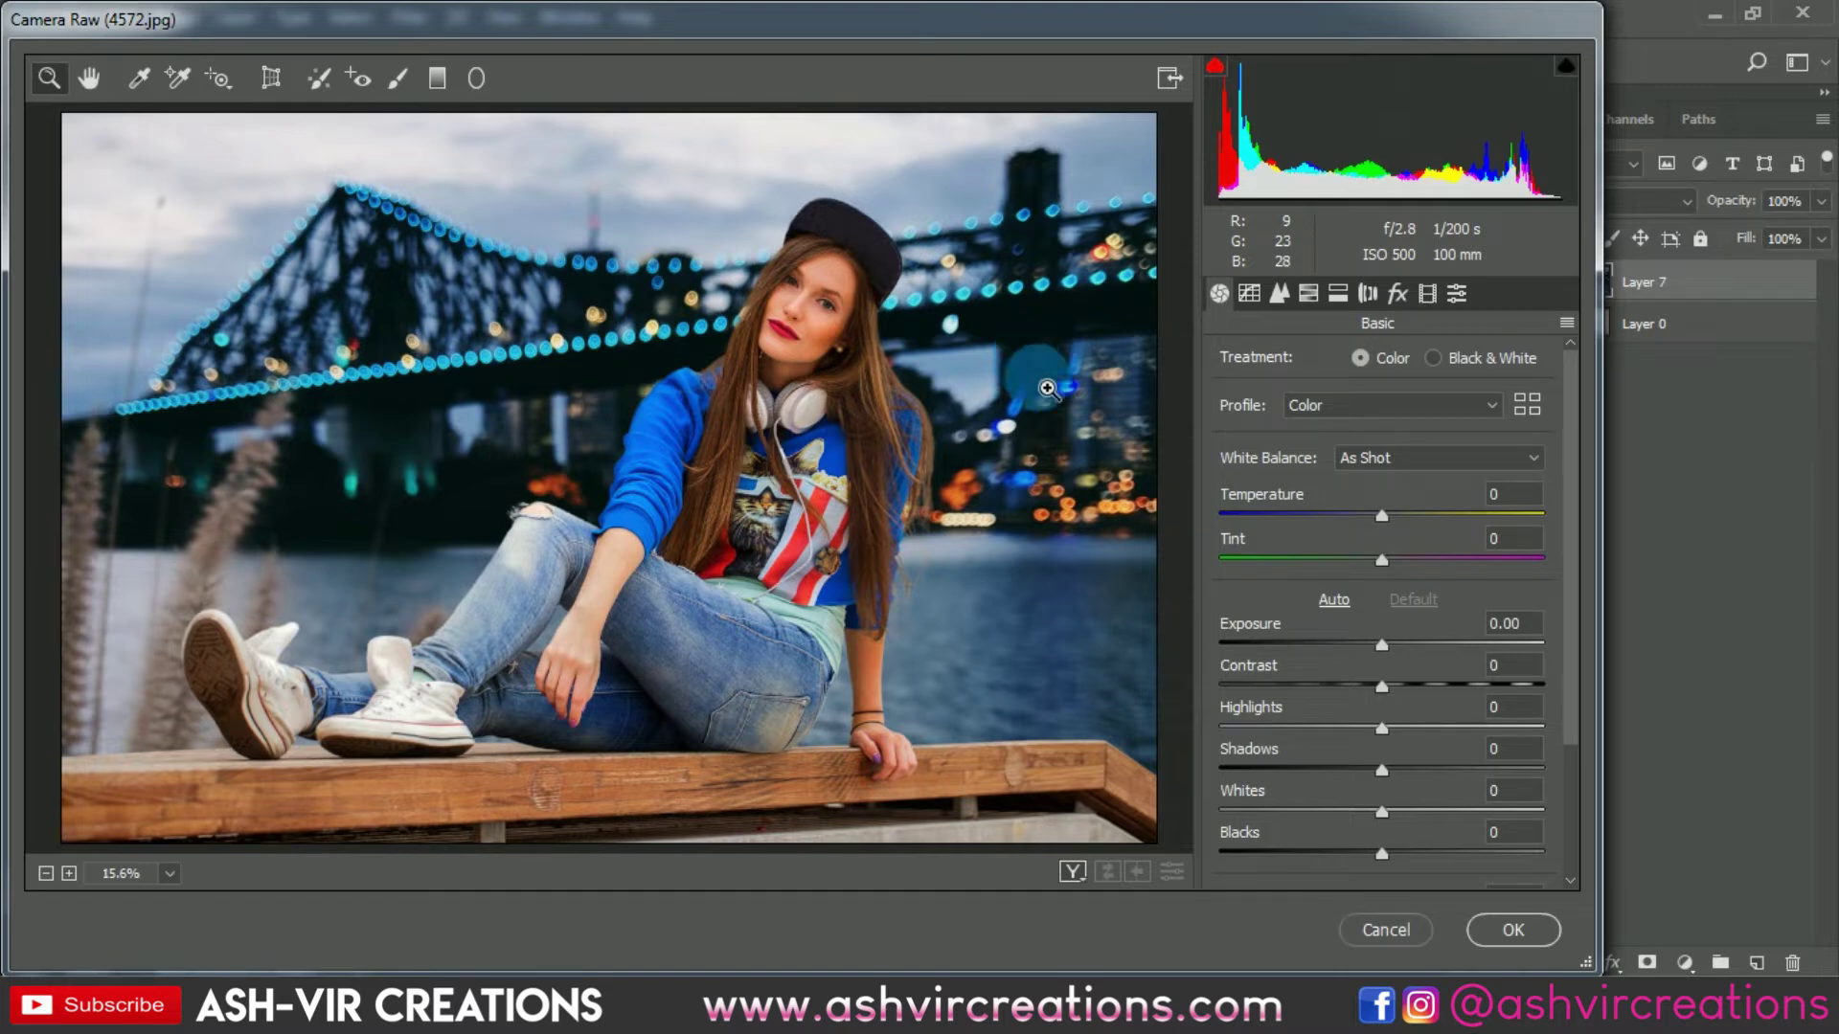
pyautogui.click(1388, 929)
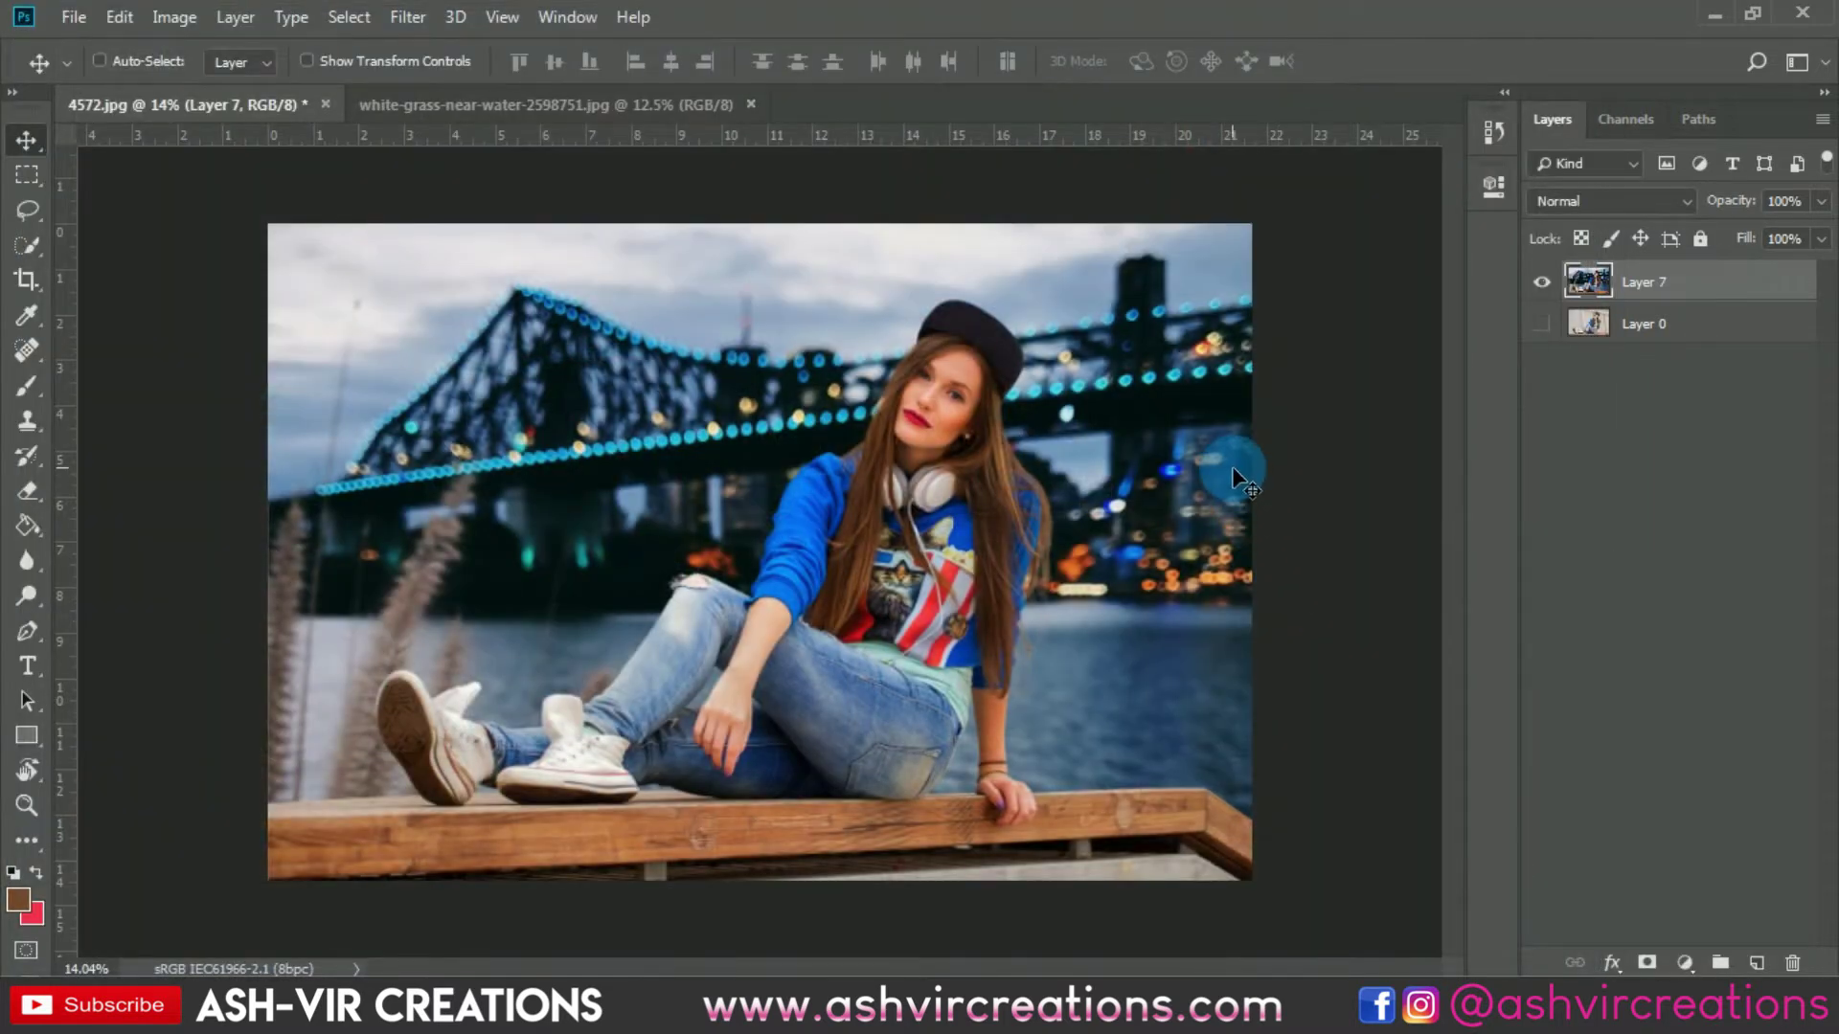
# - Undo the merge of the woman and background layers, and duplicate Layer 7 as Layer 7 copy
pyautogui.hotkey('ctrl', 'j')
pyautogui.rightClick(1732, 281)
pyautogui.click(1467, 144)
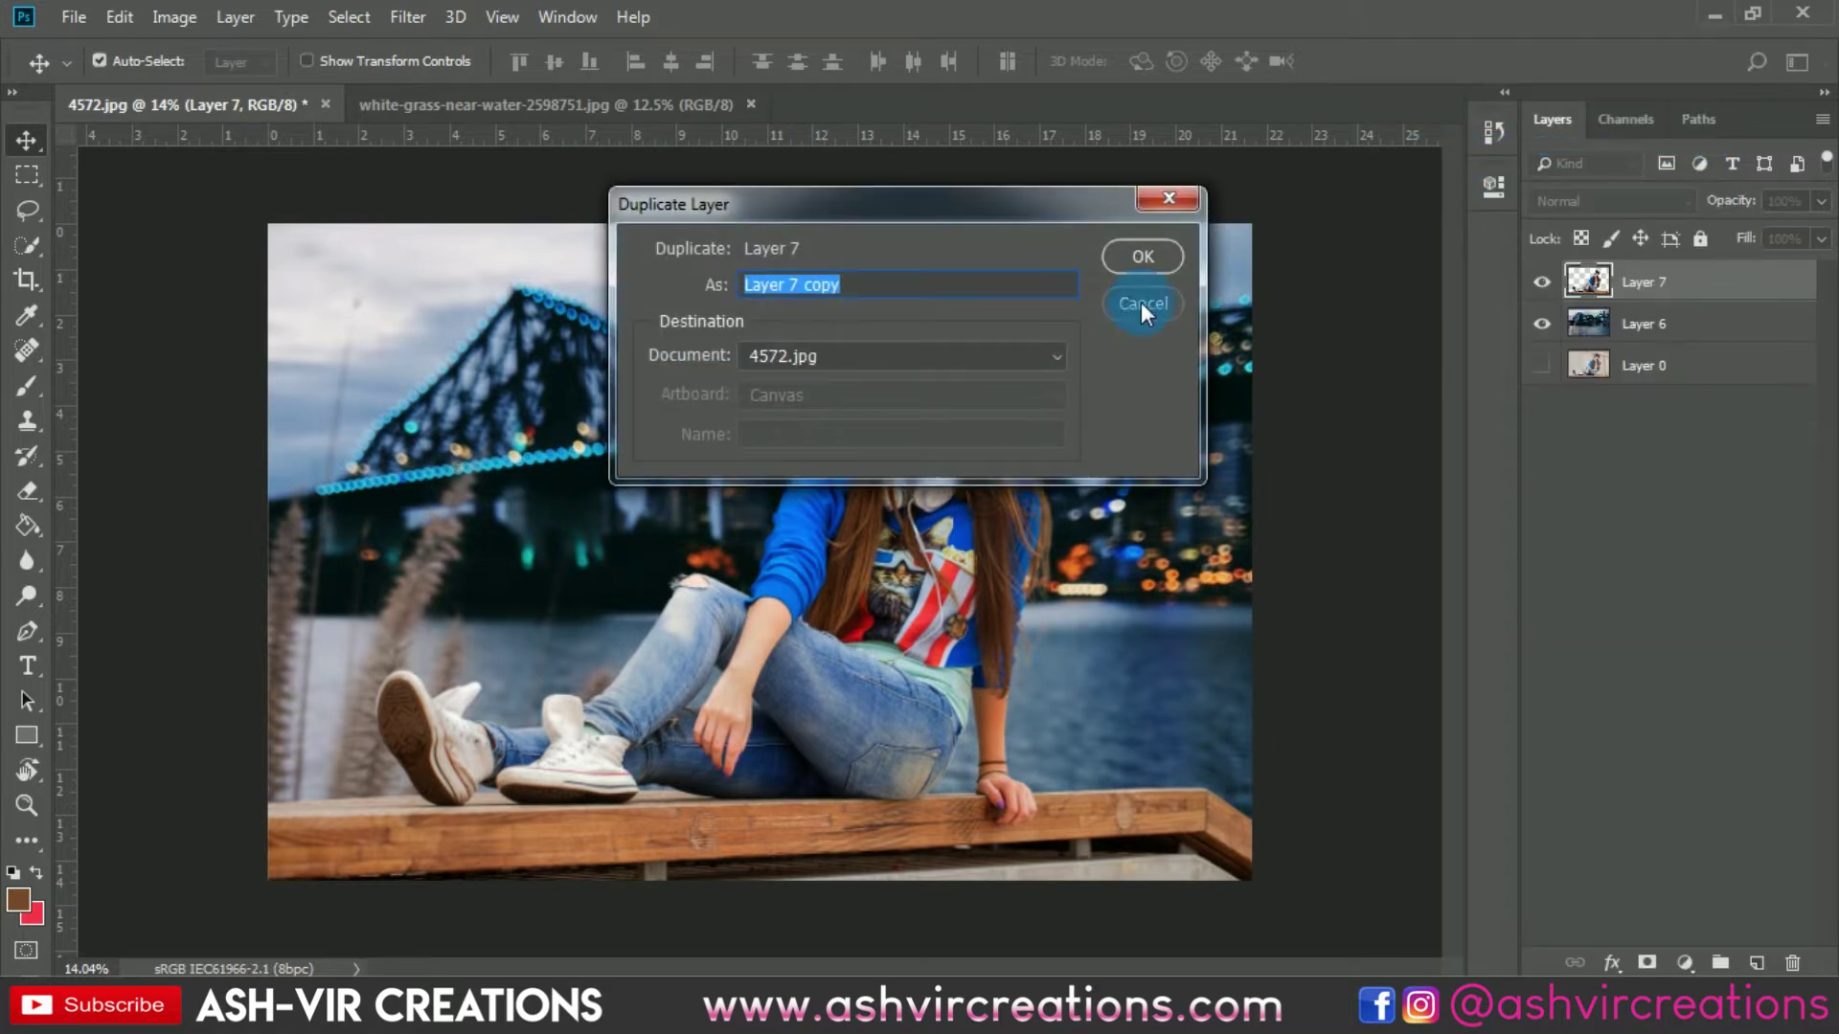
pyautogui.click(1141, 254)
# - Move Layer 7 copy upward and free-transform it, flipping it and turning it to -90°
pyautogui.moveTo(1165, 797); pyautogui.dragTo(1094, 556)
pyautogui.hotkey('ctrl', 't')
pyautogui.rightClick(1088, 548)
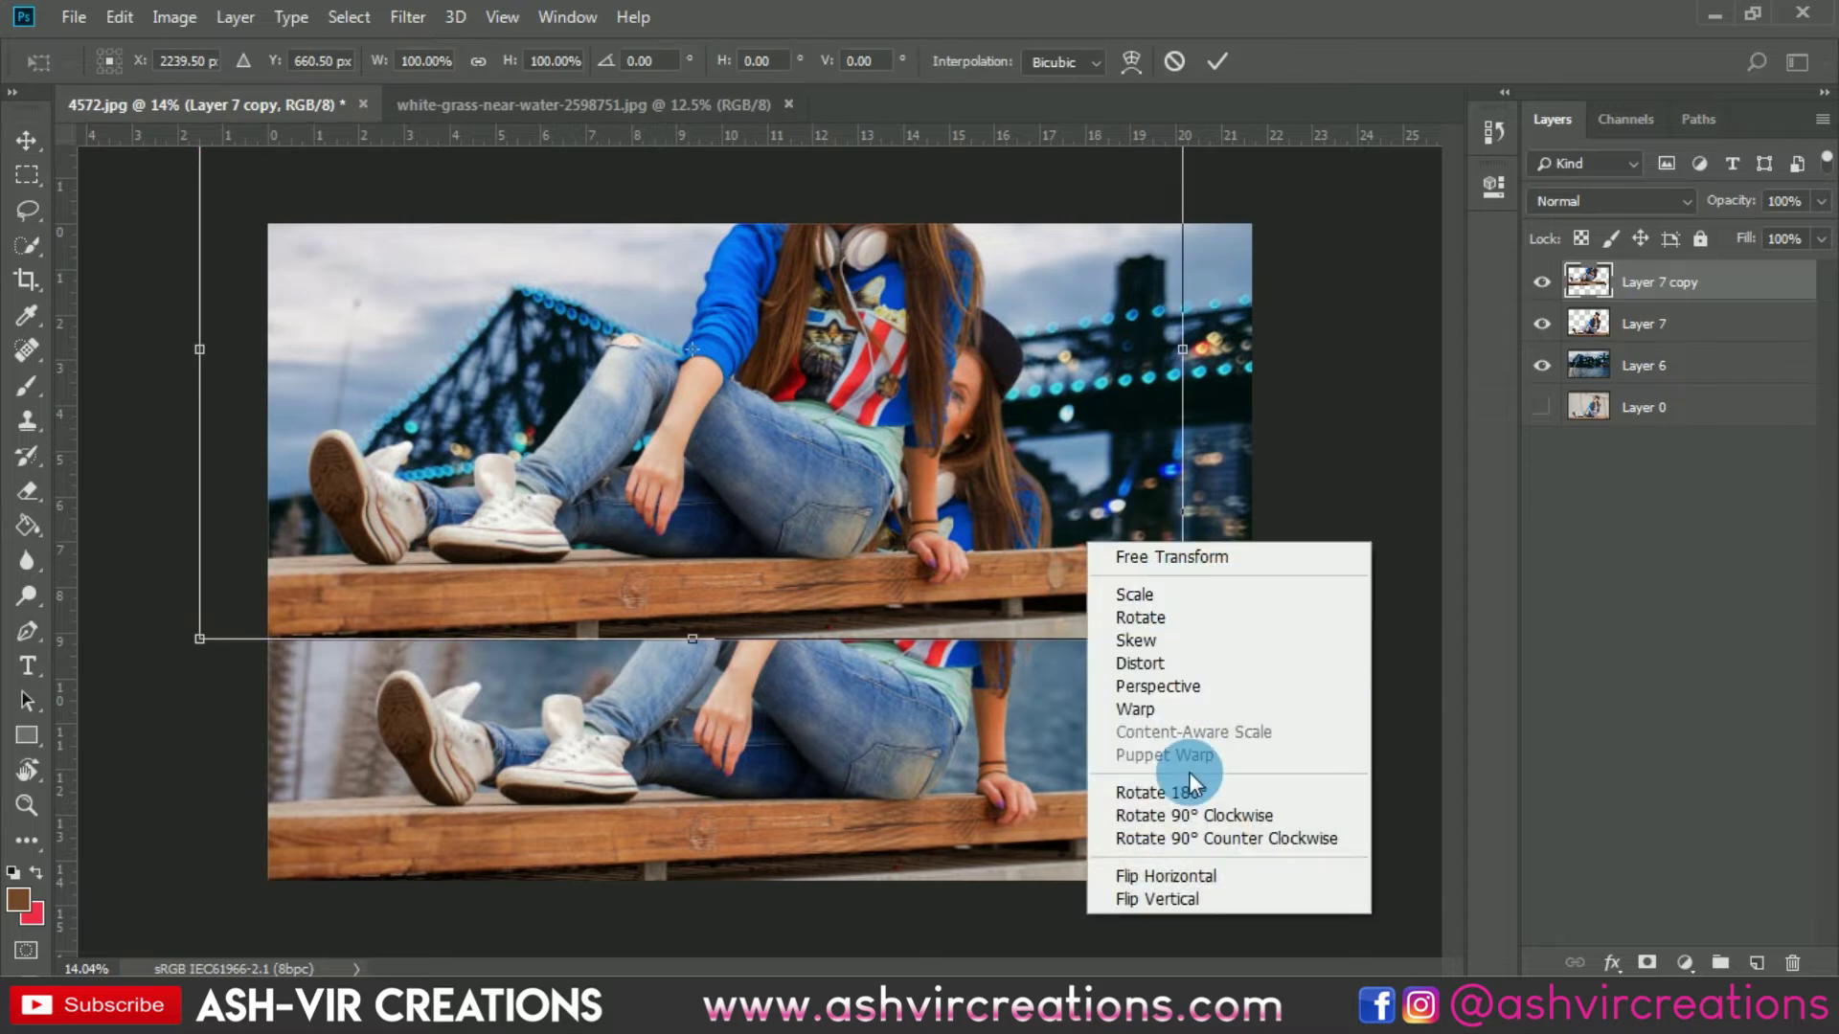
pyautogui.click(1180, 873)
pyautogui.rightClick(1140, 597)
pyautogui.click(1198, 896)
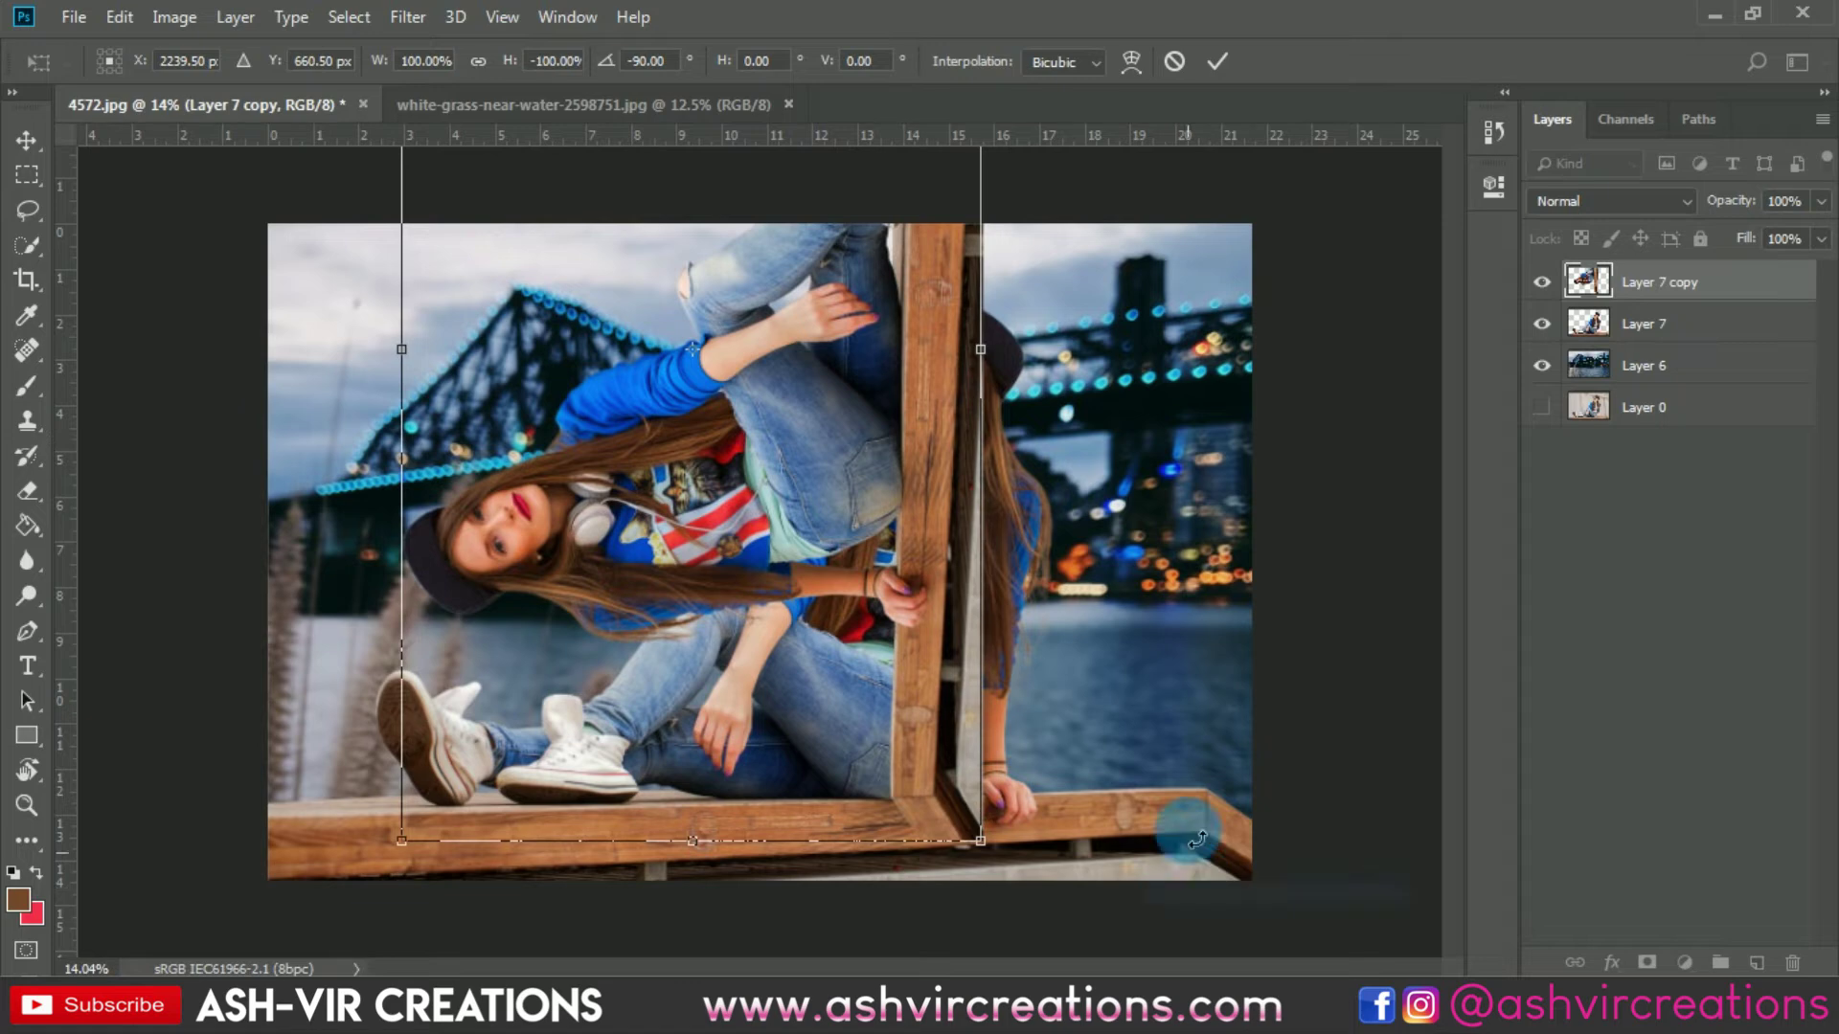
# - Rotate Layer 7 copy to -117.03° and place its wooden beam diagonally across the photo's lower-left corner, then apply the transform
pyautogui.moveTo(889, 531); pyautogui.dragTo(441, 716)
pyautogui.moveTo(587, 413); pyautogui.dragTo(564, 387)
pyautogui.moveTo(397, 799); pyautogui.dragTo(308, 871)
pyautogui.moveTo(534, 542); pyautogui.dragTo(619, 636)
pyautogui.moveTo(359, 759); pyautogui.dragTo(312, 822)
pyautogui.press('Return')
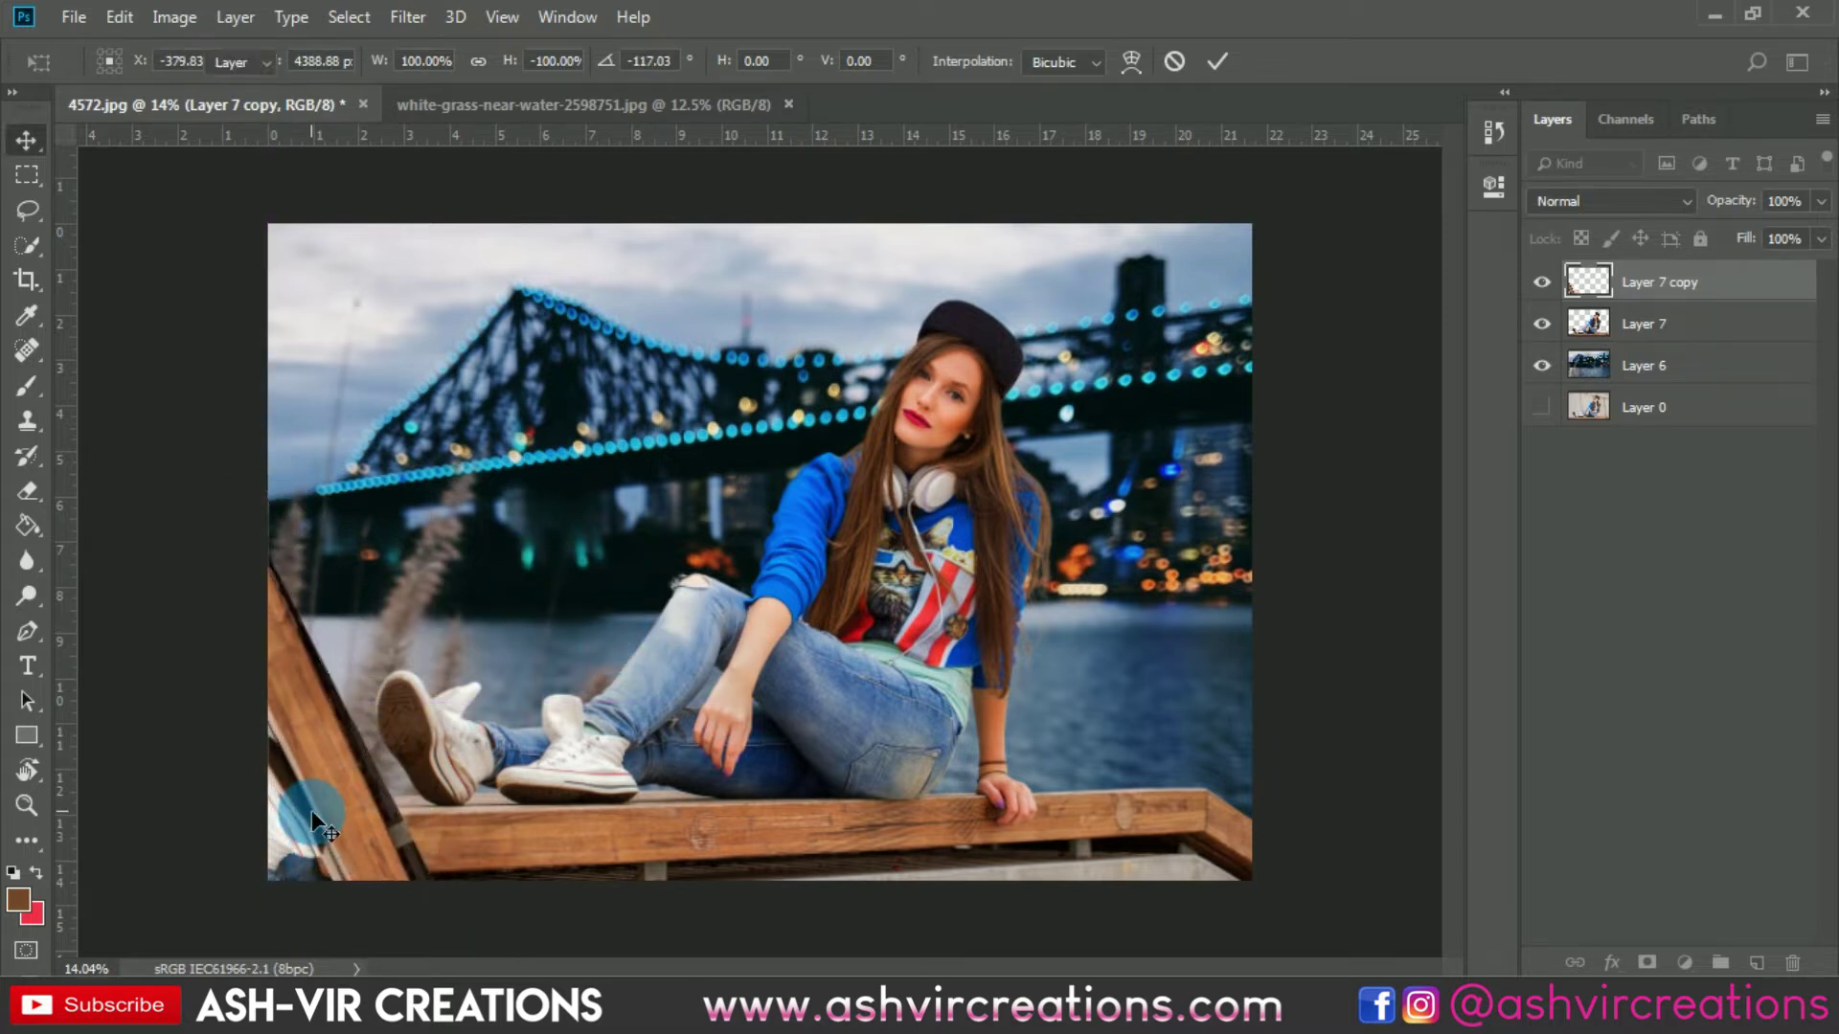
# - Apply a Gaussian Blur with a 47.0 pixel radius to Layer 7 copy
pyautogui.click(402, 21)
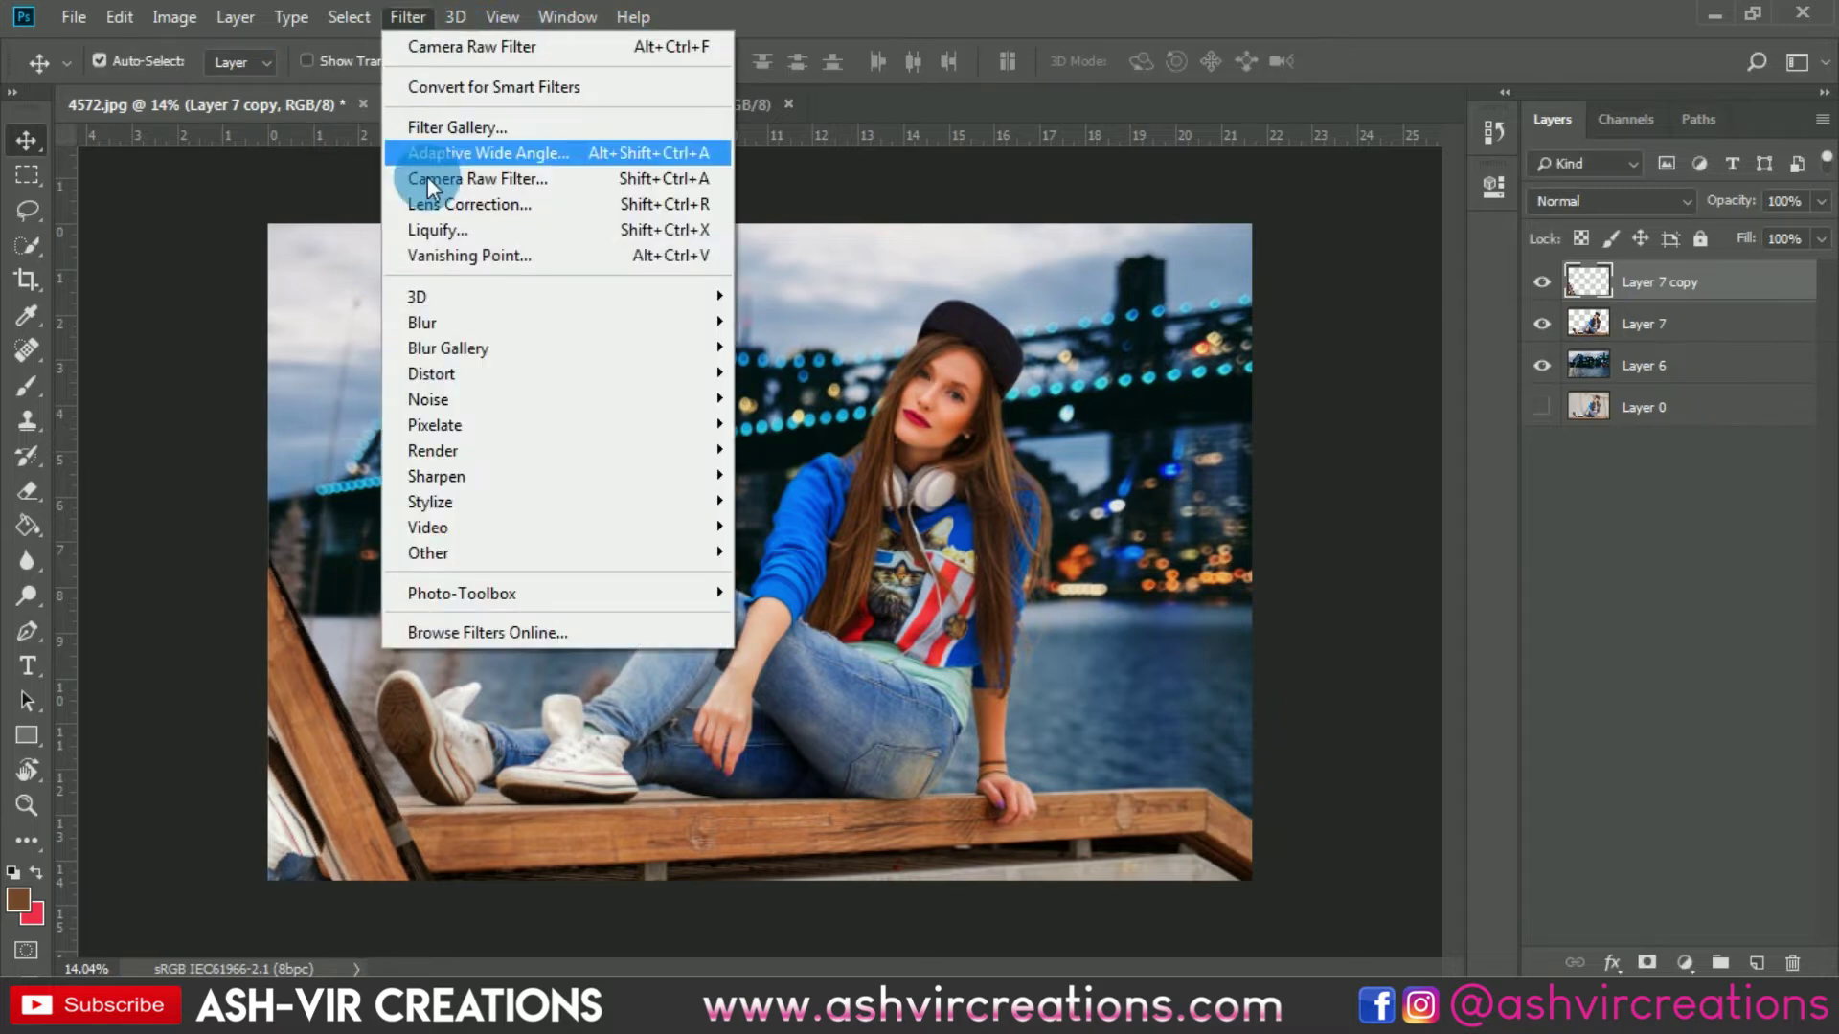
pyautogui.moveTo(704, 329)
pyautogui.click(737, 426)
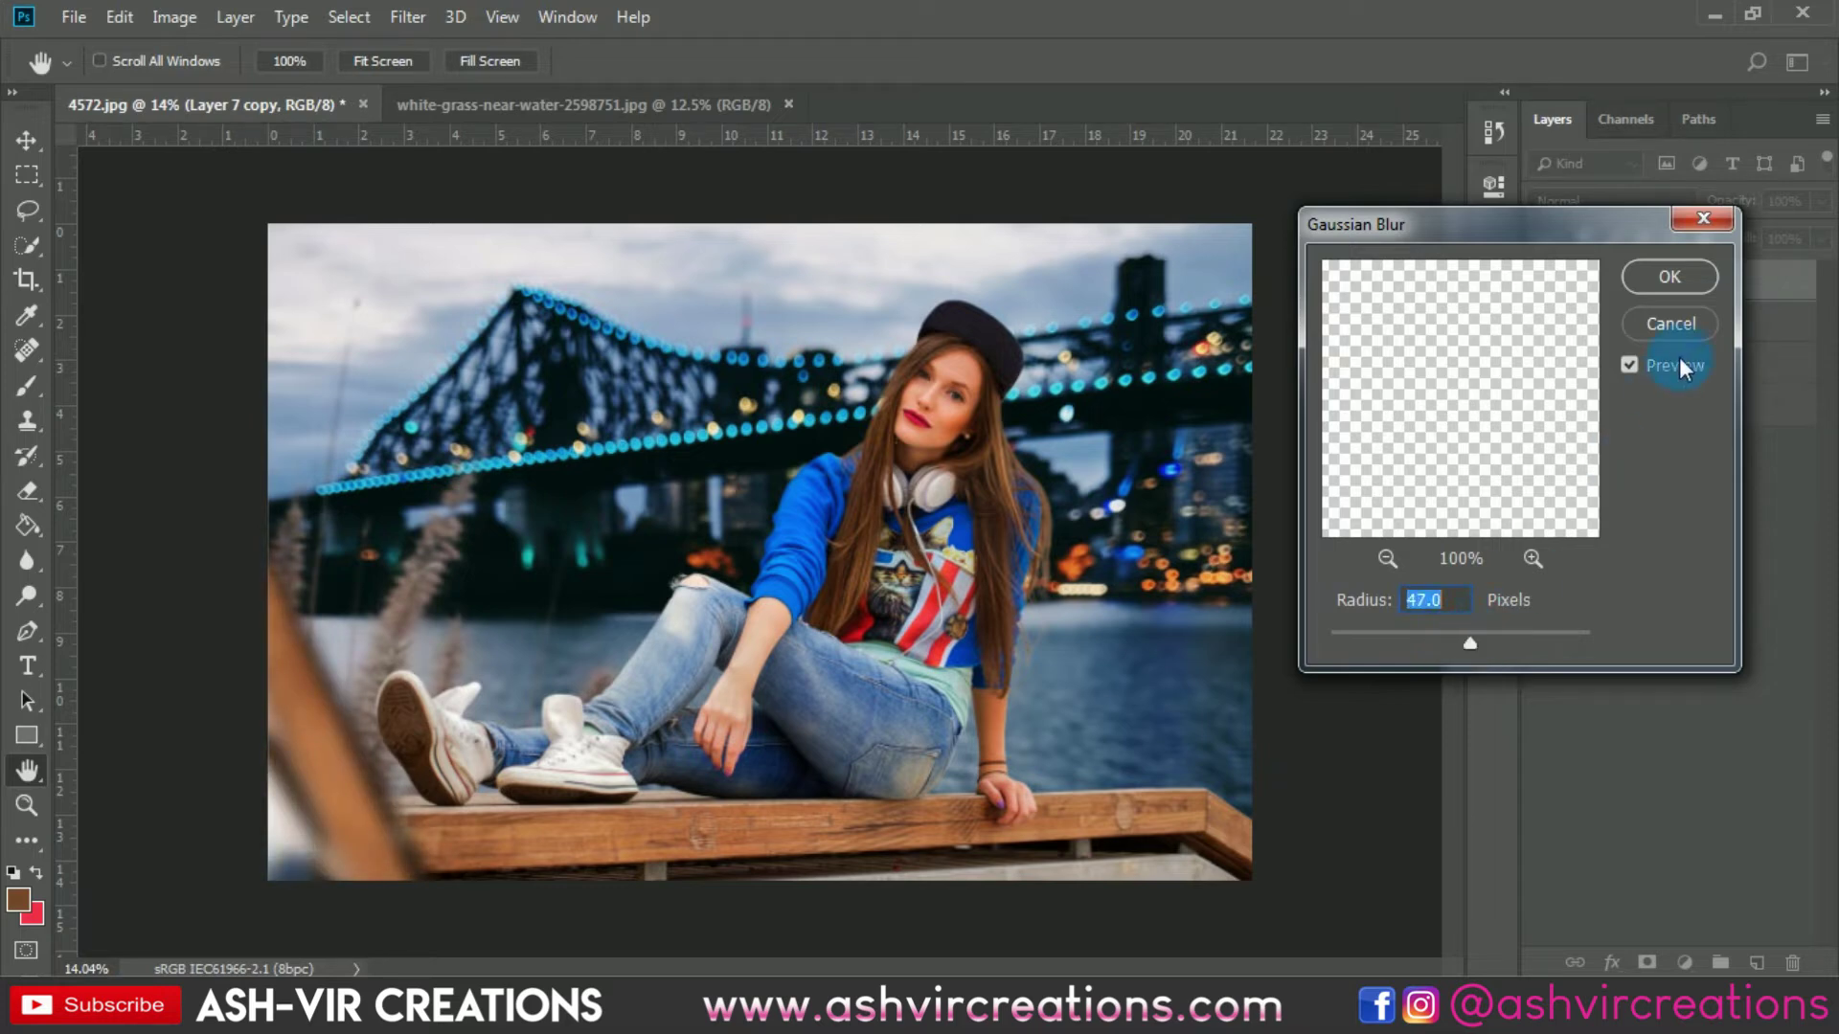
pyautogui.click(1669, 277)
# - Free-transform the blurred beam layer, scaling it to 117.66% and rotating it to -25.89° in the photo's lower-left corner
pyautogui.scroll(2, 471, 580)
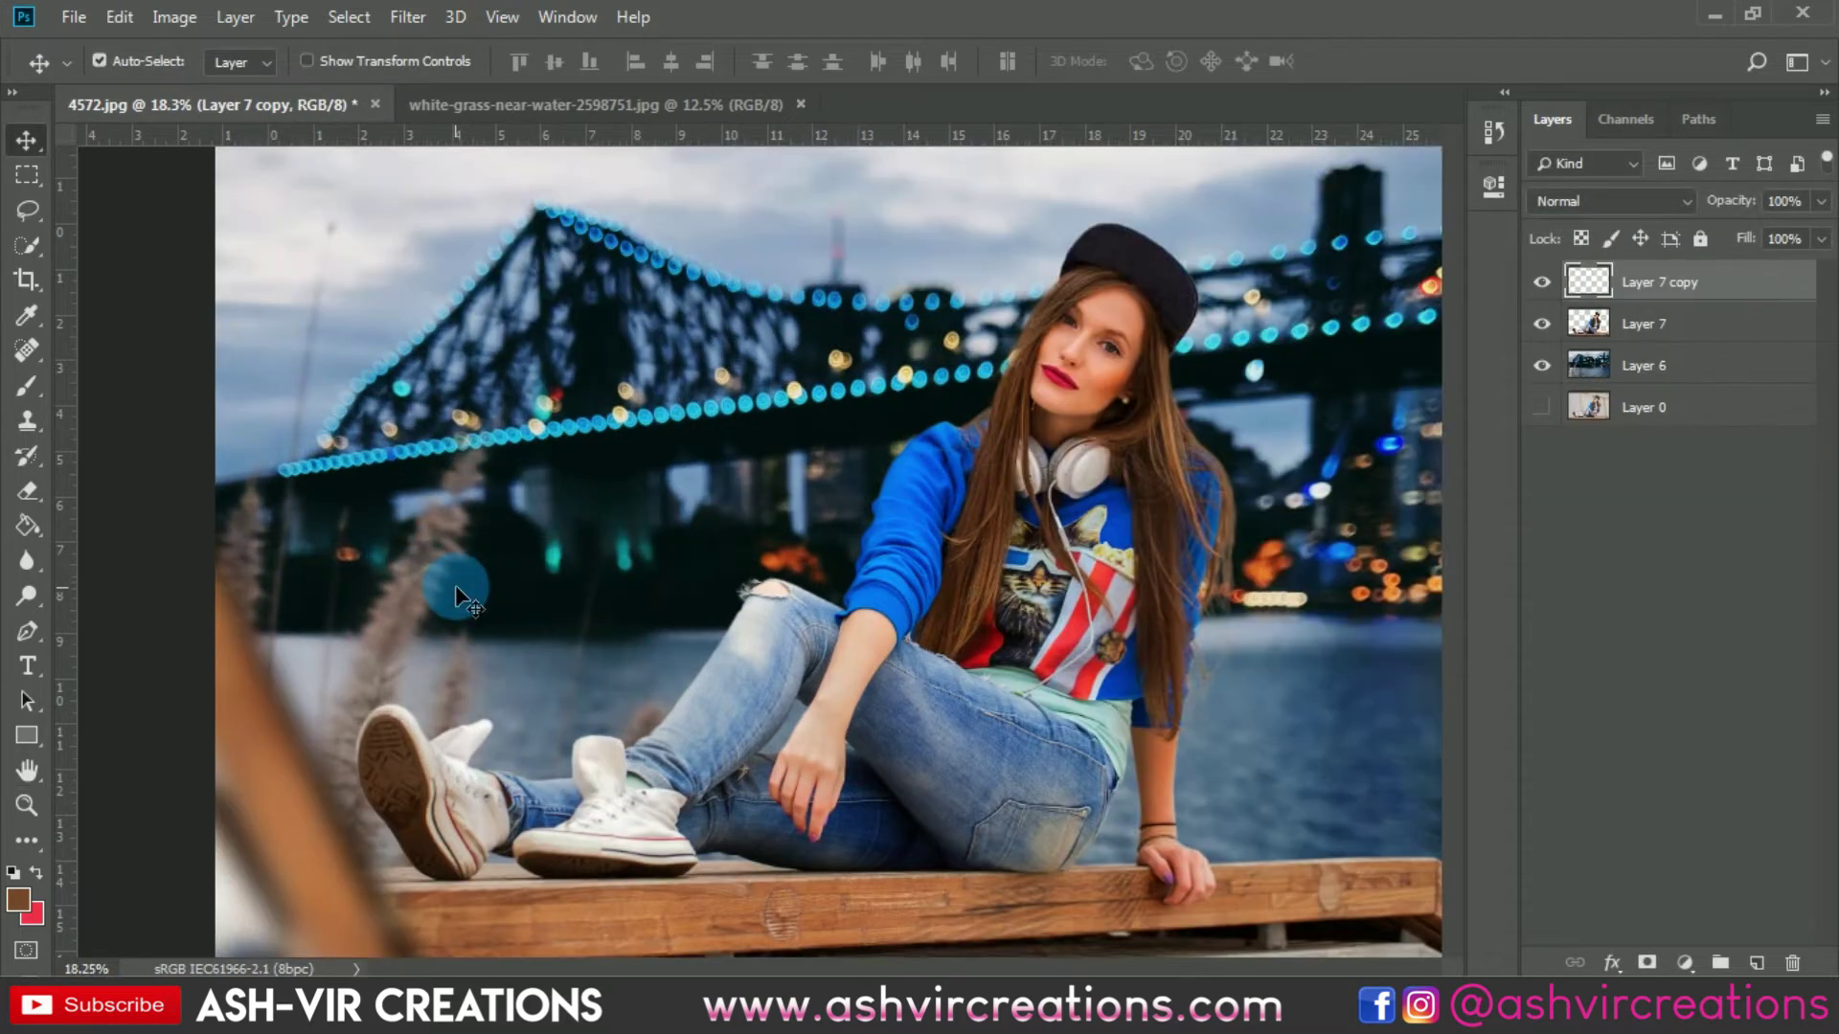
pyautogui.moveTo(563, 589); pyautogui.dragTo(667, 330)
pyautogui.moveTo(455, 638); pyautogui.dragTo(502, 651)
pyautogui.hotkey('ctrl', 't')
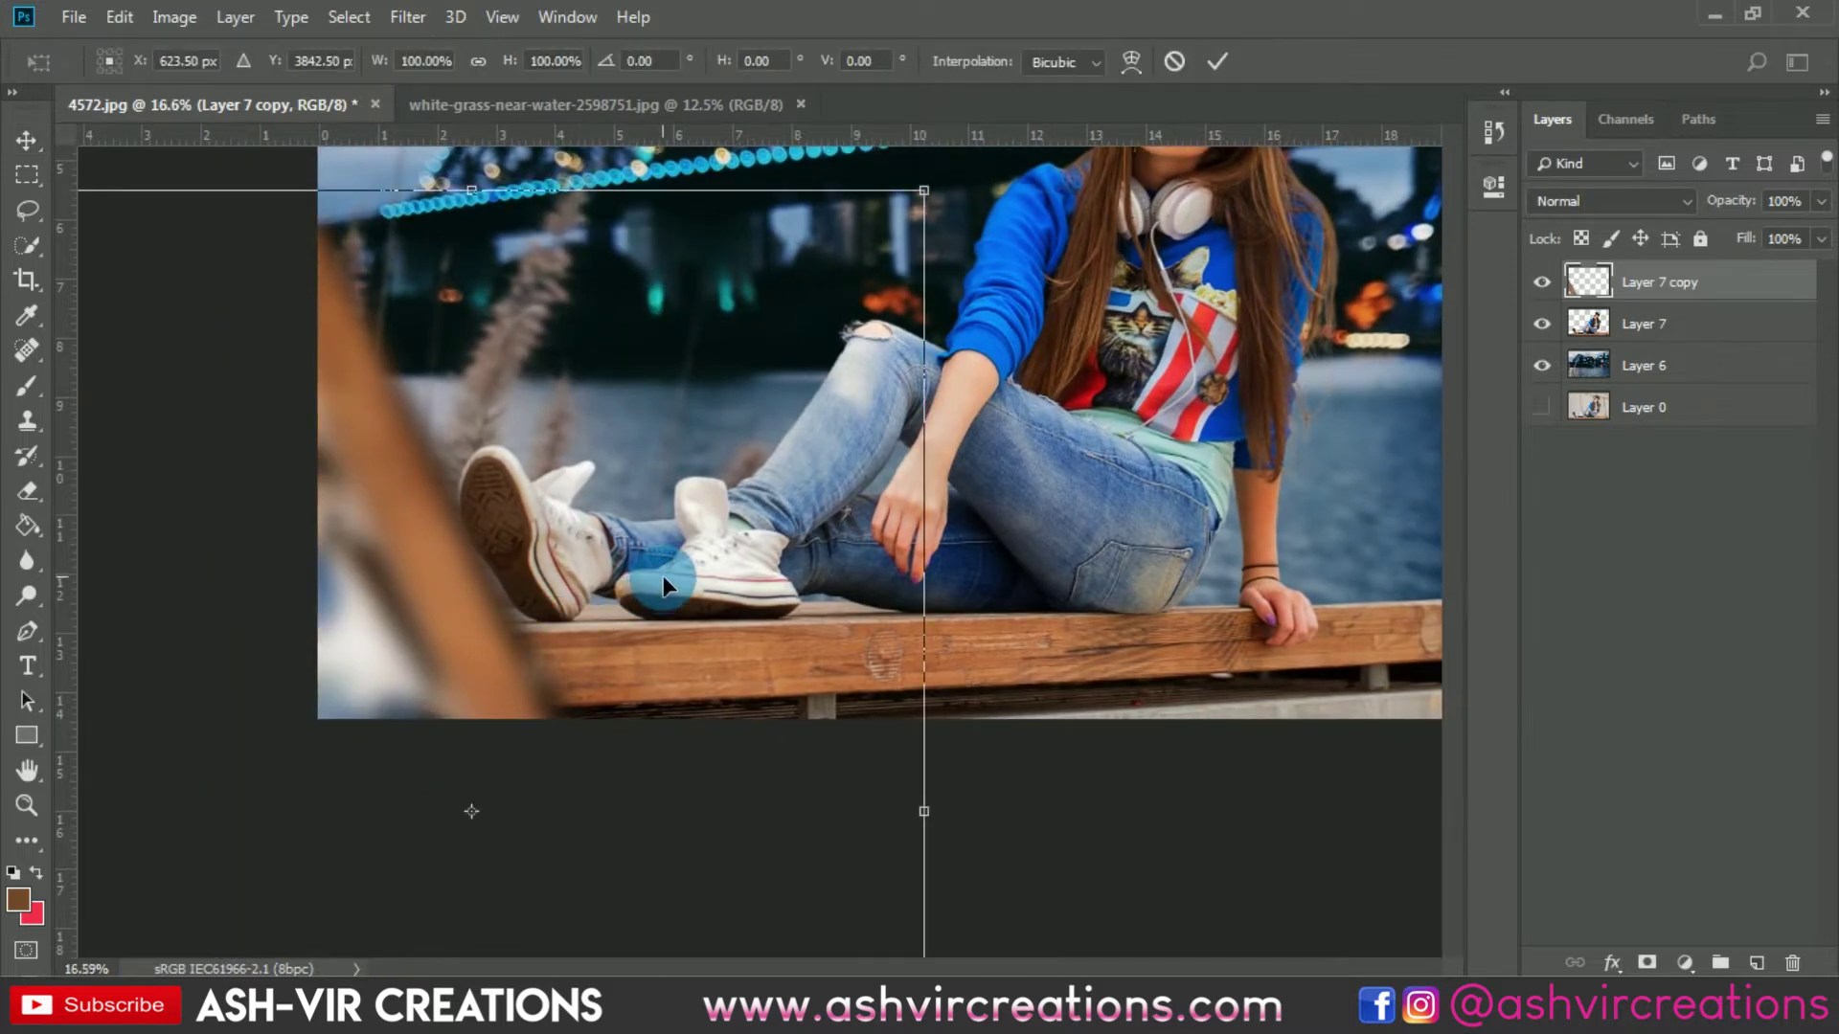
pyautogui.scroll(-3, 662, 576)
pyautogui.moveTo(747, 504); pyautogui.dragTo(860, 485)
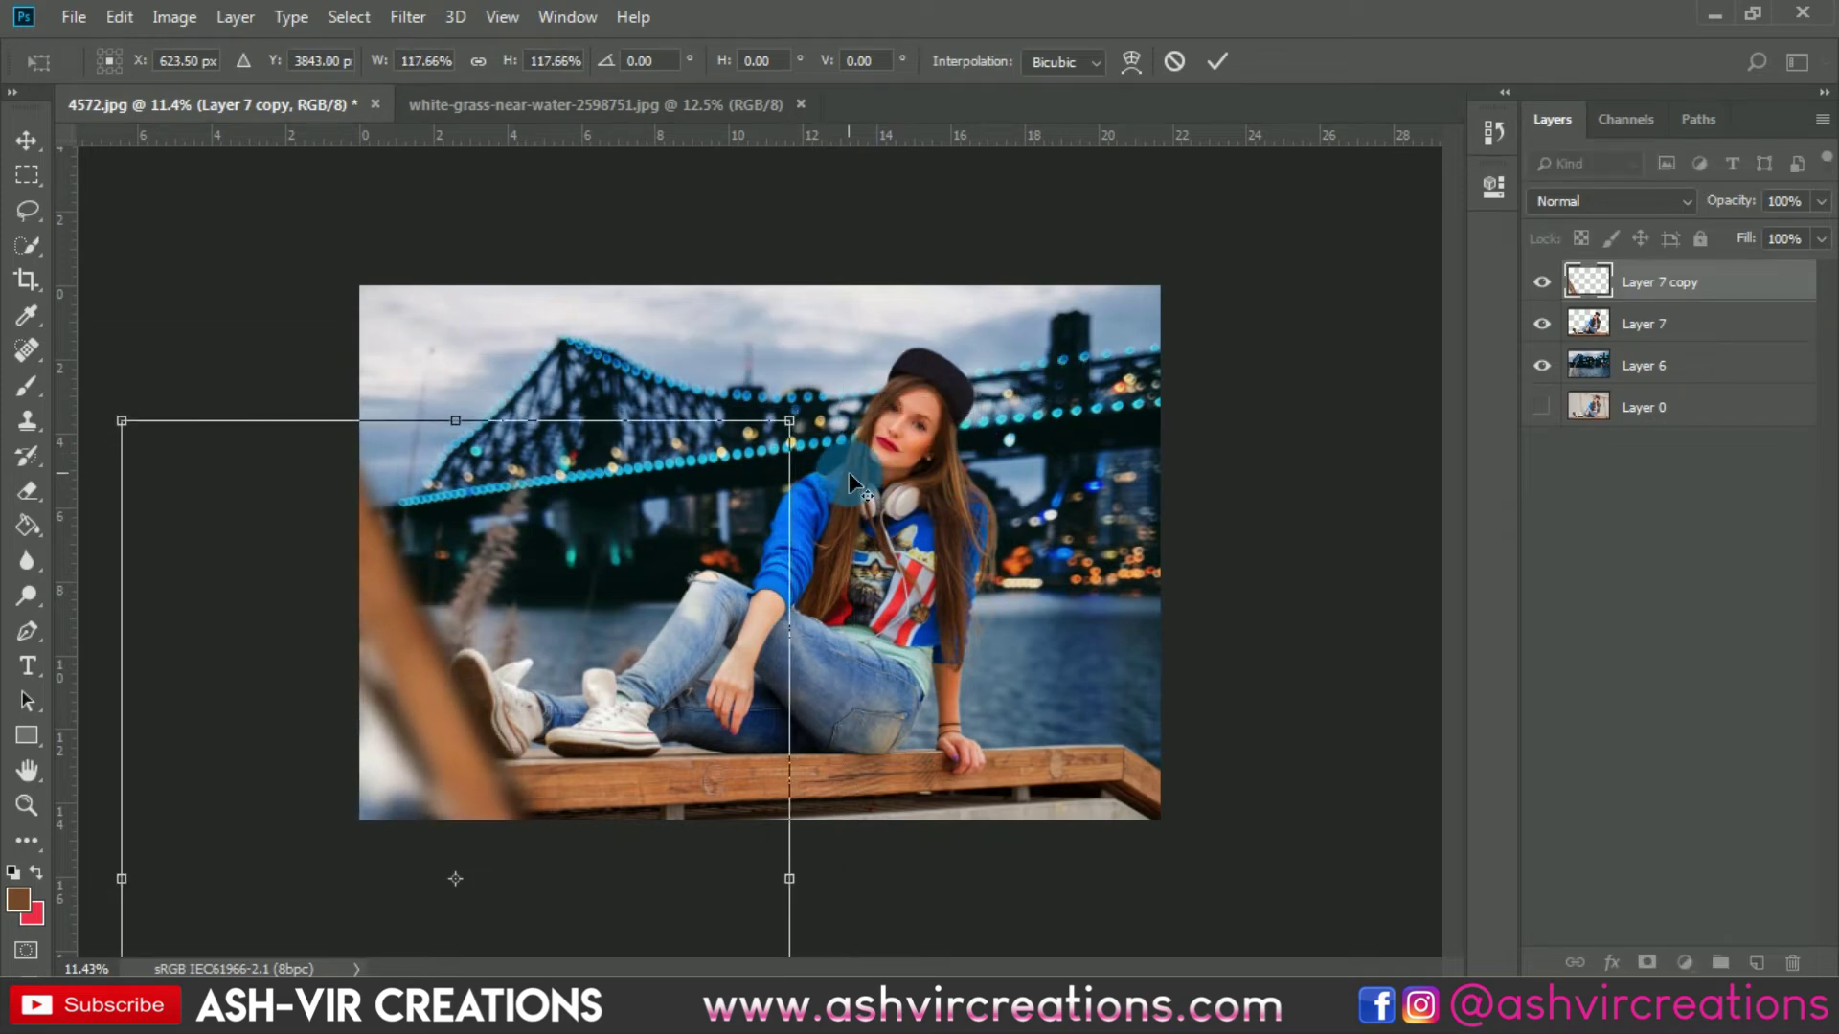
pyautogui.moveTo(948, 601); pyautogui.dragTo(804, 407)
pyautogui.moveTo(641, 780); pyautogui.dragTo(640, 725)
# - Stretch the blurred beam to 179.48% width, rotate it to -10.04°, reposition it in the lower-left corner and apply the transform
pyautogui.scroll(3, 481, 766)
pyautogui.scroll(-5, 481, 766)
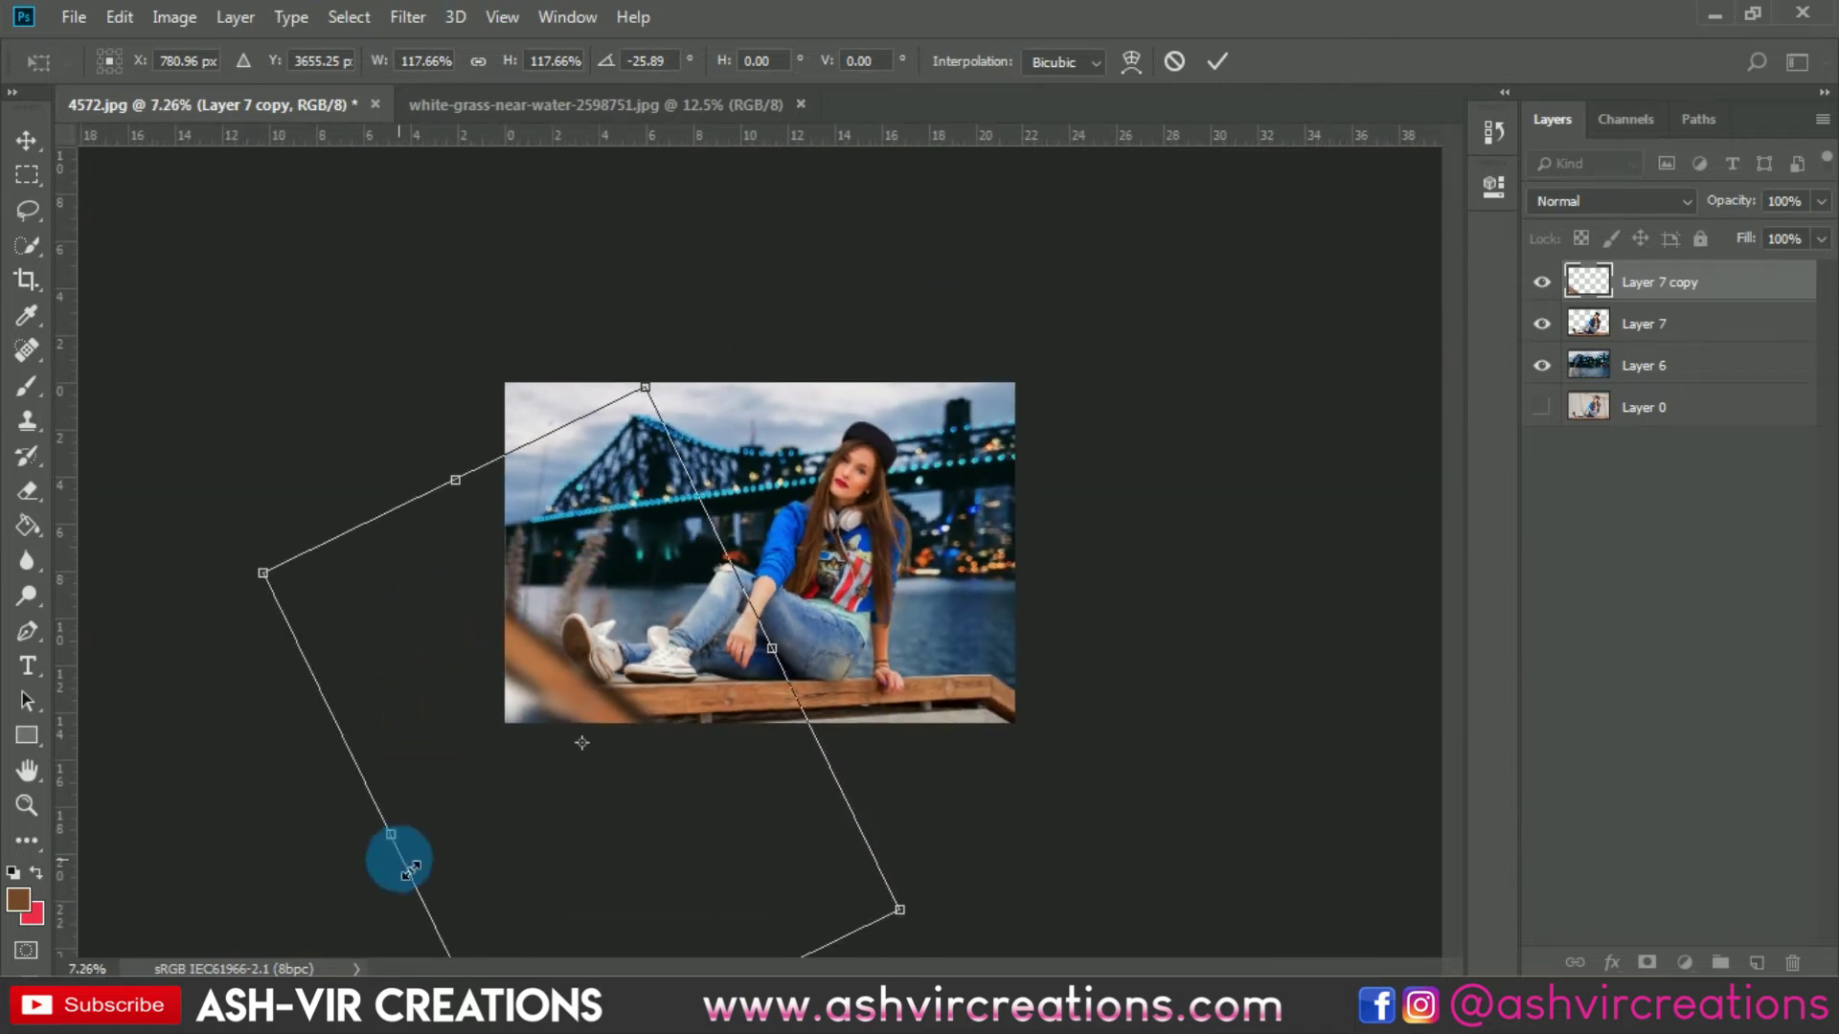
pyautogui.moveTo(411, 866); pyautogui.dragTo(210, 963)
pyautogui.moveTo(534, 779); pyautogui.dragTo(606, 732)
pyautogui.moveTo(954, 551); pyautogui.dragTo(964, 732)
pyautogui.scroll(5, 462, 773)
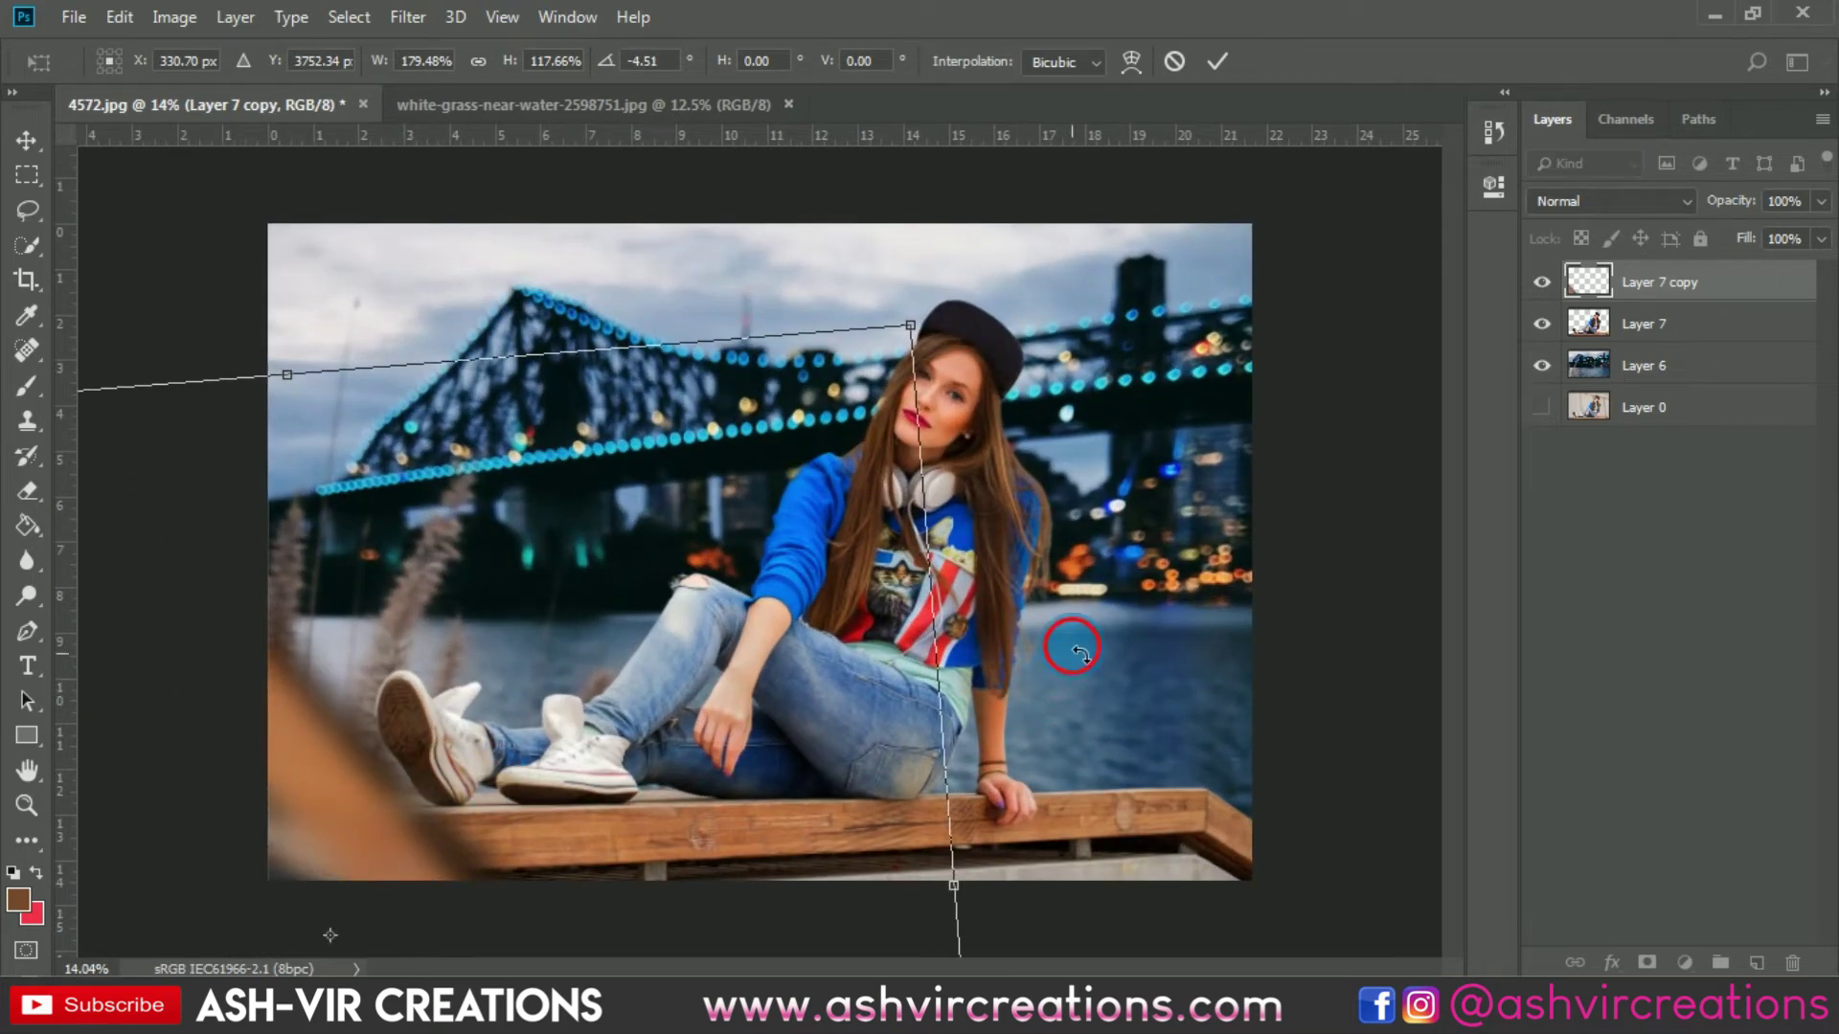
pyautogui.moveTo(1080, 654); pyautogui.dragTo(1049, 584)
pyautogui.moveTo(518, 792)
pyautogui.mouseDown()
pyautogui.moveTo(457, 906)
pyautogui.moveTo(573, 791)
pyautogui.moveTo(544, 794)
pyautogui.mouseUp()
pyautogui.doubleClick(477, 791)
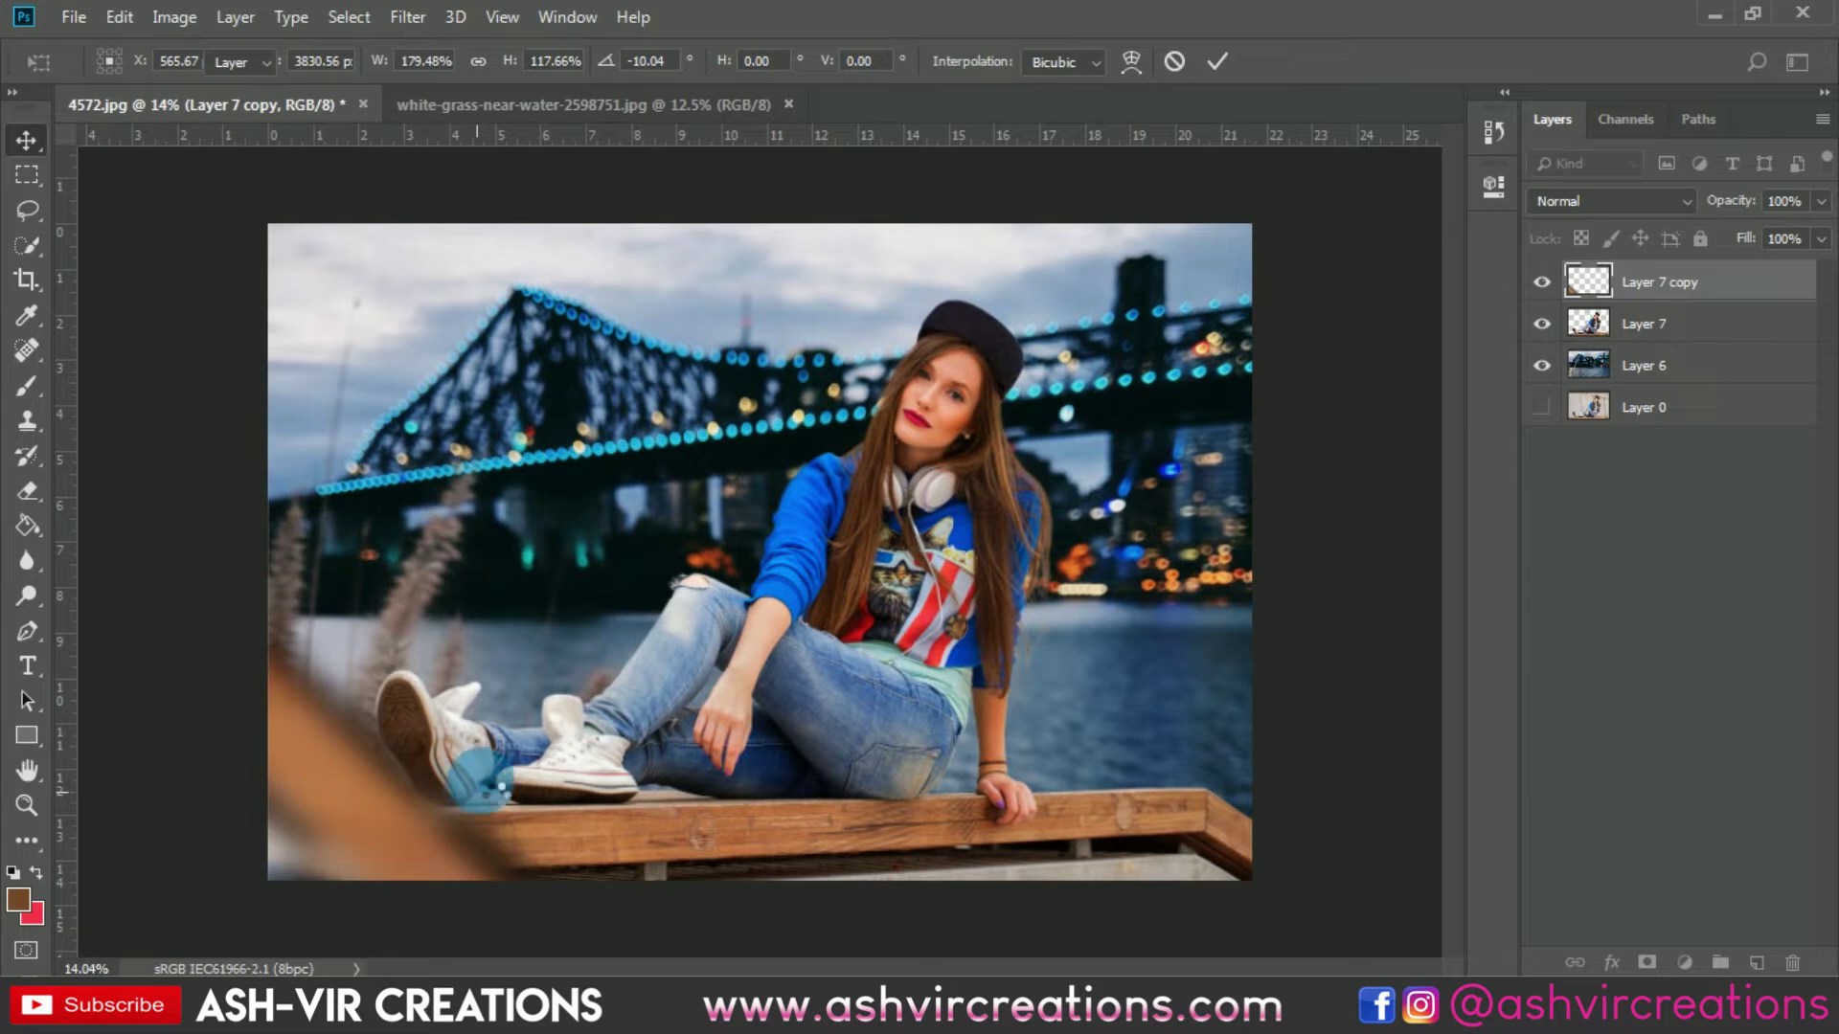
# - Duplicate the blurred beam as Layer 7 copy 2 across the photo and start rotating the duplicate with Free Transform
pyautogui.scroll(-3, 497, 758)
pyautogui.moveTo(487, 730); pyautogui.dragTo(862, 727)
pyautogui.hotkey('ctrl', 't')
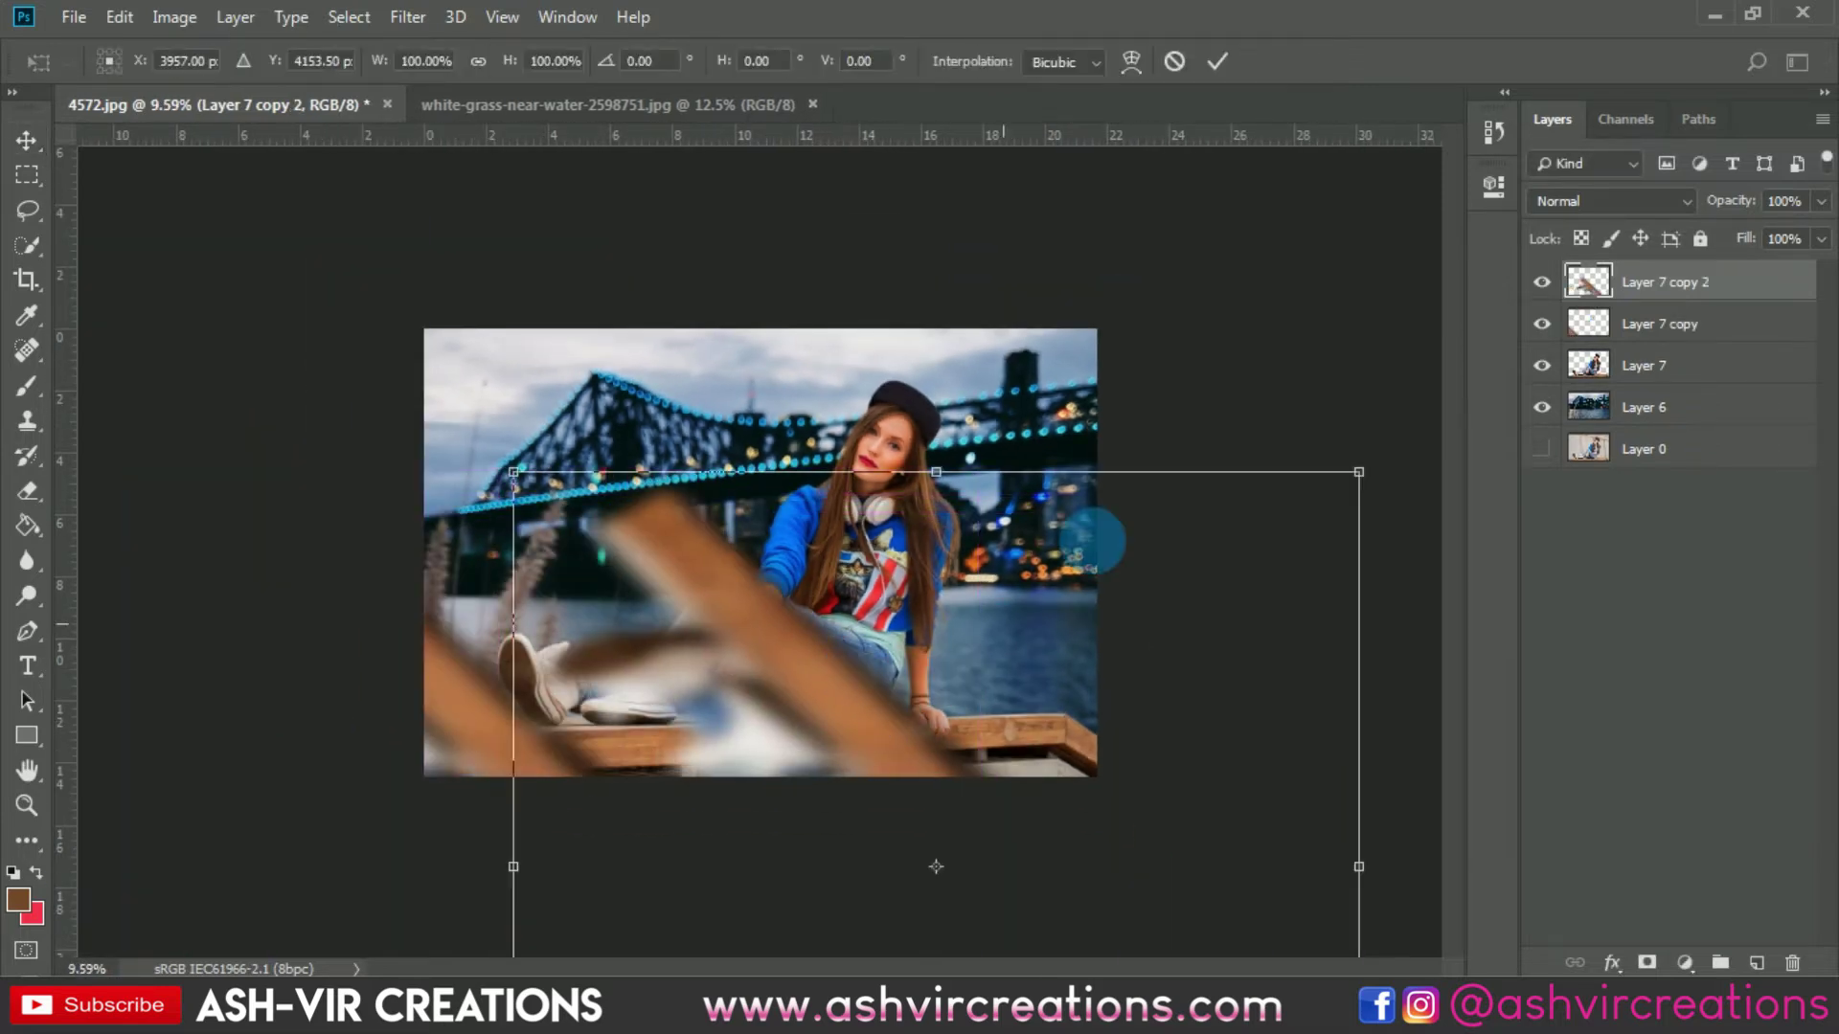
pyautogui.rightClick(927, 623)
pyautogui.click(1331, 385)
pyautogui.moveTo(1337, 382); pyautogui.dragTo(450, 383)
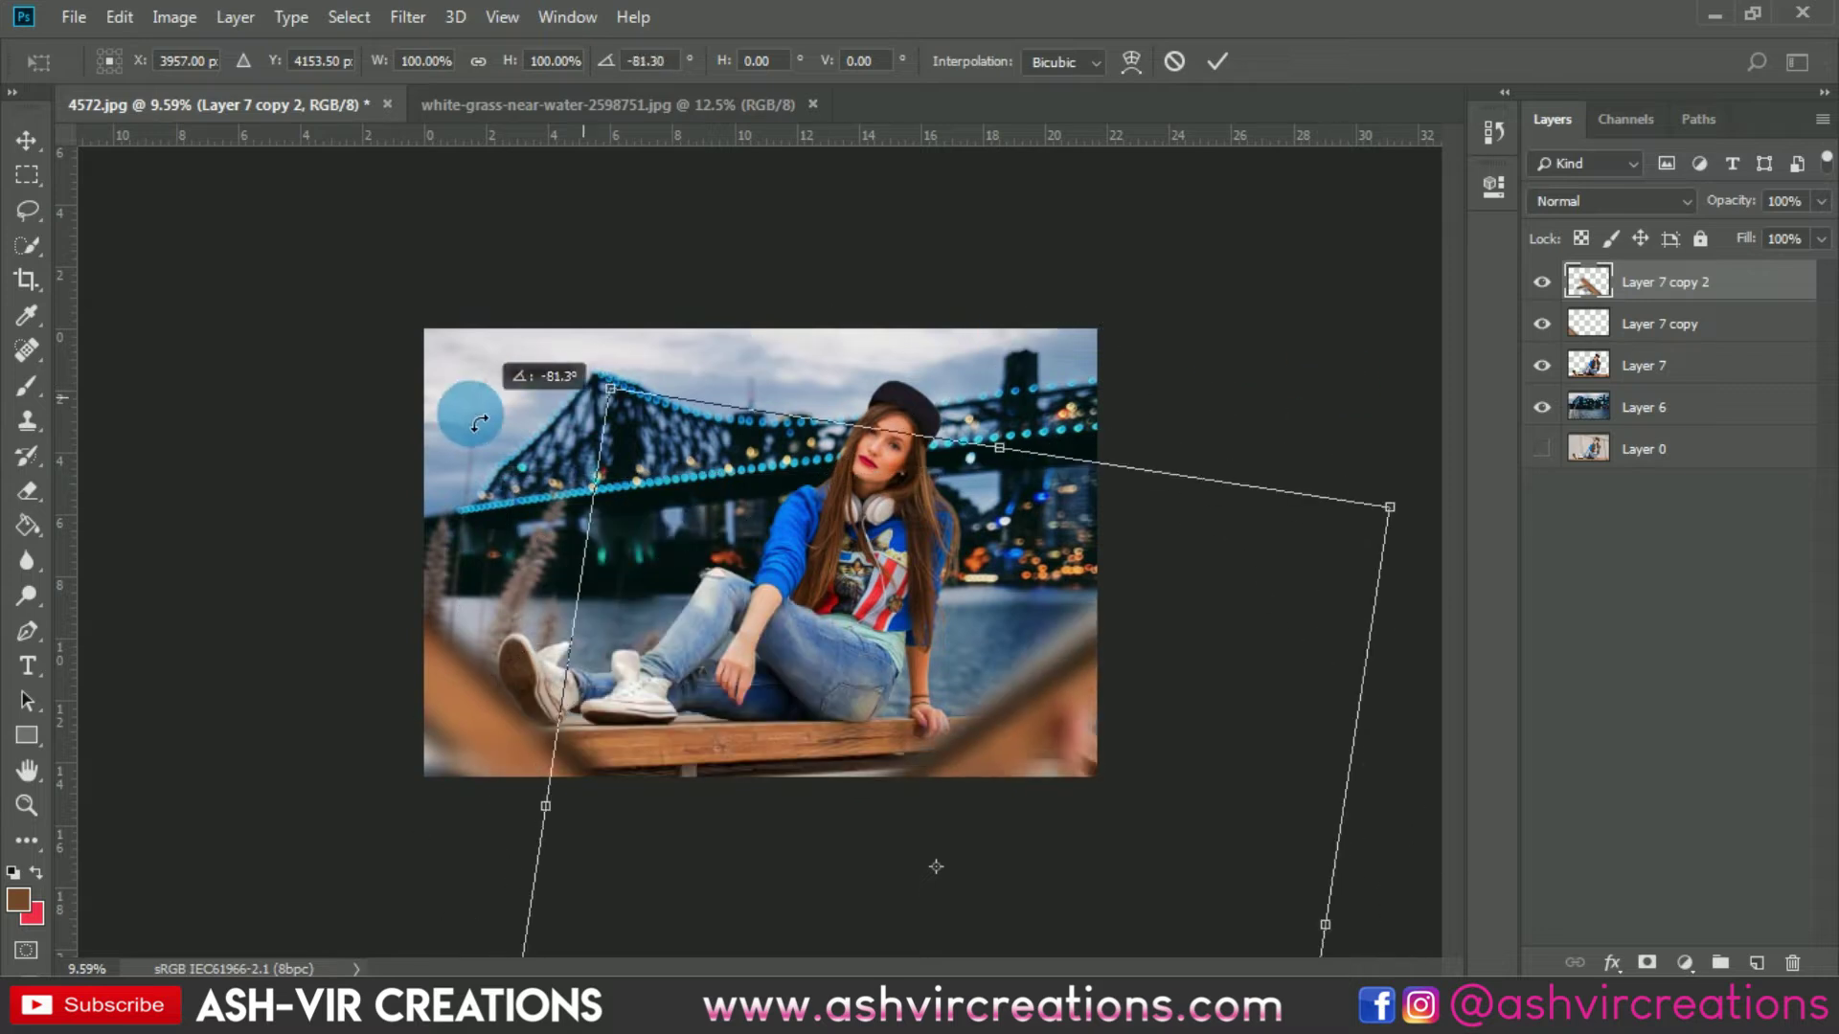
# - Rotate Layer 7 copy 2 to -49.36°, position it over the bench's lower-right edge and apply the transform
pyautogui.moveTo(1051, 673); pyautogui.dragTo(1041, 874)
pyautogui.moveTo(1275, 418); pyautogui.dragTo(968, 853)
pyautogui.moveTo(1216, 557); pyautogui.dragTo(1280, 613)
pyautogui.moveTo(962, 845); pyautogui.dragTo(919, 811)
pyautogui.doubleClick(973, 766)
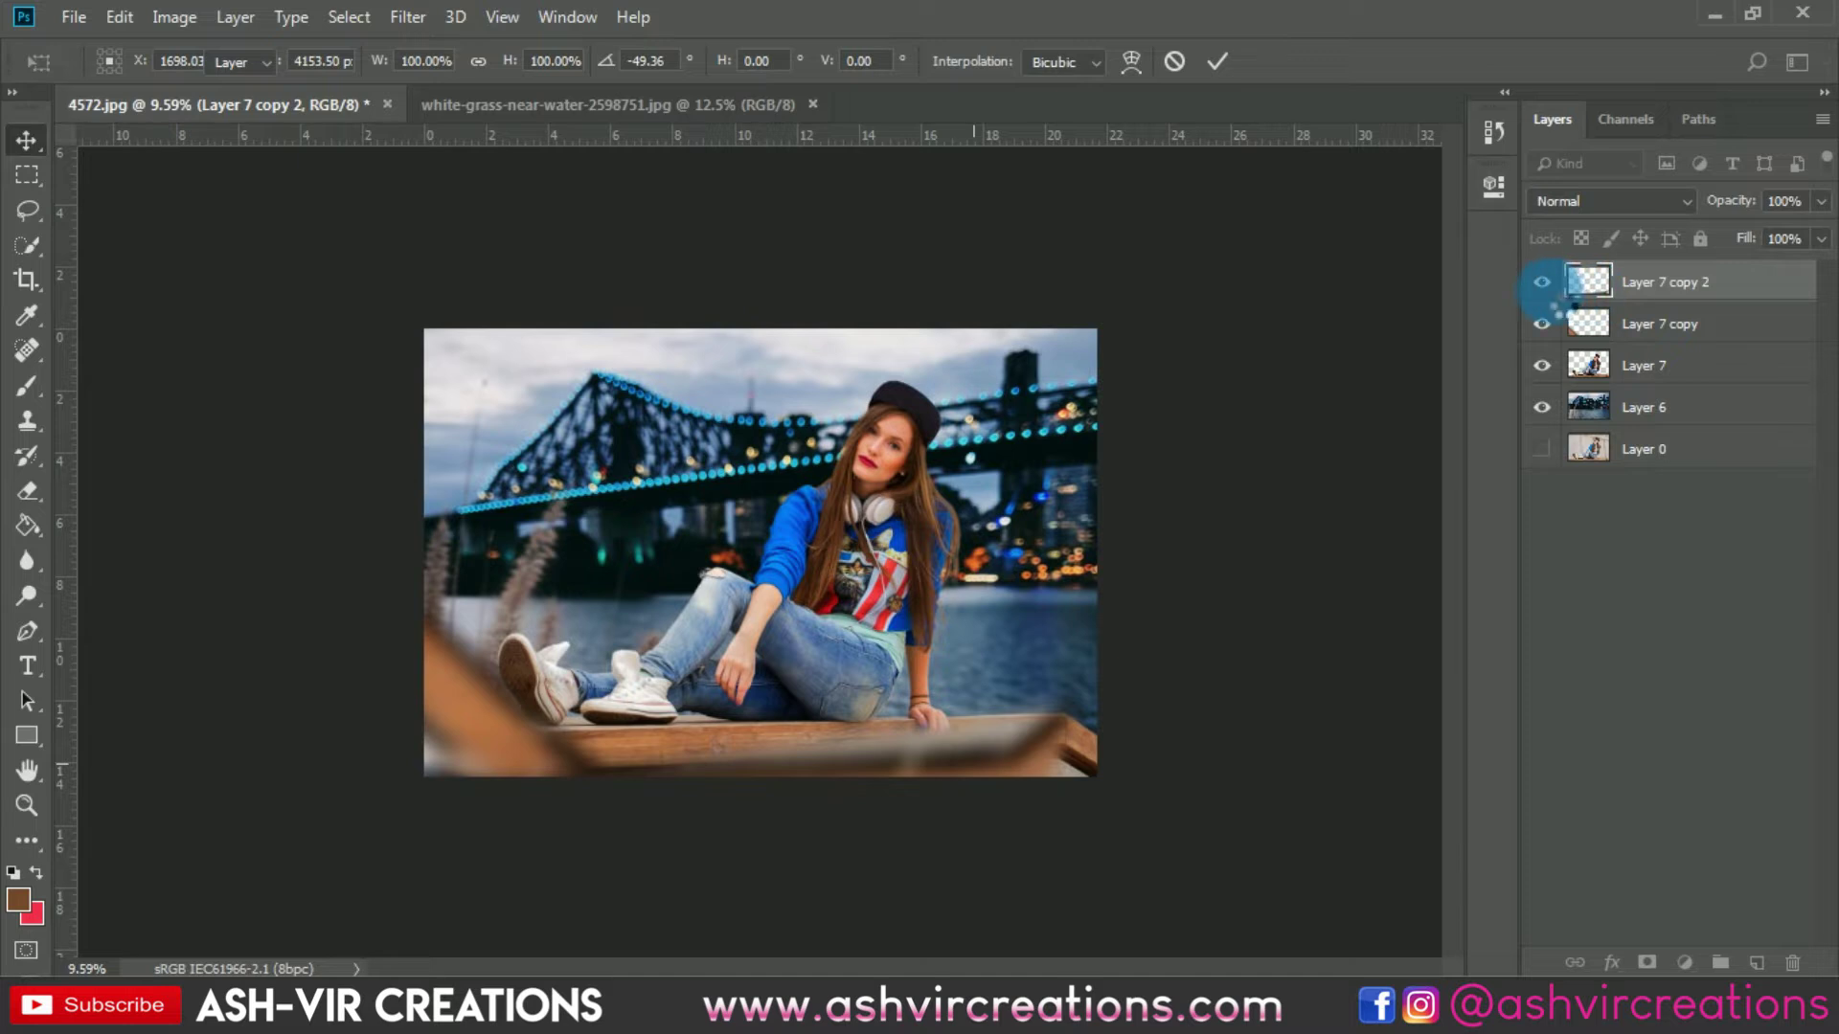
# - Compare the photo with and without Layer 7 copy 2 and shift that blurred beam into the photo's bottom-right corner
pyautogui.scroll(1, 1554, 299)
pyautogui.click(1549, 280)
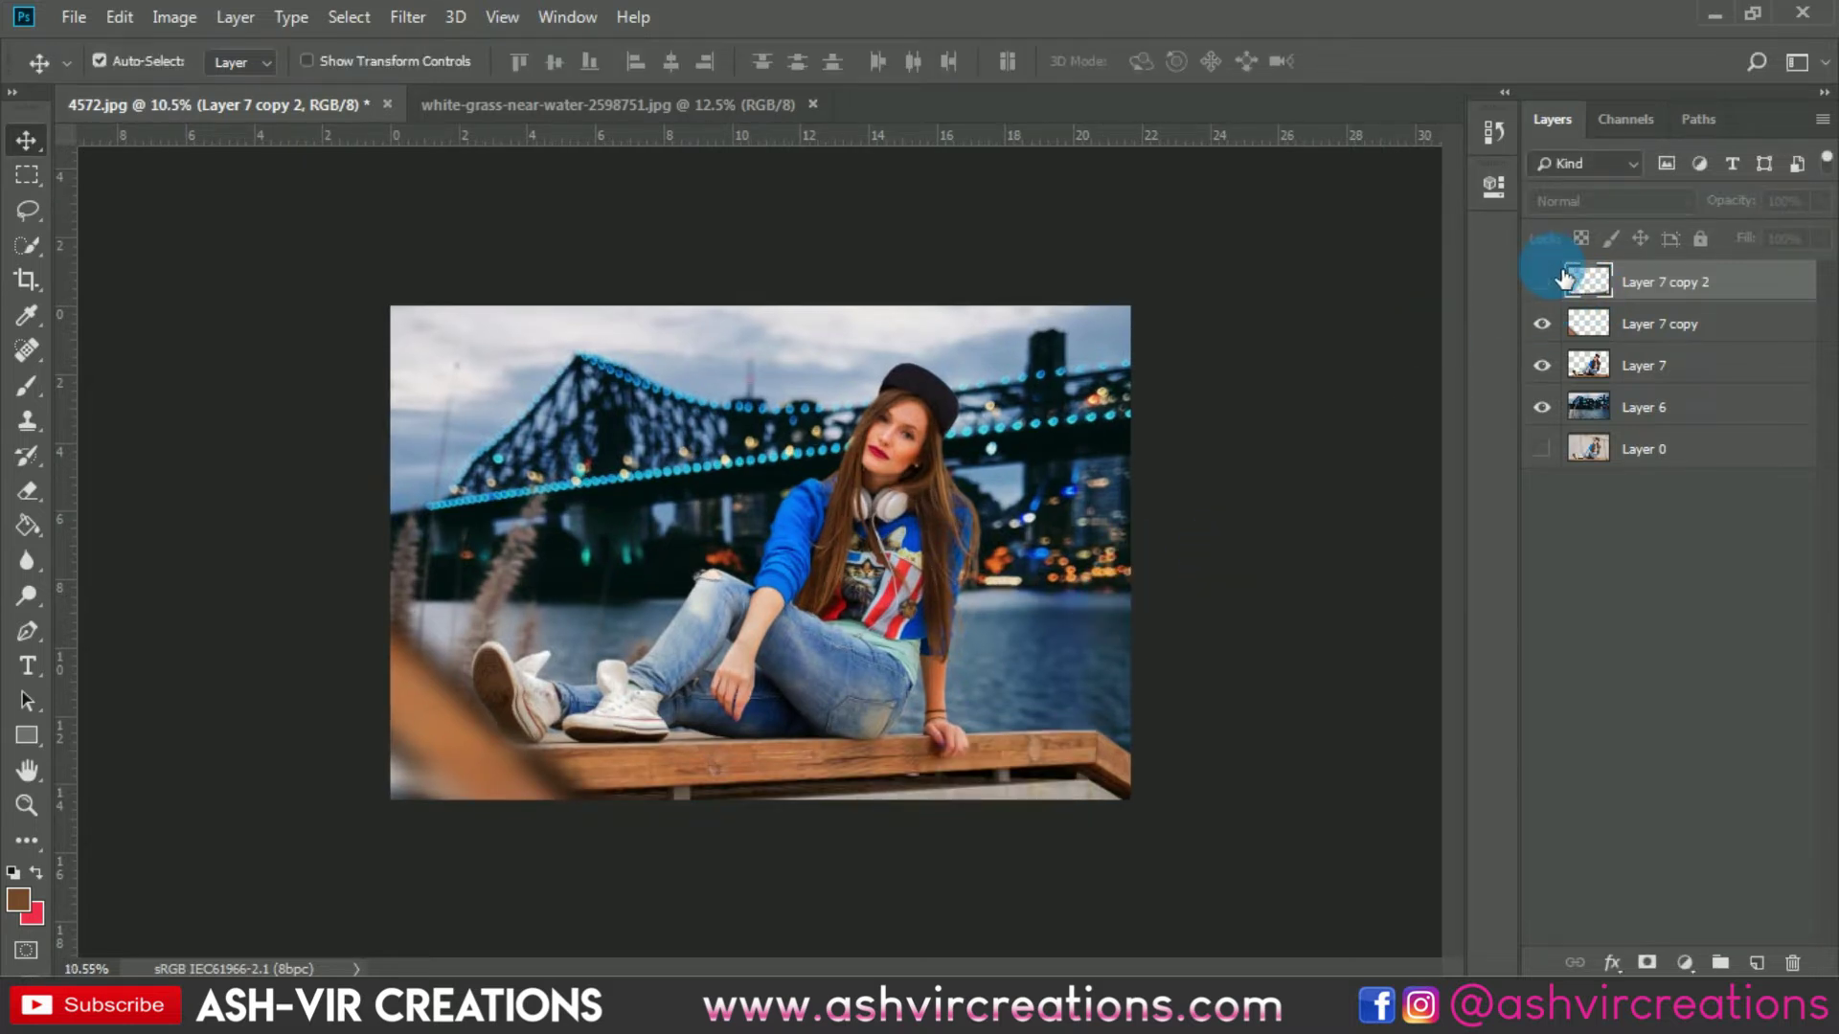
pyautogui.click(1544, 280)
pyautogui.moveTo(969, 791); pyautogui.dragTo(1118, 789)
pyautogui.click(1548, 282)
pyautogui.click(1547, 281)
pyautogui.scroll(3, 1146, 787)
pyautogui.moveTo(1179, 753); pyautogui.dragTo(1086, 557)
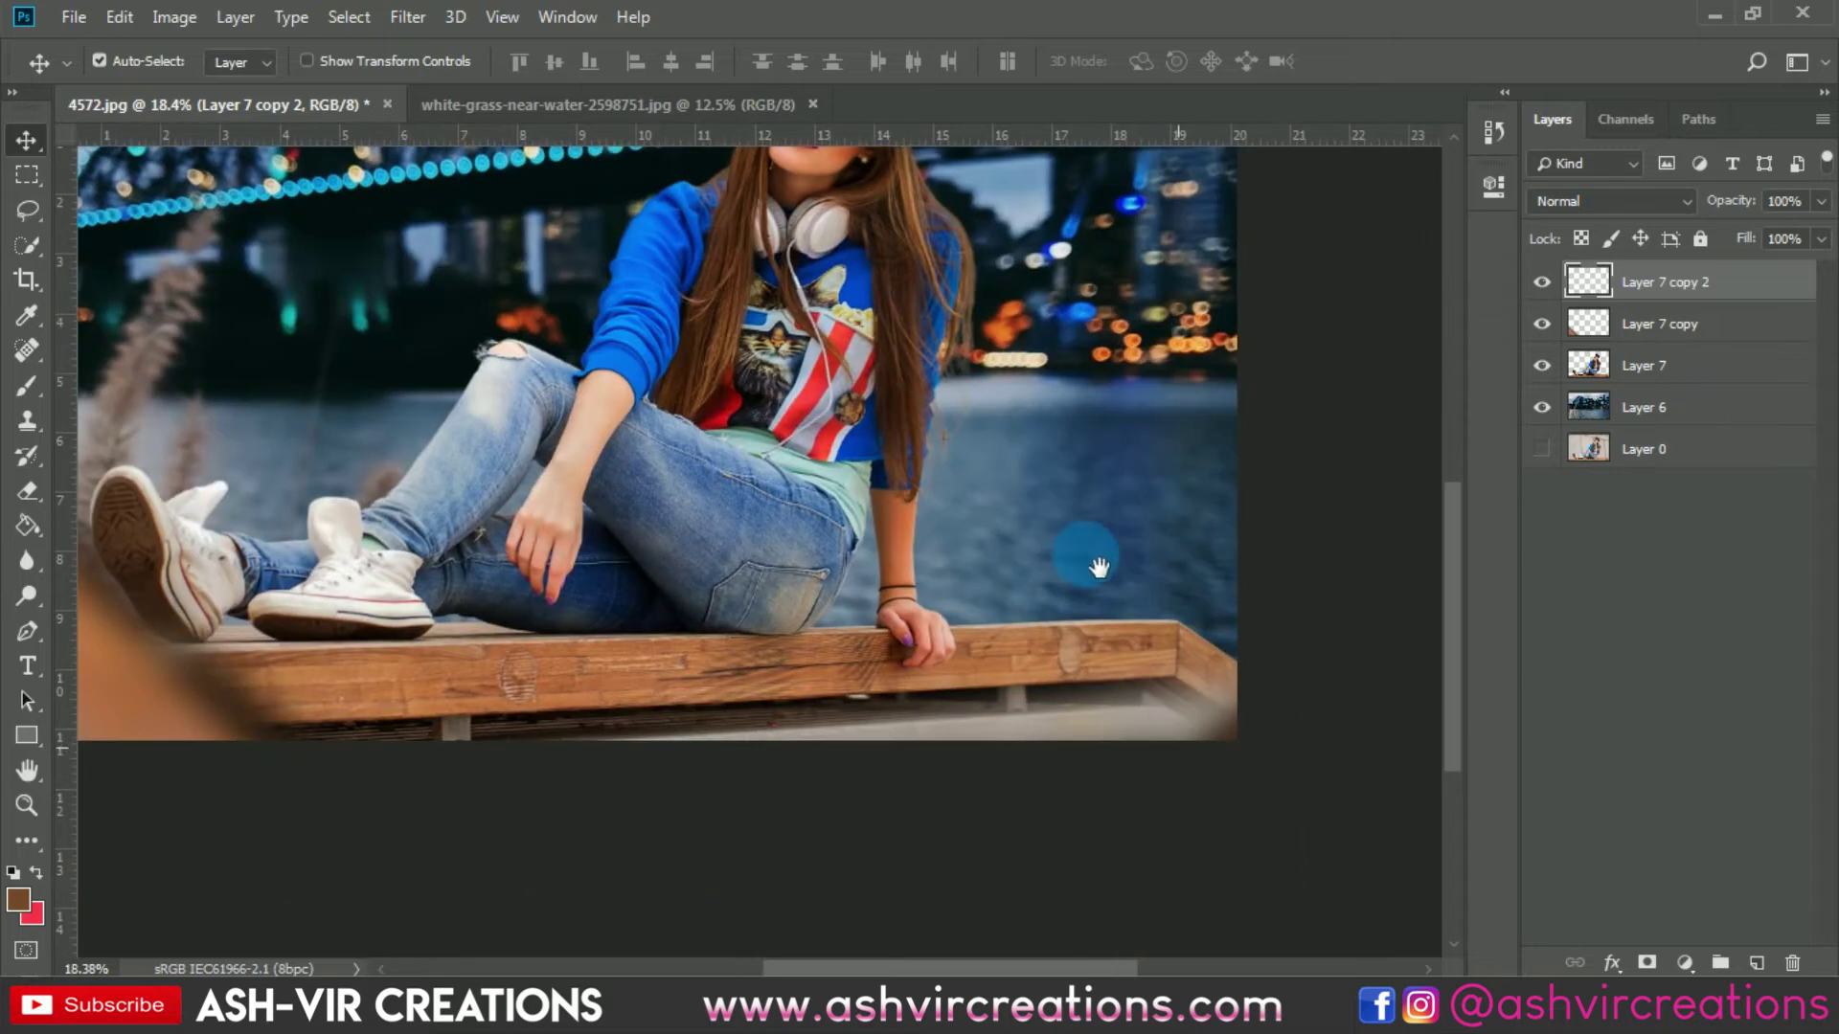
pyautogui.moveTo(1176, 699); pyautogui.dragTo(1203, 738)
pyautogui.scroll(-2, 1251, 423)
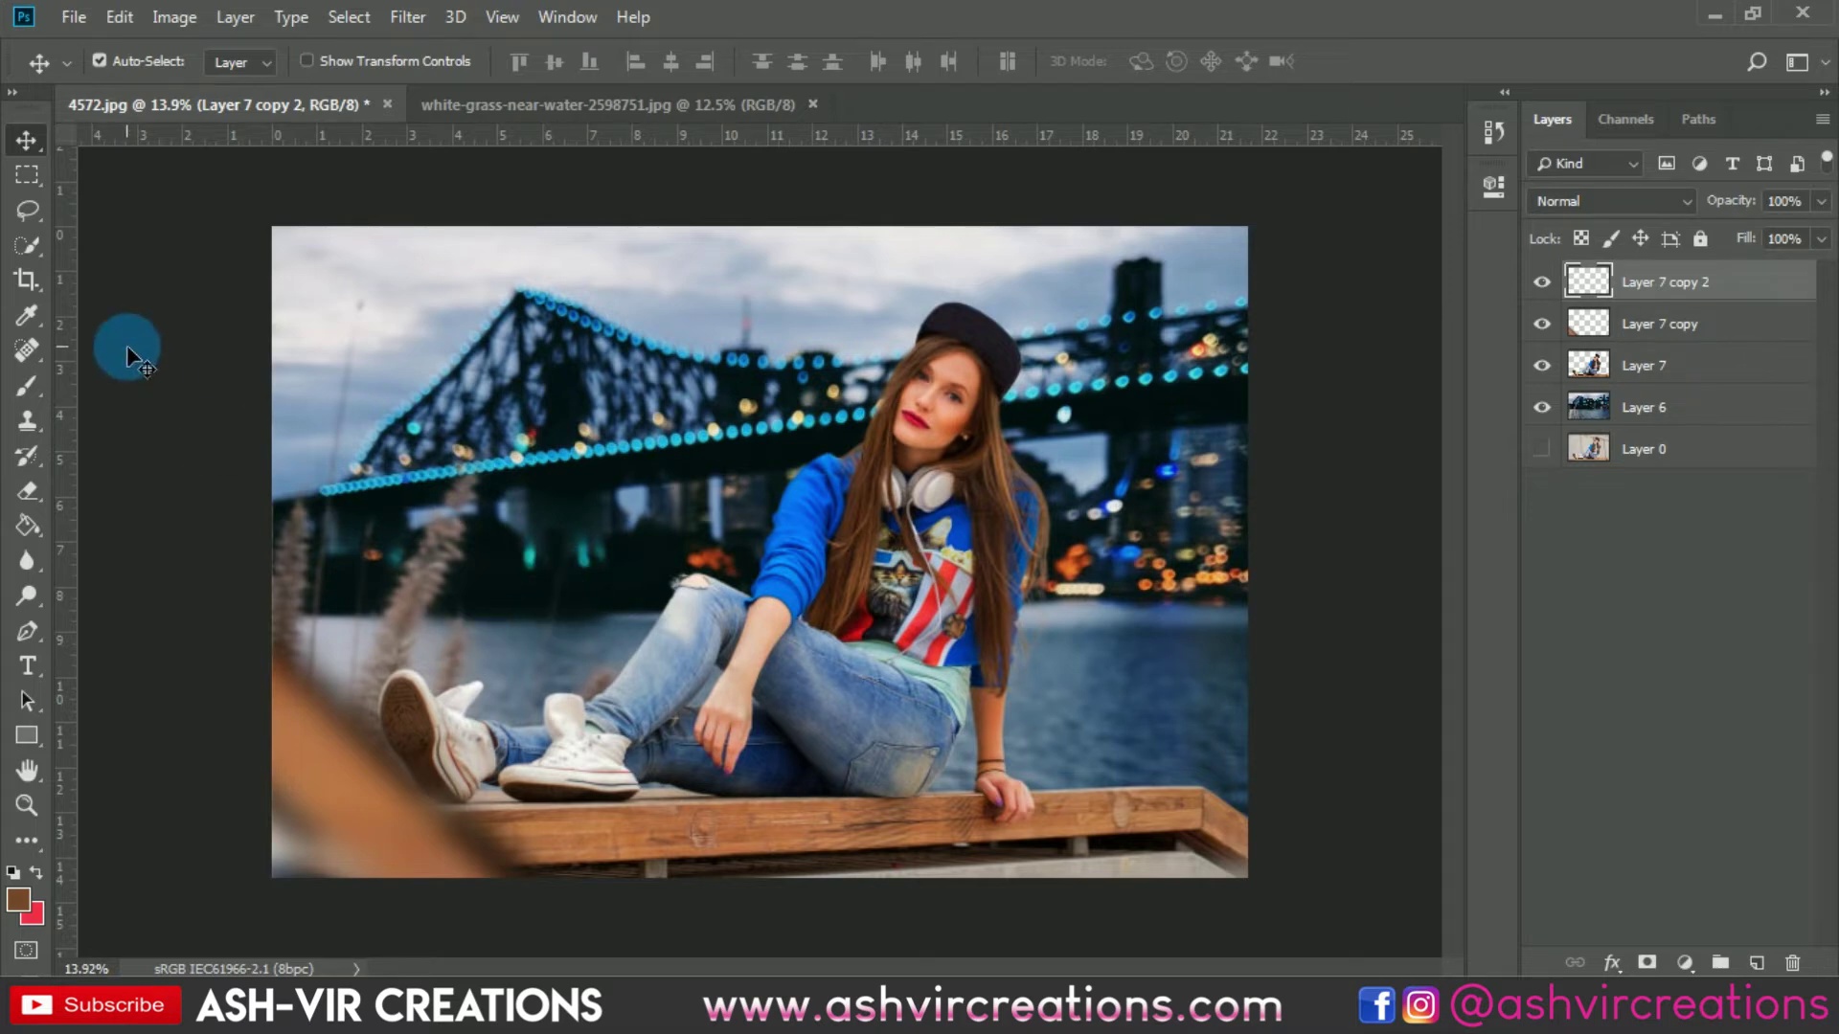
# - Crop the document to the full canvas so the blurred parts outside the photo are cut off
pyautogui.click(26, 278)
pyautogui.click(616, 332)
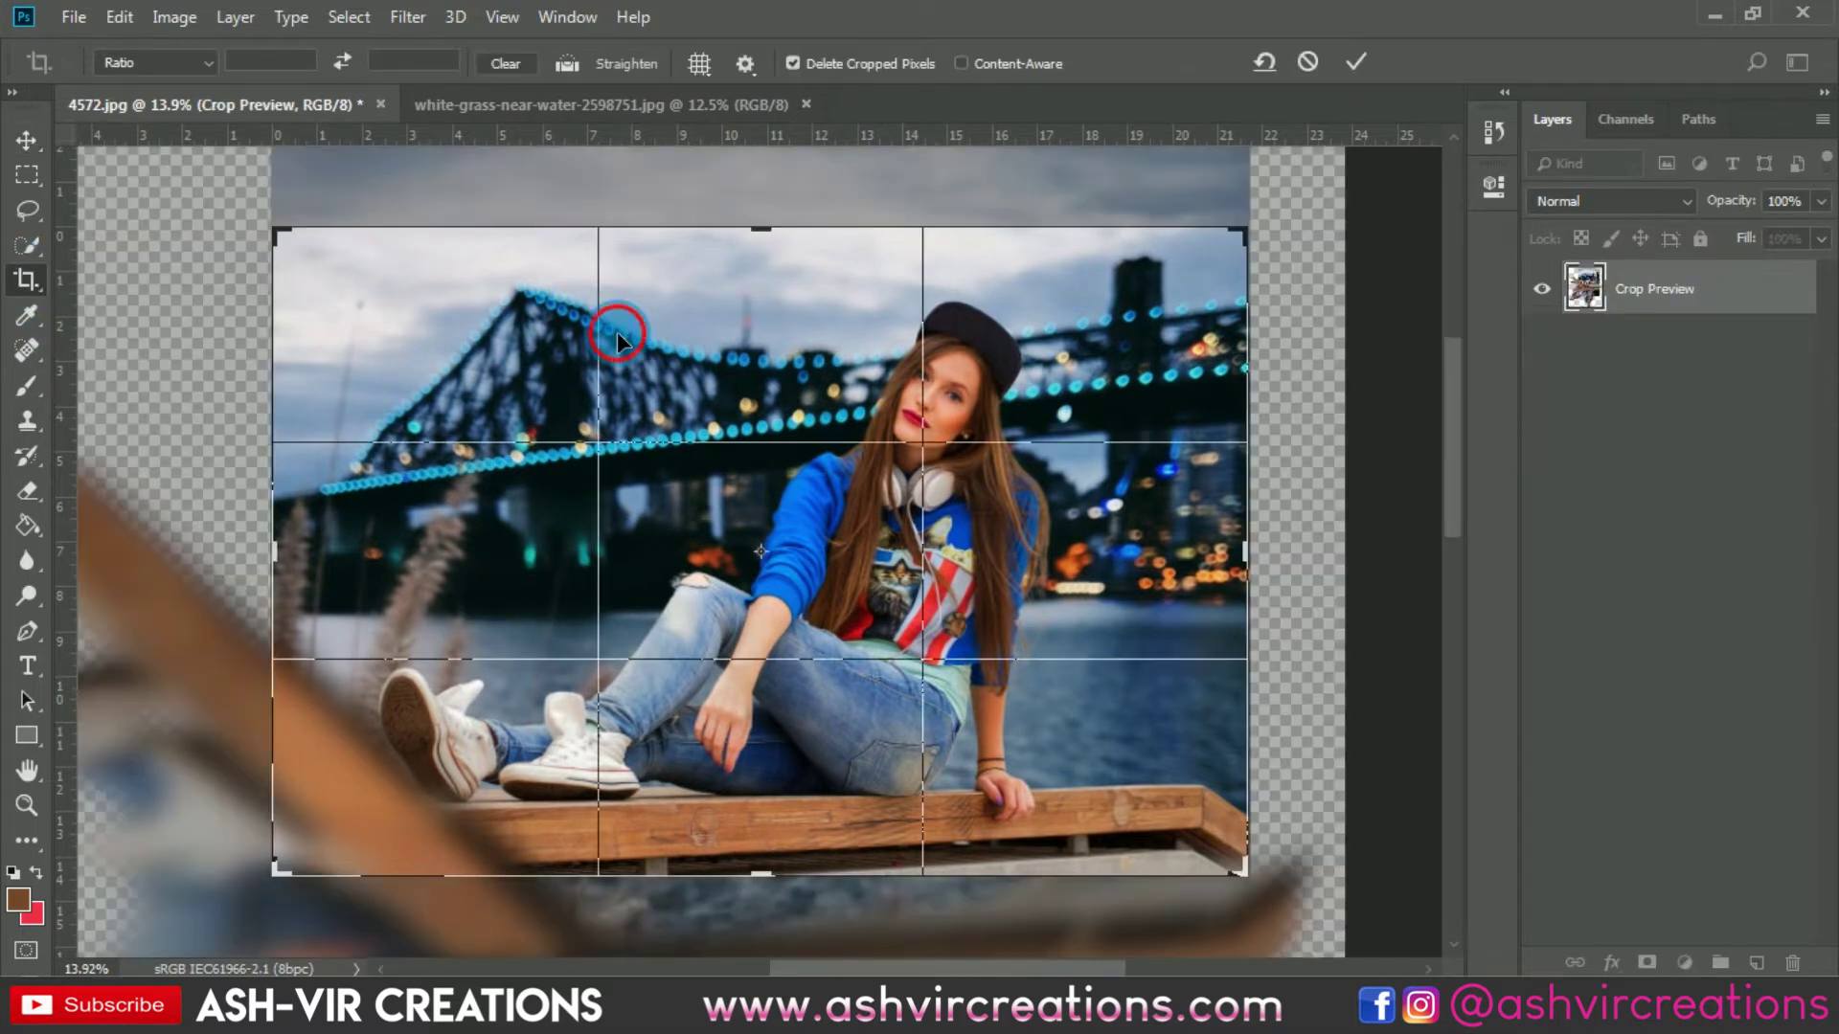
pyautogui.click(1356, 62)
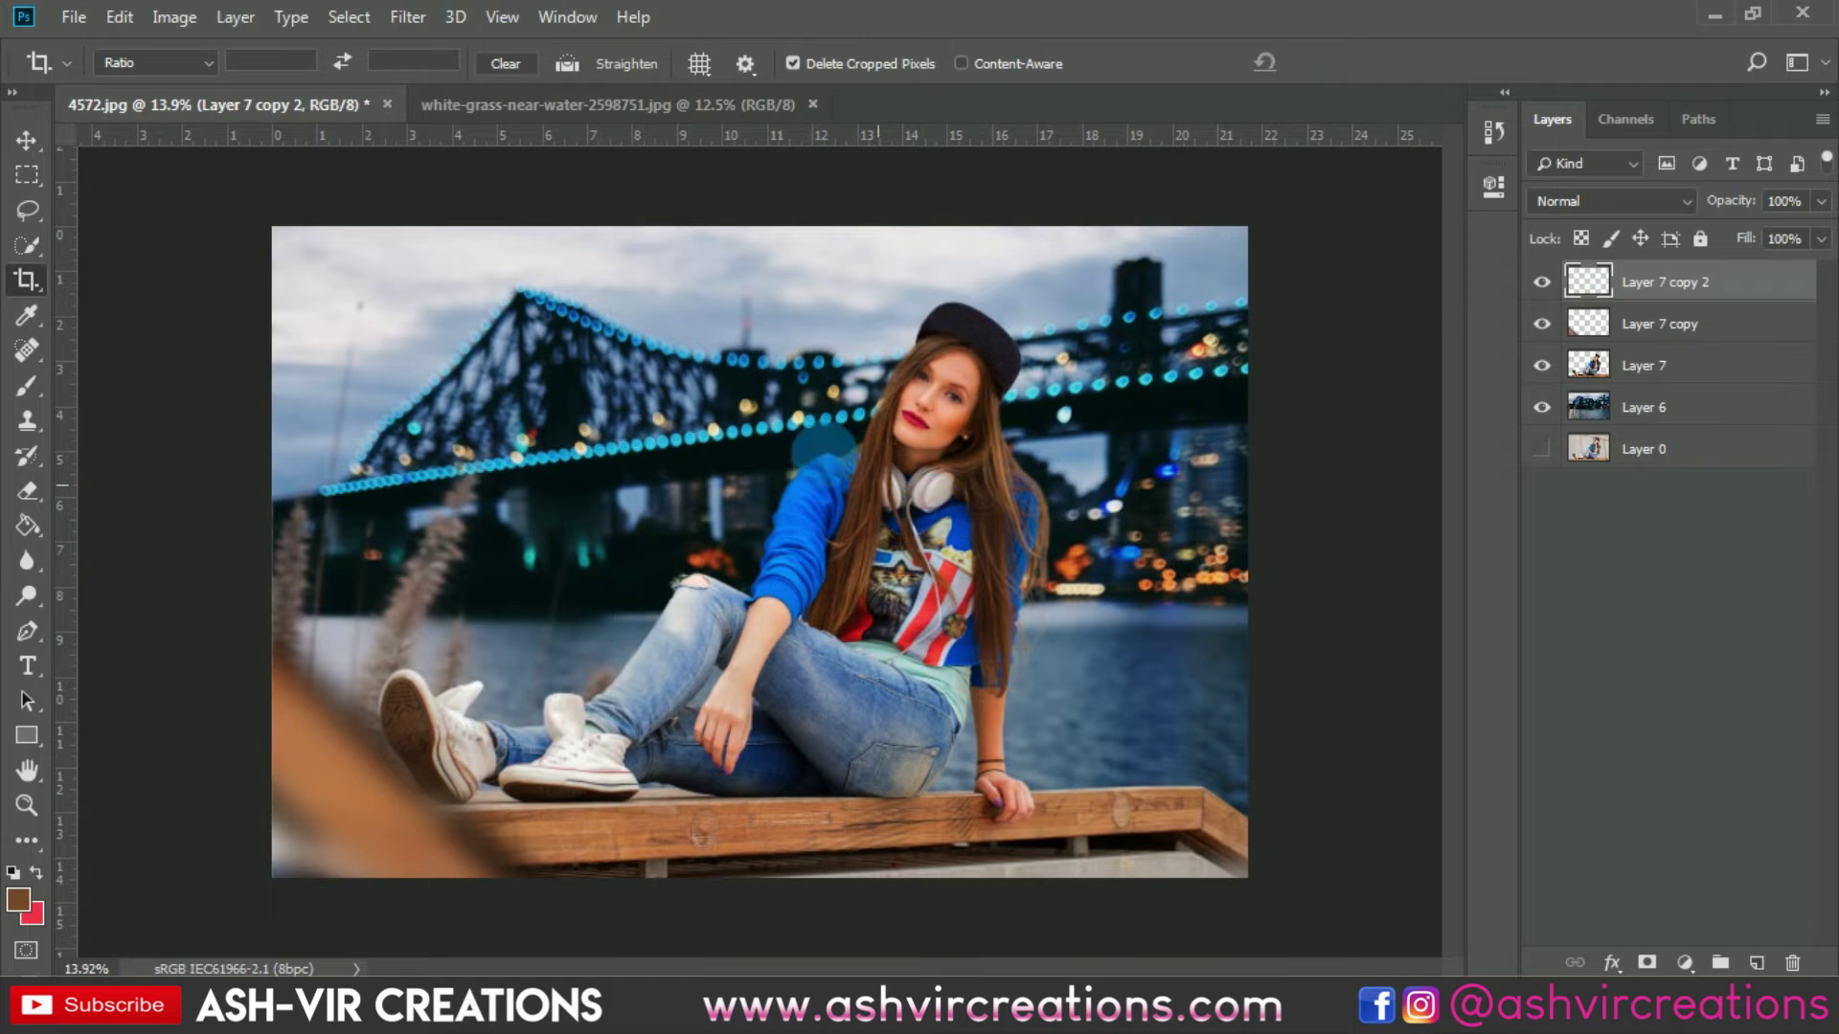
pyautogui.press('v')
# - Merge Layer 7 copy 2, Layer 7 copy, Layer 7 and Layer 6 into one layer
pyautogui.scroll(-1, 903, 450)
pyautogui.keyDown('shift'); pyautogui.click(1671, 412); pyautogui.keyUp('shift')
pyautogui.rightClick(1657, 402)
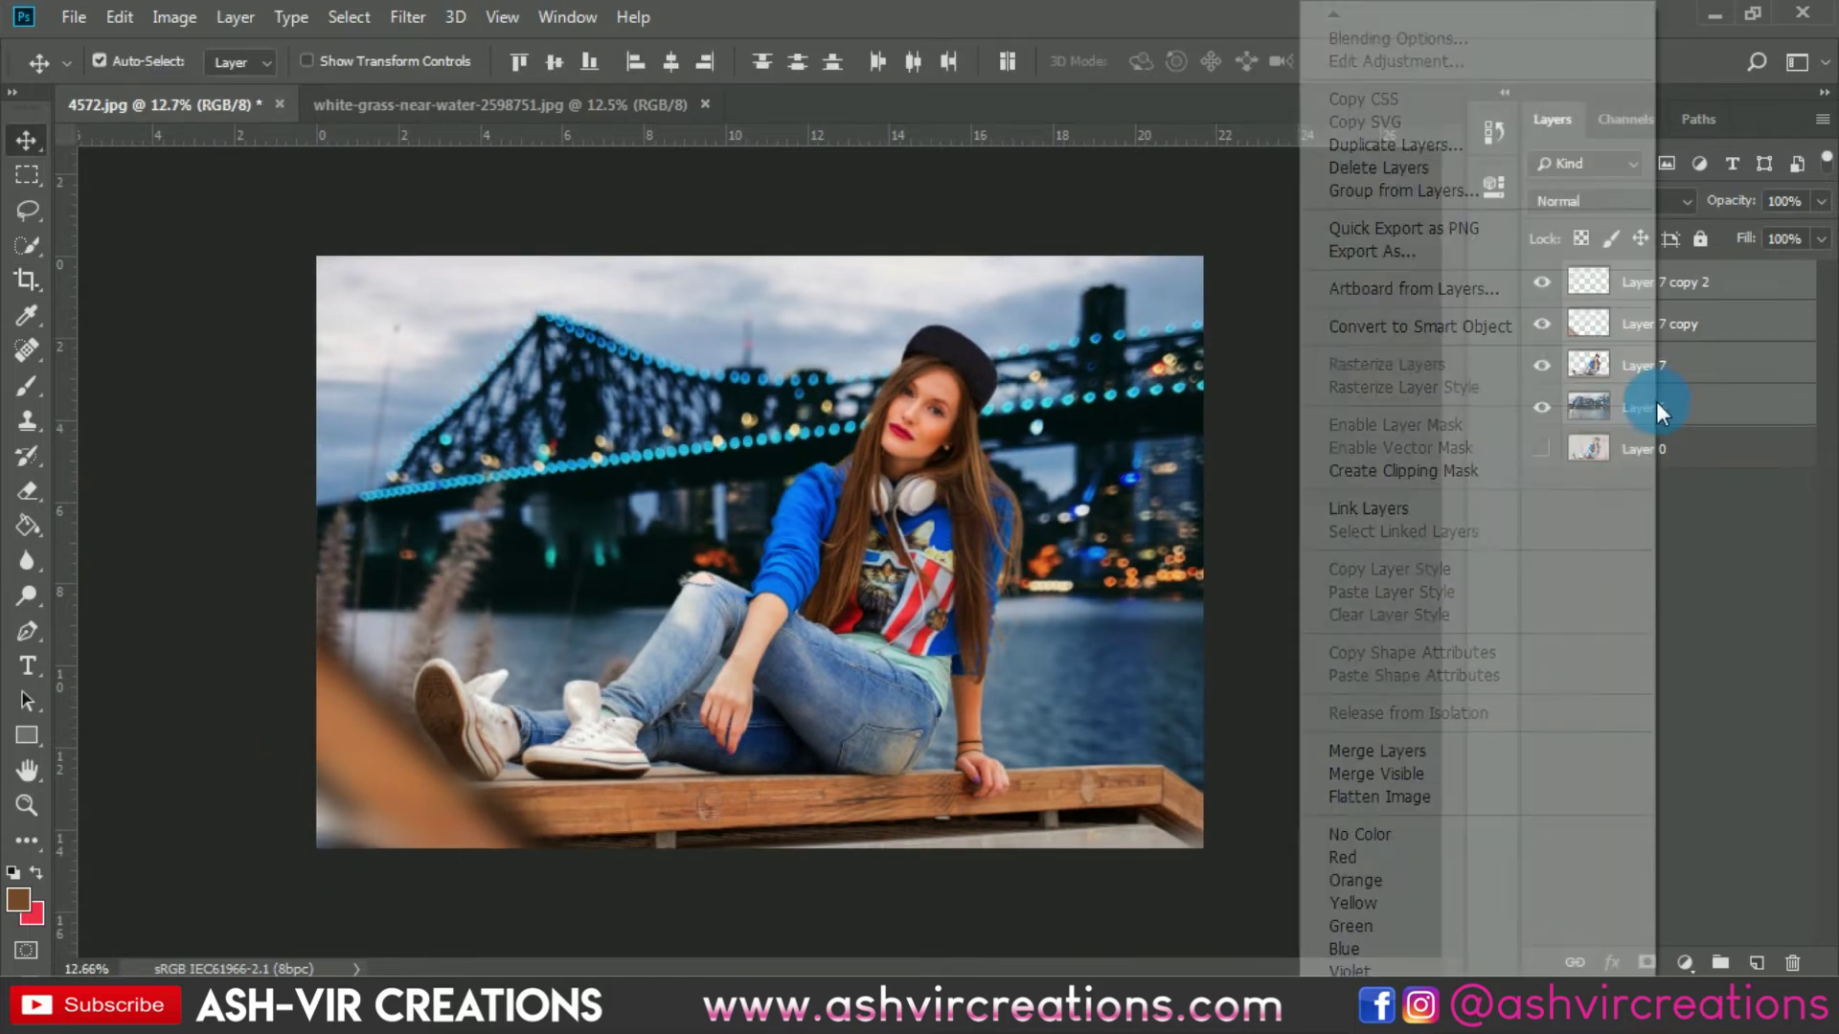
pyautogui.click(1394, 740)
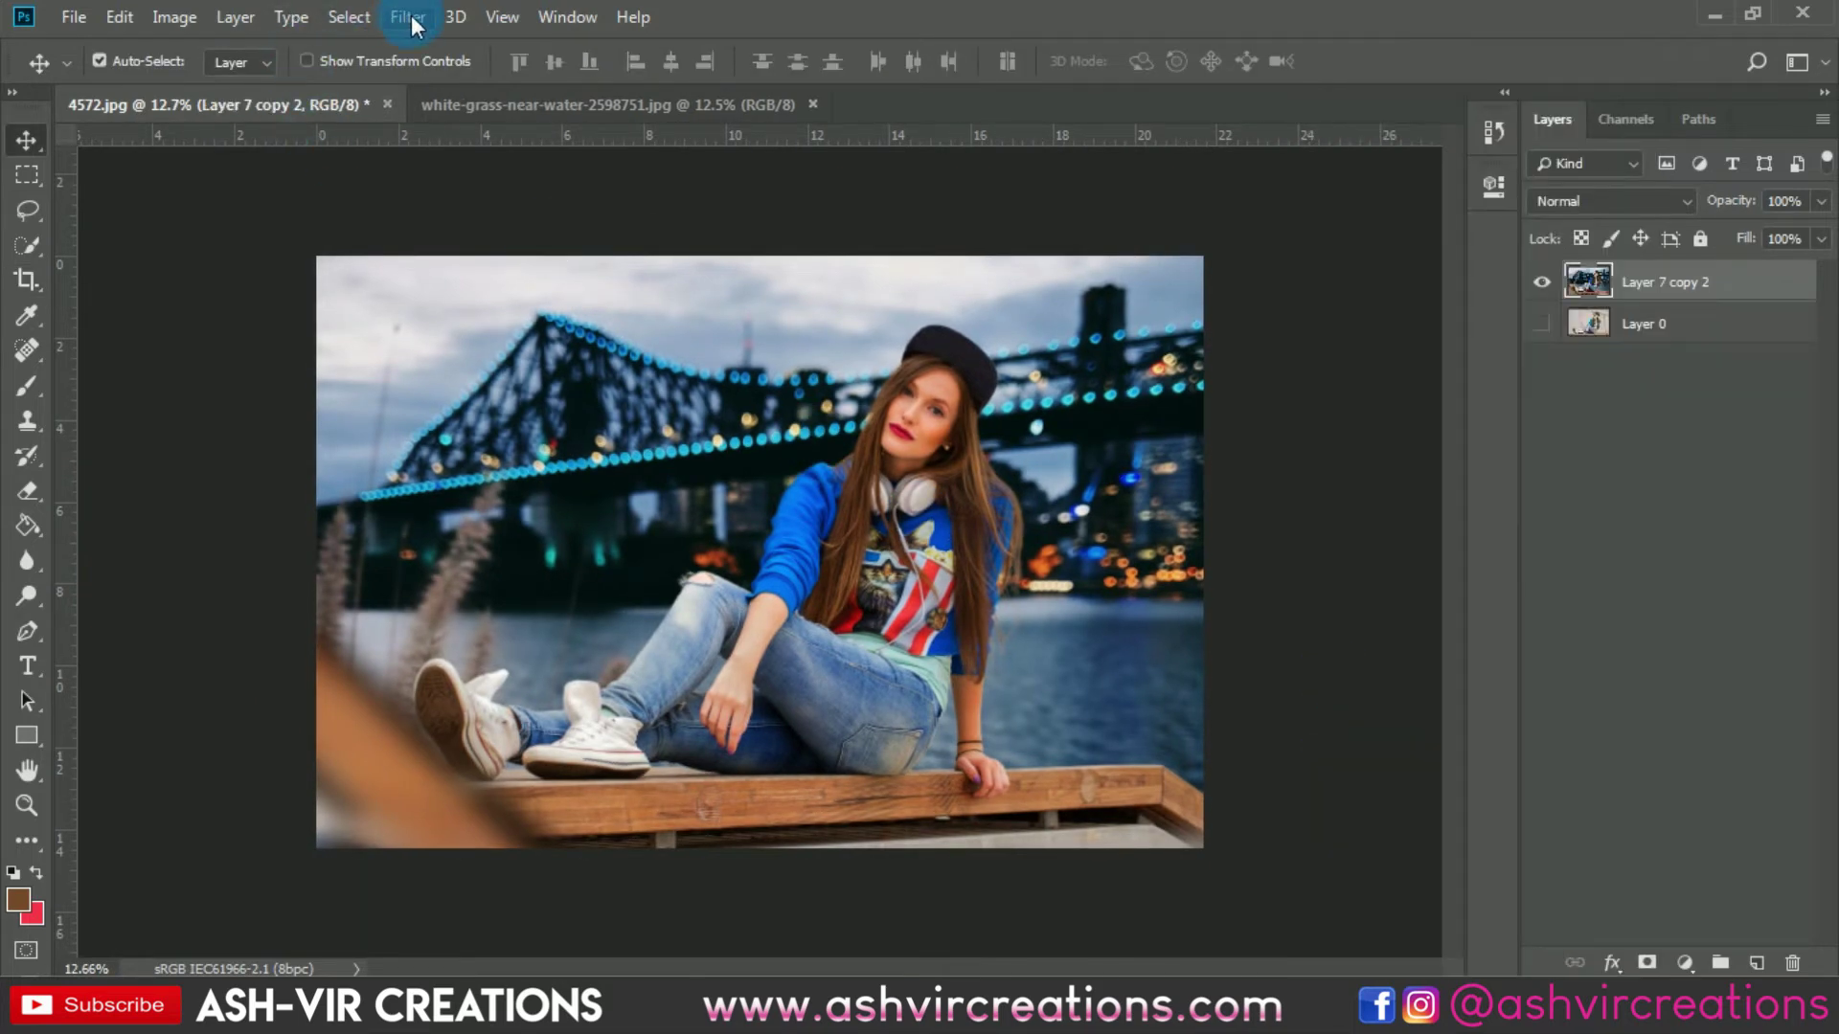
# - Open the Camera Raw Filter and add a post-crop vignette with amount -11, midpoint 43, roundness -2 and feather 71
pyautogui.click(411, 19)
pyautogui.click(457, 179)
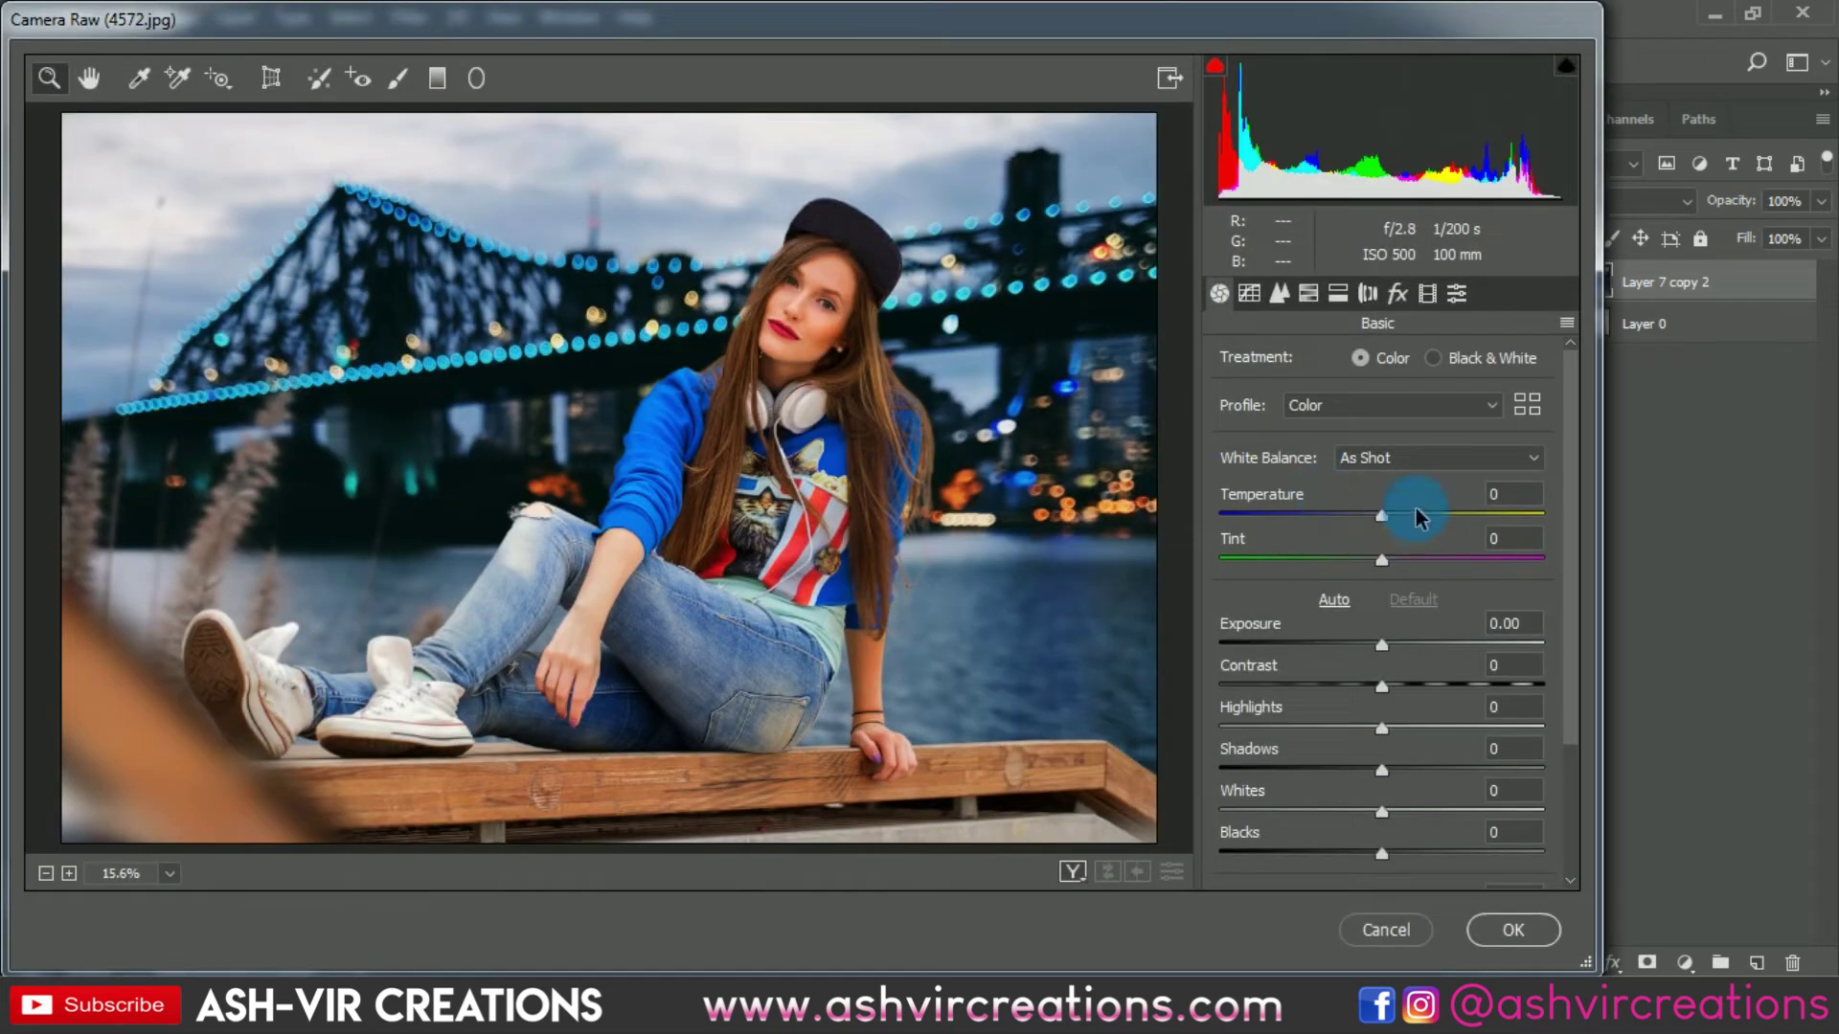
pyautogui.click(1398, 295)
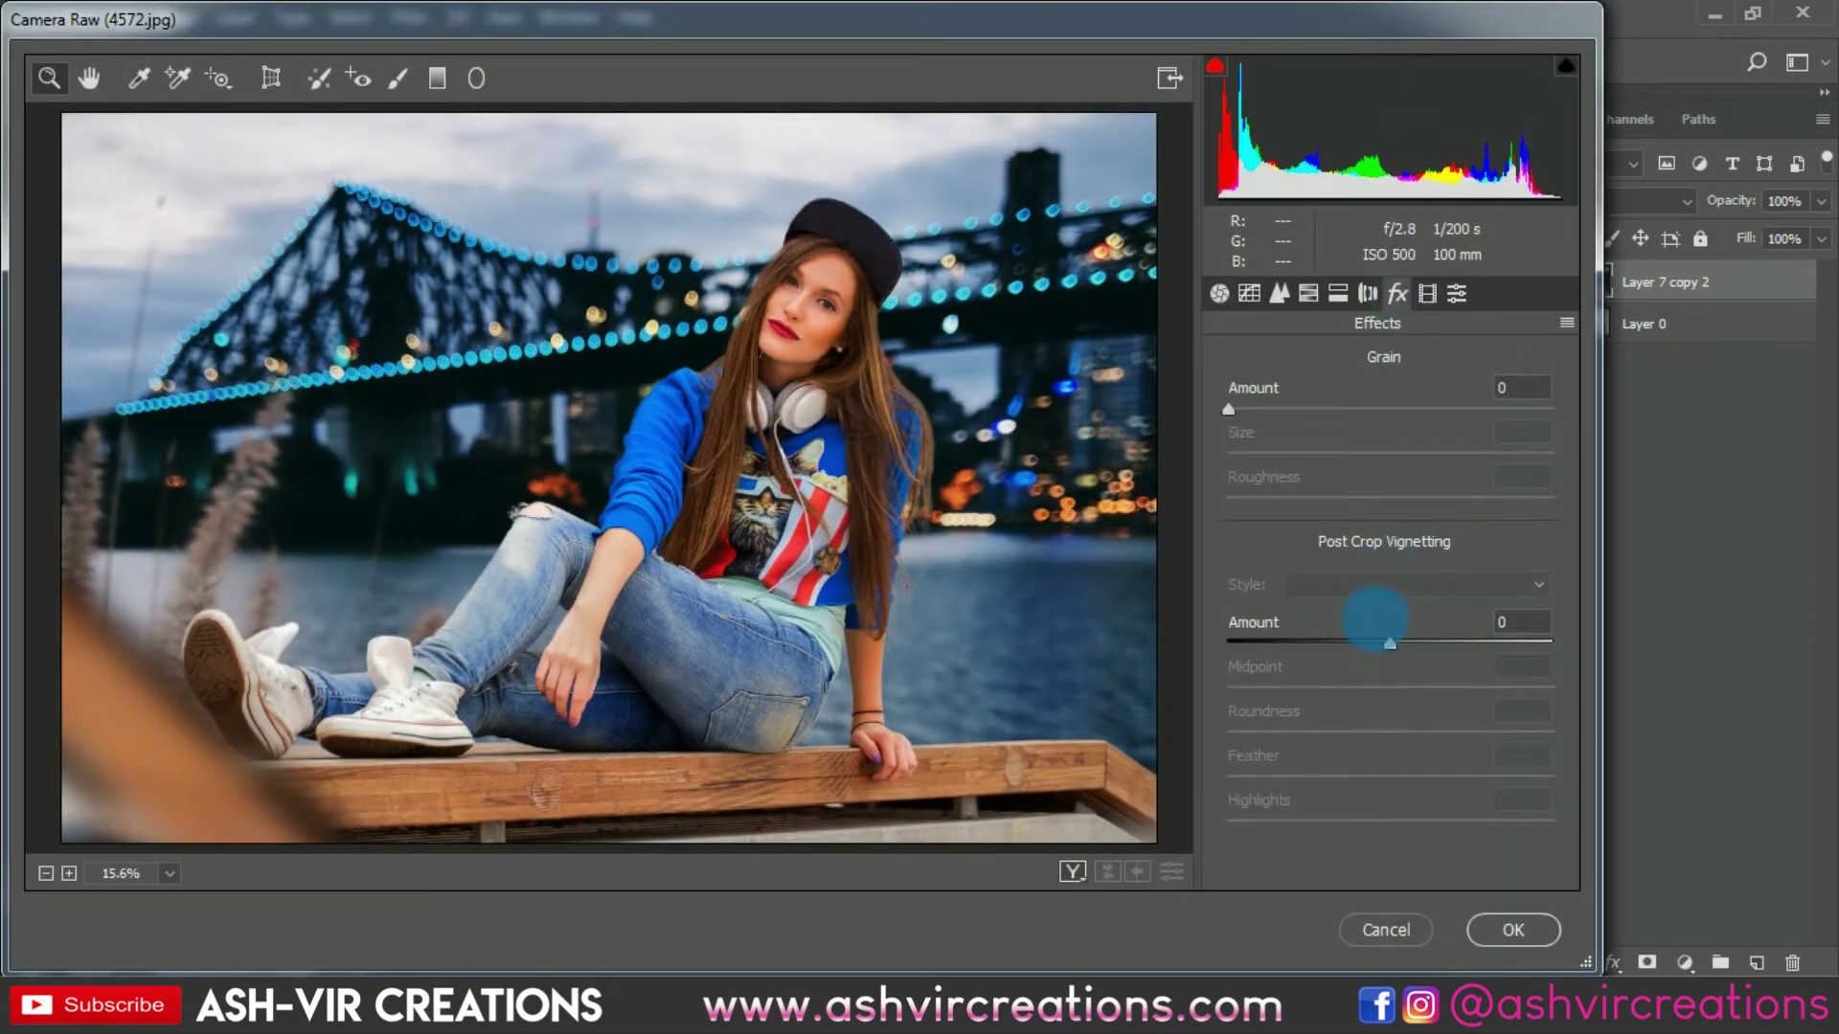
pyautogui.moveTo(1379, 656); pyautogui.dragTo(1386, 737)
pyautogui.moveTo(1276, 778); pyautogui.dragTo(1451, 795)
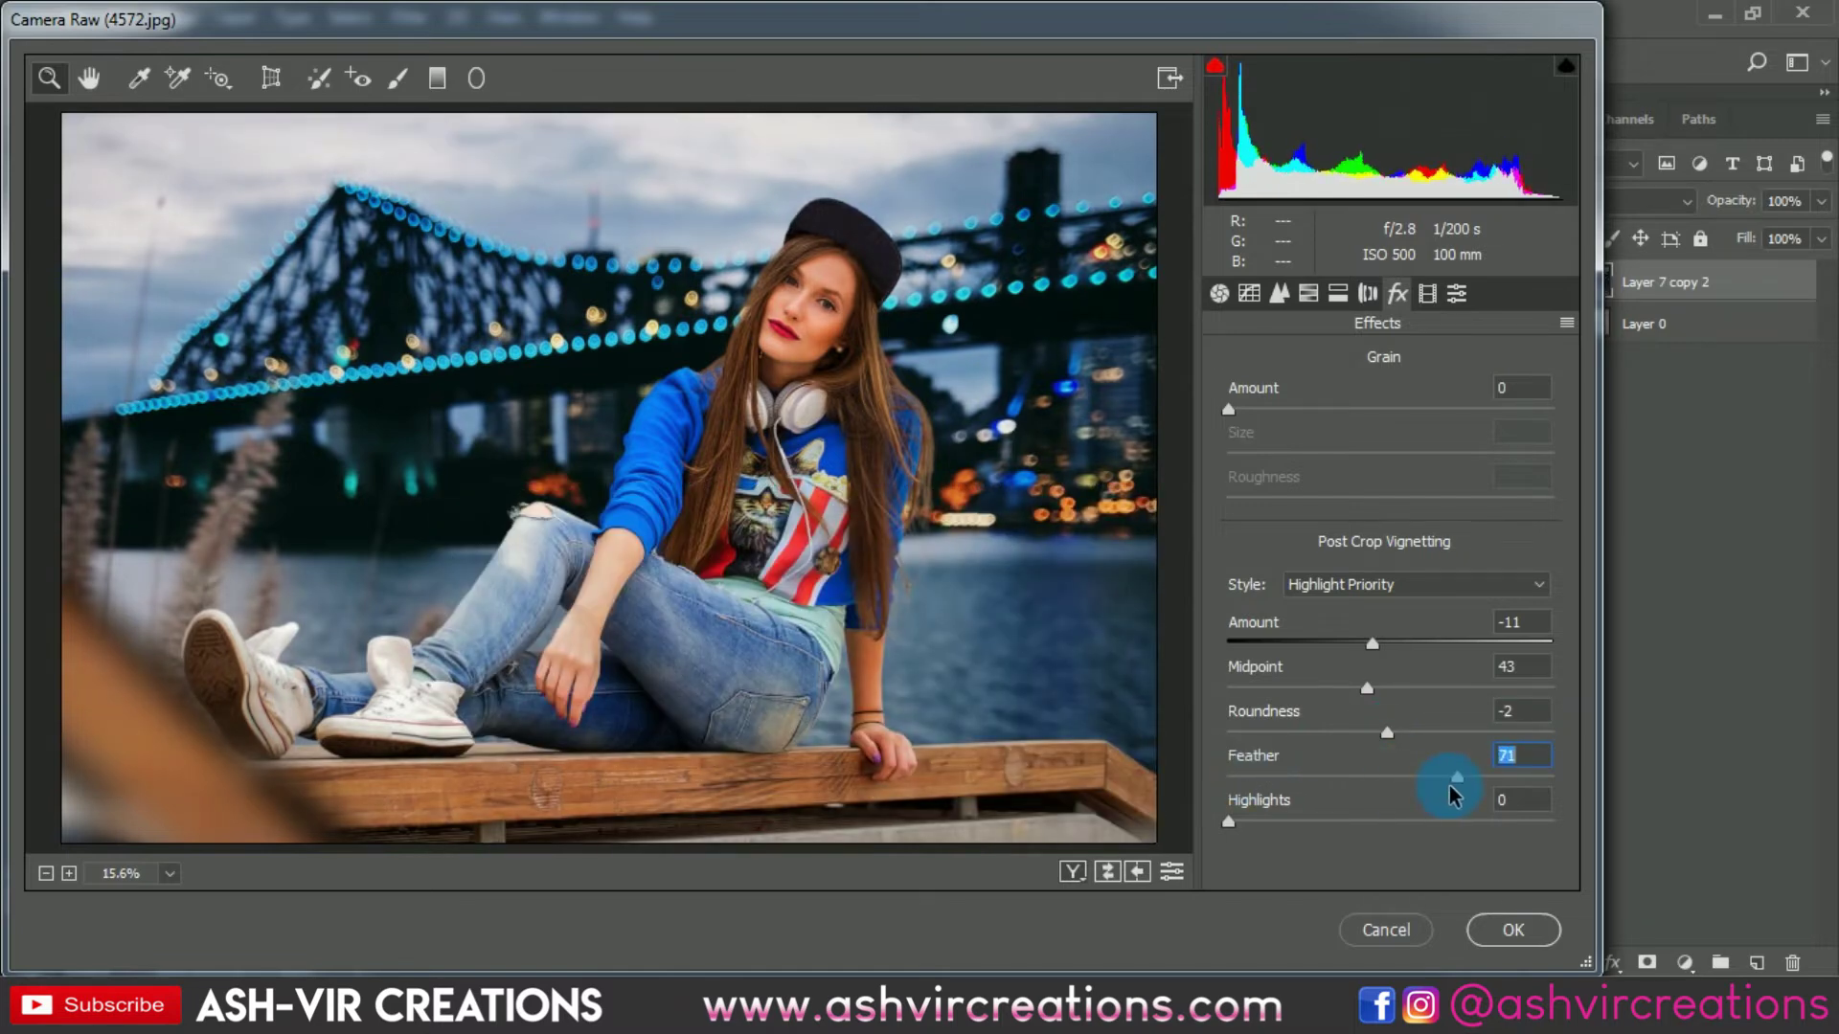
# - Set the basic contrast to +23 and the Blue Primary calibration hue to -22
pyautogui.click(1219, 293)
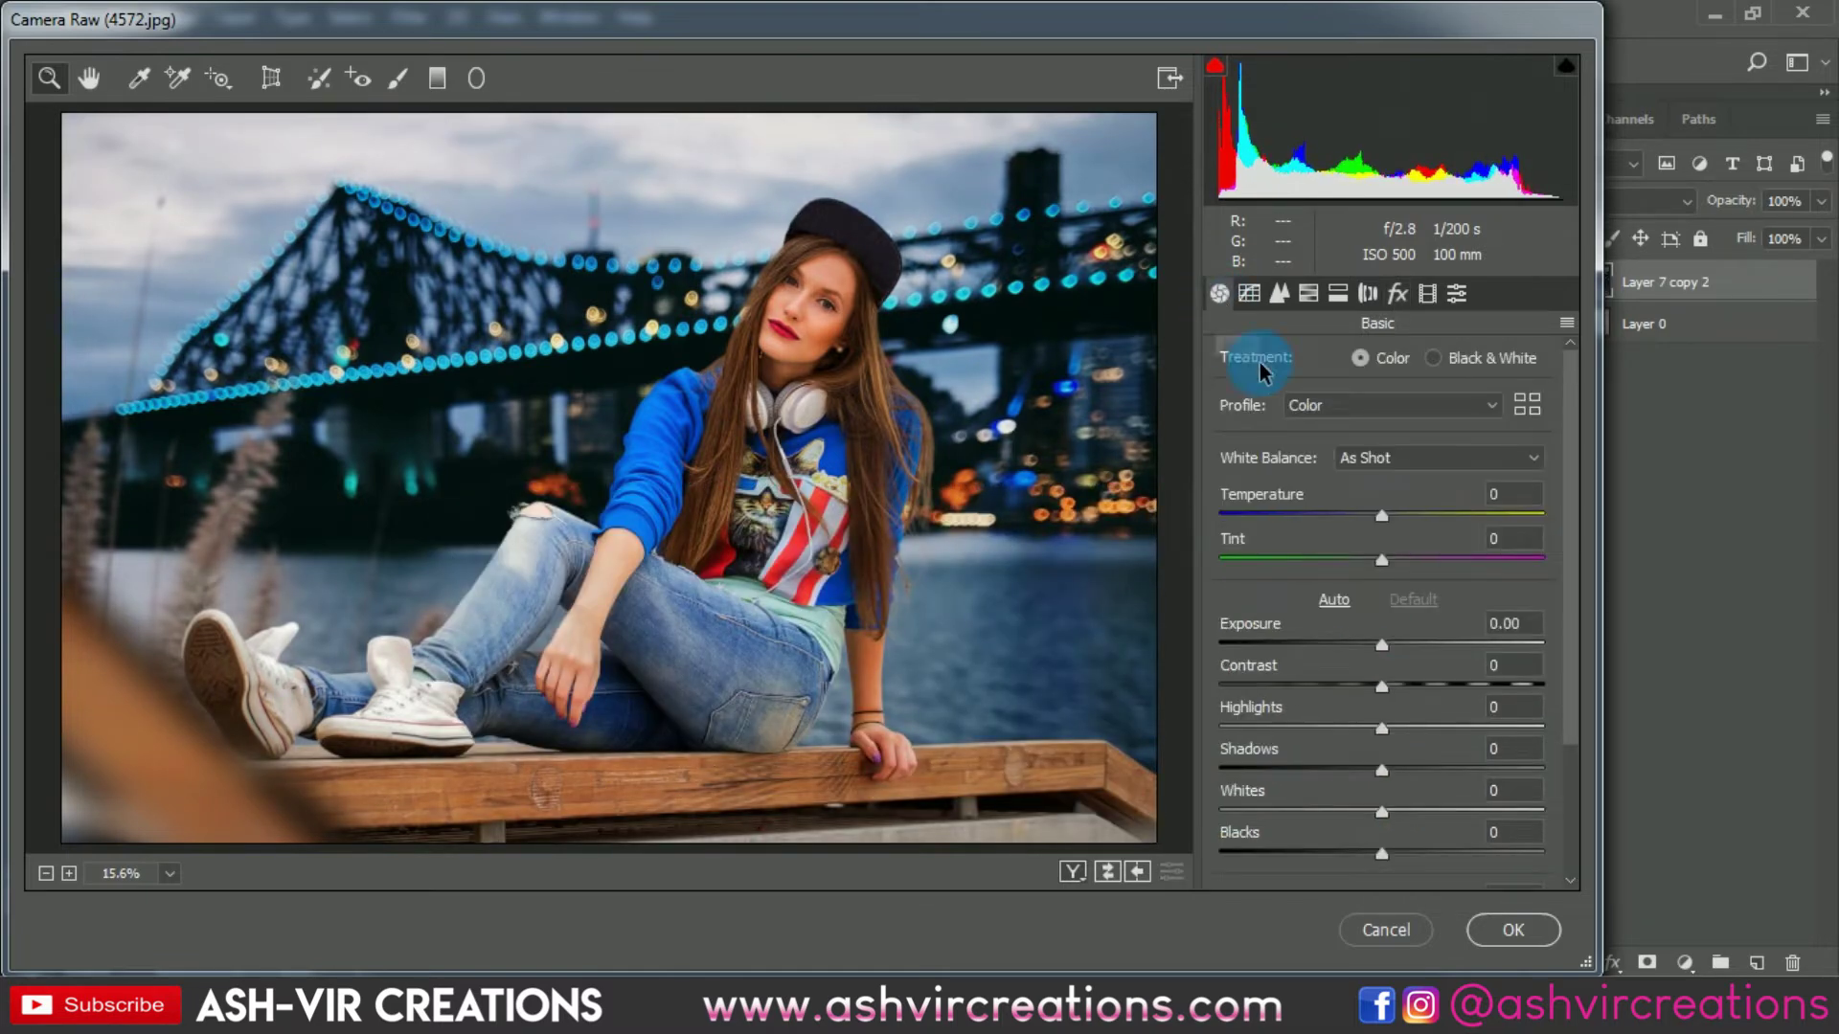
pyautogui.moveTo(1407, 690)
pyautogui.mouseDown()
pyautogui.moveTo(1485, 685)
pyautogui.moveTo(1422, 689)
pyautogui.mouseUp()
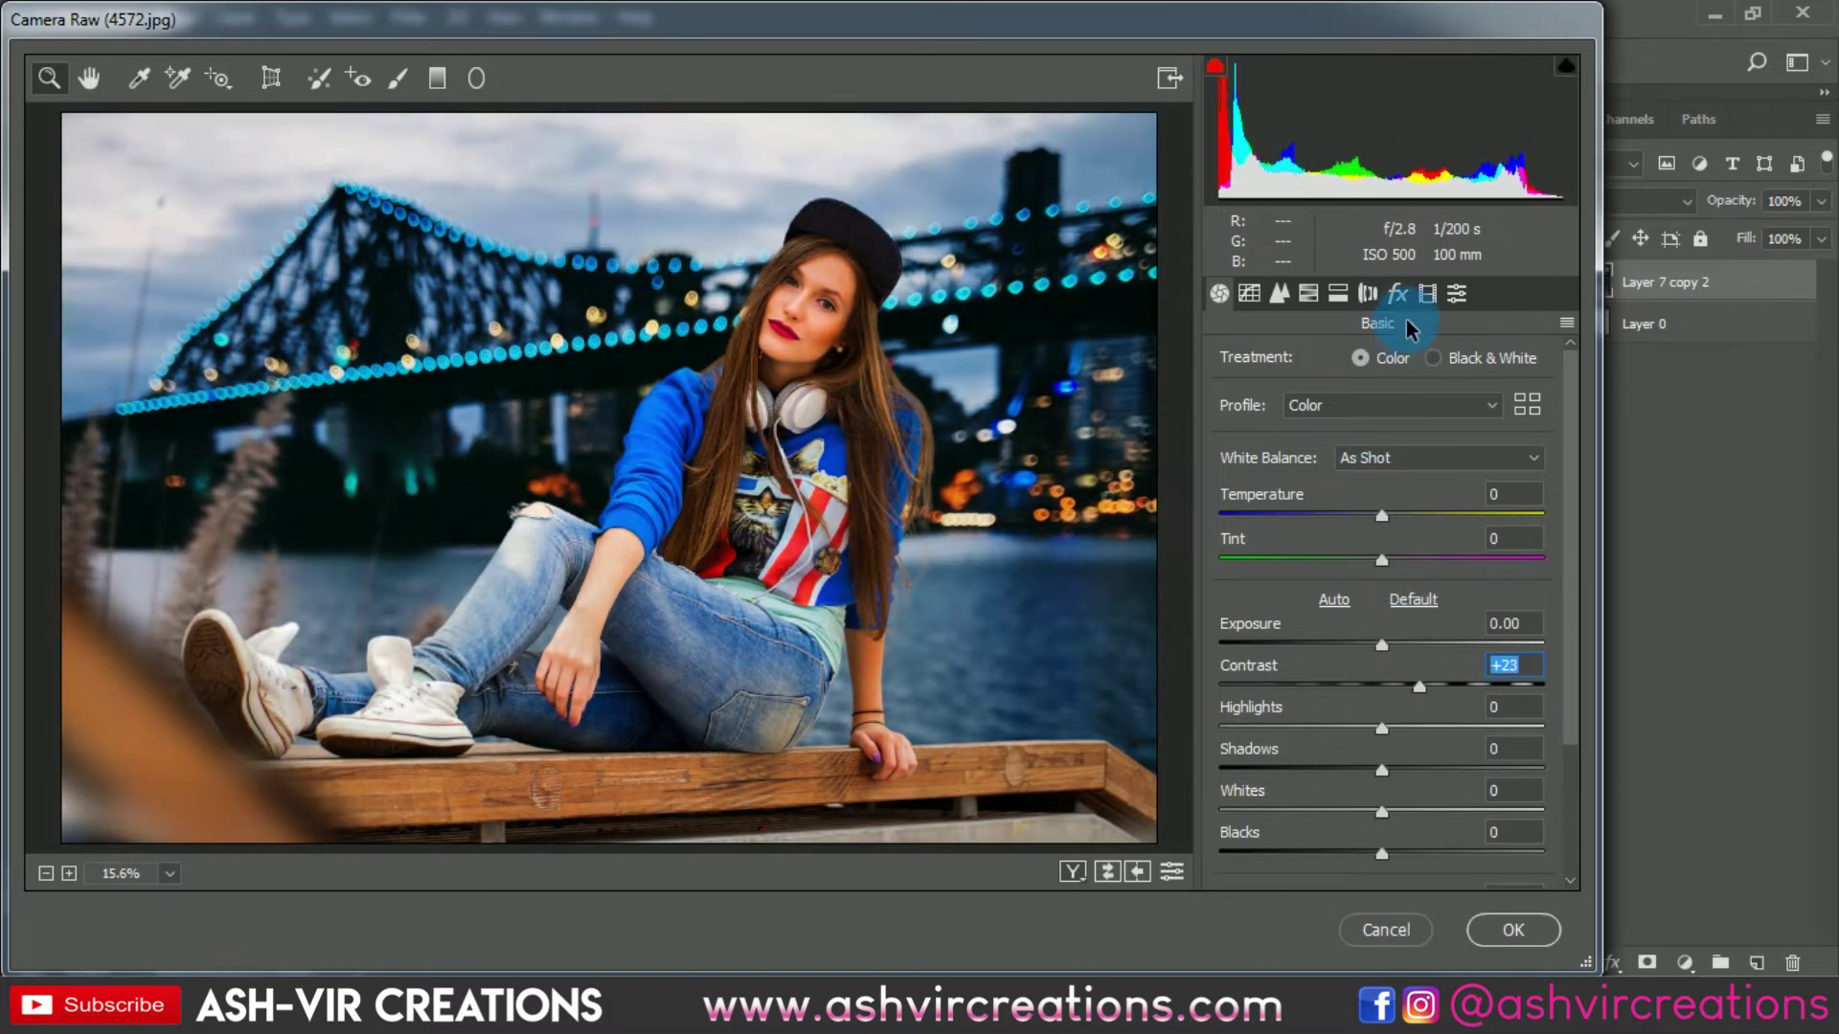
pyautogui.click(1397, 293)
pyautogui.click(1428, 298)
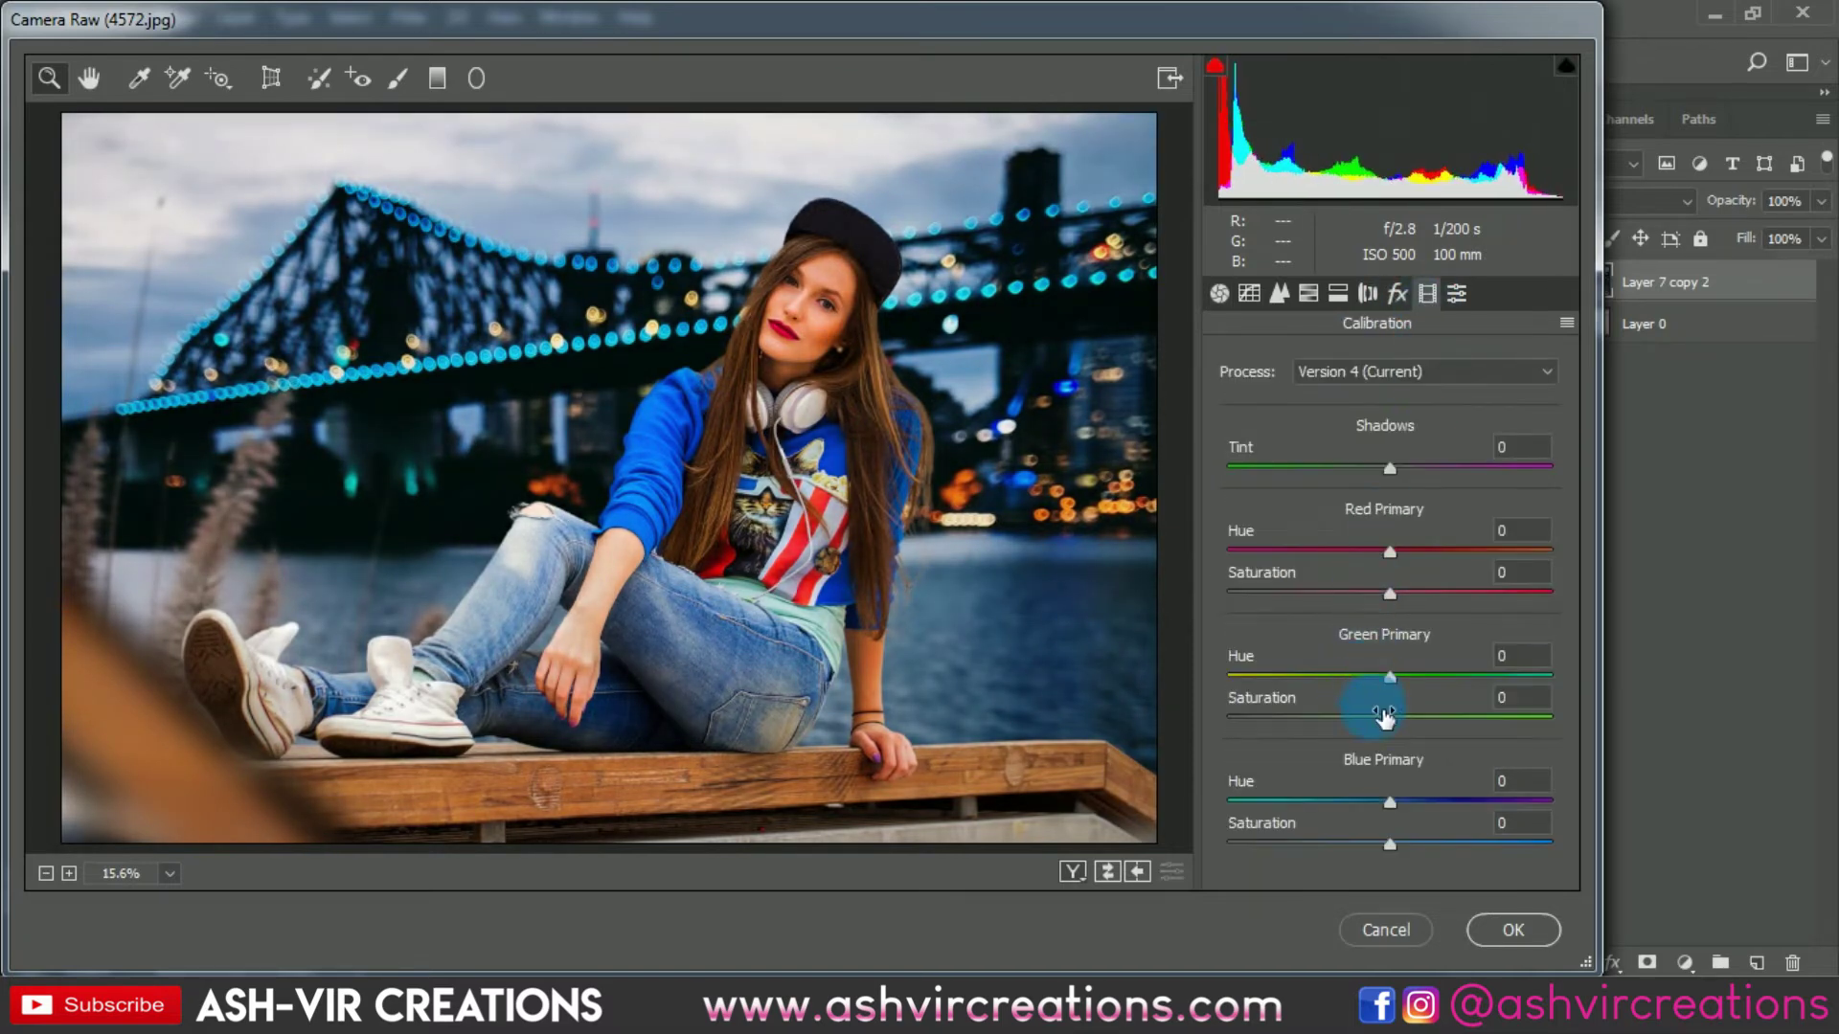
pyautogui.moveTo(1344, 802); pyautogui.dragTo(1333, 799)
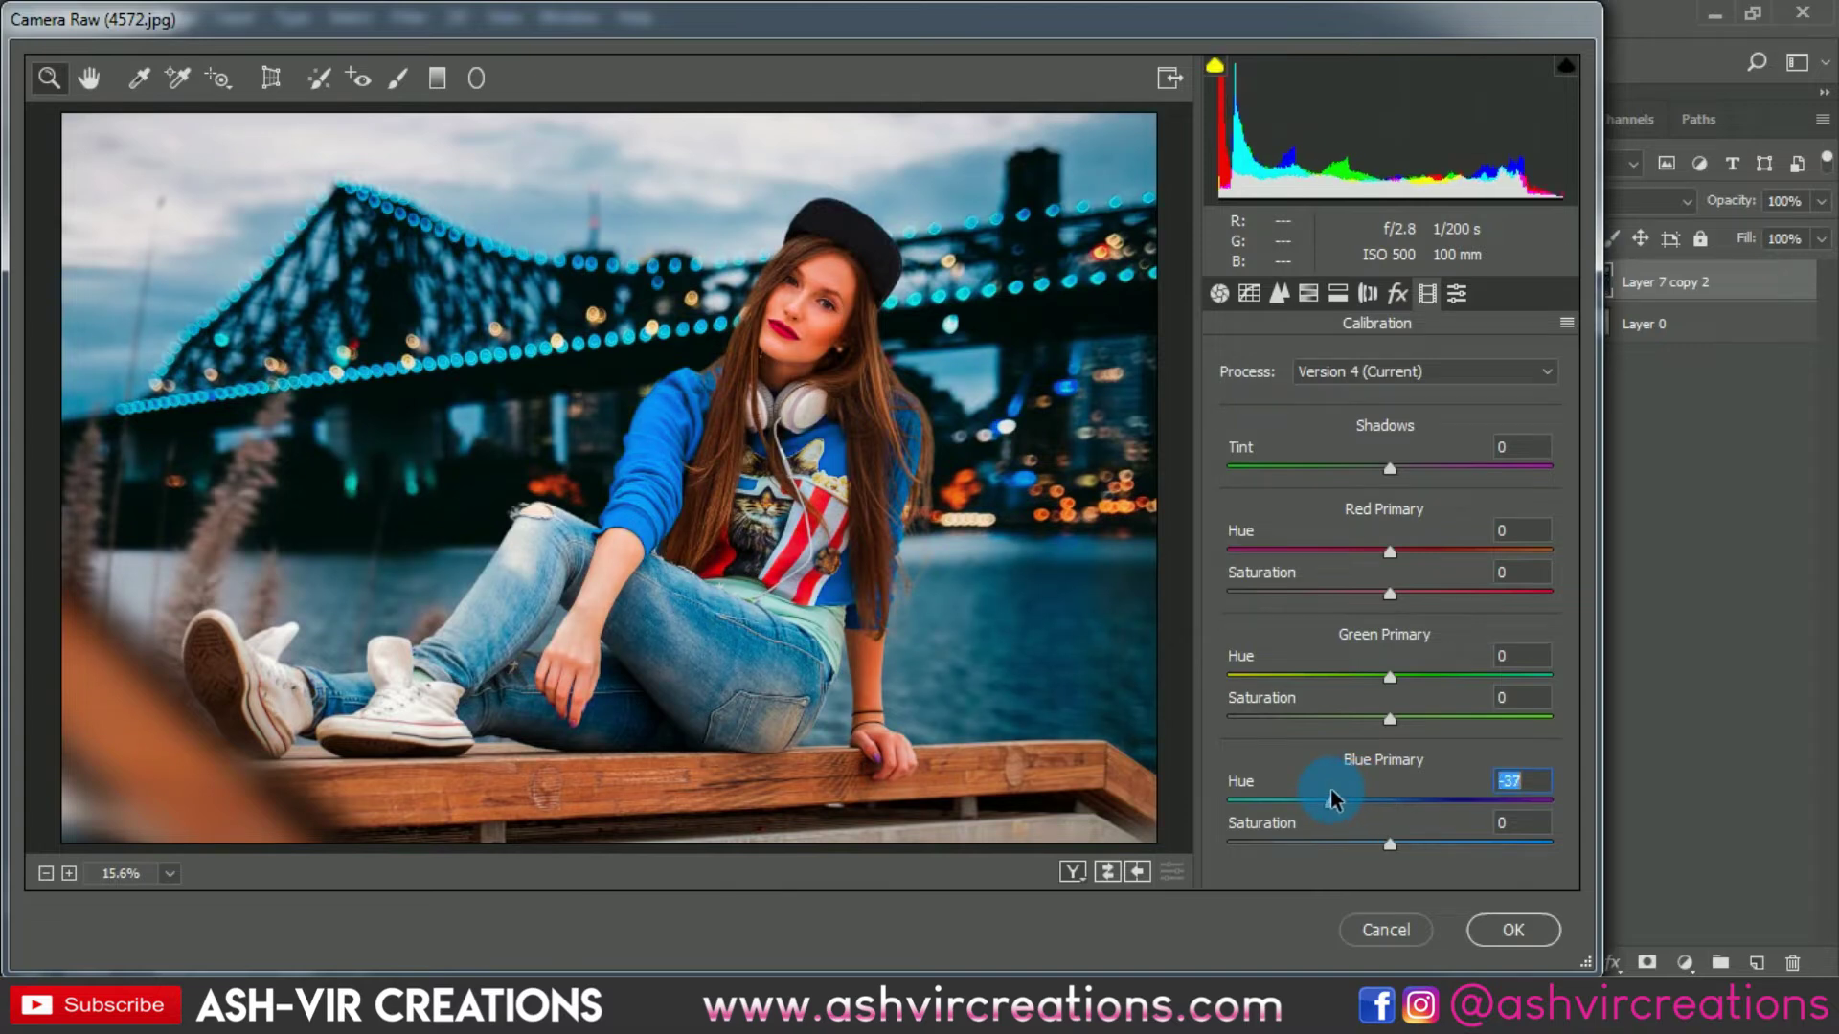
pyautogui.moveTo(1333, 810)
pyautogui.mouseDown()
pyautogui.moveTo(1214, 812)
pyautogui.moveTo(1345, 819)
pyautogui.moveTo(1329, 819)
pyautogui.mouseUp()
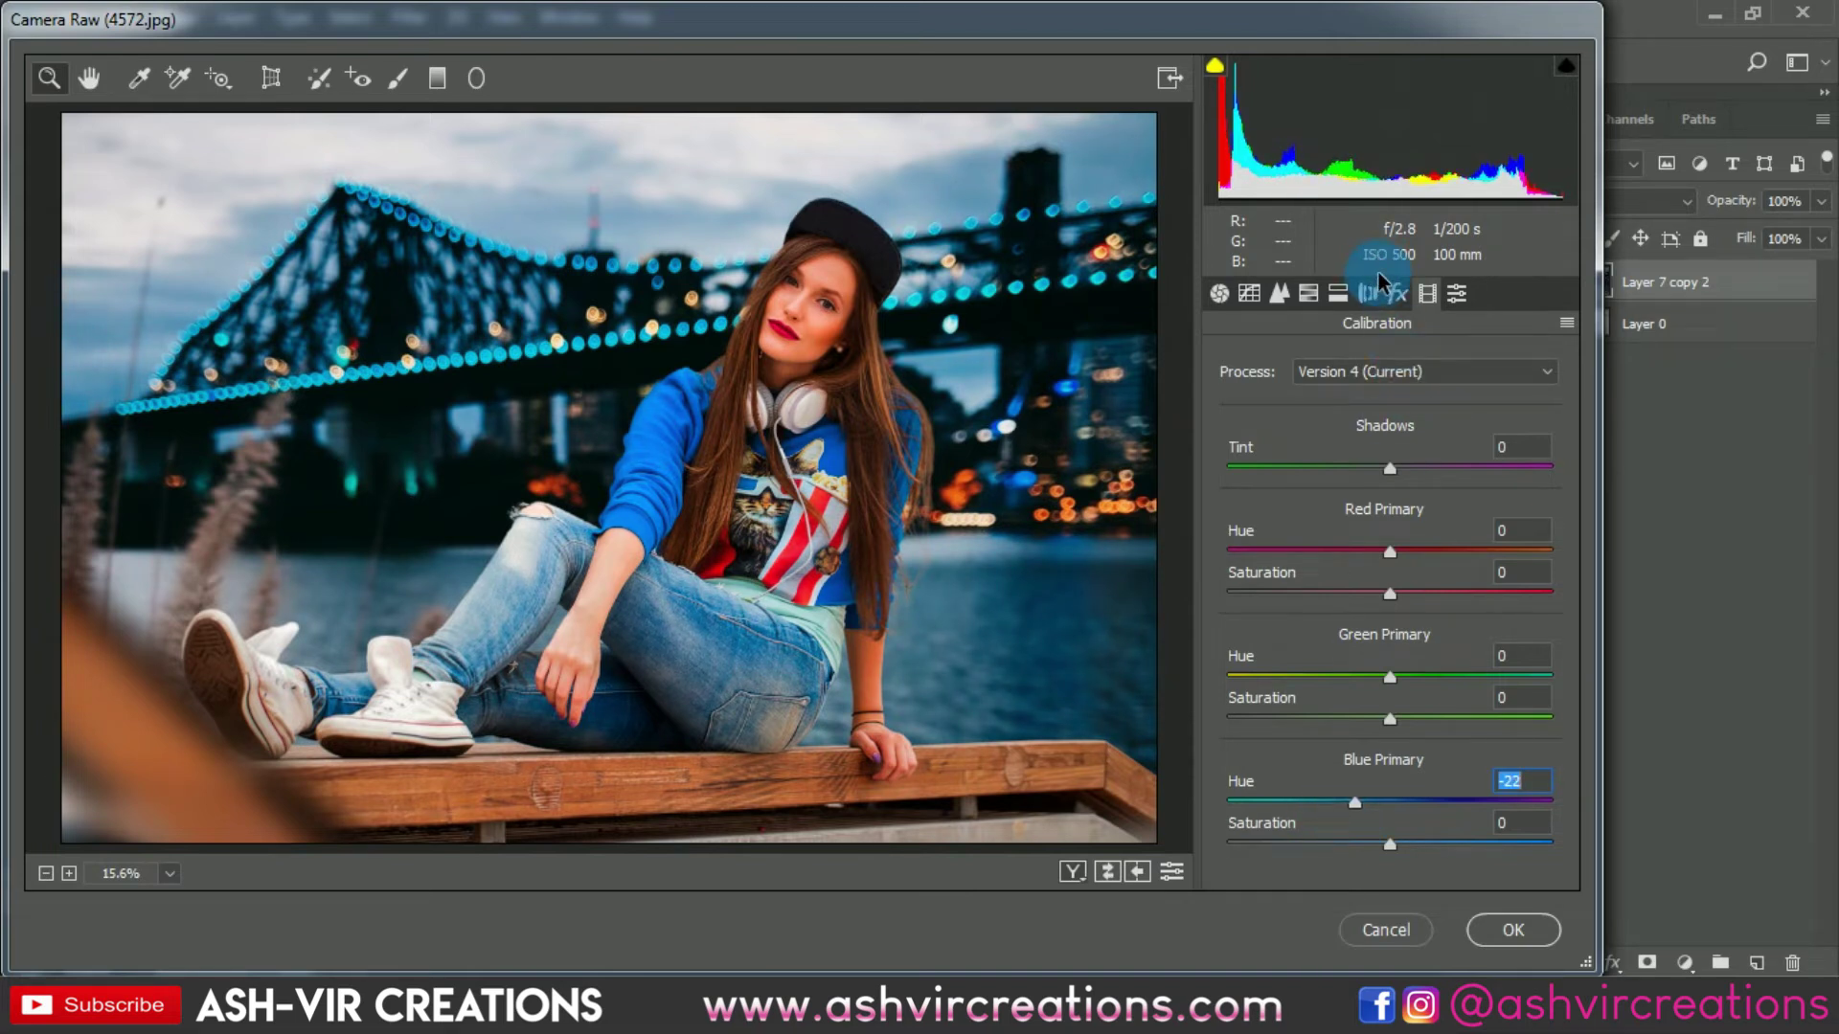
# - Adjust the oranges in HSL, setting hue to about +9, saturation to about -23 and luminance to +18
pyautogui.click(1310, 292)
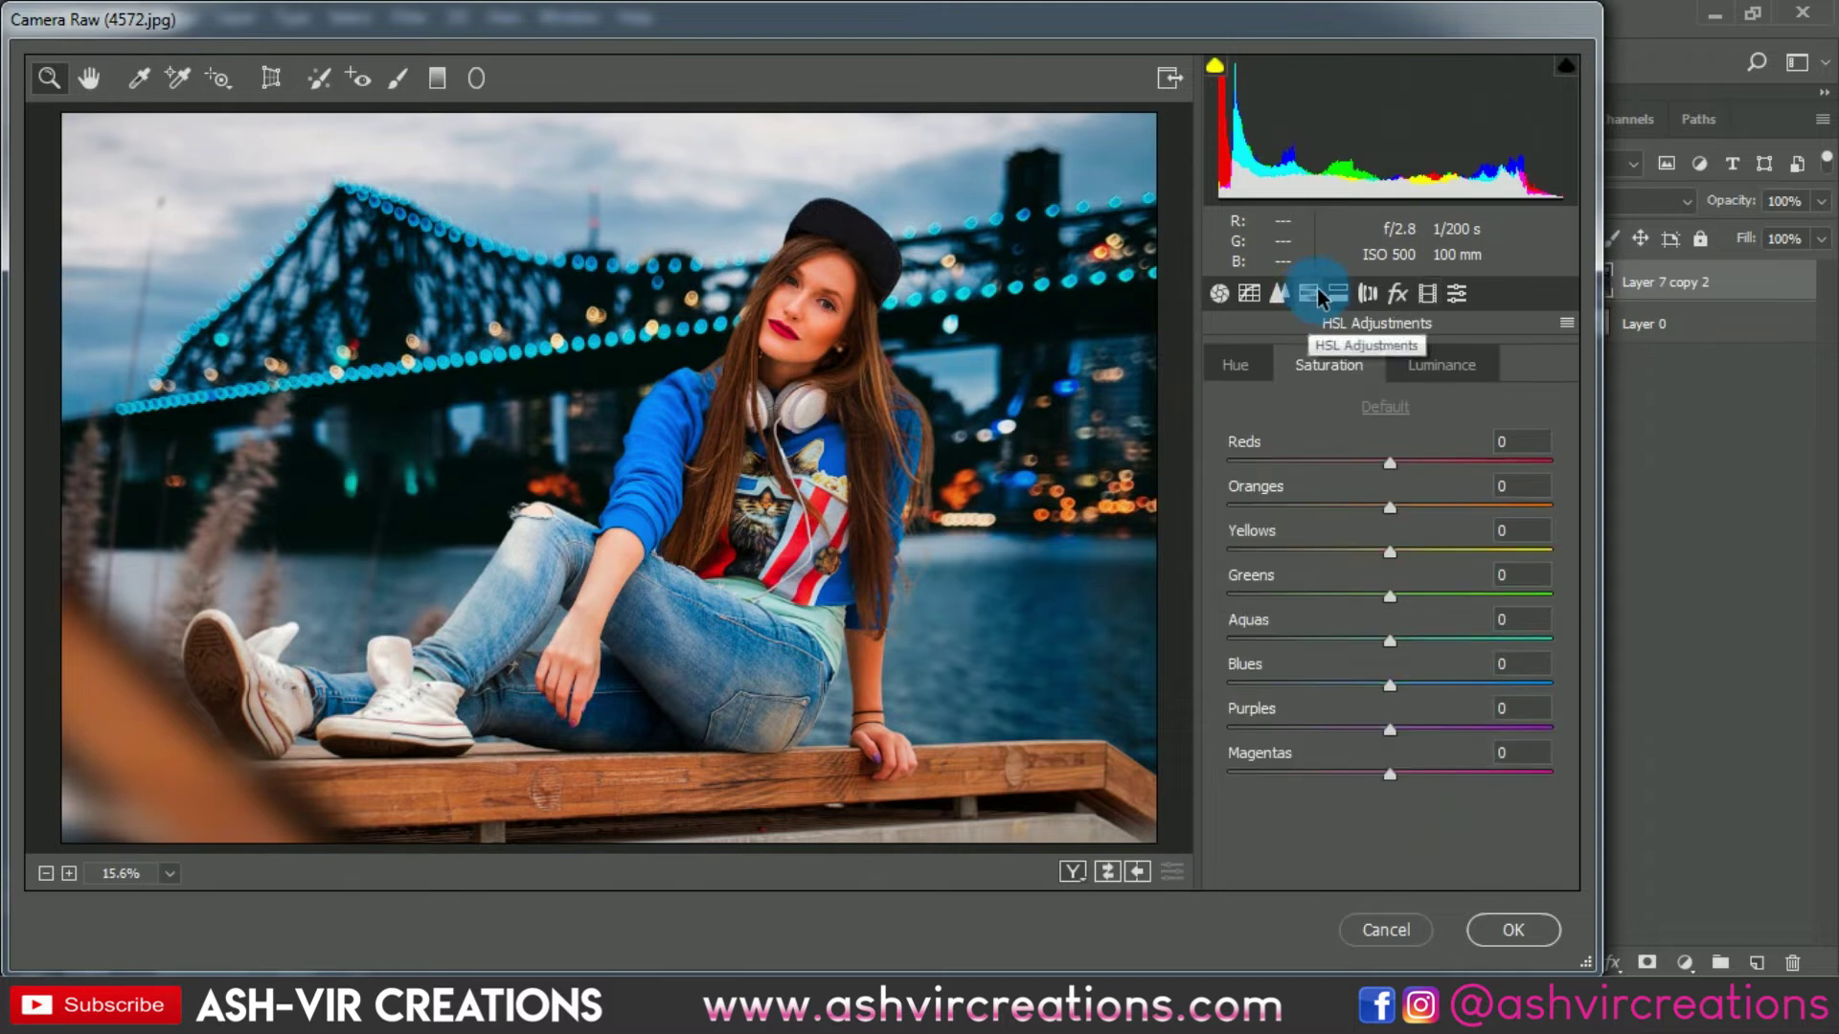
pyautogui.click(1228, 368)
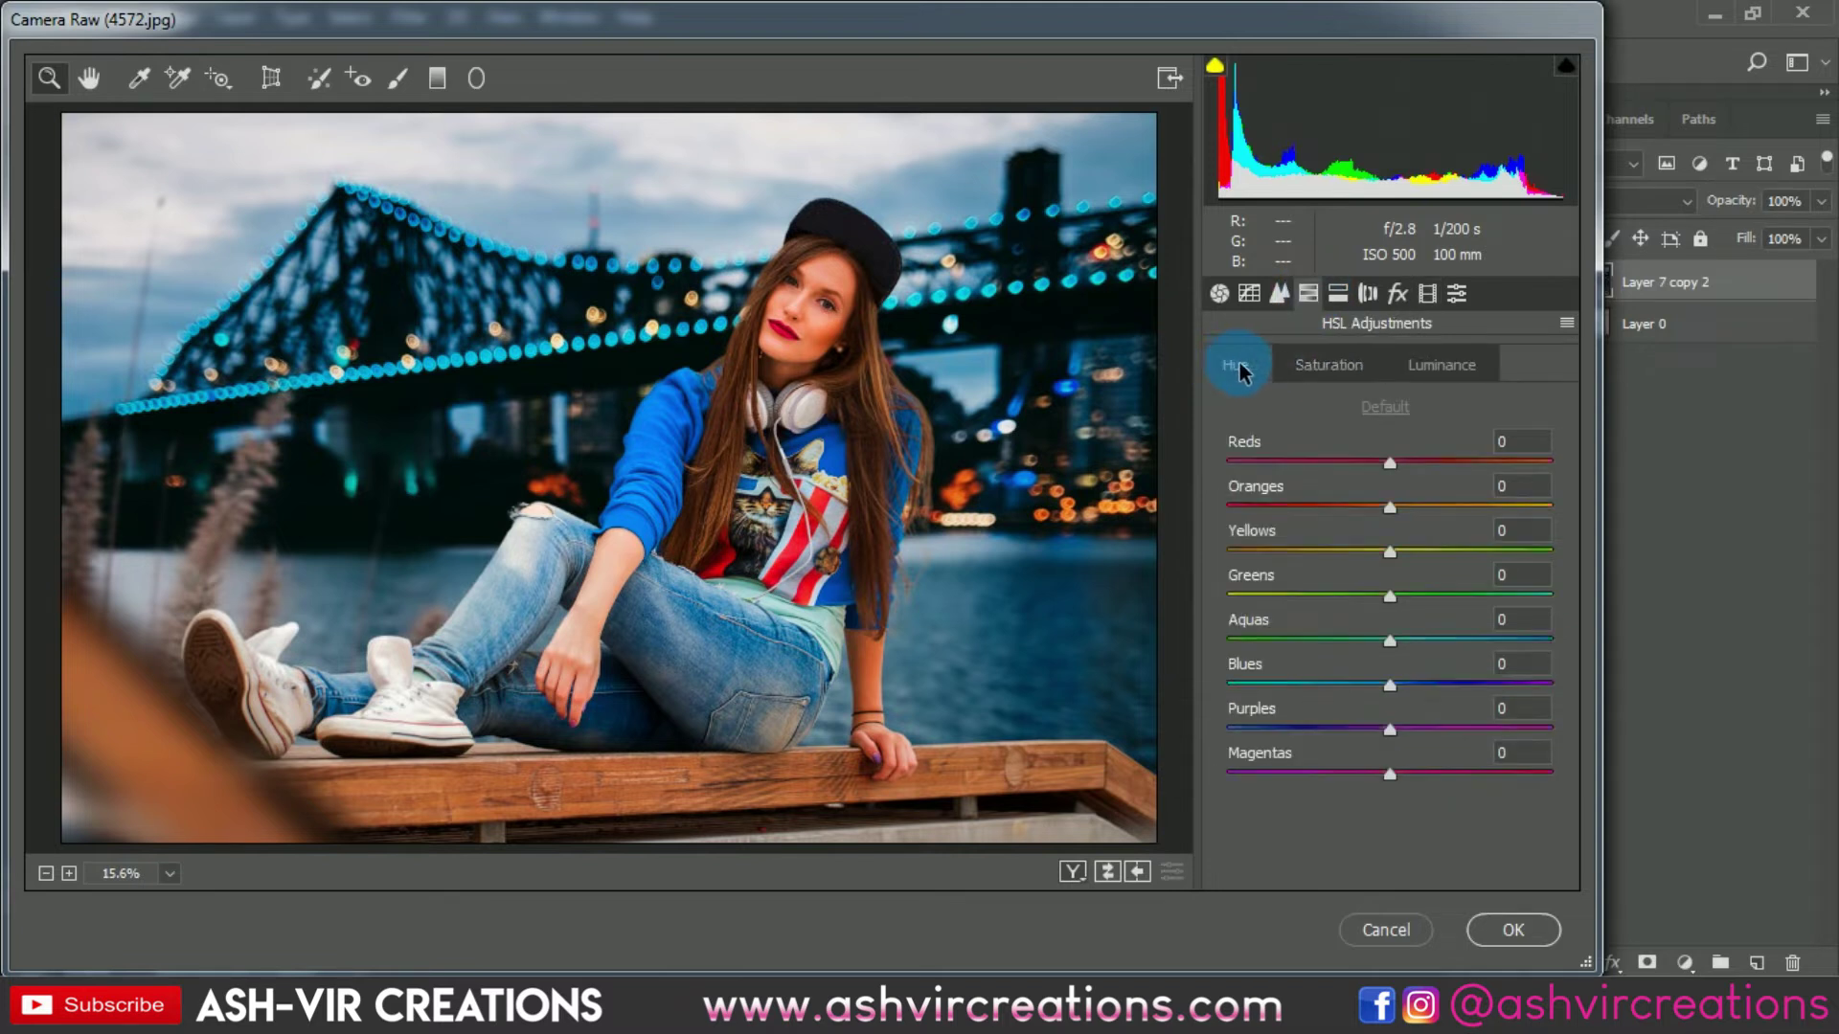
pyautogui.click(1403, 508)
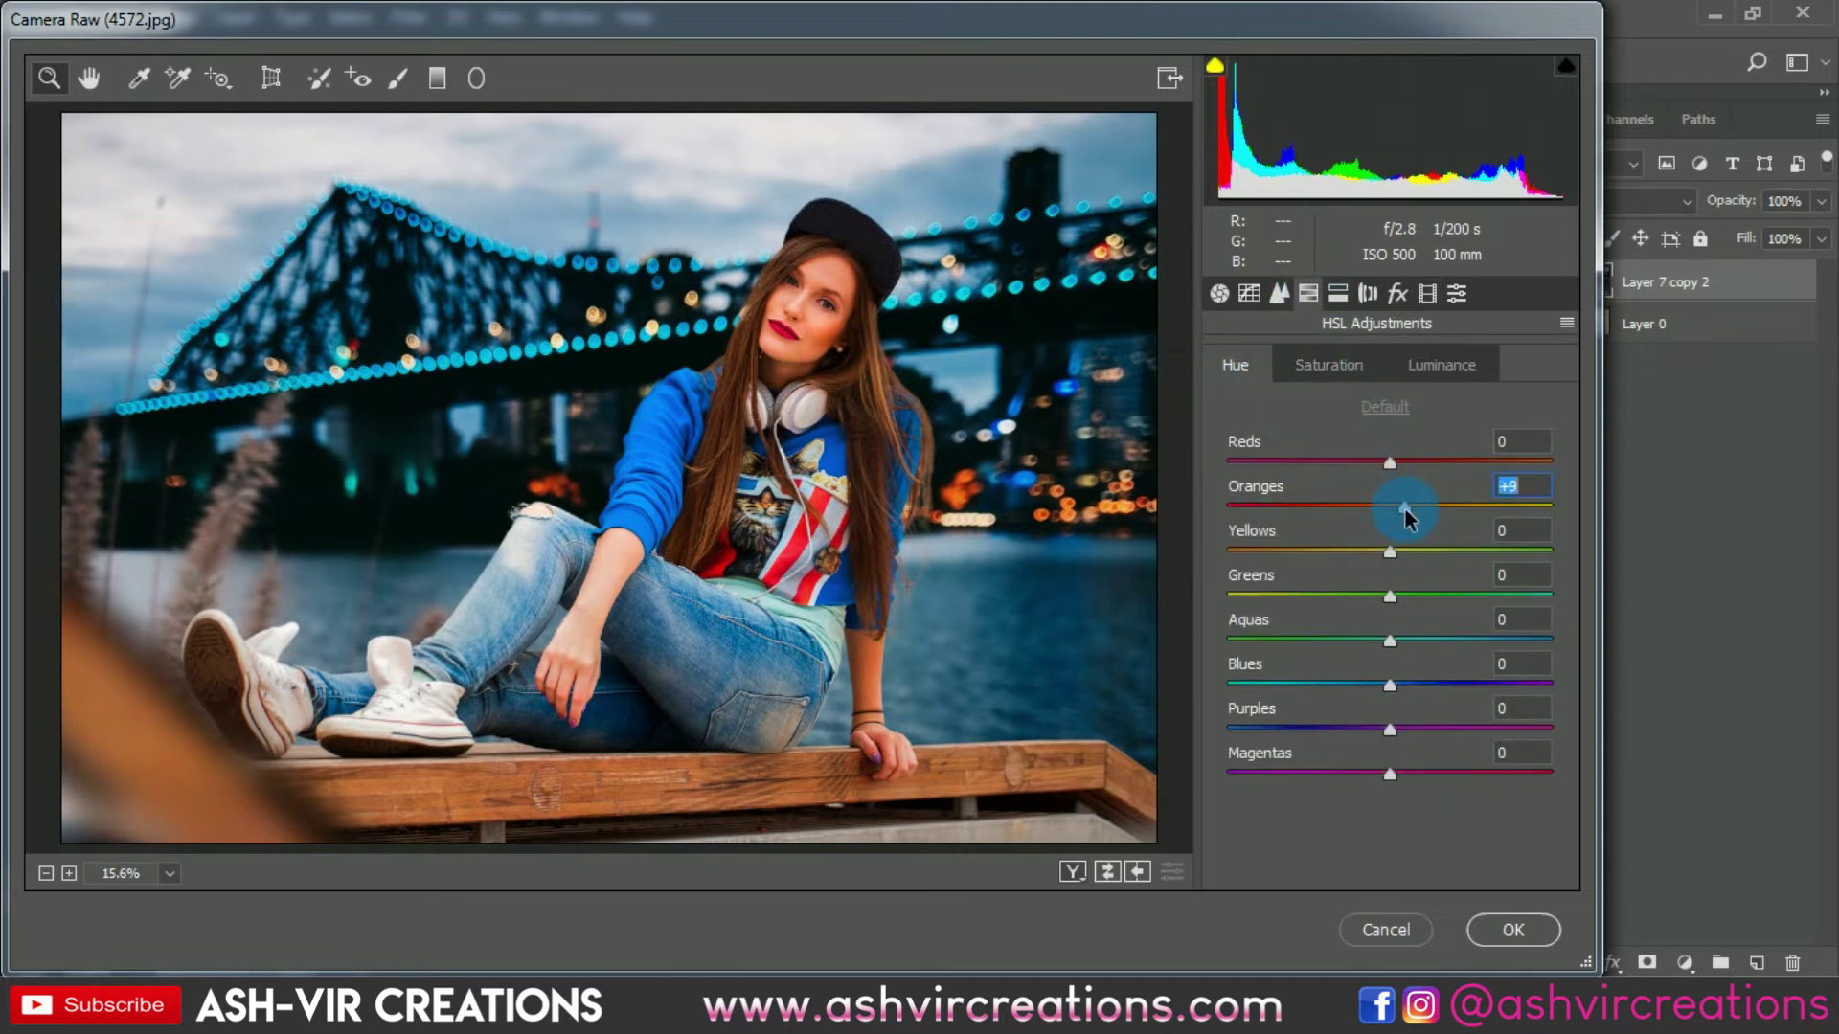
pyautogui.moveTo(1398, 509)
pyautogui.mouseDown()
pyautogui.moveTo(1425, 509)
pyautogui.moveTo(1387, 508)
pyautogui.moveTo(1407, 506)
pyautogui.mouseUp()
pyautogui.click(1358, 372)
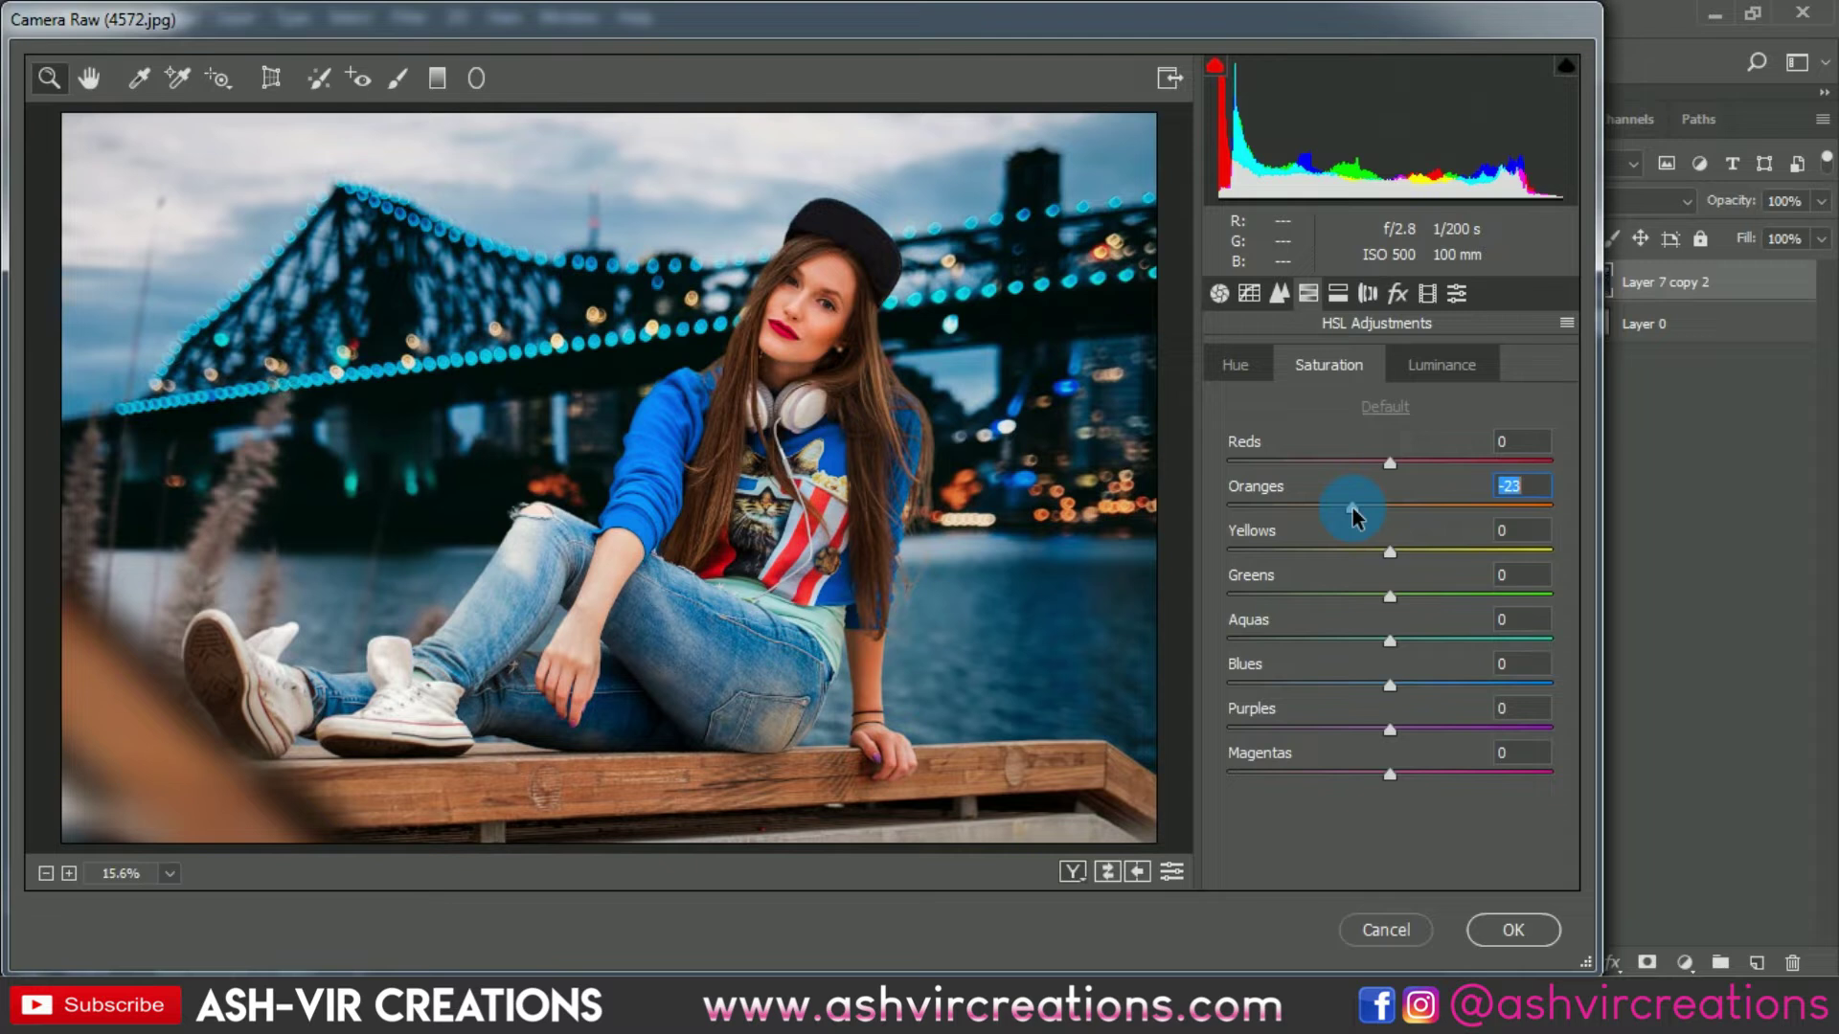
pyautogui.click(1441, 374)
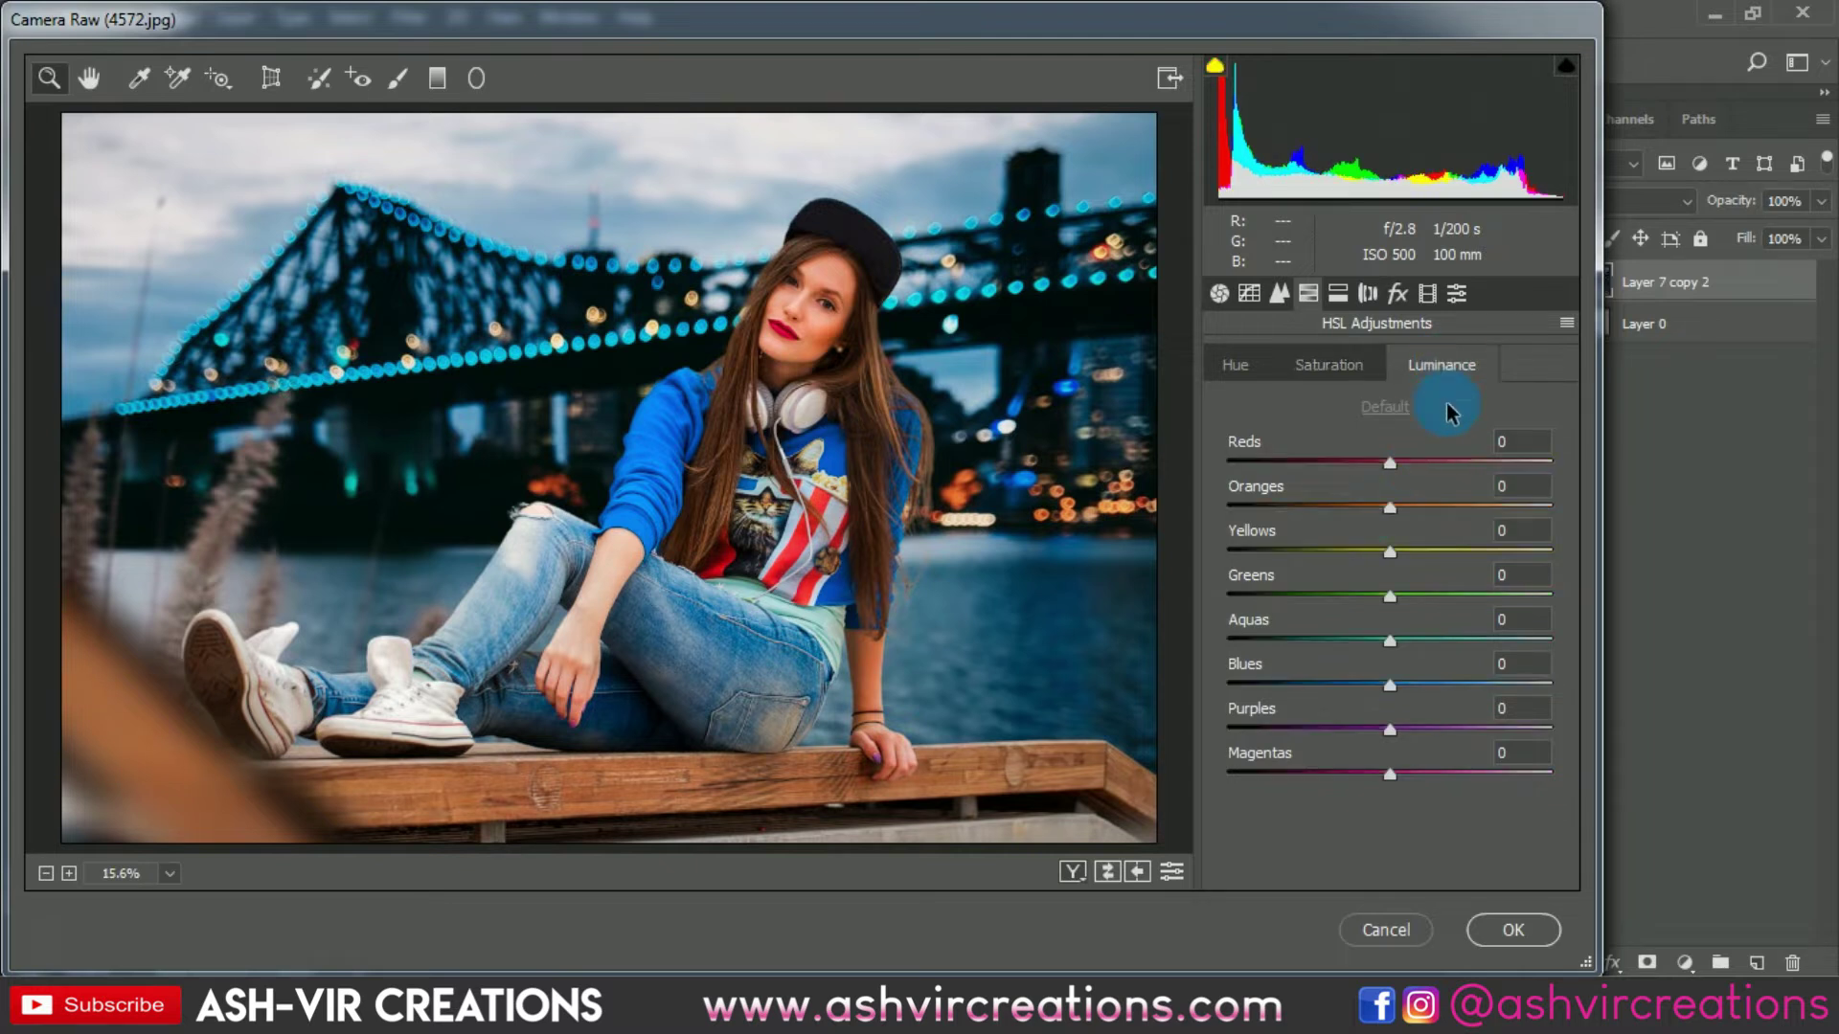
pyautogui.moveTo(1411, 500)
pyautogui.mouseDown()
pyautogui.moveTo(1445, 503)
pyautogui.moveTo(1416, 504)
pyautogui.mouseUp()
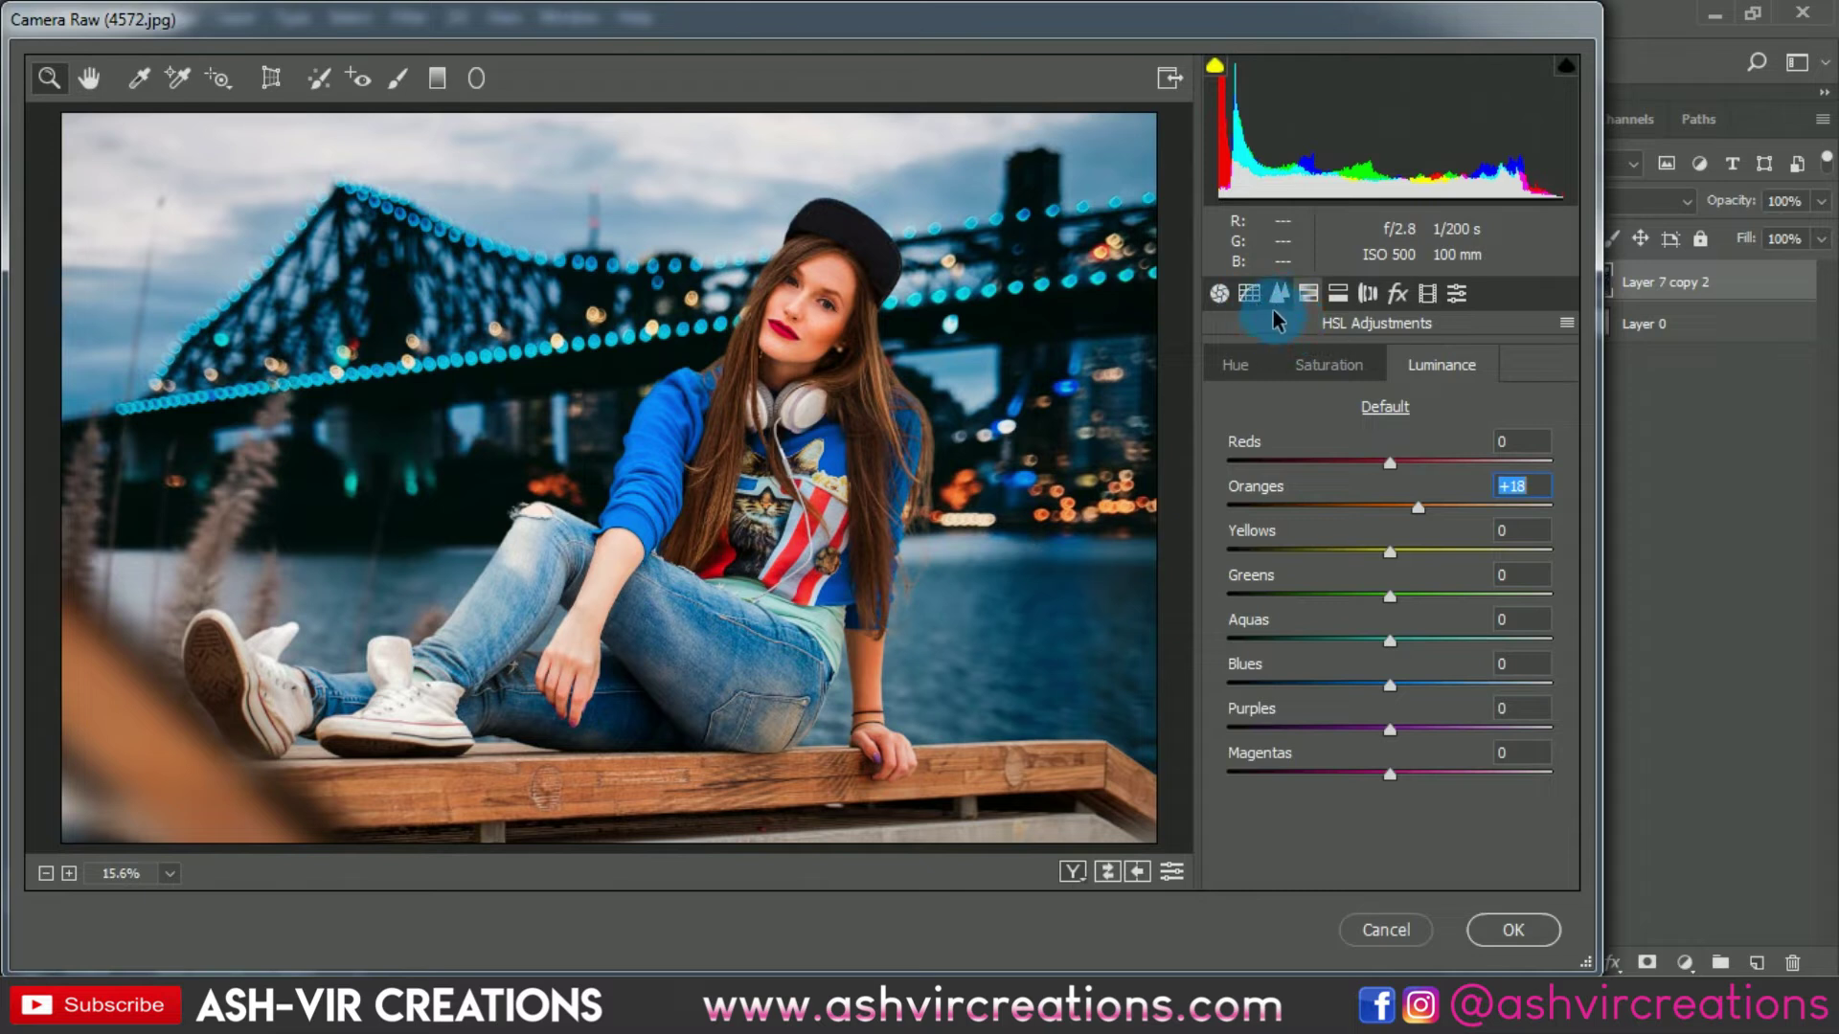
# - Set the HSL hue of the aquas to -30 and of the blues to +1
pyautogui.click(1255, 370)
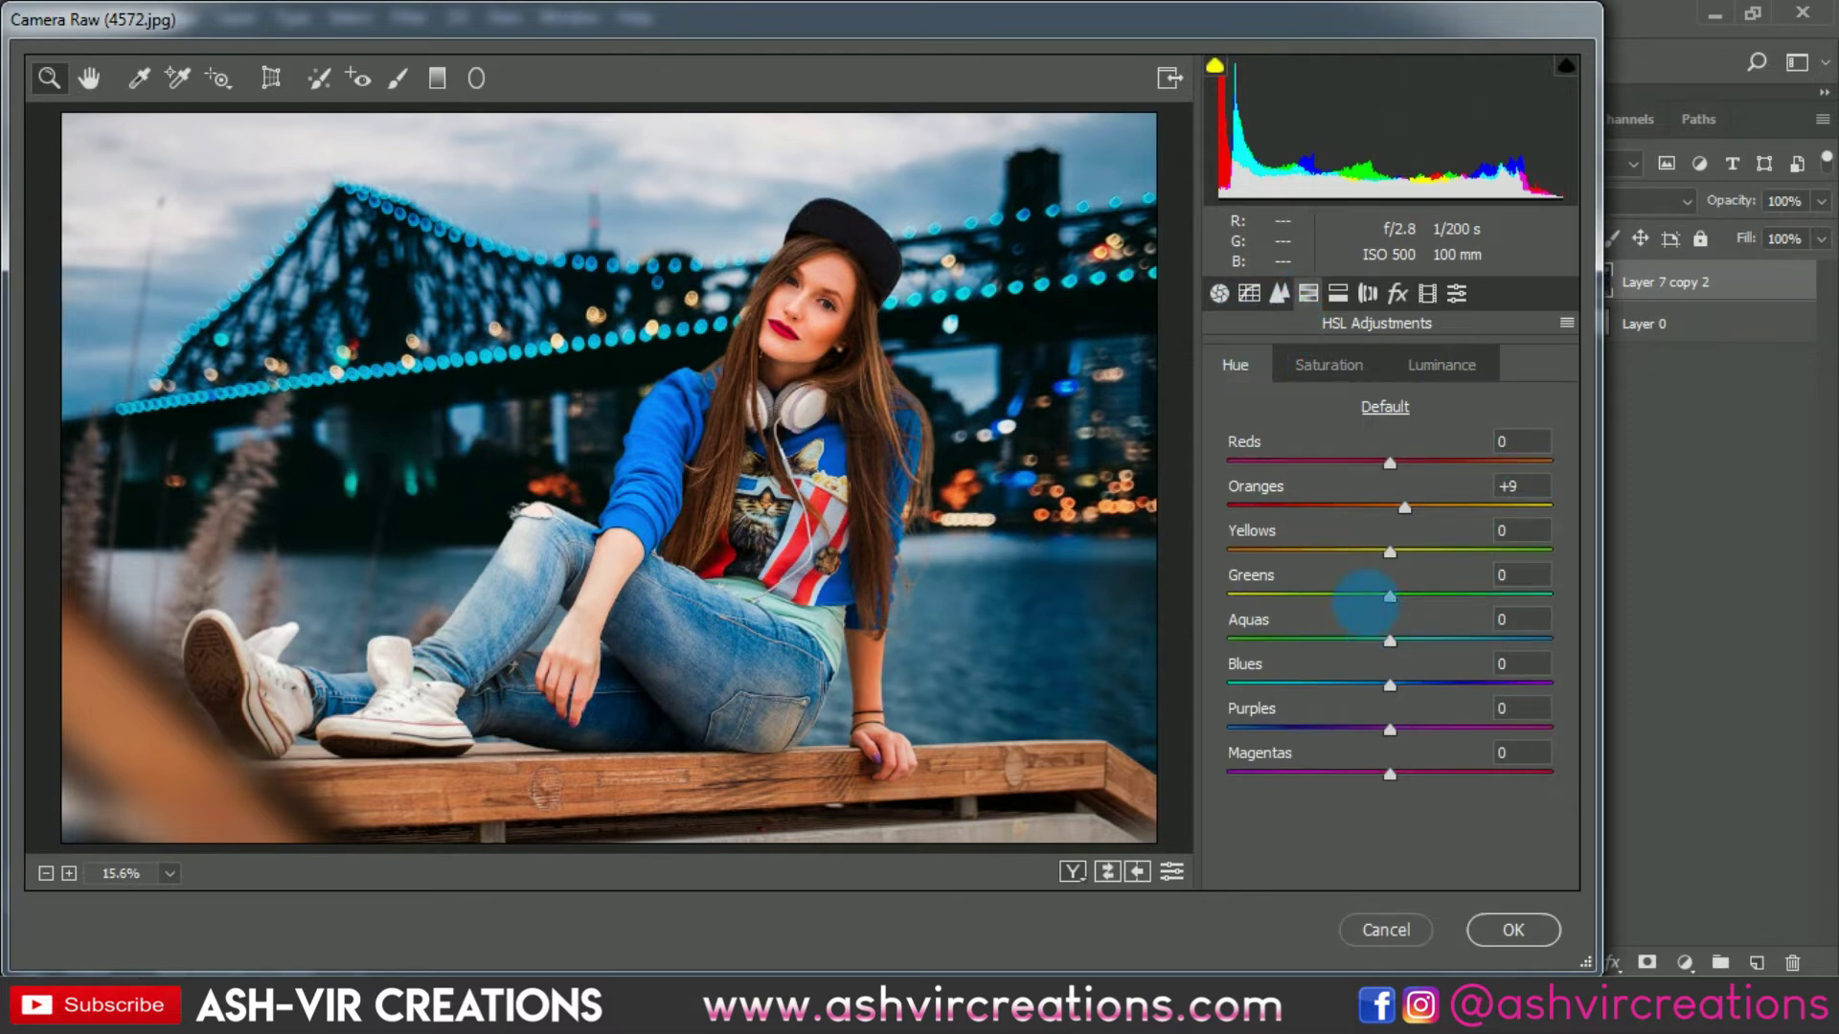
pyautogui.moveTo(1391, 639); pyautogui.dragTo(1317, 636)
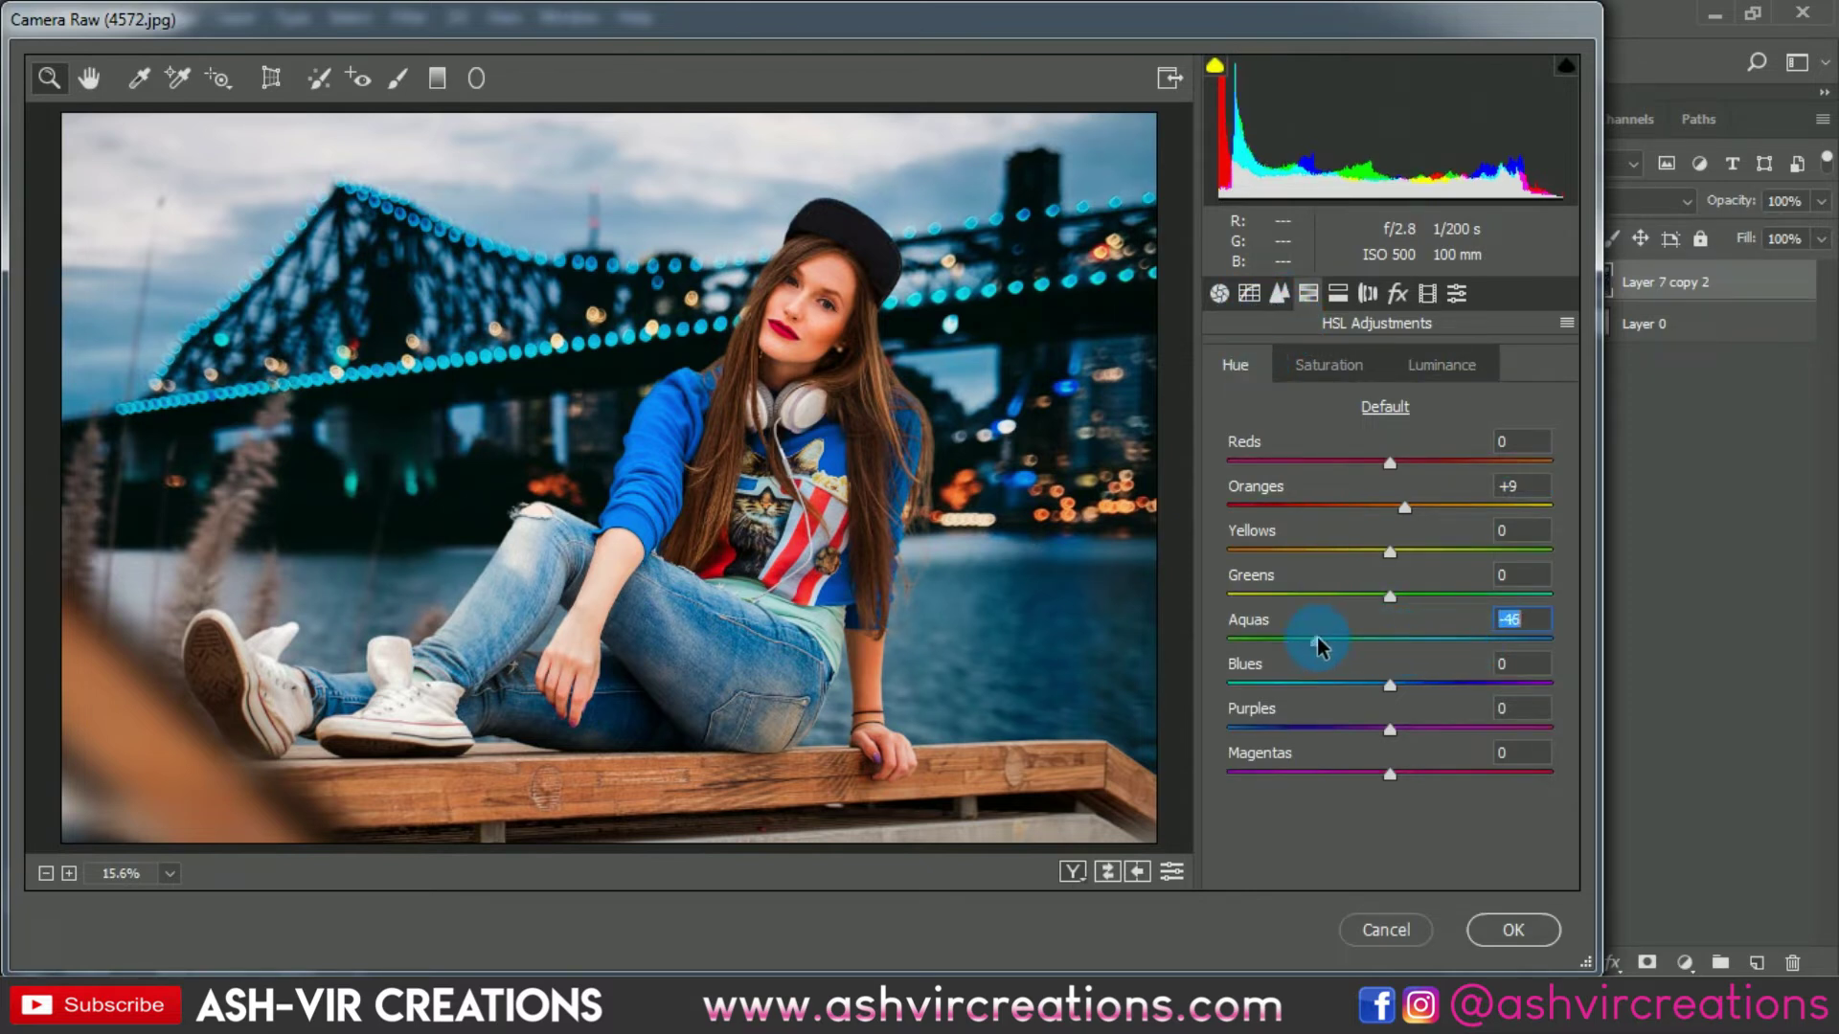
pyautogui.moveTo(1475, 636); pyautogui.dragTo(1343, 641)
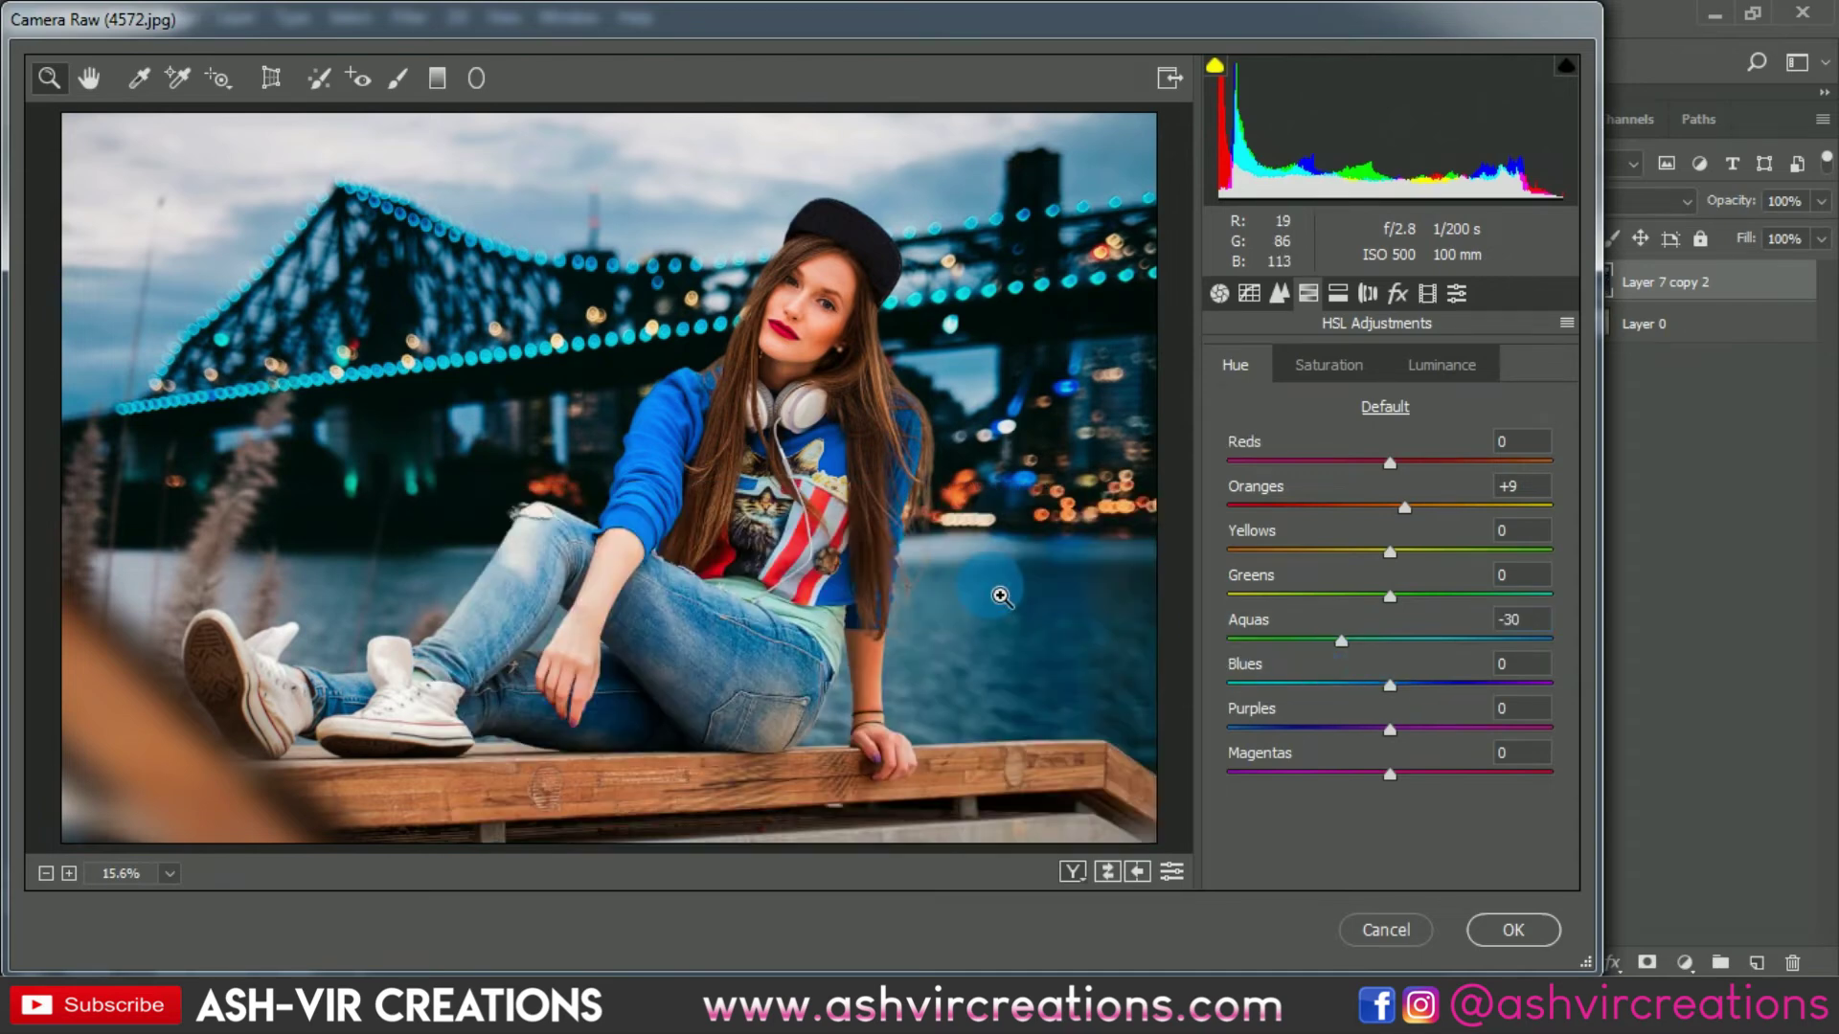
pyautogui.scroll(-1, 999, 596)
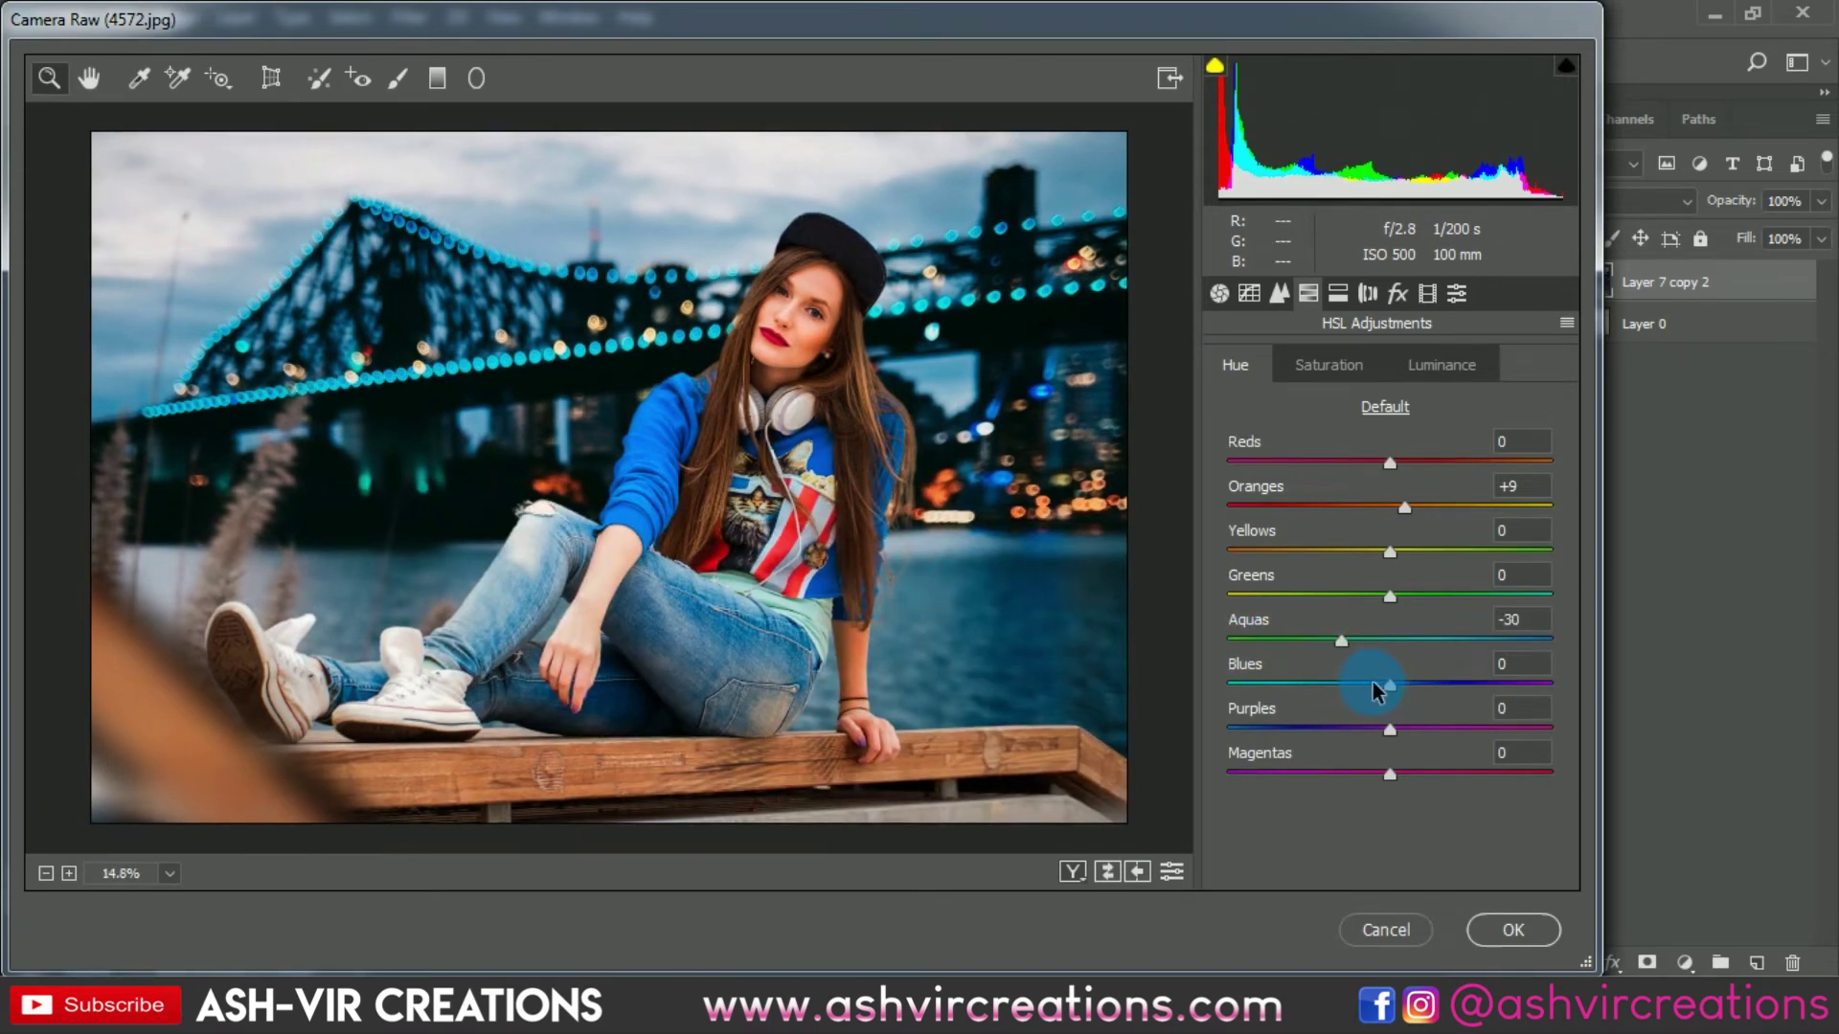
pyautogui.moveTo(1373, 686)
pyautogui.mouseDown()
pyautogui.moveTo(1350, 687)
pyautogui.moveTo(1422, 691)
pyautogui.moveTo(1365, 692)
pyautogui.moveTo(1392, 697)
pyautogui.mouseUp()
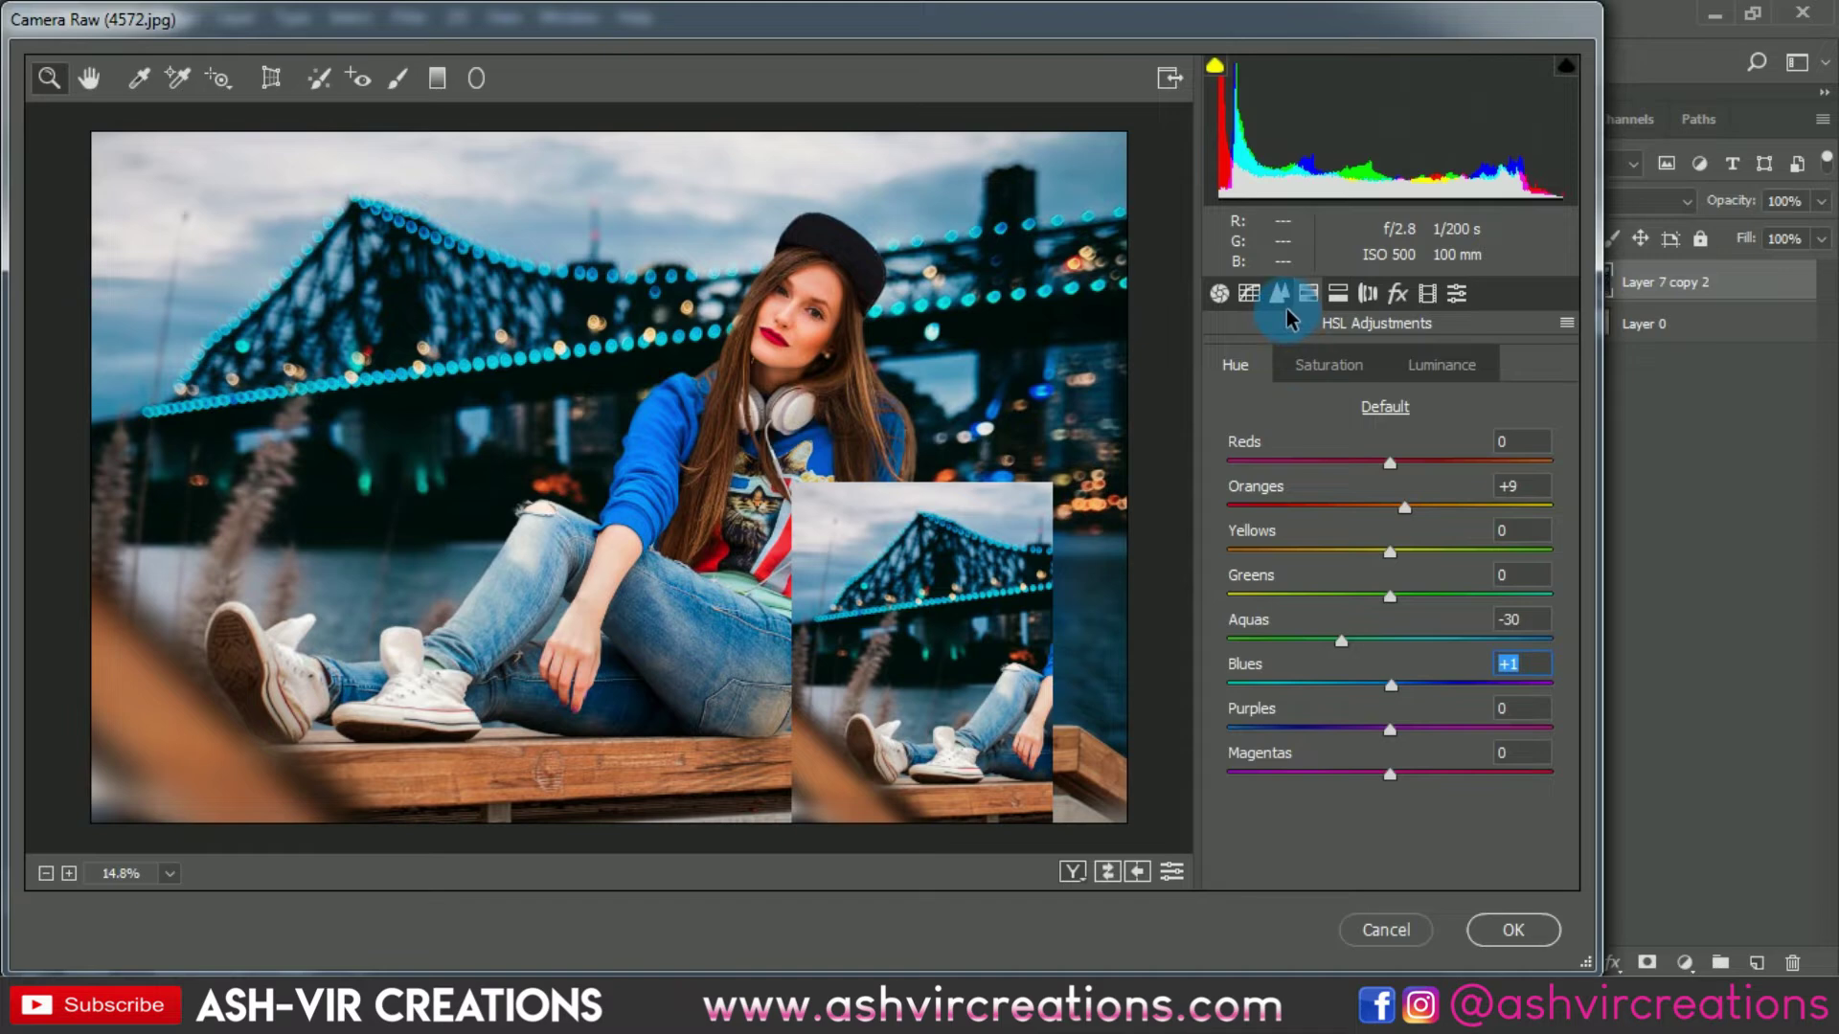
# - Set the HSL saturation to +1 for the reds and -13 for the oranges
pyautogui.scroll(-1, 958, 493)
pyautogui.scroll(-1, 957, 492)
pyautogui.scroll(3, 958, 492)
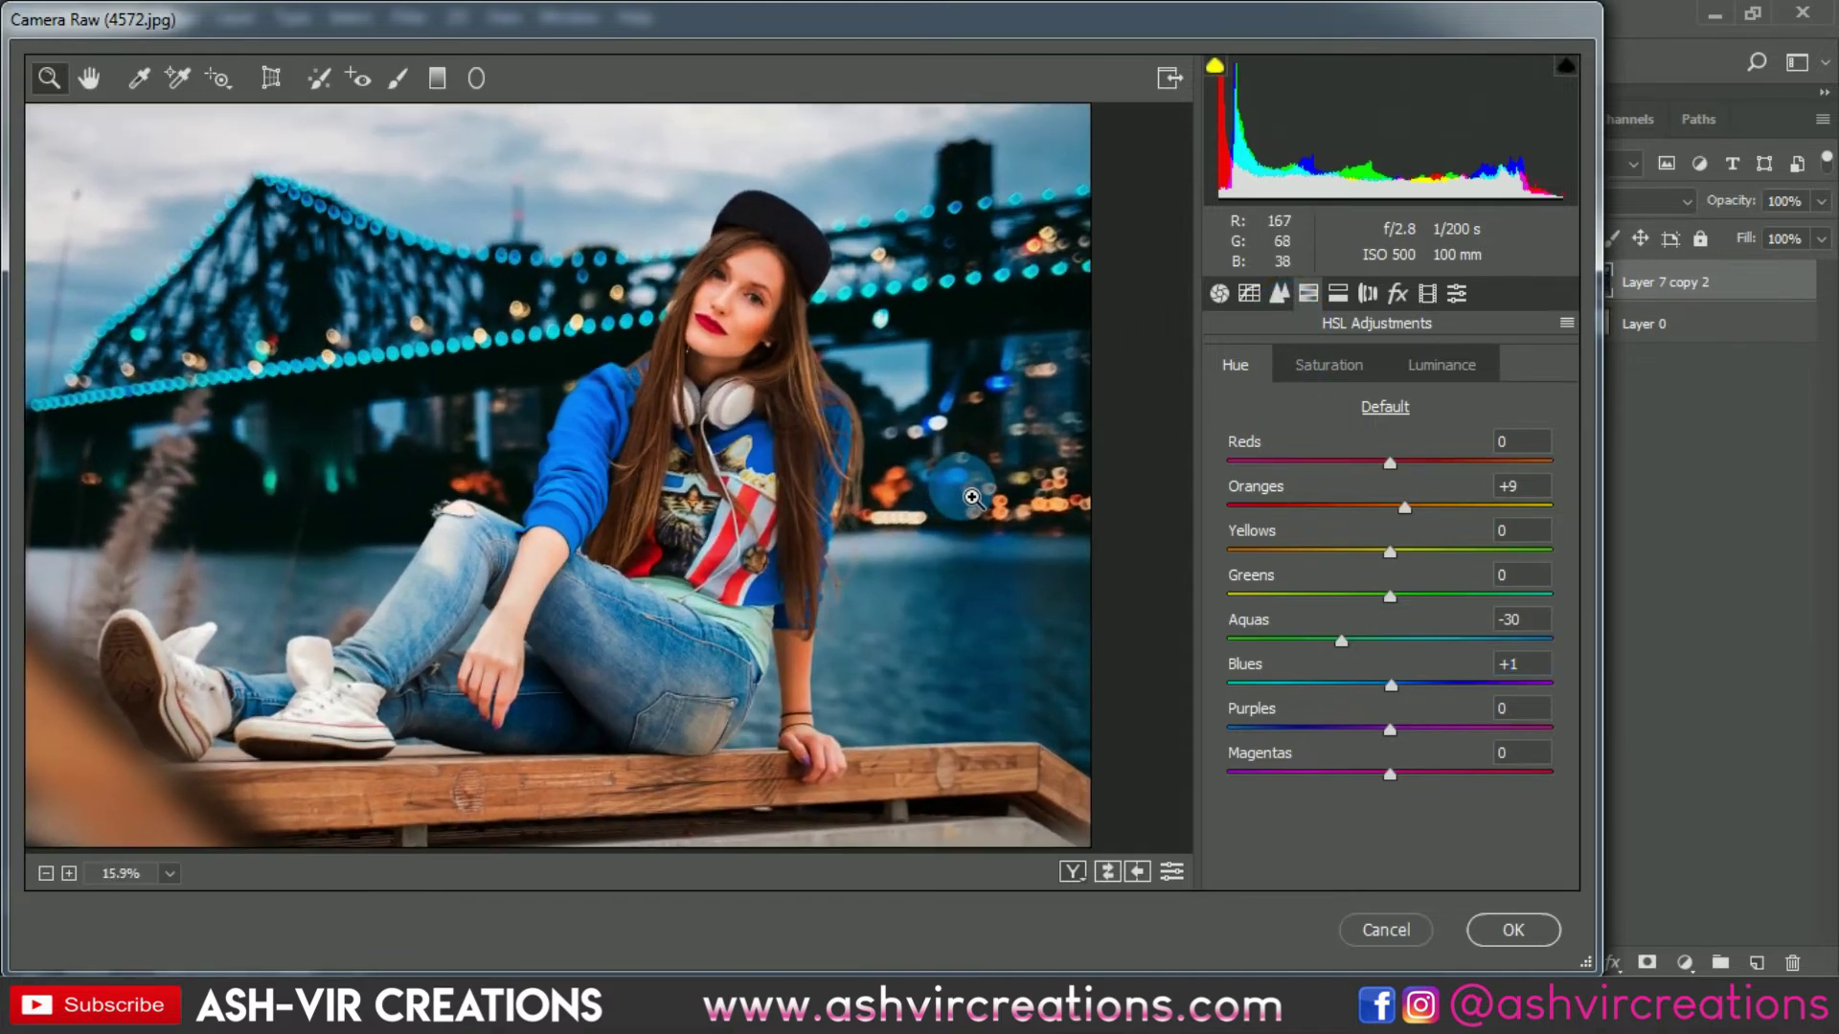
pyautogui.scroll(-1, 842, 475)
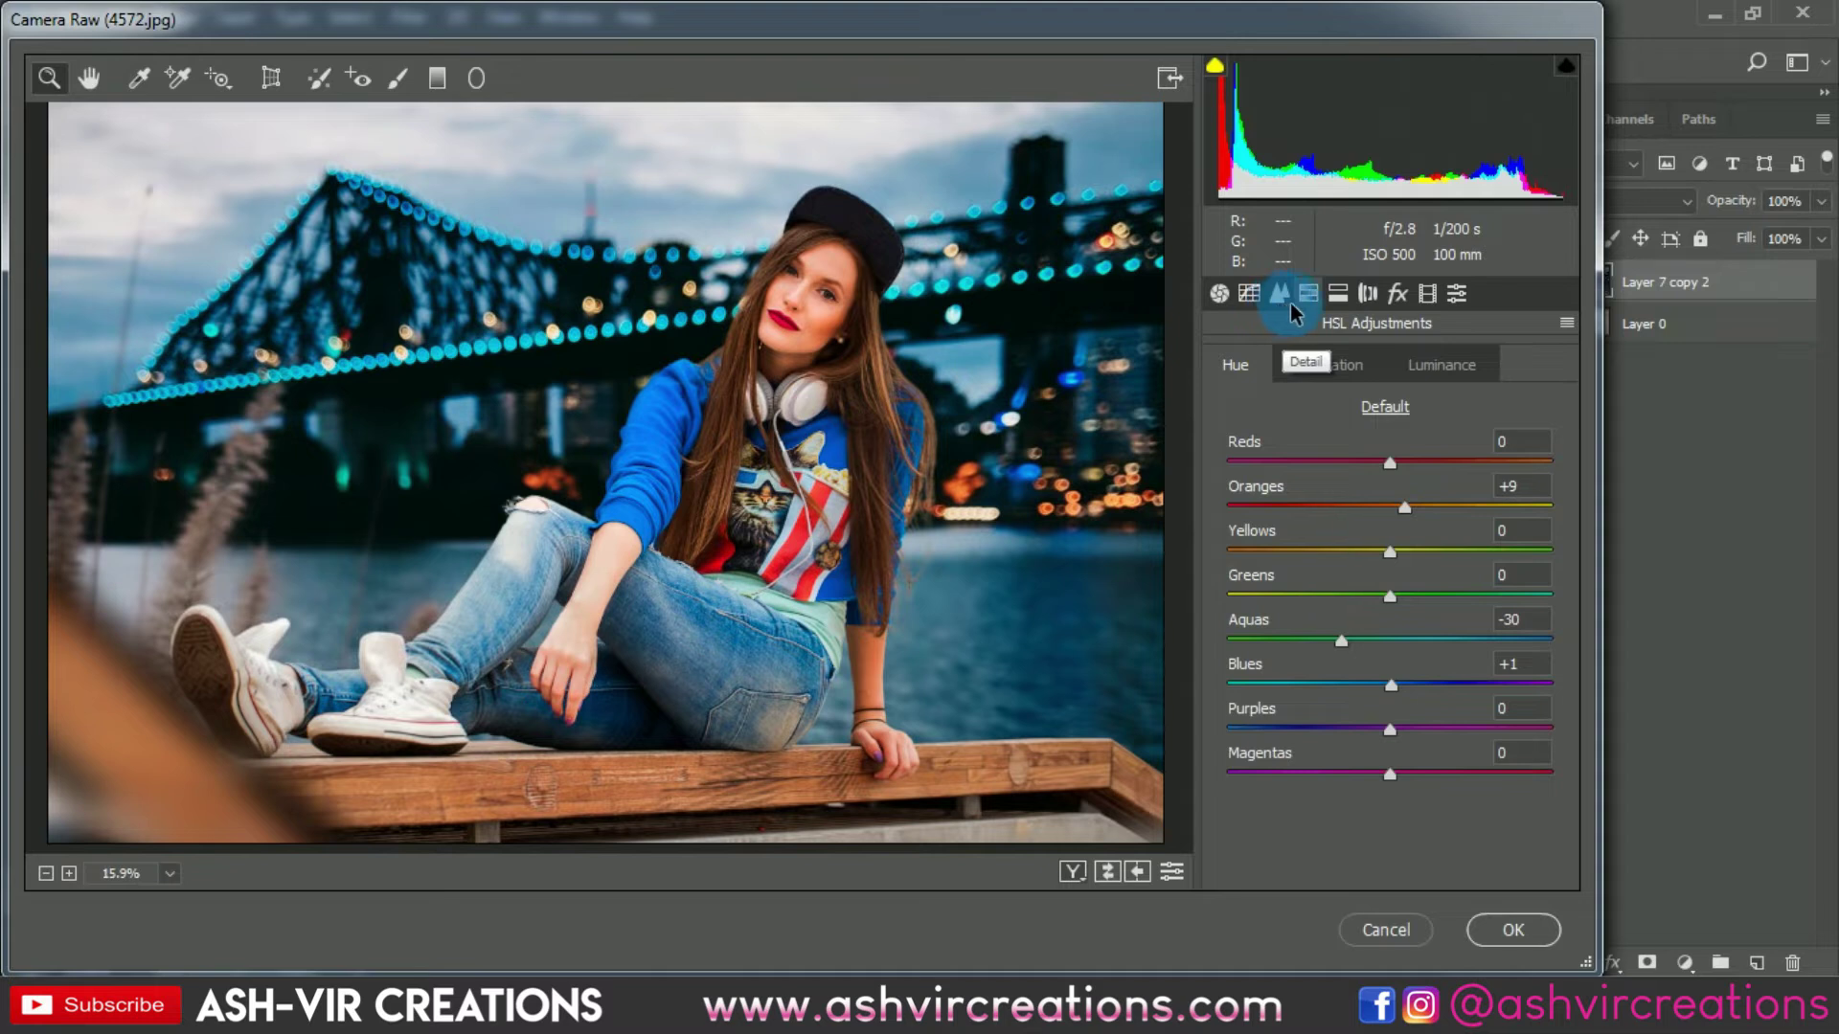
pyautogui.click(1331, 368)
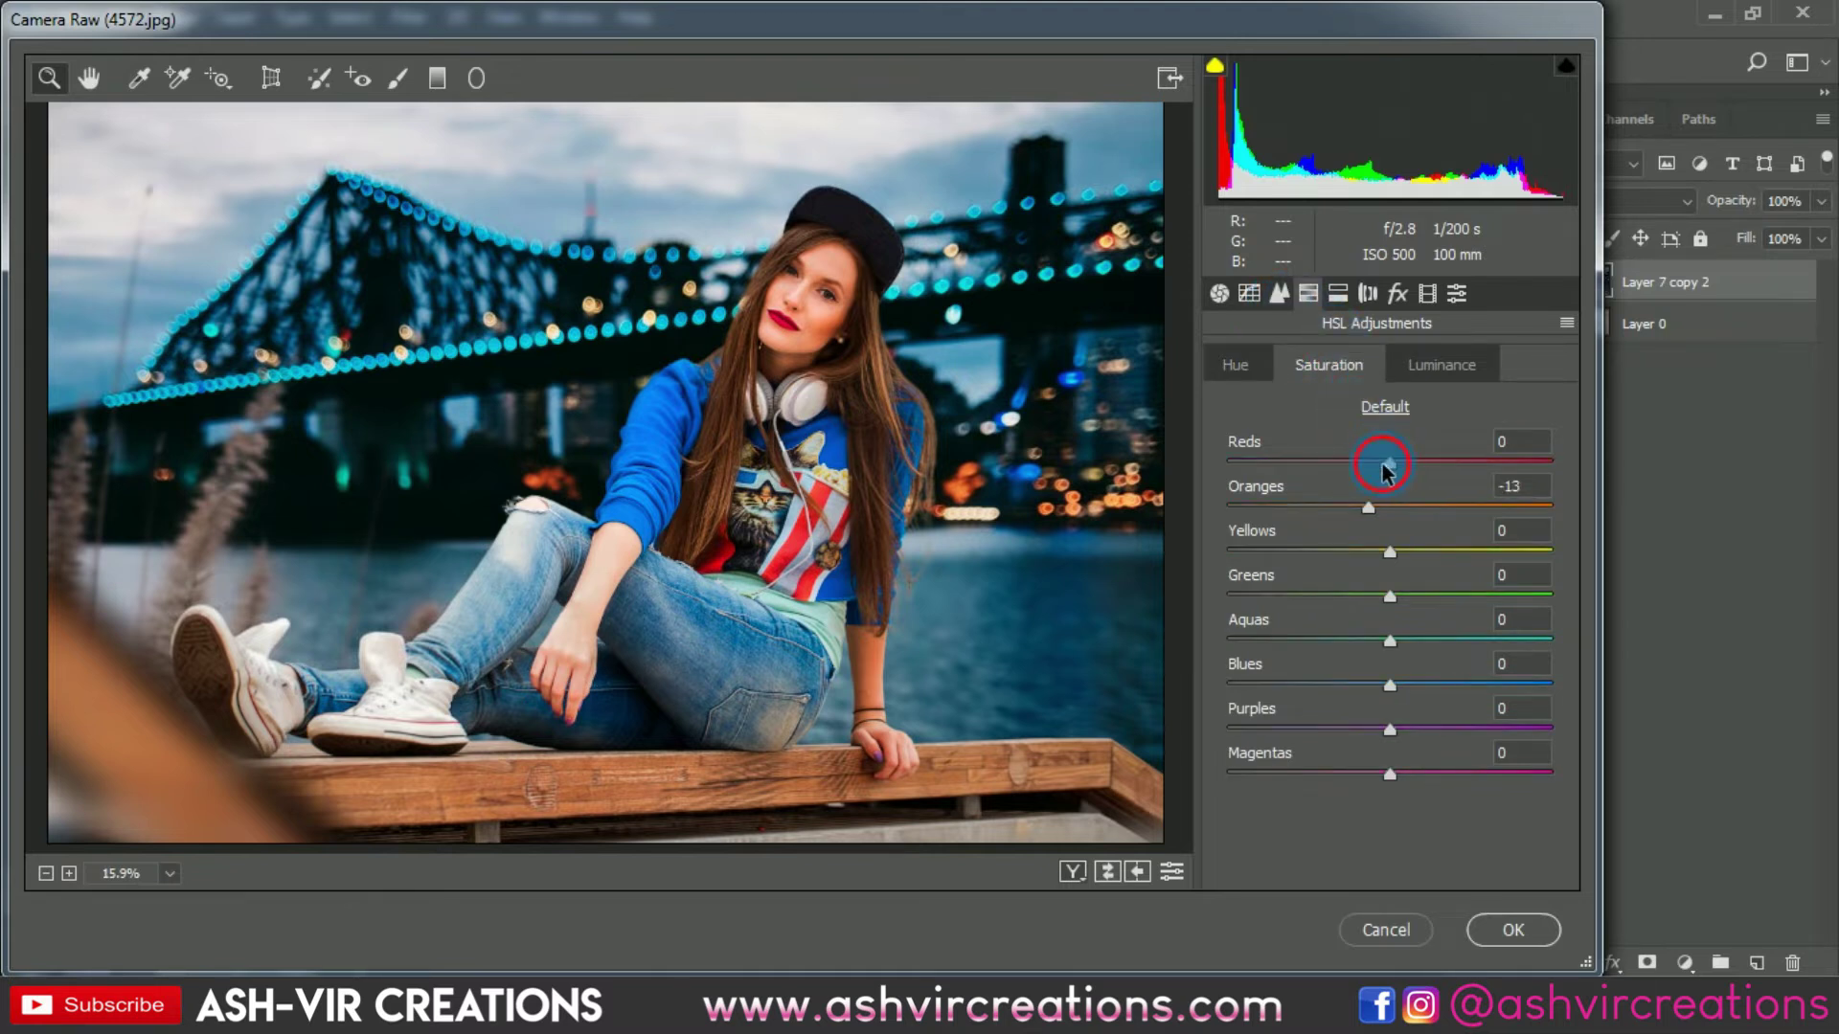
pyautogui.moveTo(1362, 463); pyautogui.dragTo(1369, 517)
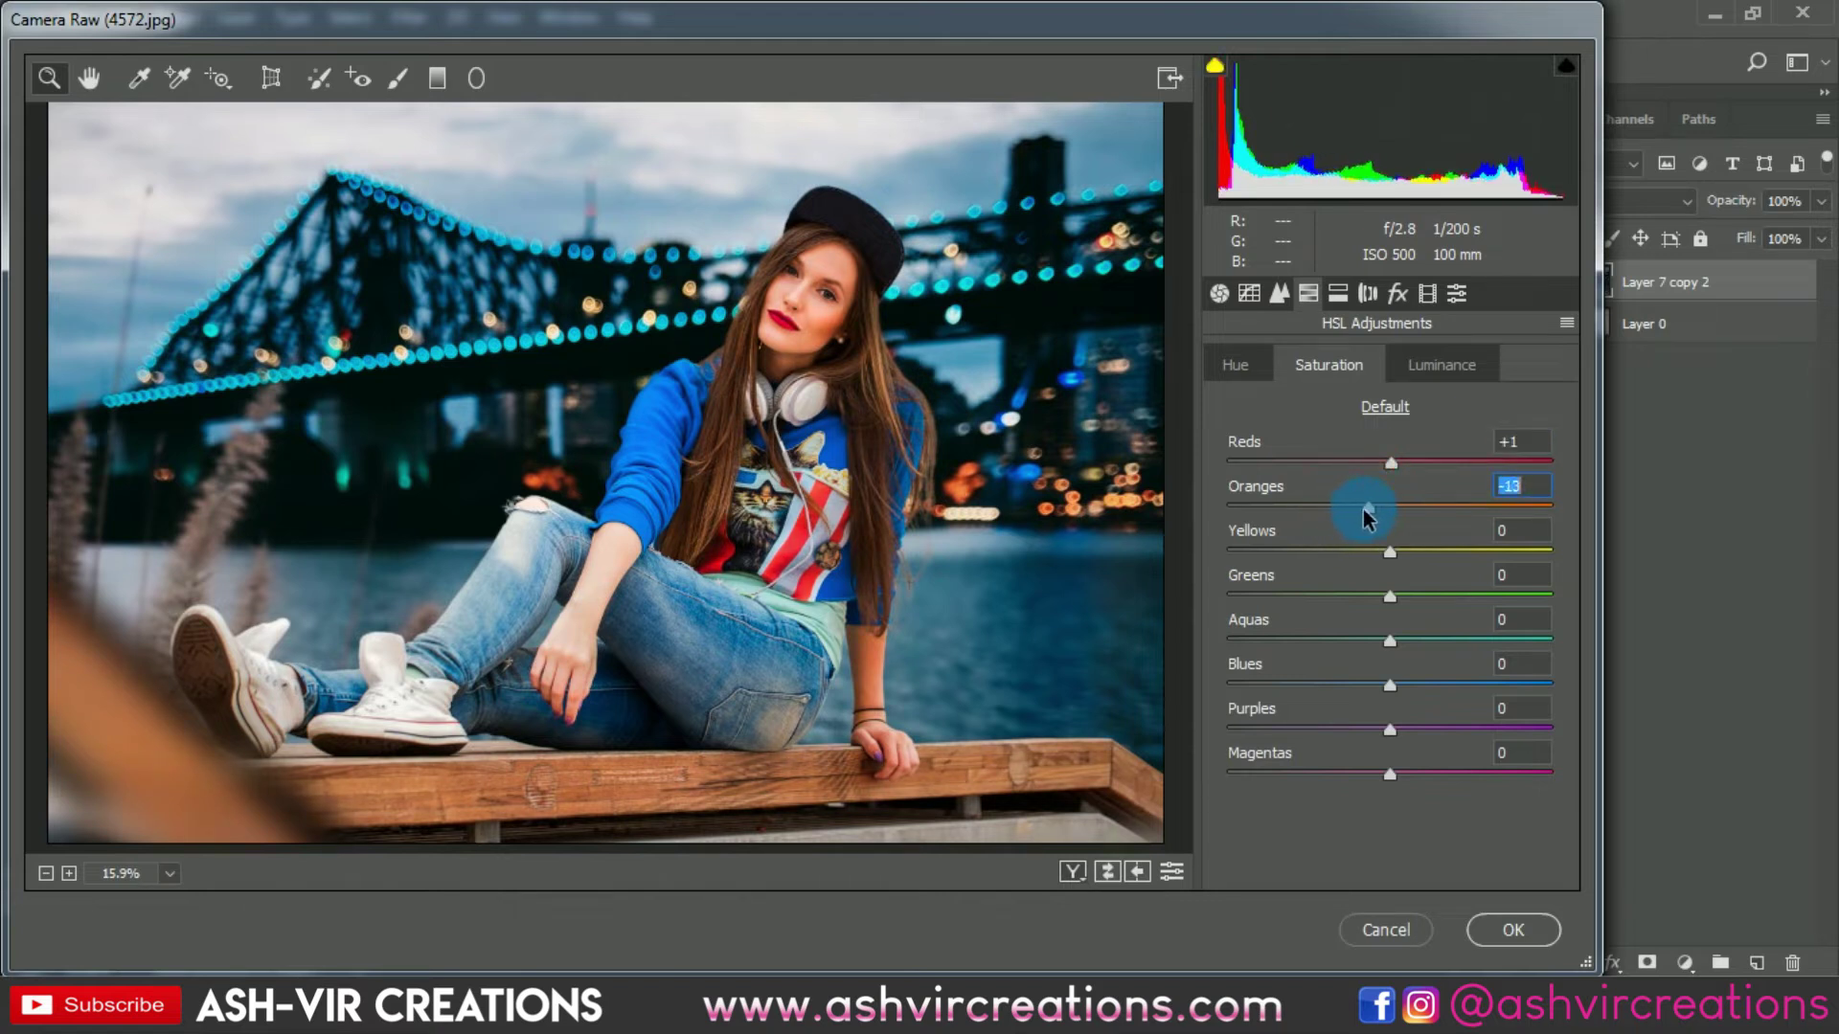
# - Adjust the basic tones, setting highlights to -23, shadows to +8, whites to +8 and blacks to -9
pyautogui.click(1339, 299)
pyautogui.click(1219, 293)
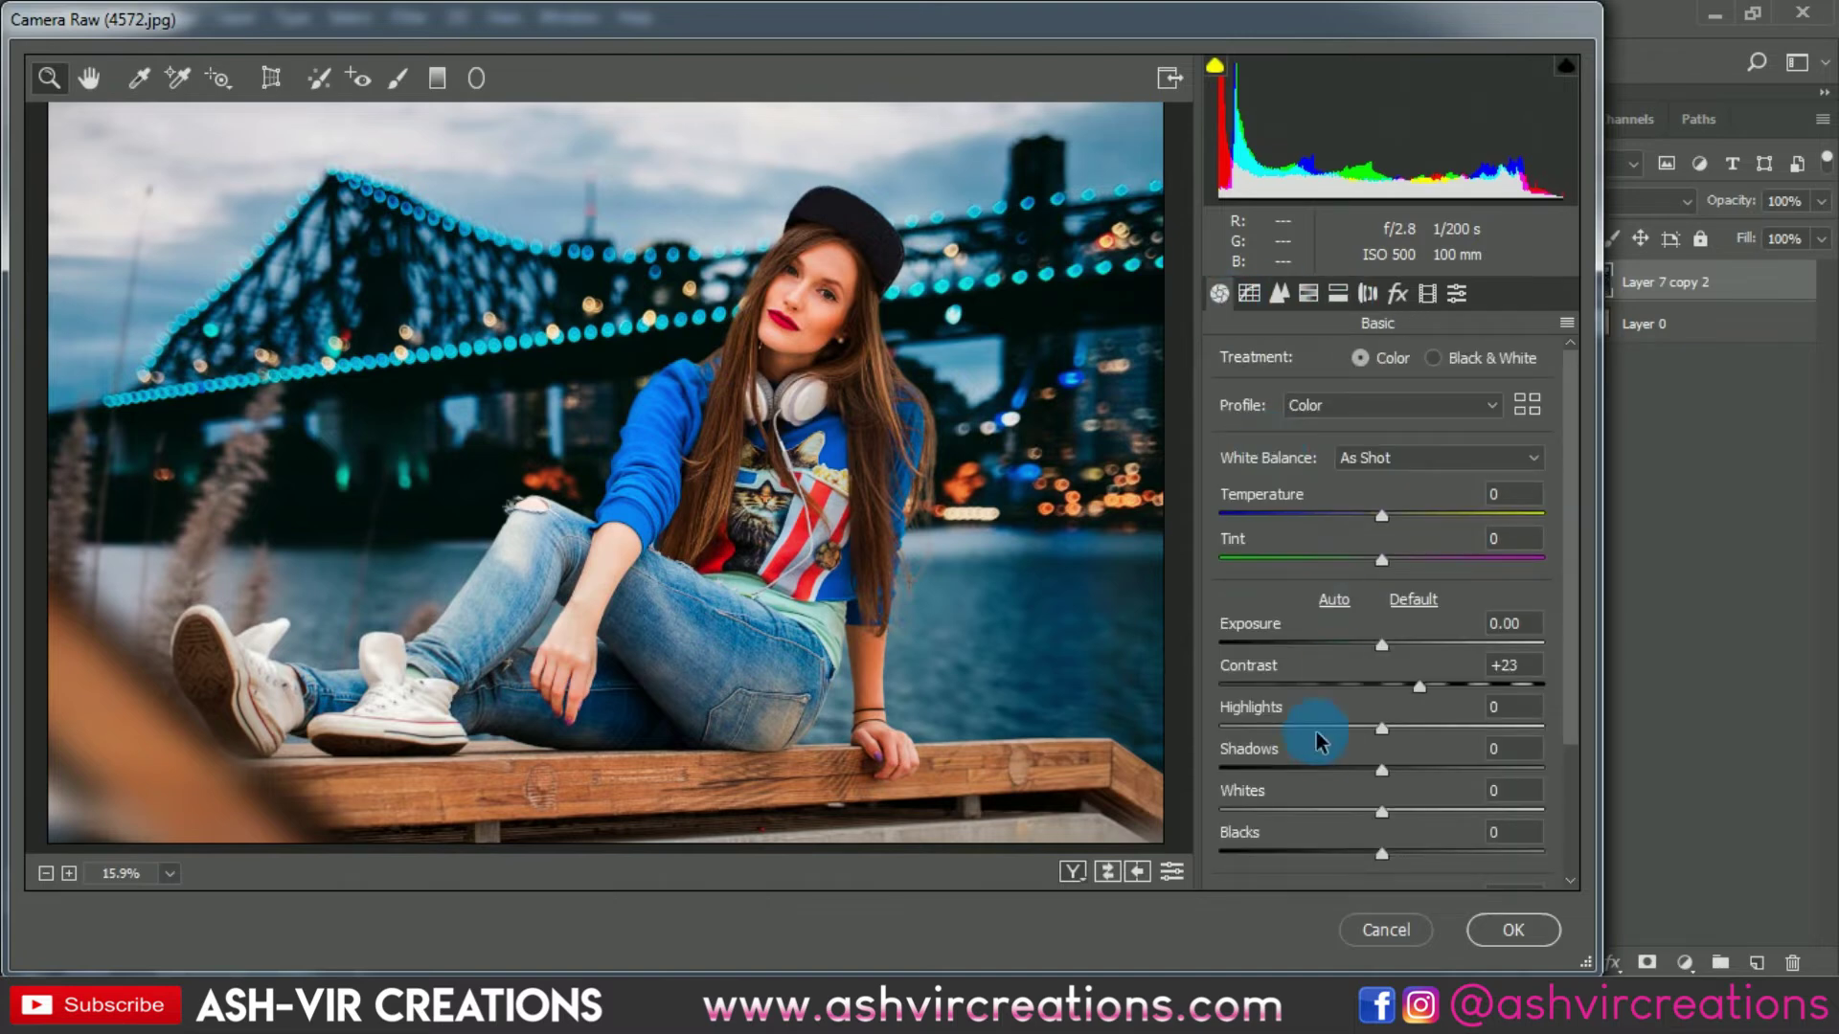
pyautogui.moveTo(1271, 726); pyautogui.dragTo(1349, 752)
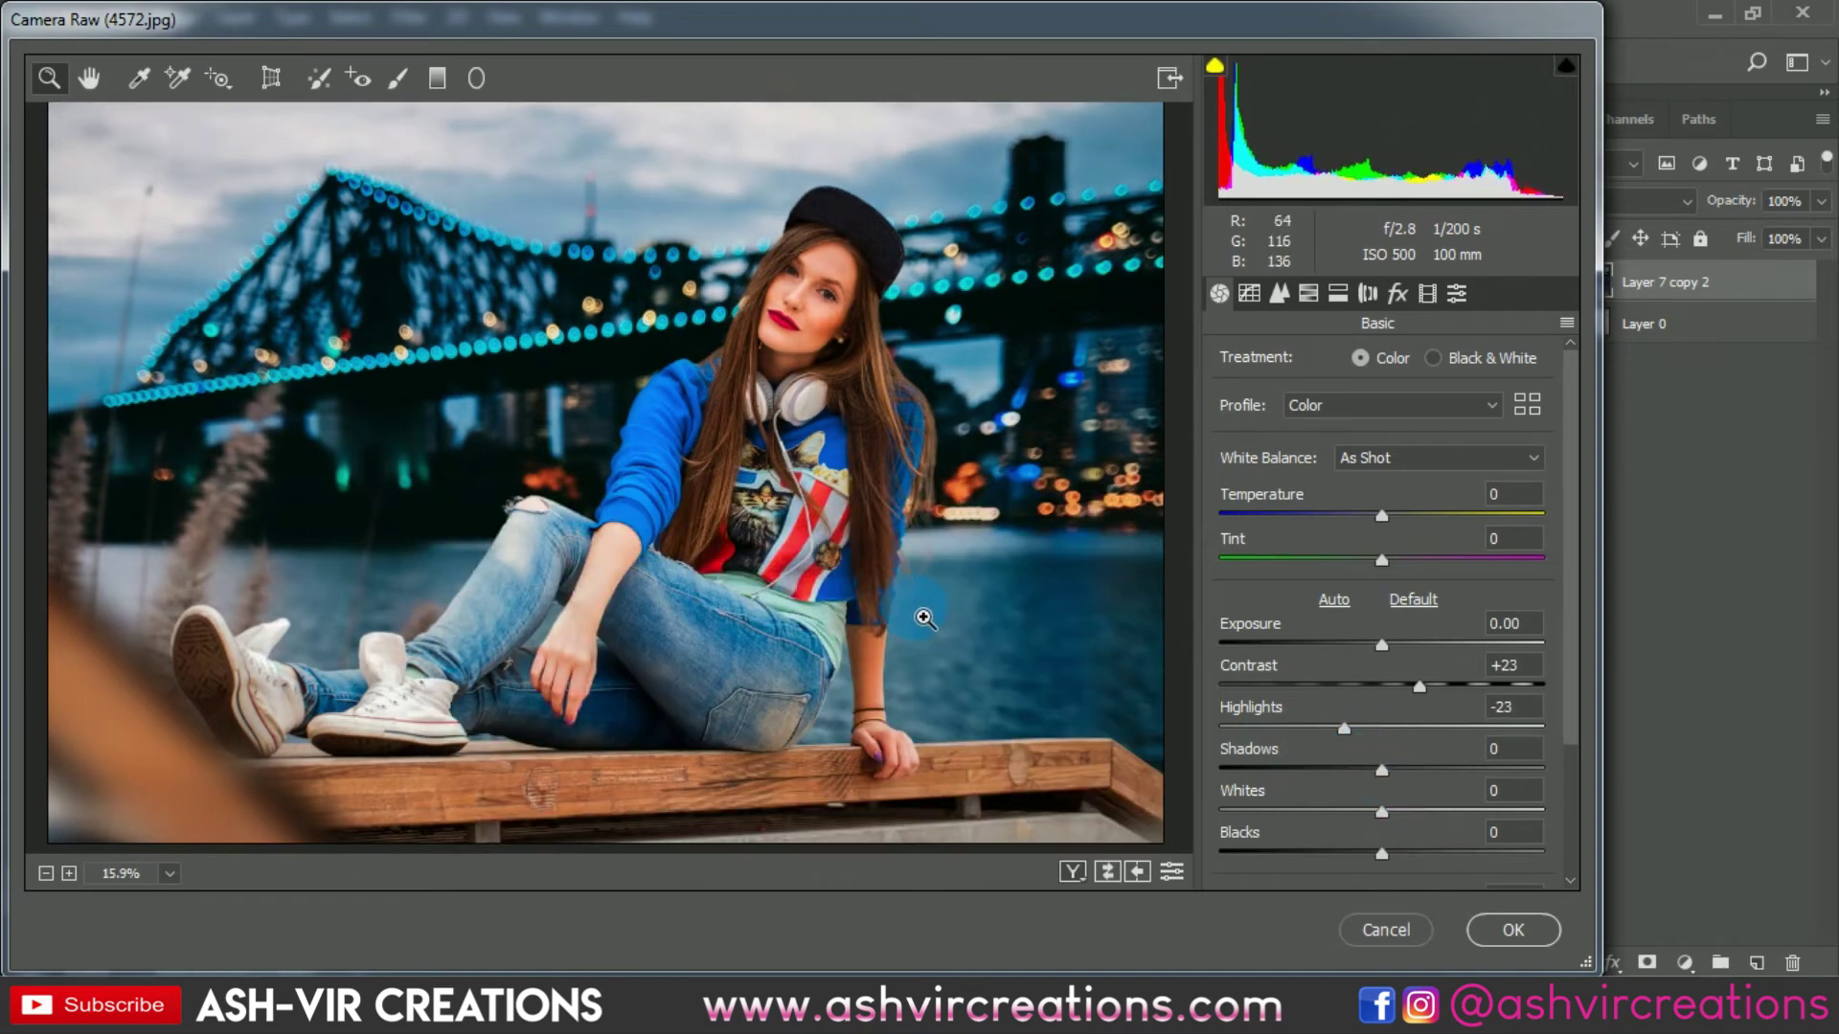
pyautogui.click(912, 613)
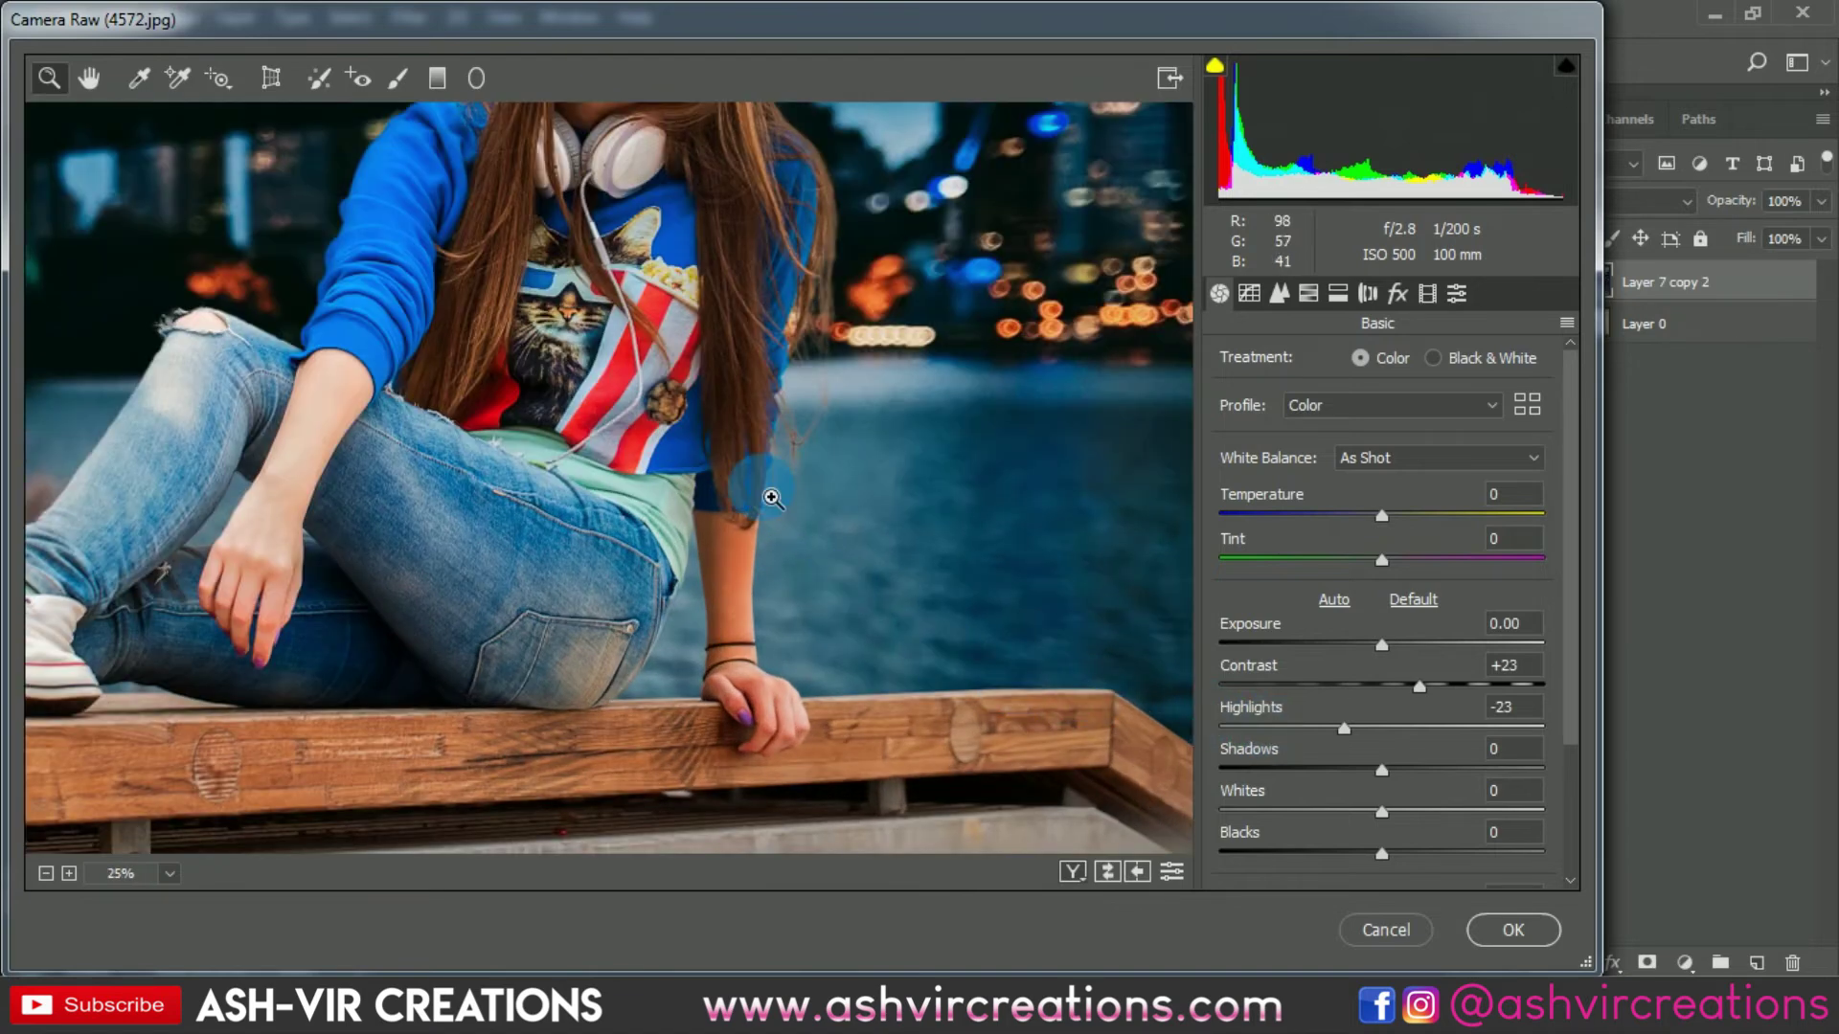
pyautogui.click(819, 520)
pyautogui.moveTo(818, 520); pyautogui.dragTo(911, 565)
pyautogui.click(1382, 766)
pyautogui.moveTo(1400, 768); pyautogui.dragTo(1368, 852)
# - Set the basic clarity to +11, vibrance to +7 and saturation to -5
pyautogui.scroll(-1, 1566, 763)
pyautogui.scroll(-3, 1570, 764)
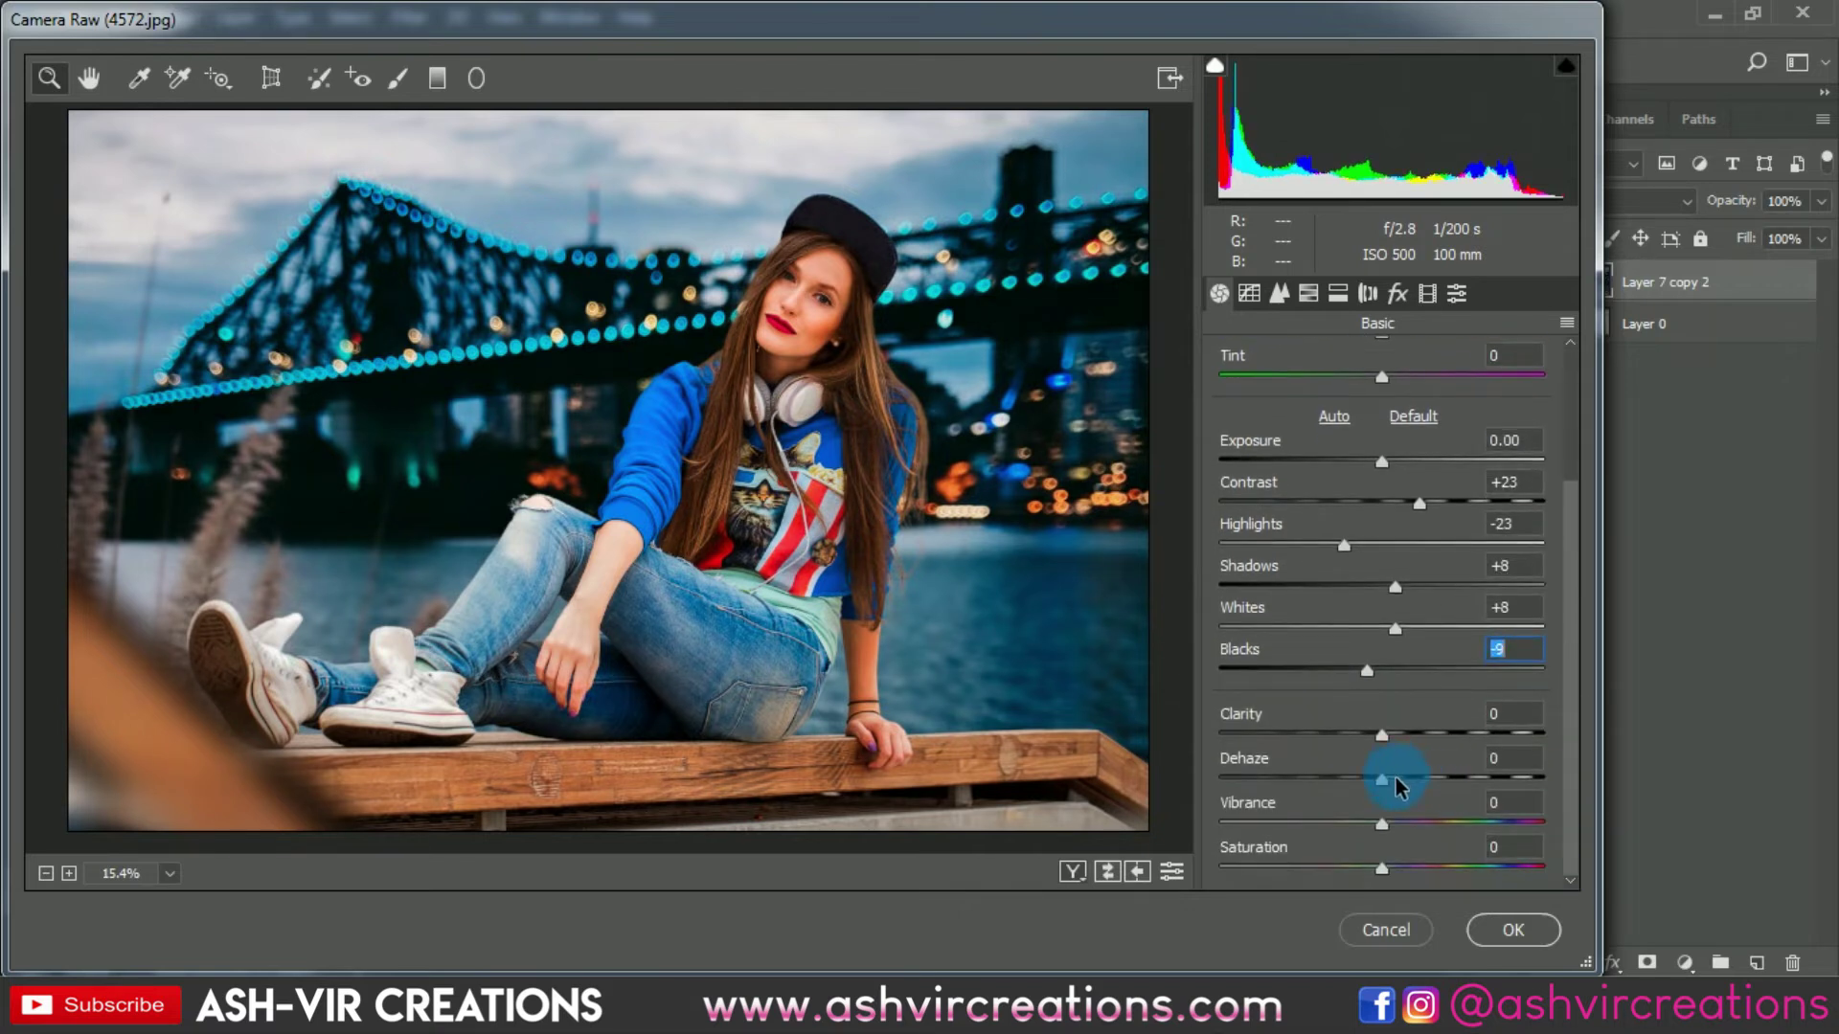
pyautogui.moveTo(1393, 735)
pyautogui.mouseDown()
pyautogui.moveTo(1419, 734)
pyautogui.moveTo(1399, 731)
pyautogui.mouseUp()
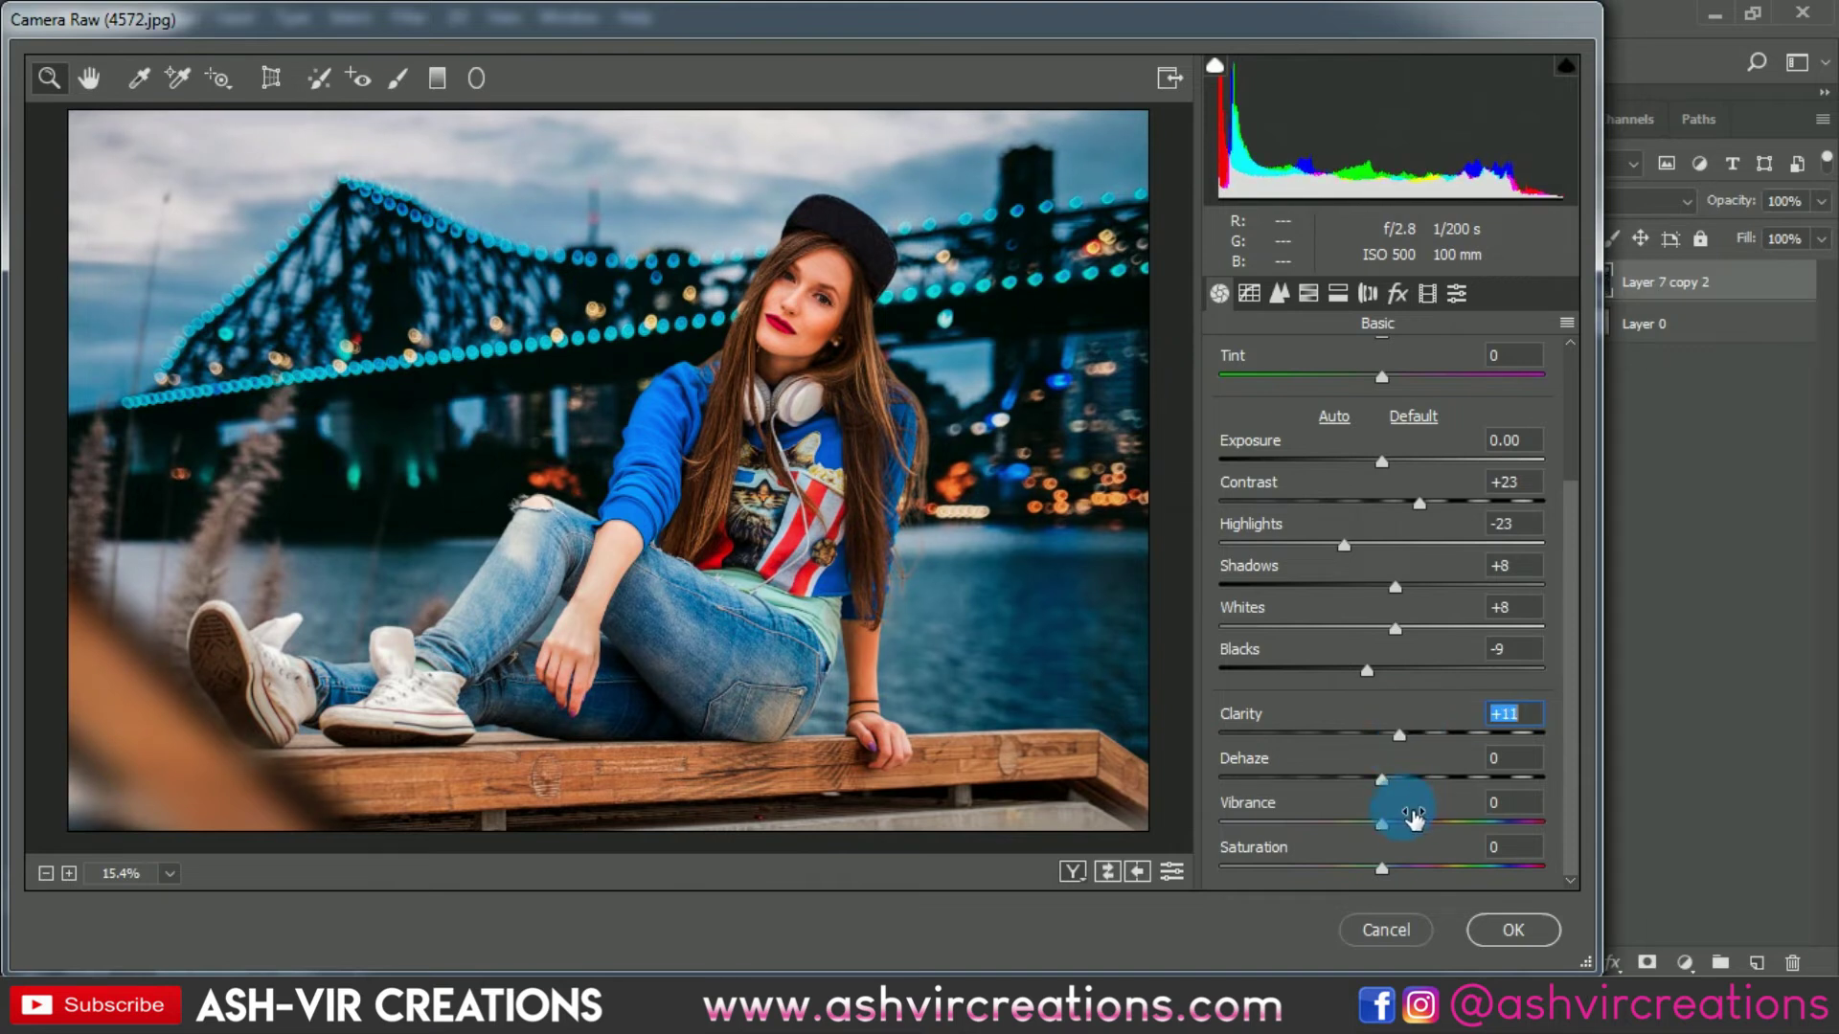
pyautogui.moveTo(1396, 825); pyautogui.dragTo(1375, 874)
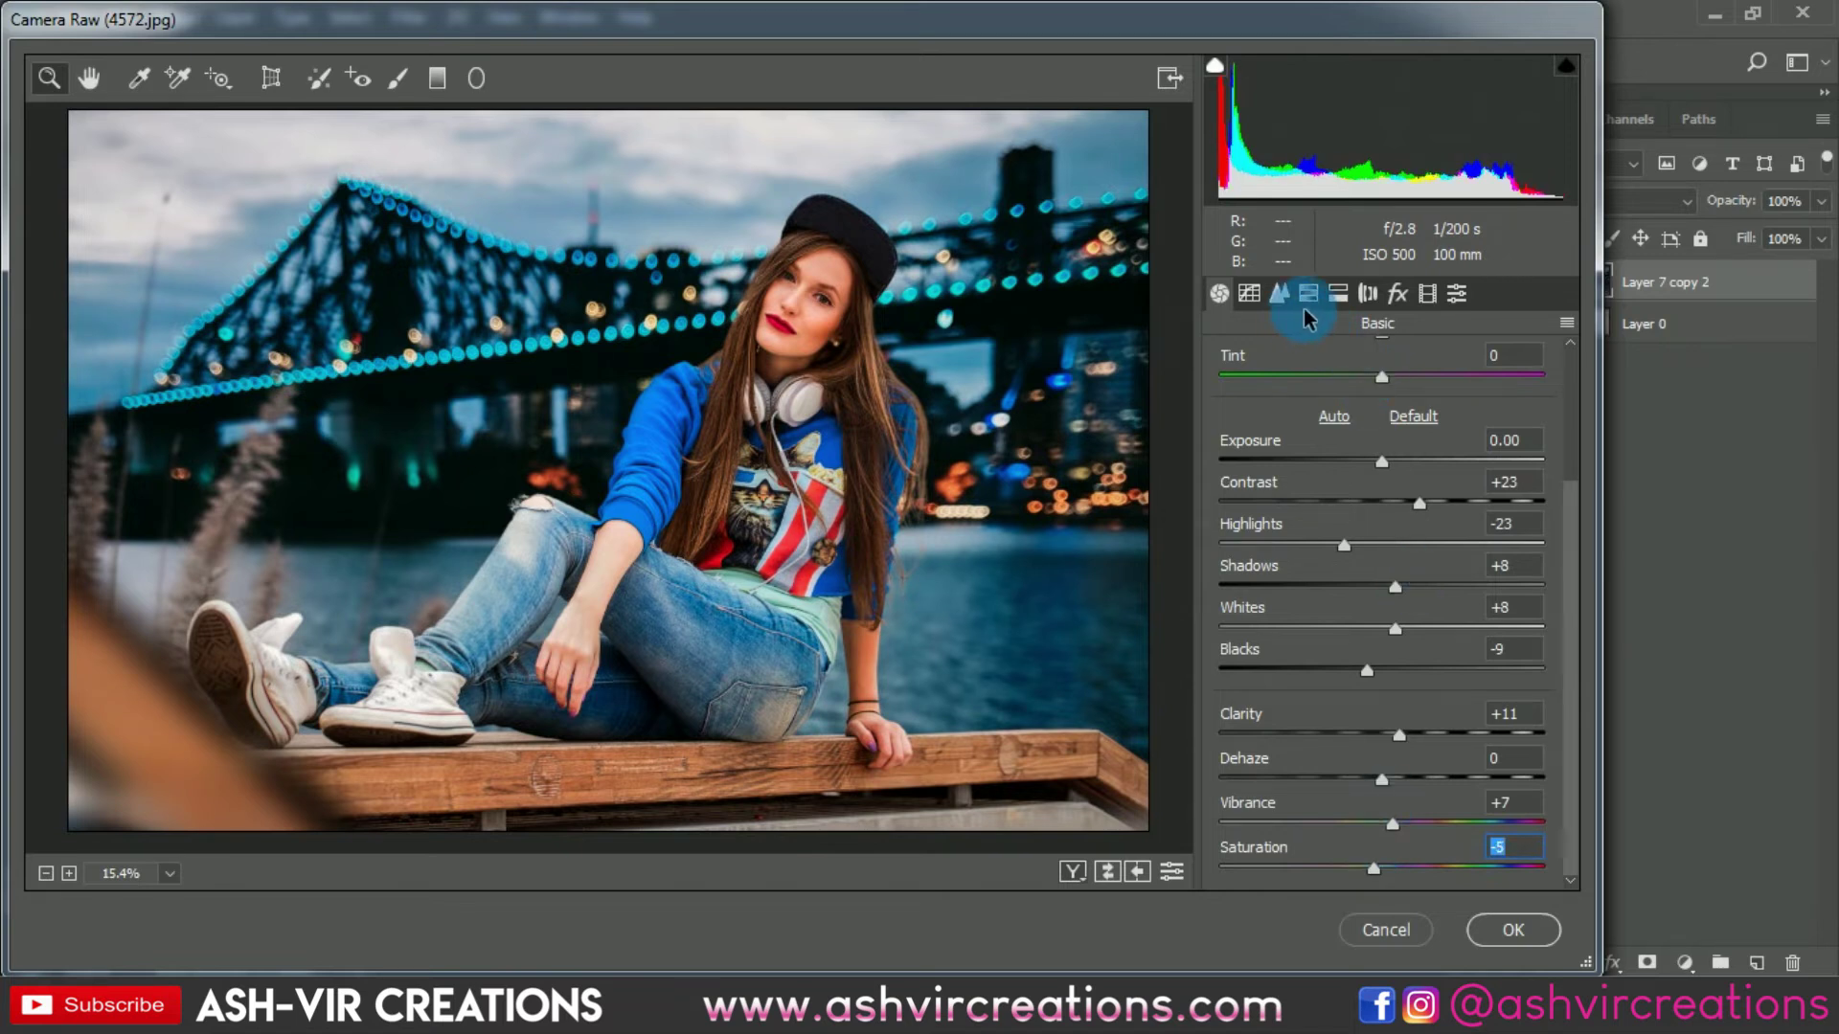
# - Split-tone the highlights with hue 59 and saturation 20
pyautogui.click(1368, 294)
pyautogui.click(1395, 296)
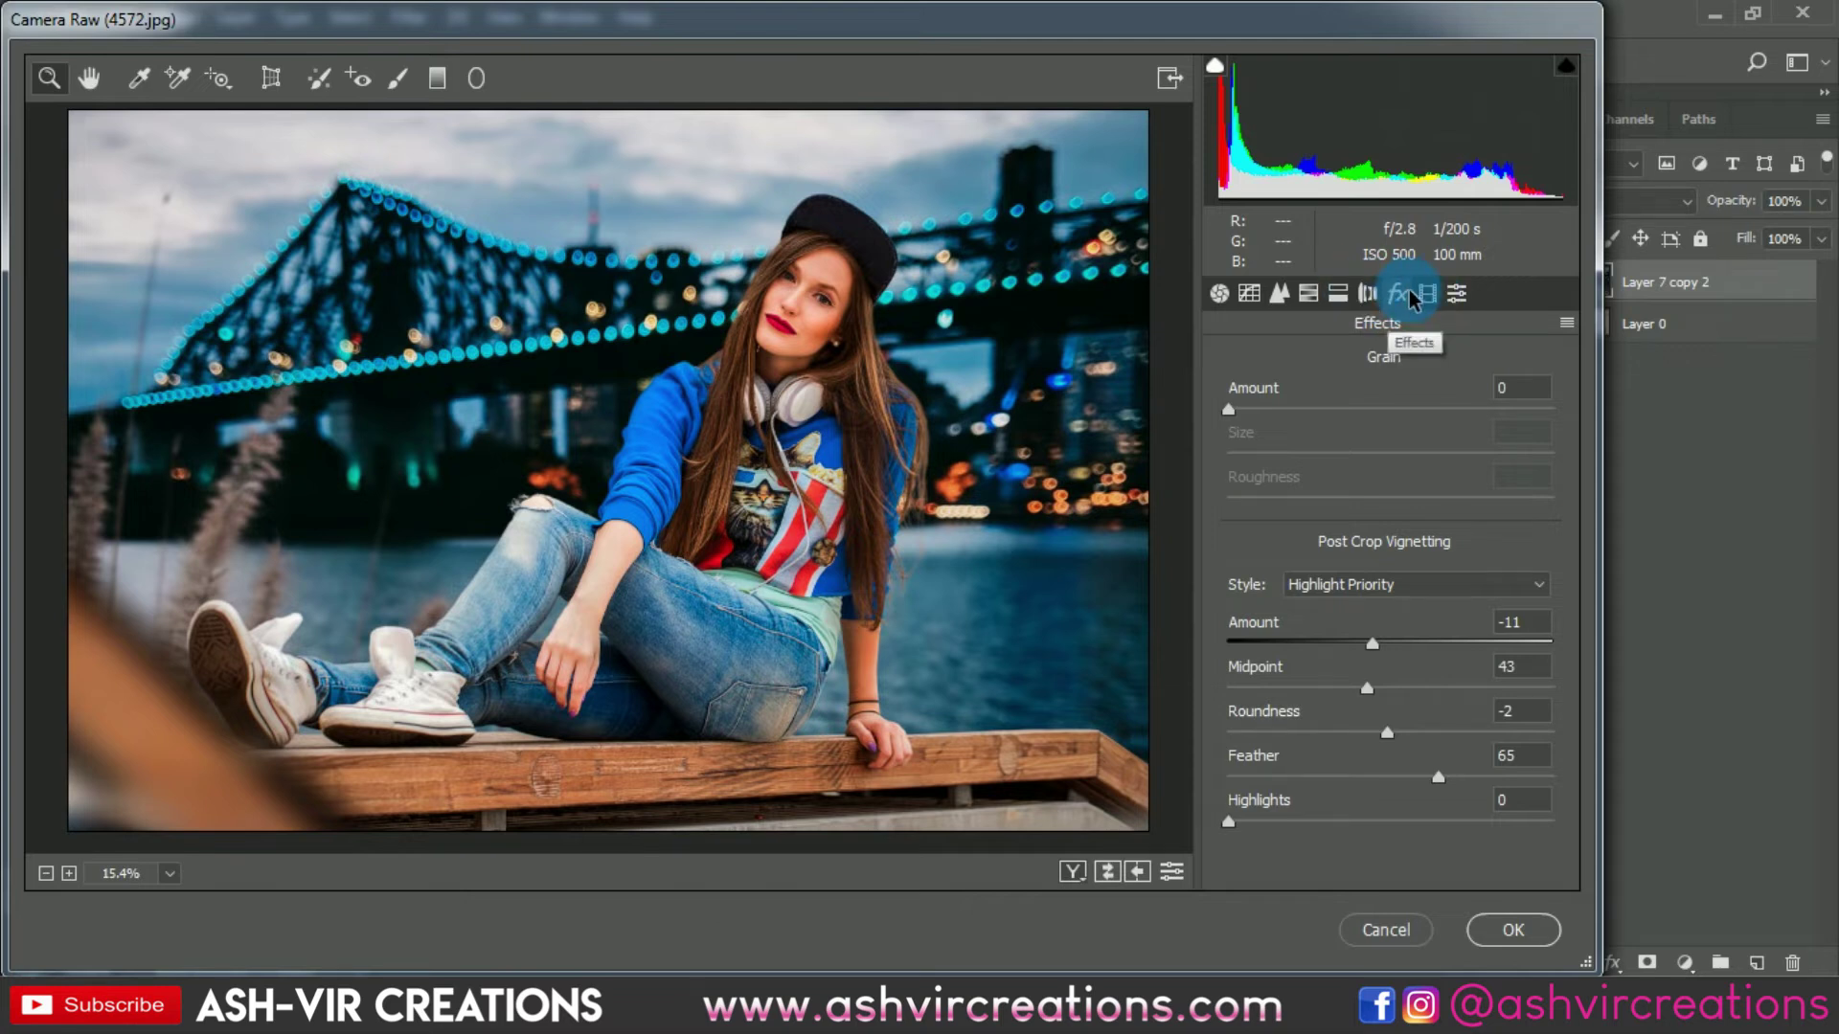
pyautogui.click(1310, 296)
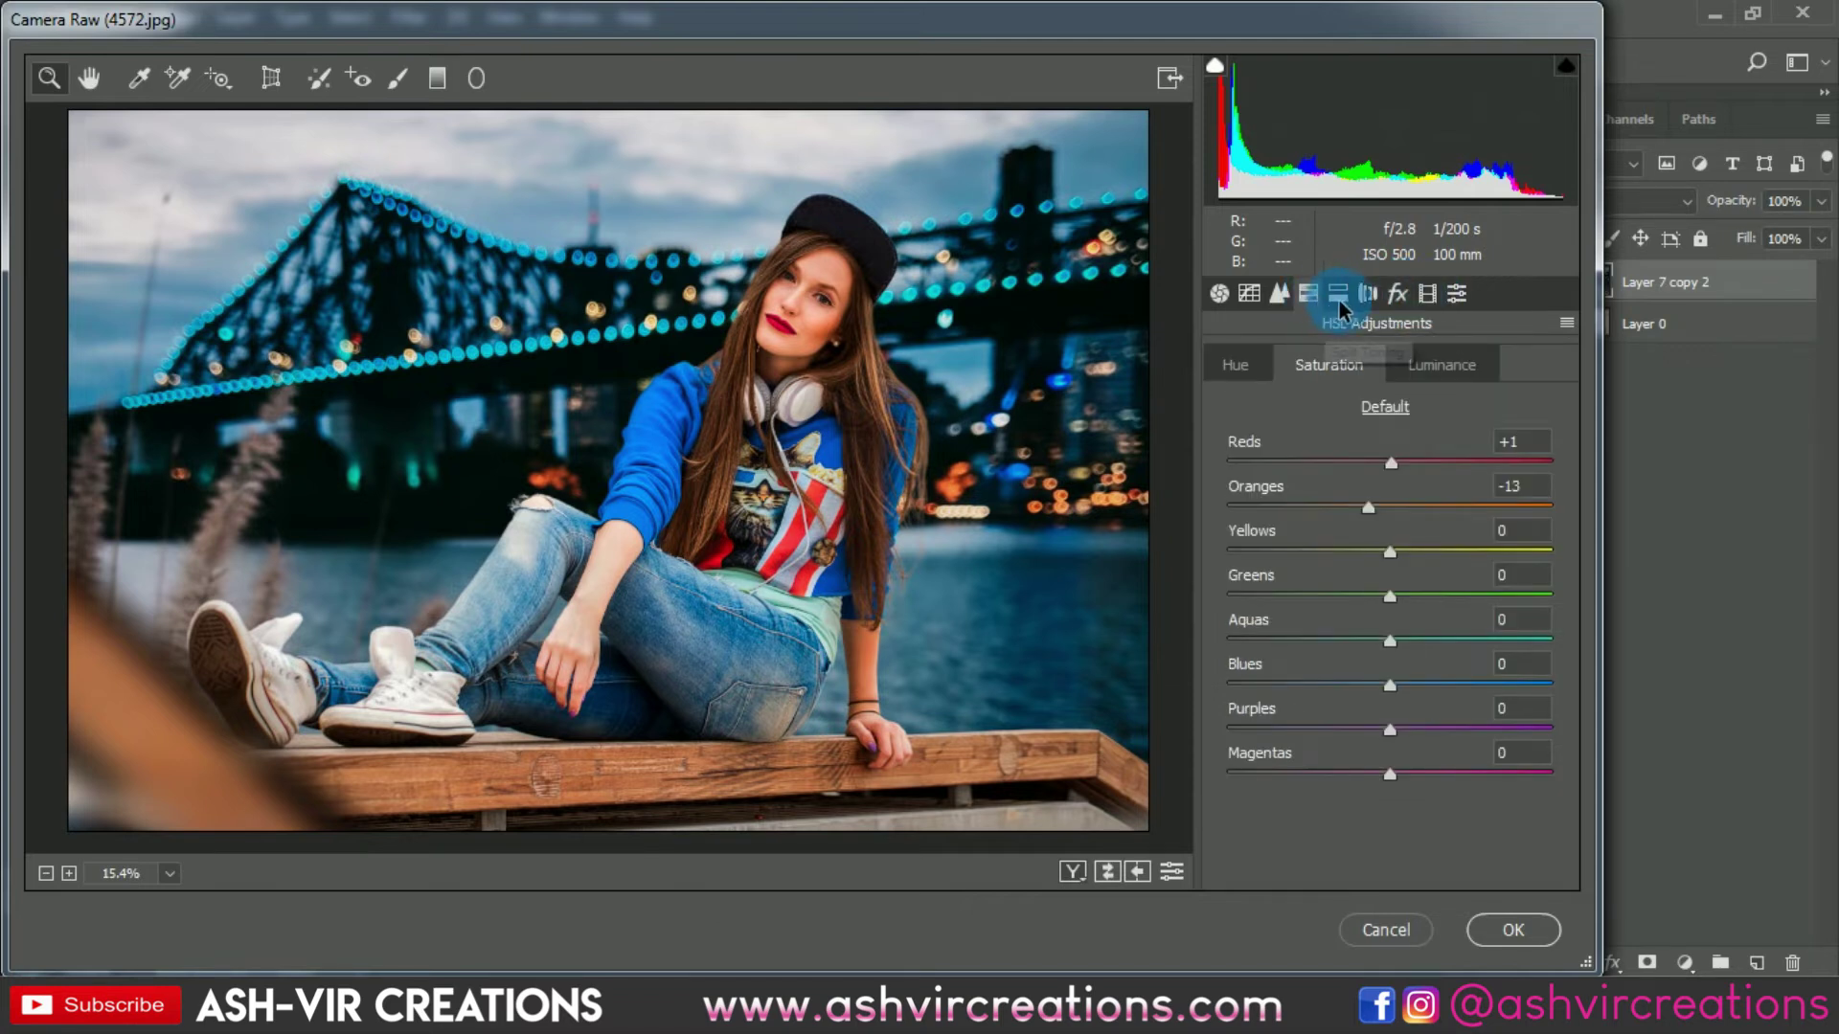
pyautogui.click(1339, 296)
pyautogui.moveTo(1272, 396); pyautogui.dragTo(1277, 402)
pyautogui.click(1297, 445)
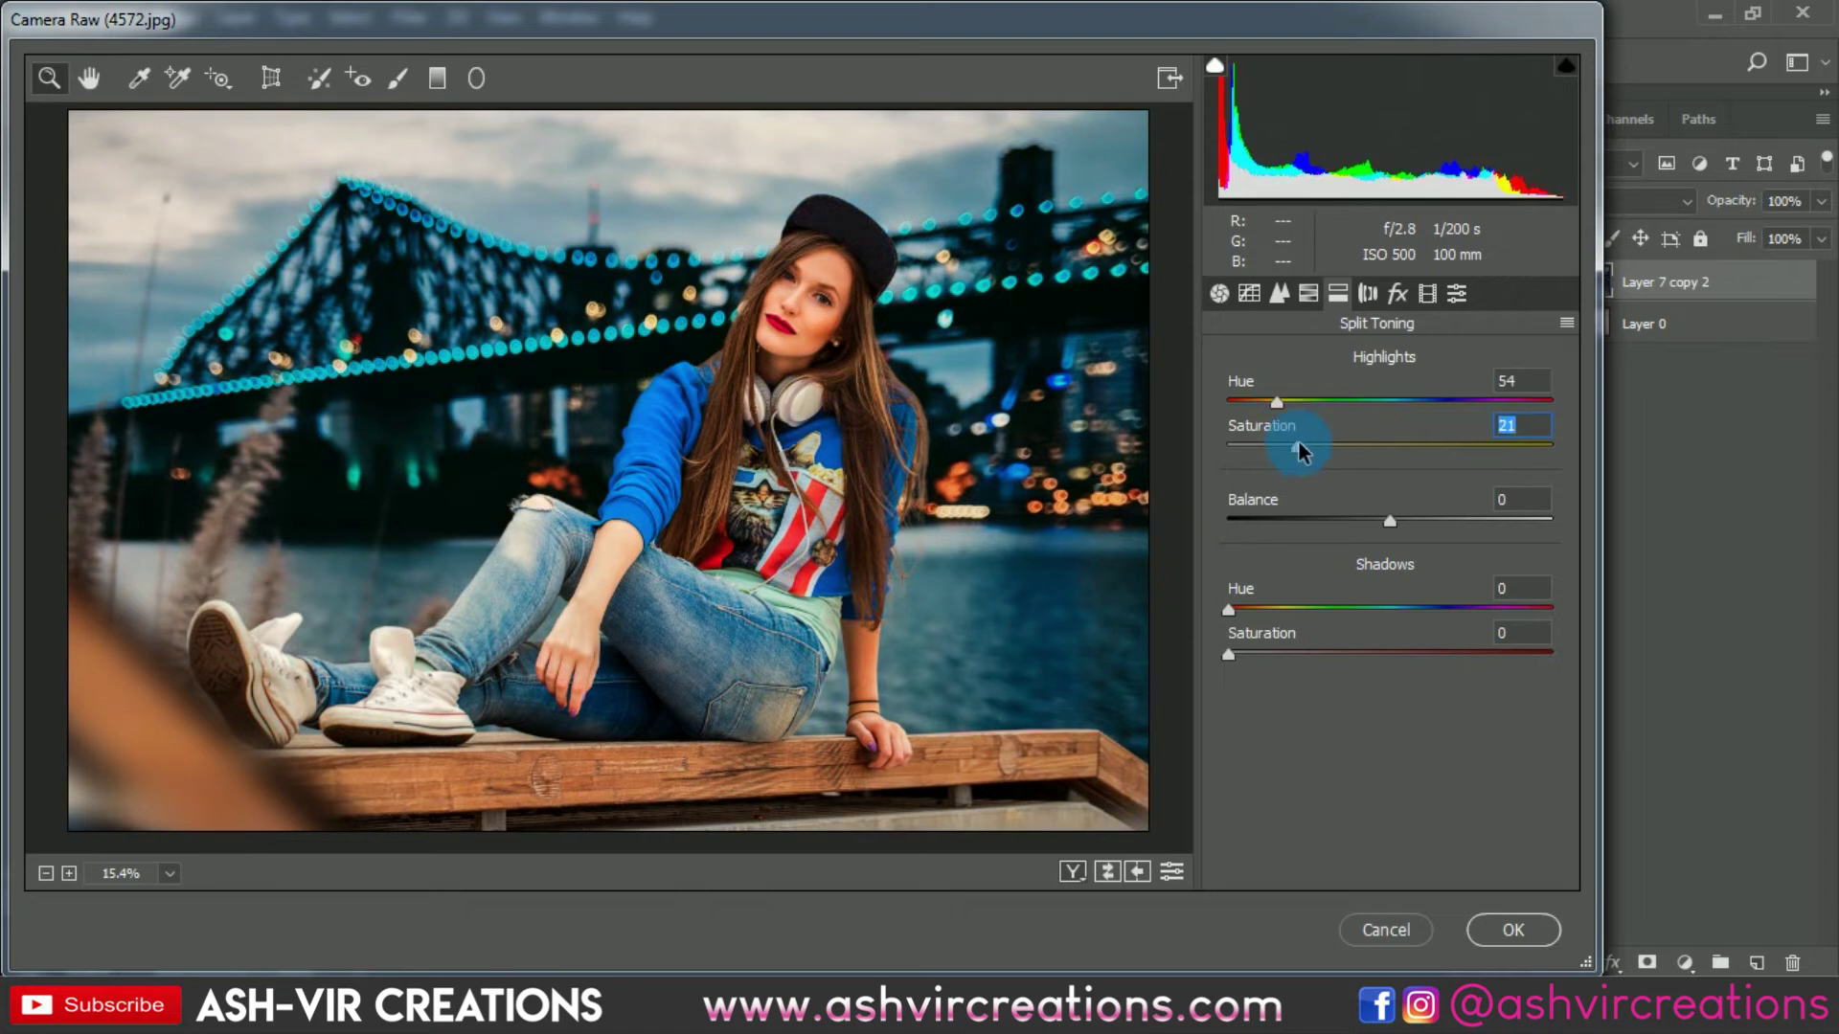
pyautogui.moveTo(1282, 413); pyautogui.dragTo(1309, 450)
# - Split-tone the shadows with hue 218 and saturation 6, and apply the Camera Raw adjustments
pyautogui.click(1295, 611)
pyautogui.click(1283, 653)
pyautogui.moveTo(1296, 609); pyautogui.dragTo(1425, 620)
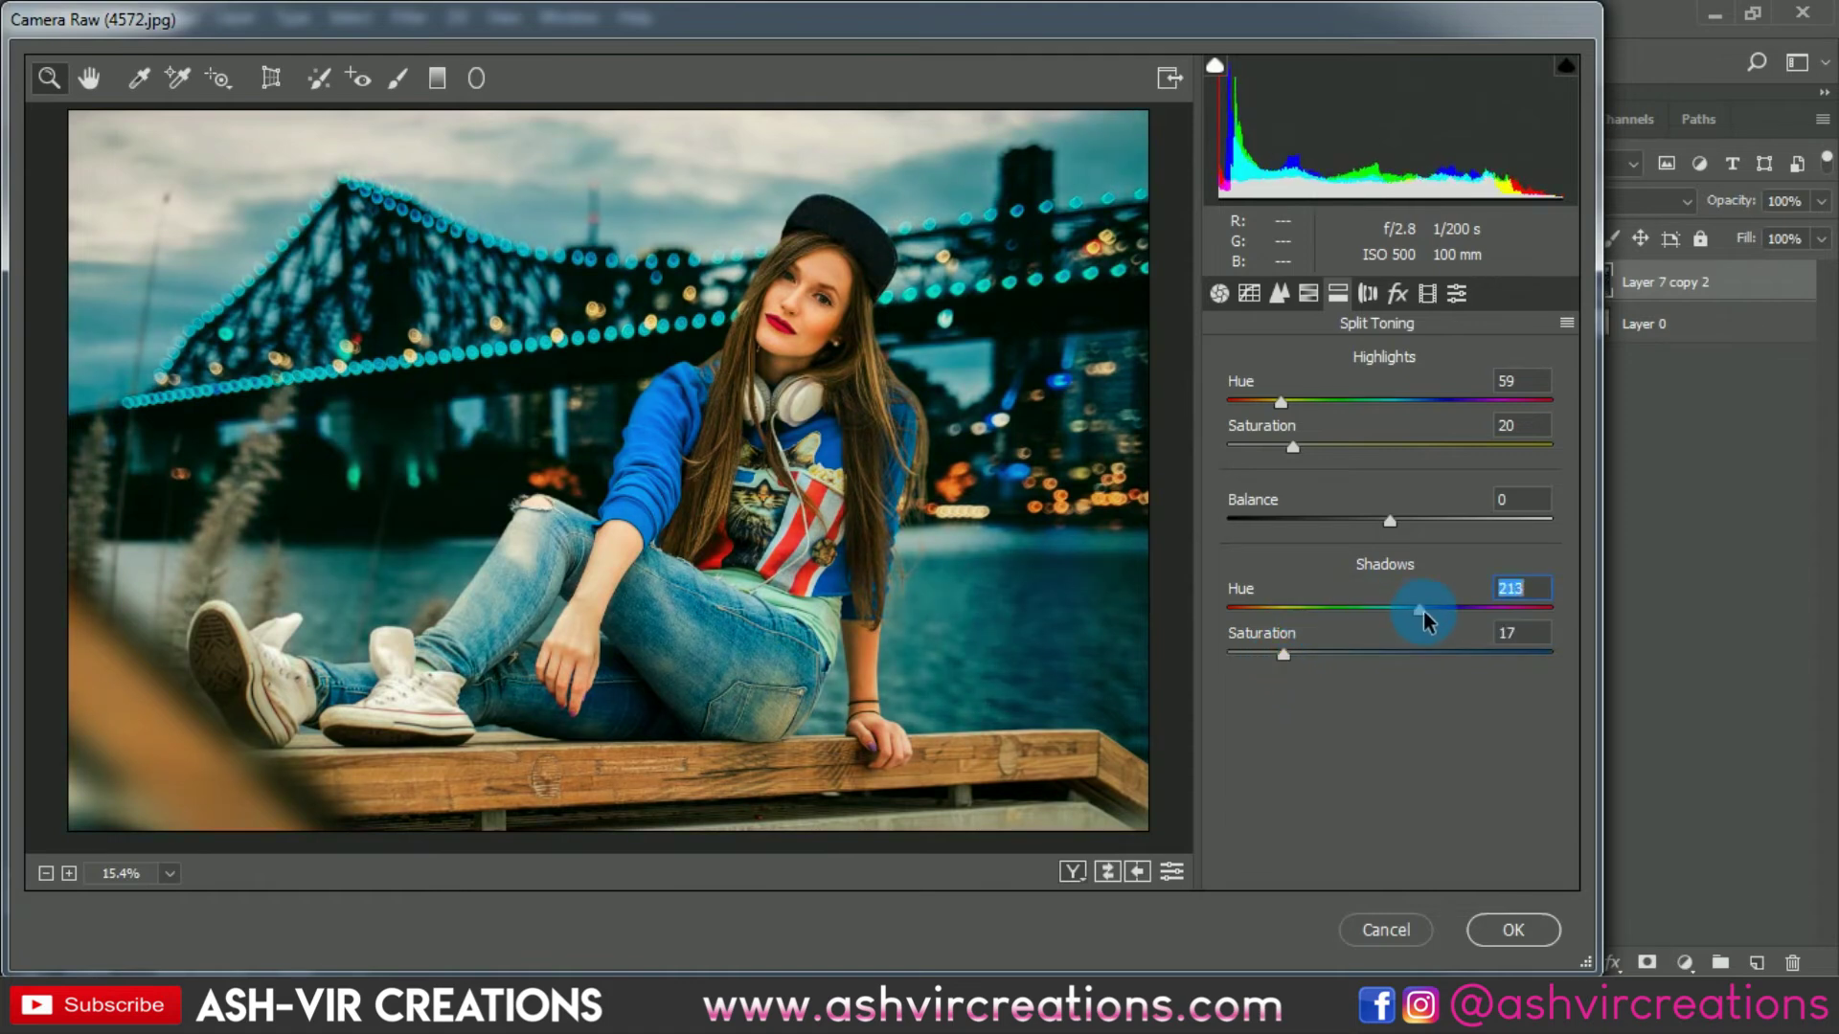
pyautogui.click(1325, 655)
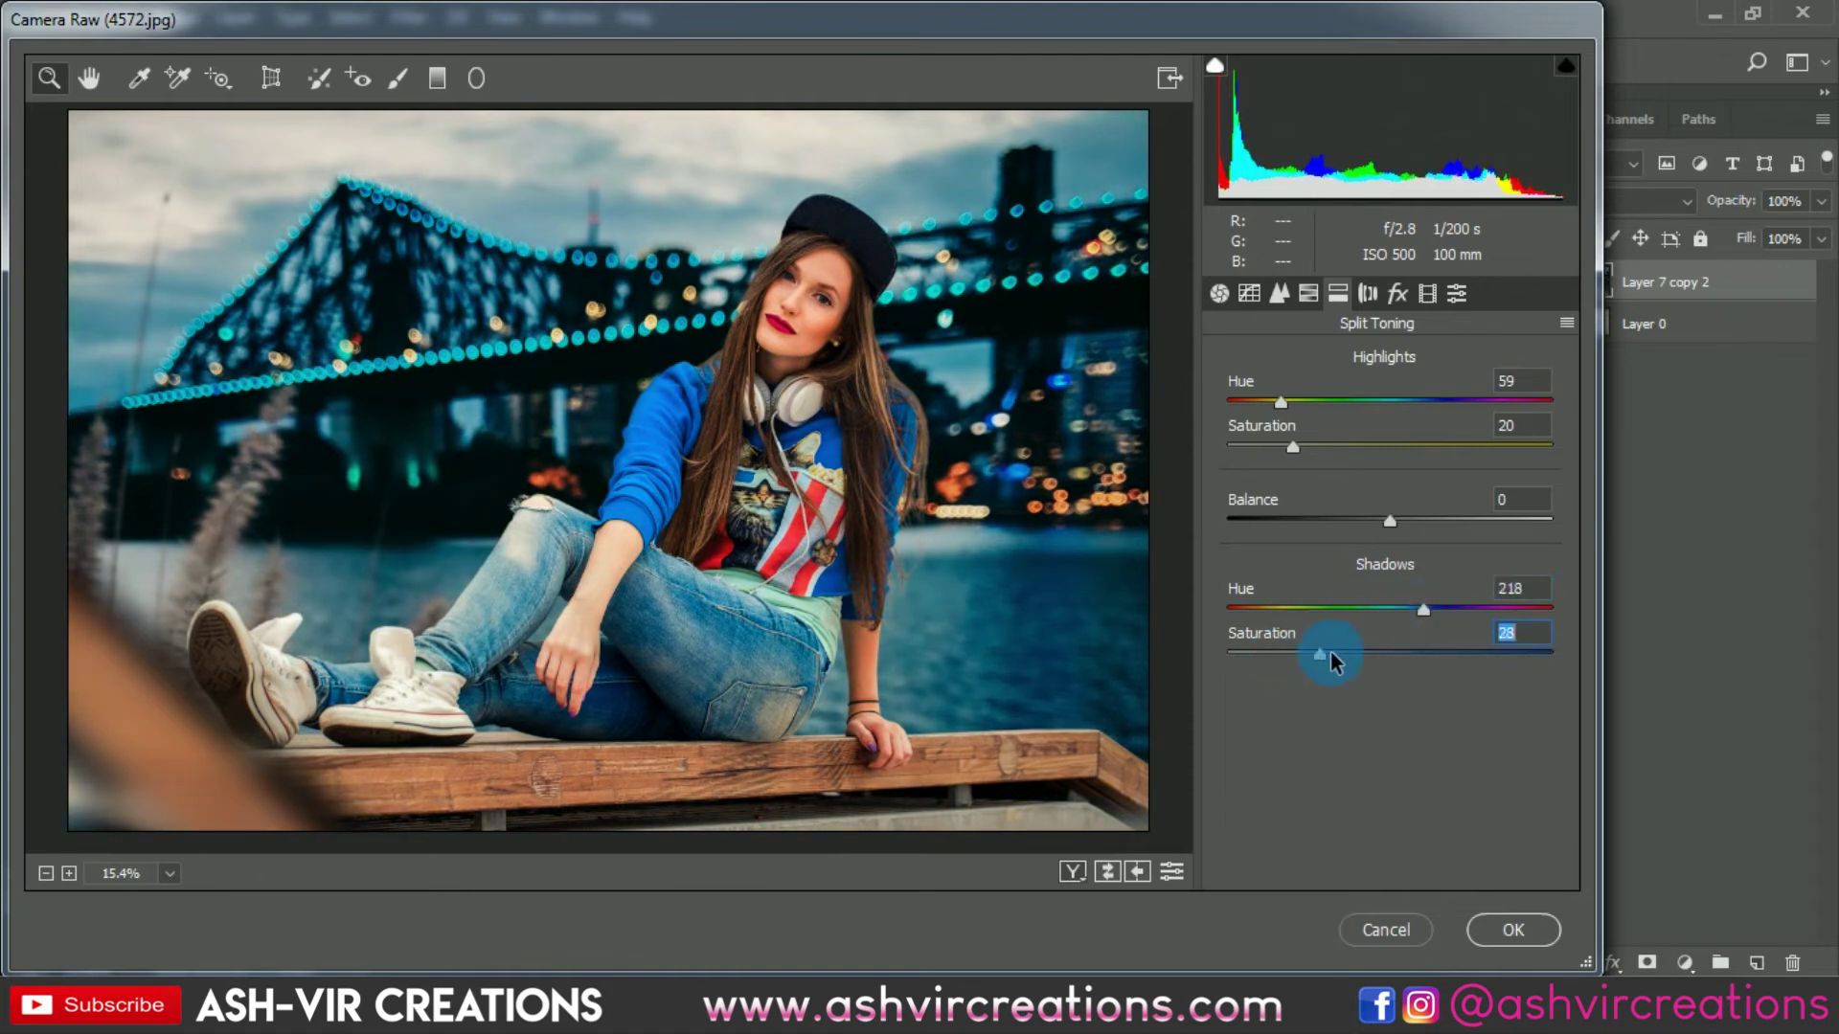
pyautogui.moveTo(1338, 651); pyautogui.dragTo(1244, 657)
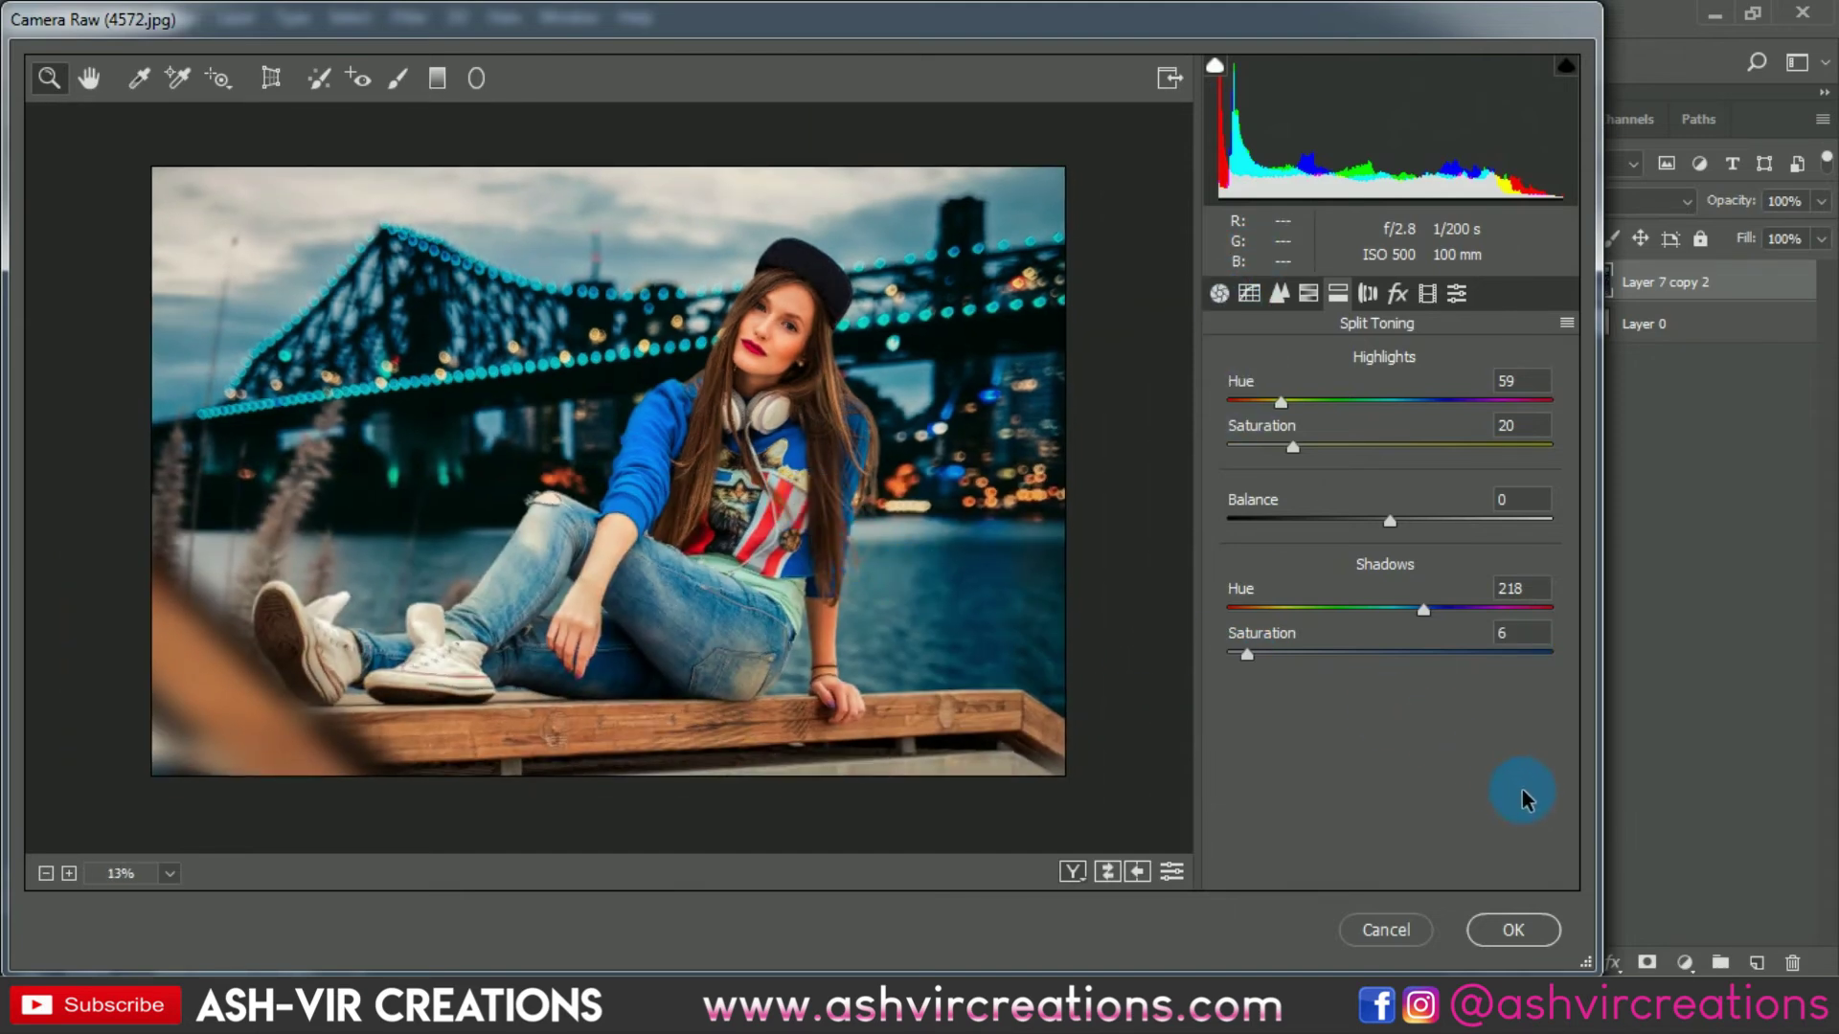
pyautogui.click(1524, 927)
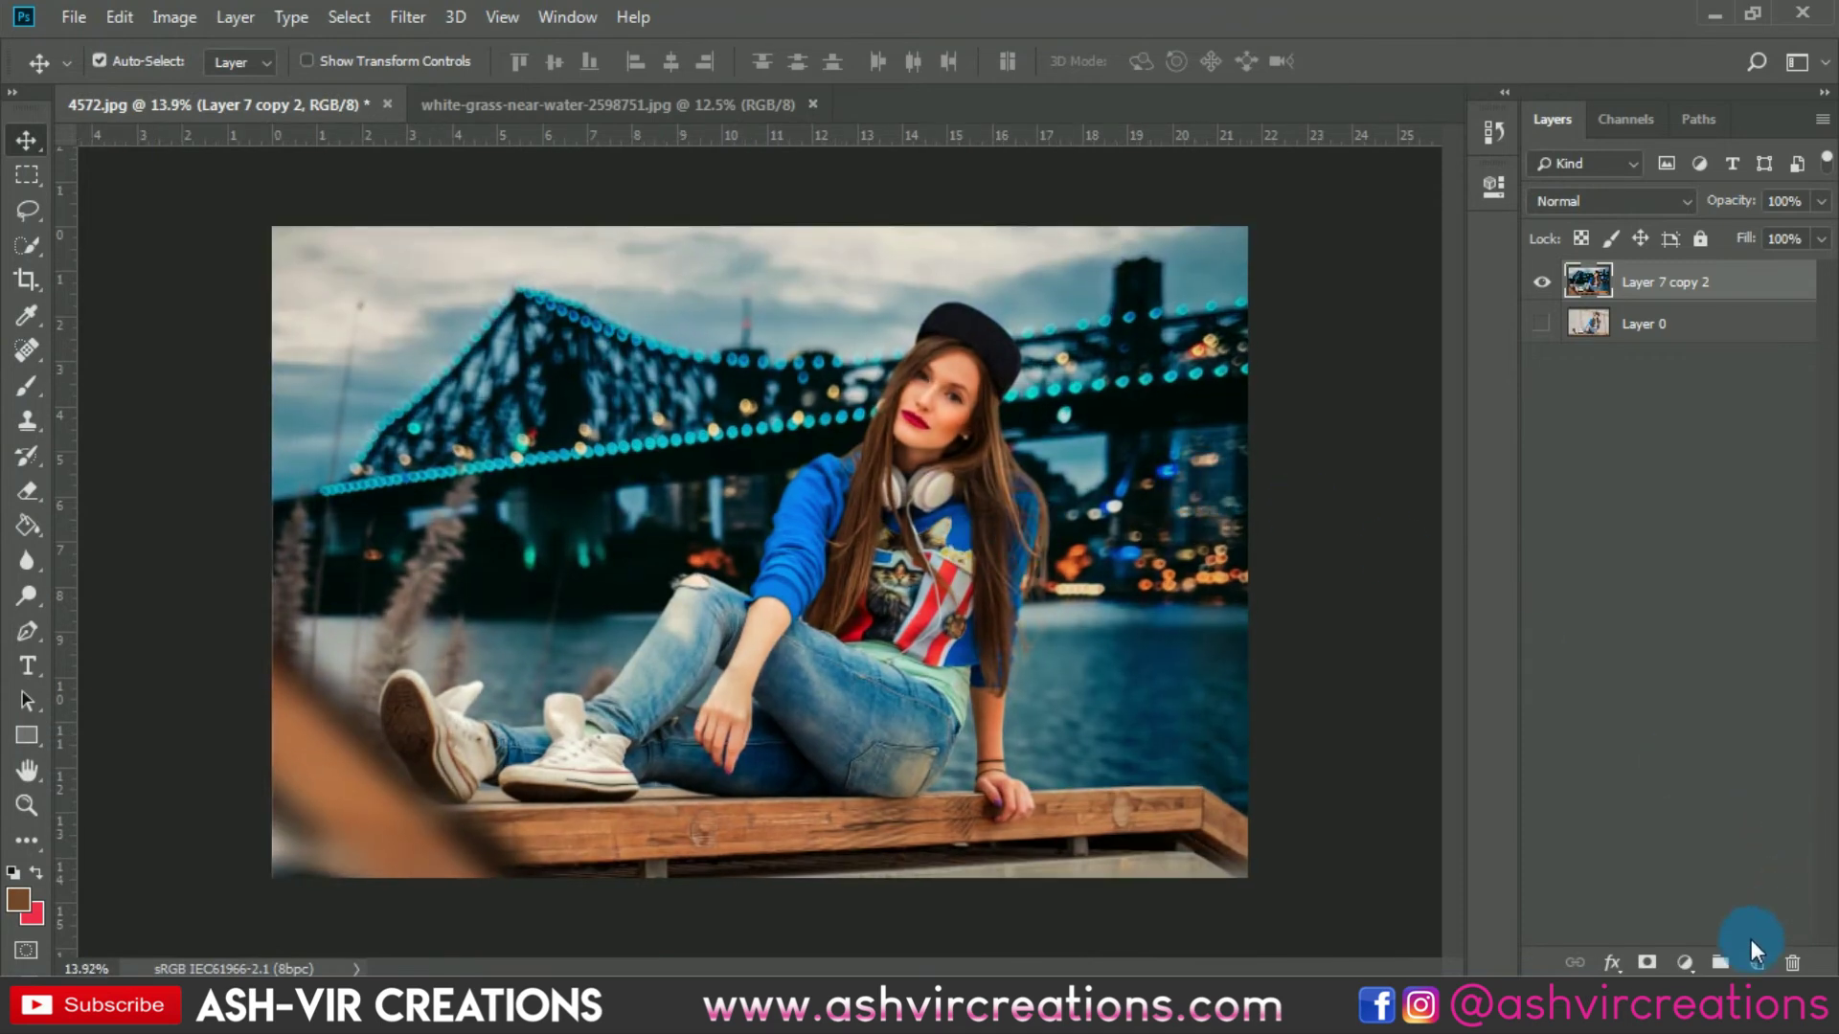
# - Add a new layer and dab one orange spot on the bridge with a Soft Round brush of about 448 px
pyautogui.click(1756, 963)
pyautogui.click(27, 387)
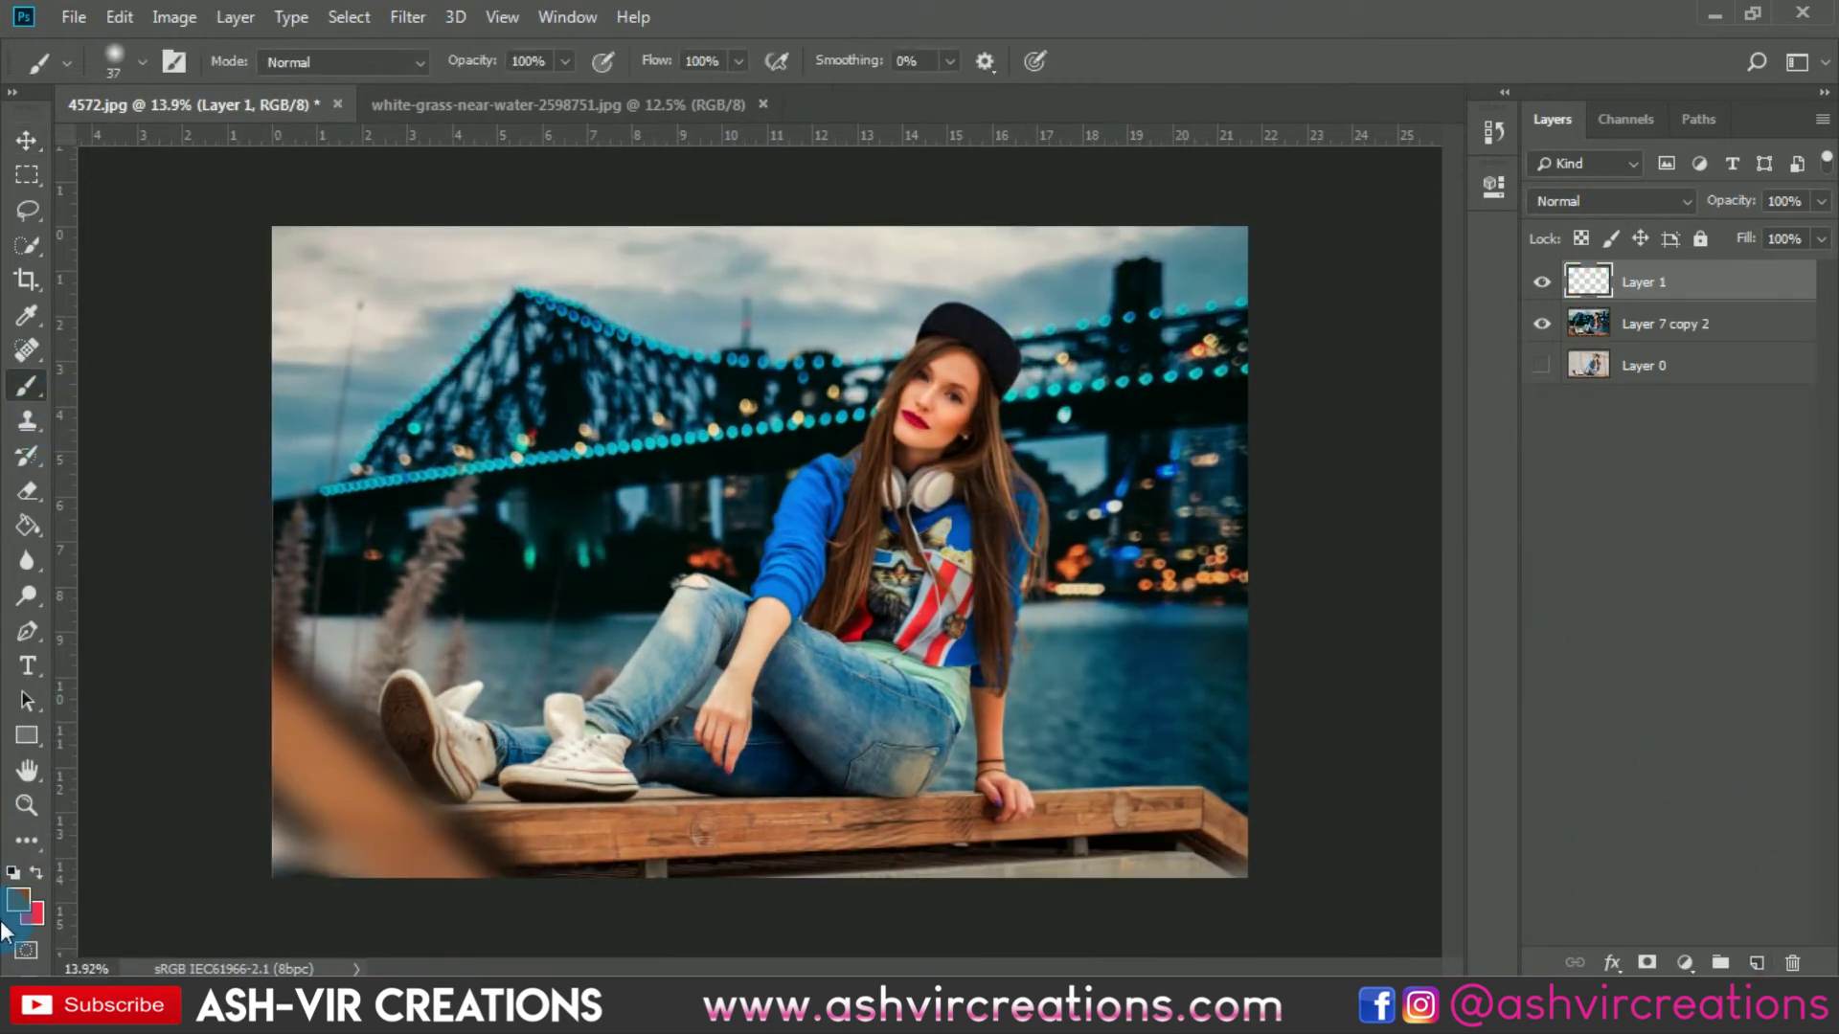
pyautogui.click(19, 901)
pyautogui.moveTo(1269, 404)
pyautogui.mouseDown()
pyautogui.moveTo(1232, 362)
pyautogui.moveTo(1258, 362)
pyautogui.mouseUp()
pyautogui.click(1566, 348)
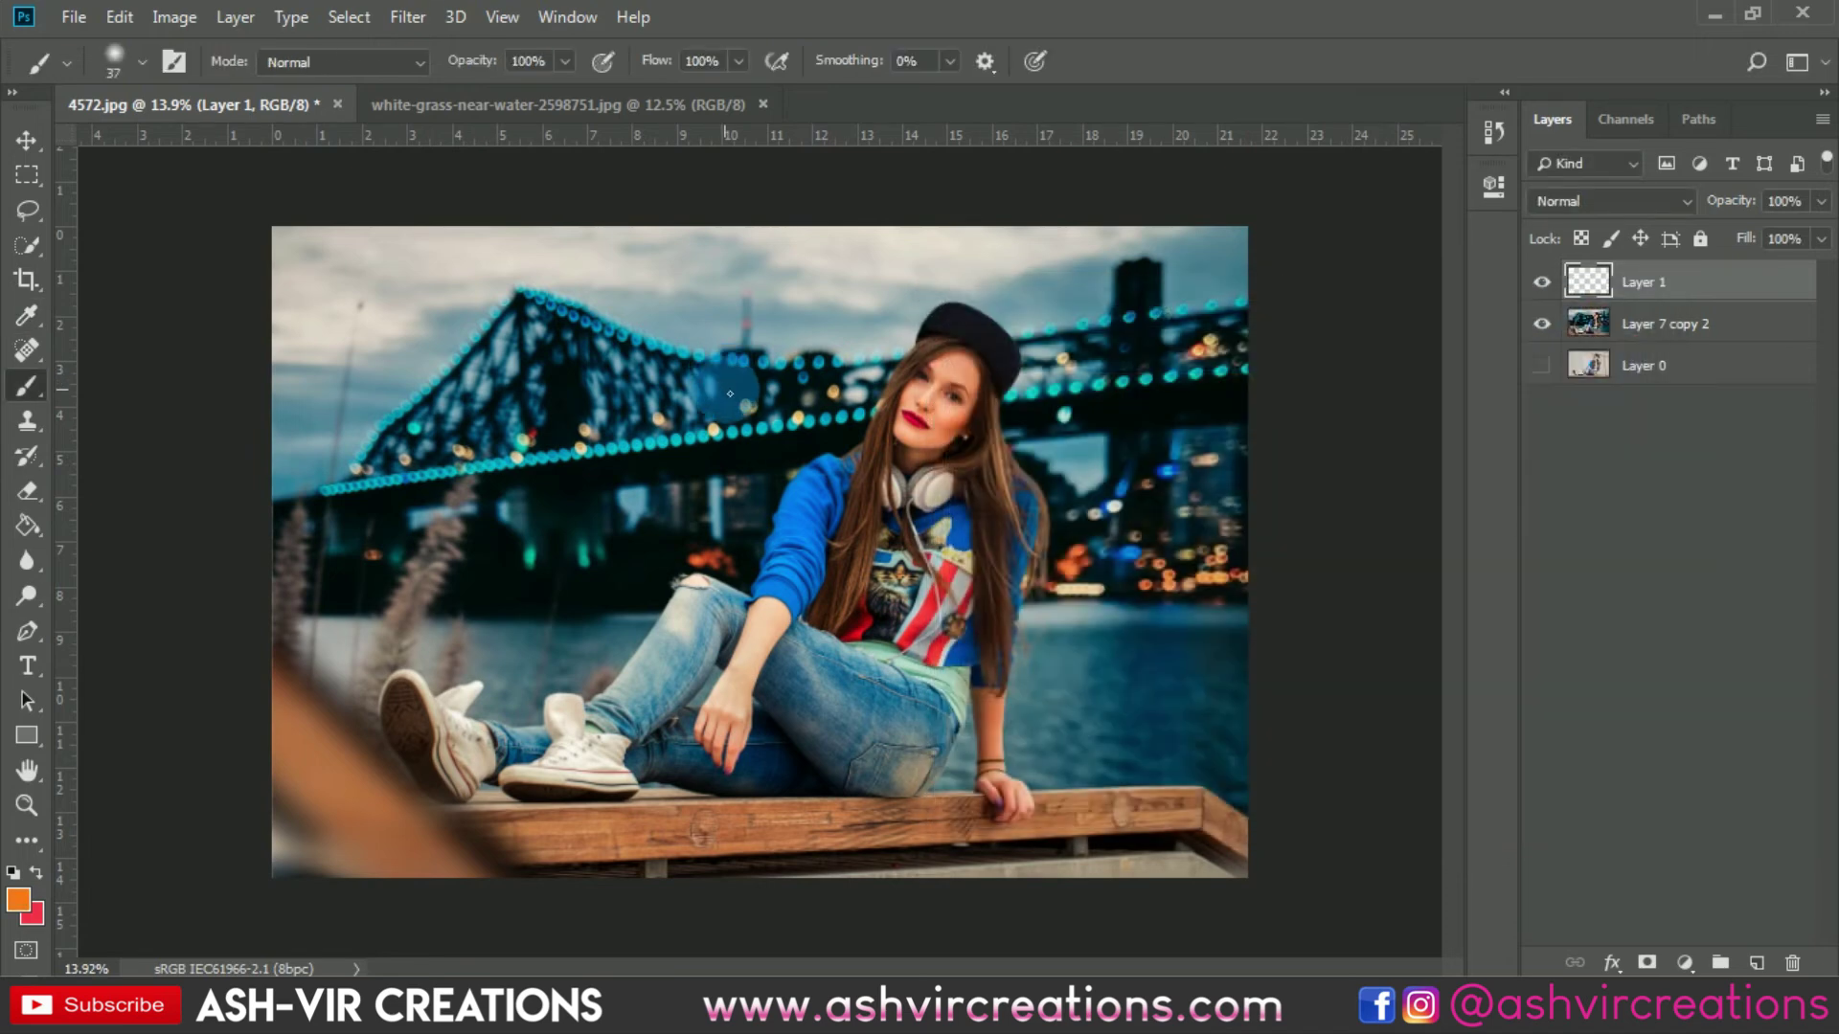
pyautogui.rightClick(953, 442)
pyautogui.moveTo(994, 444); pyautogui.dragTo(994, 445)
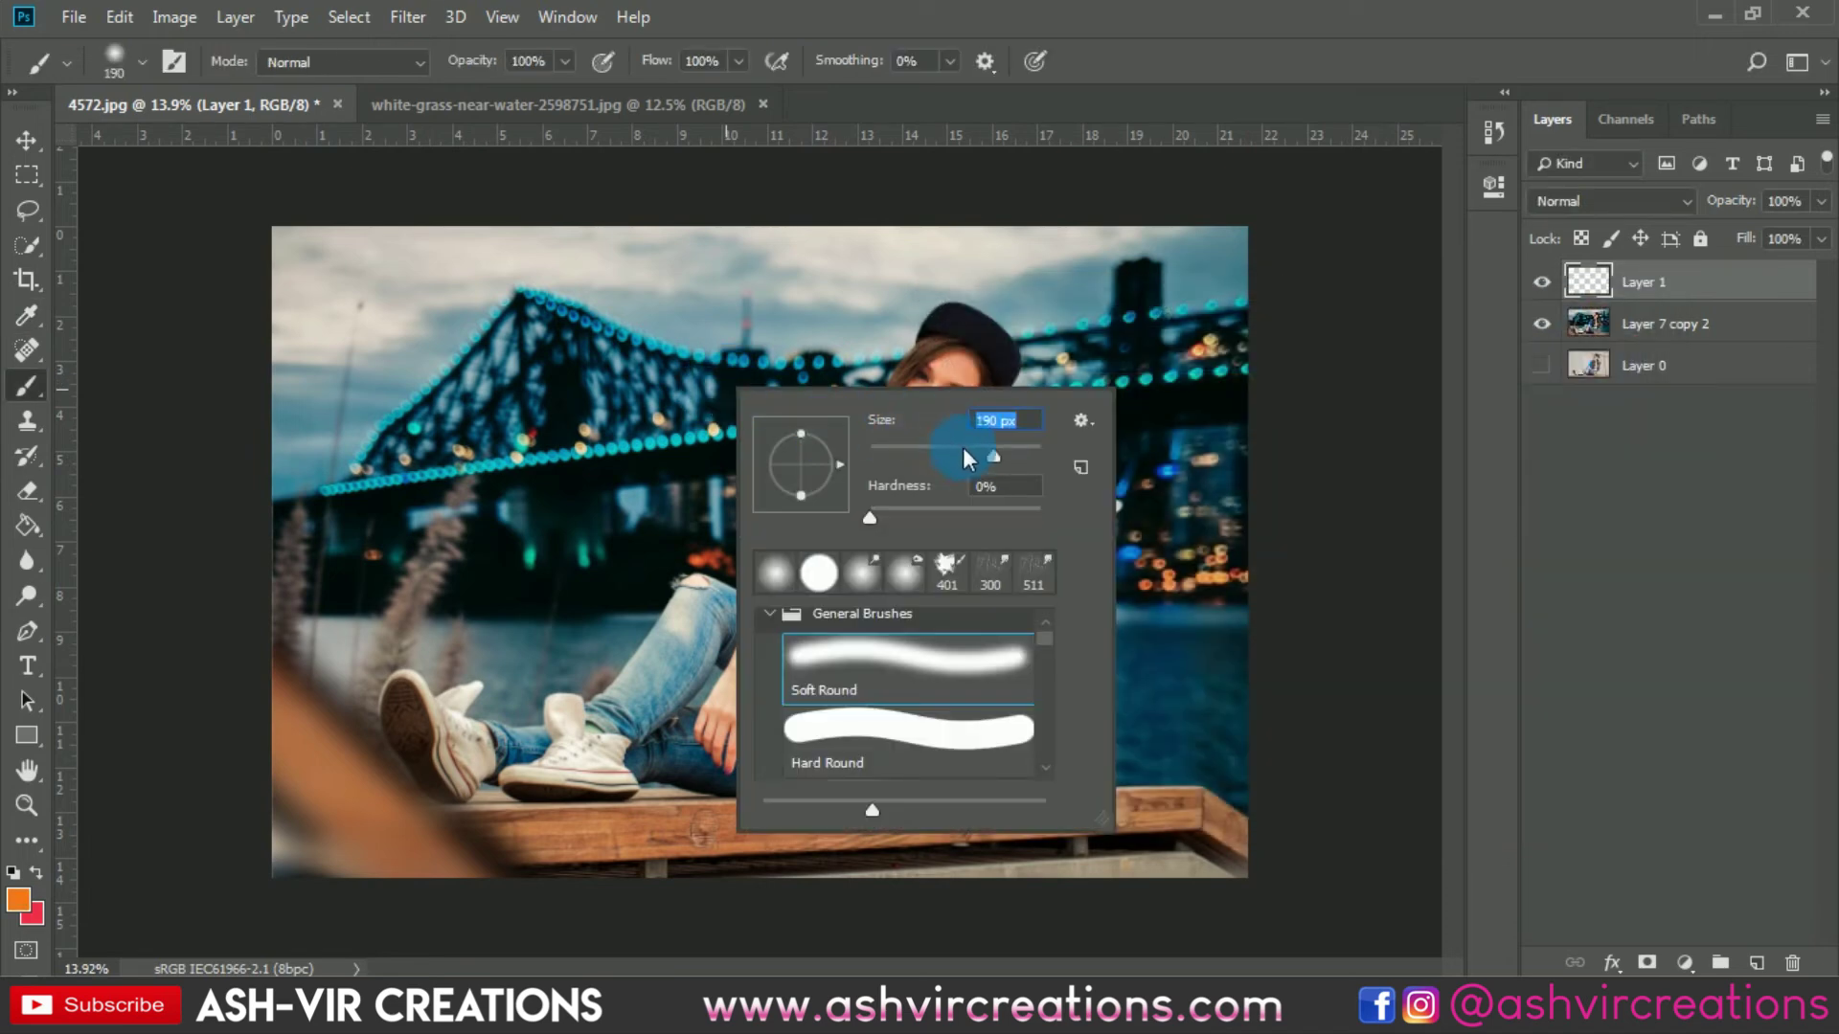
pyautogui.click(1020, 455)
pyautogui.click(655, 473)
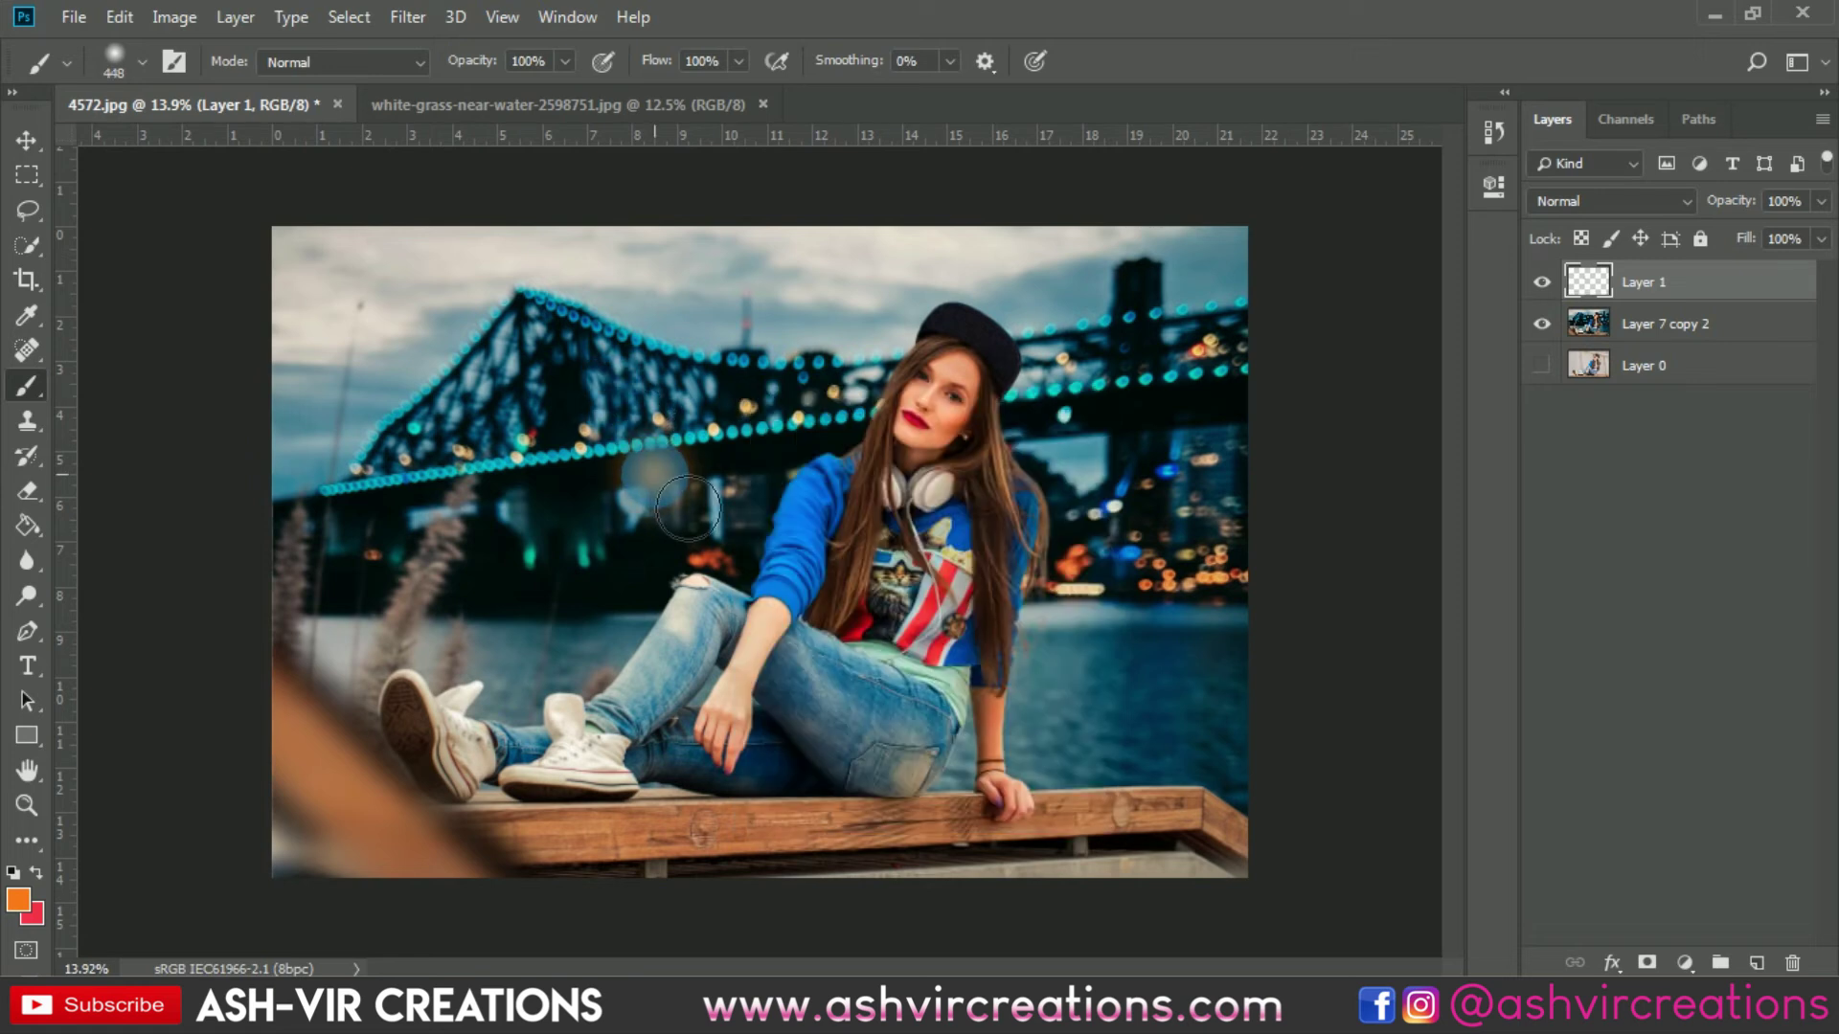
# - Blend the orange spot layer in Screen mode and stretch it to about 582% wide and 456% high, centred above the woman's cap
pyautogui.click(1556, 200)
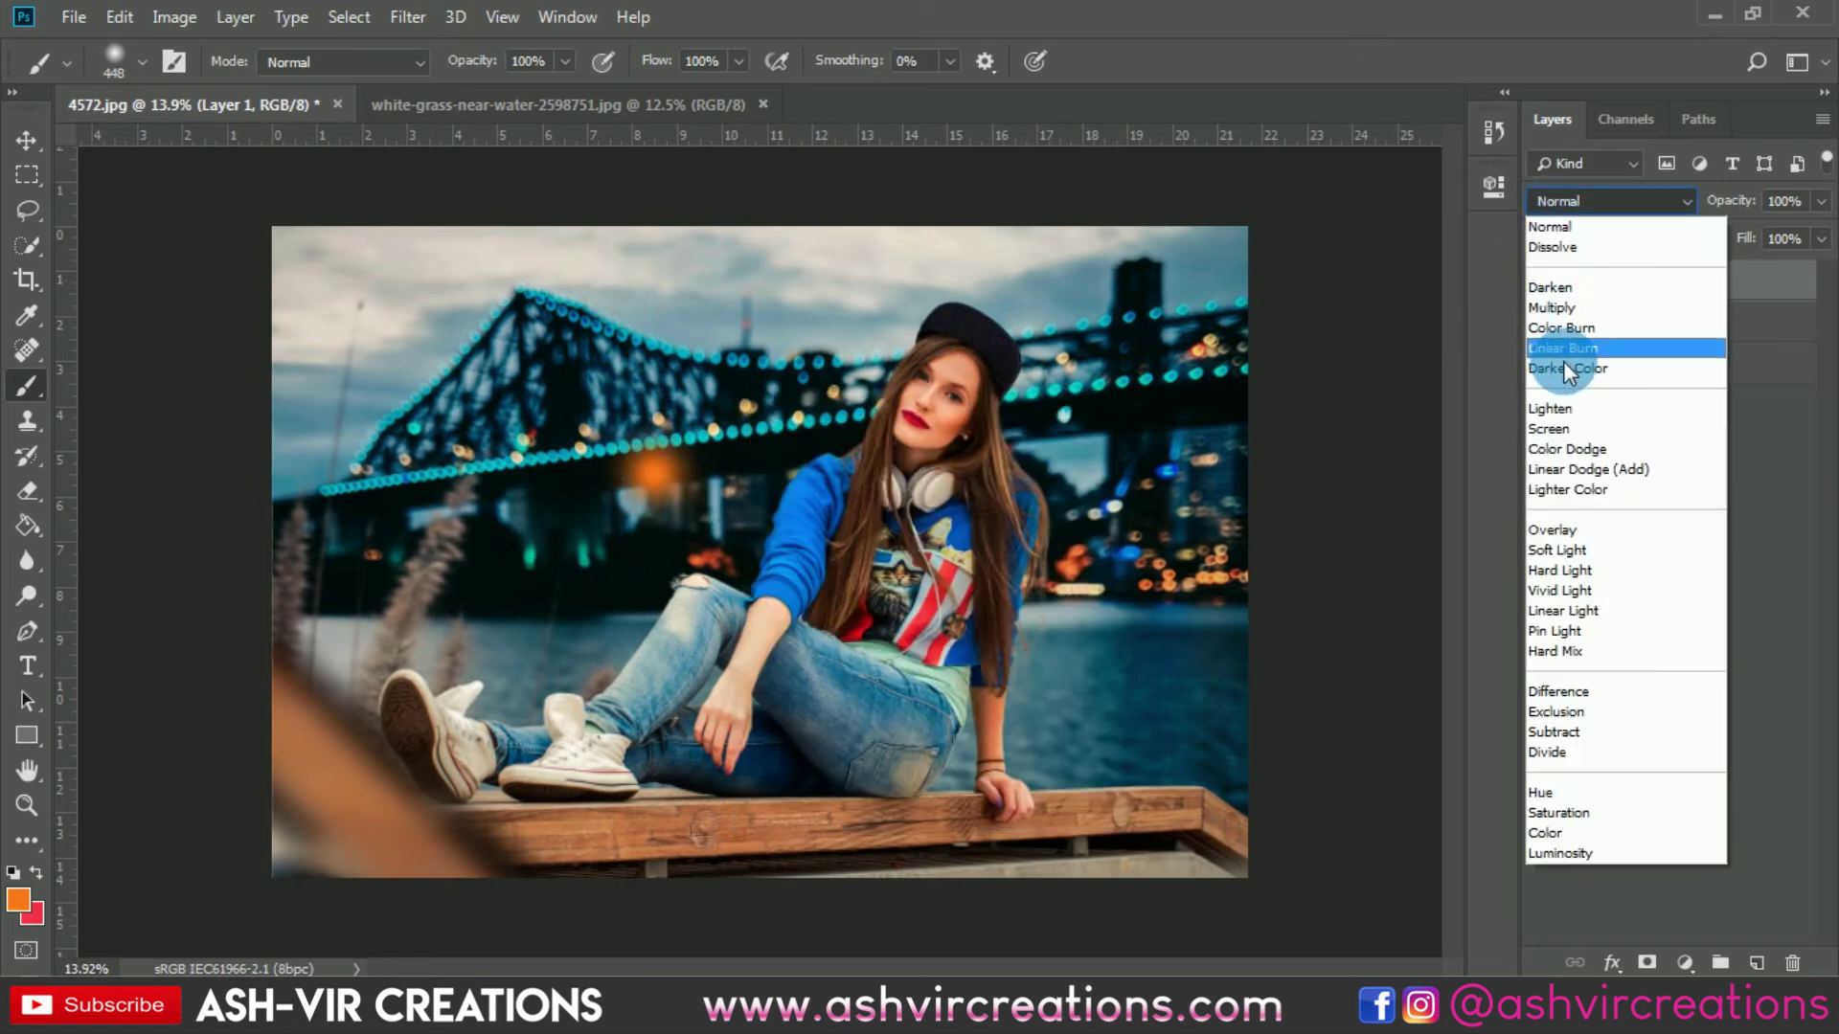
pyautogui.click(1563, 412)
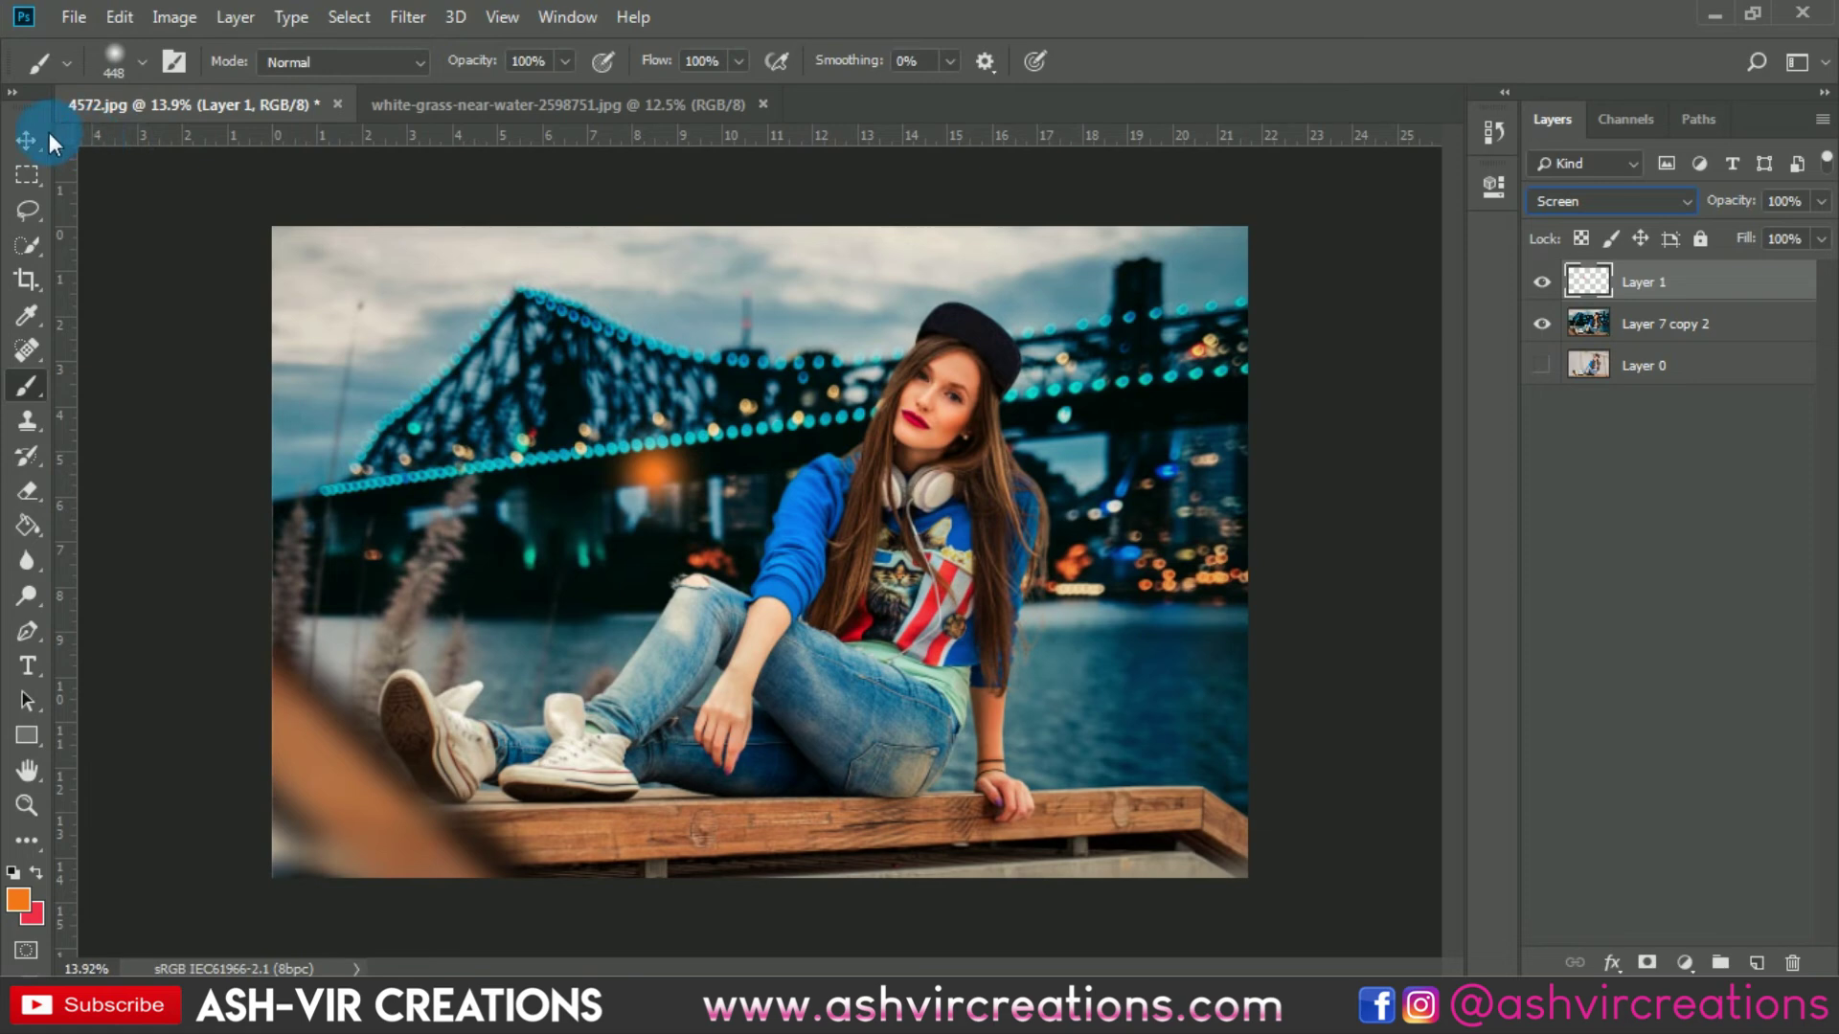
pyautogui.click(26, 140)
pyautogui.hotkey('ctrl', 't')
pyautogui.moveTo(723, 542); pyautogui.dragTo(968, 780)
pyautogui.moveTo(838, 592); pyautogui.dragTo(1064, 383)
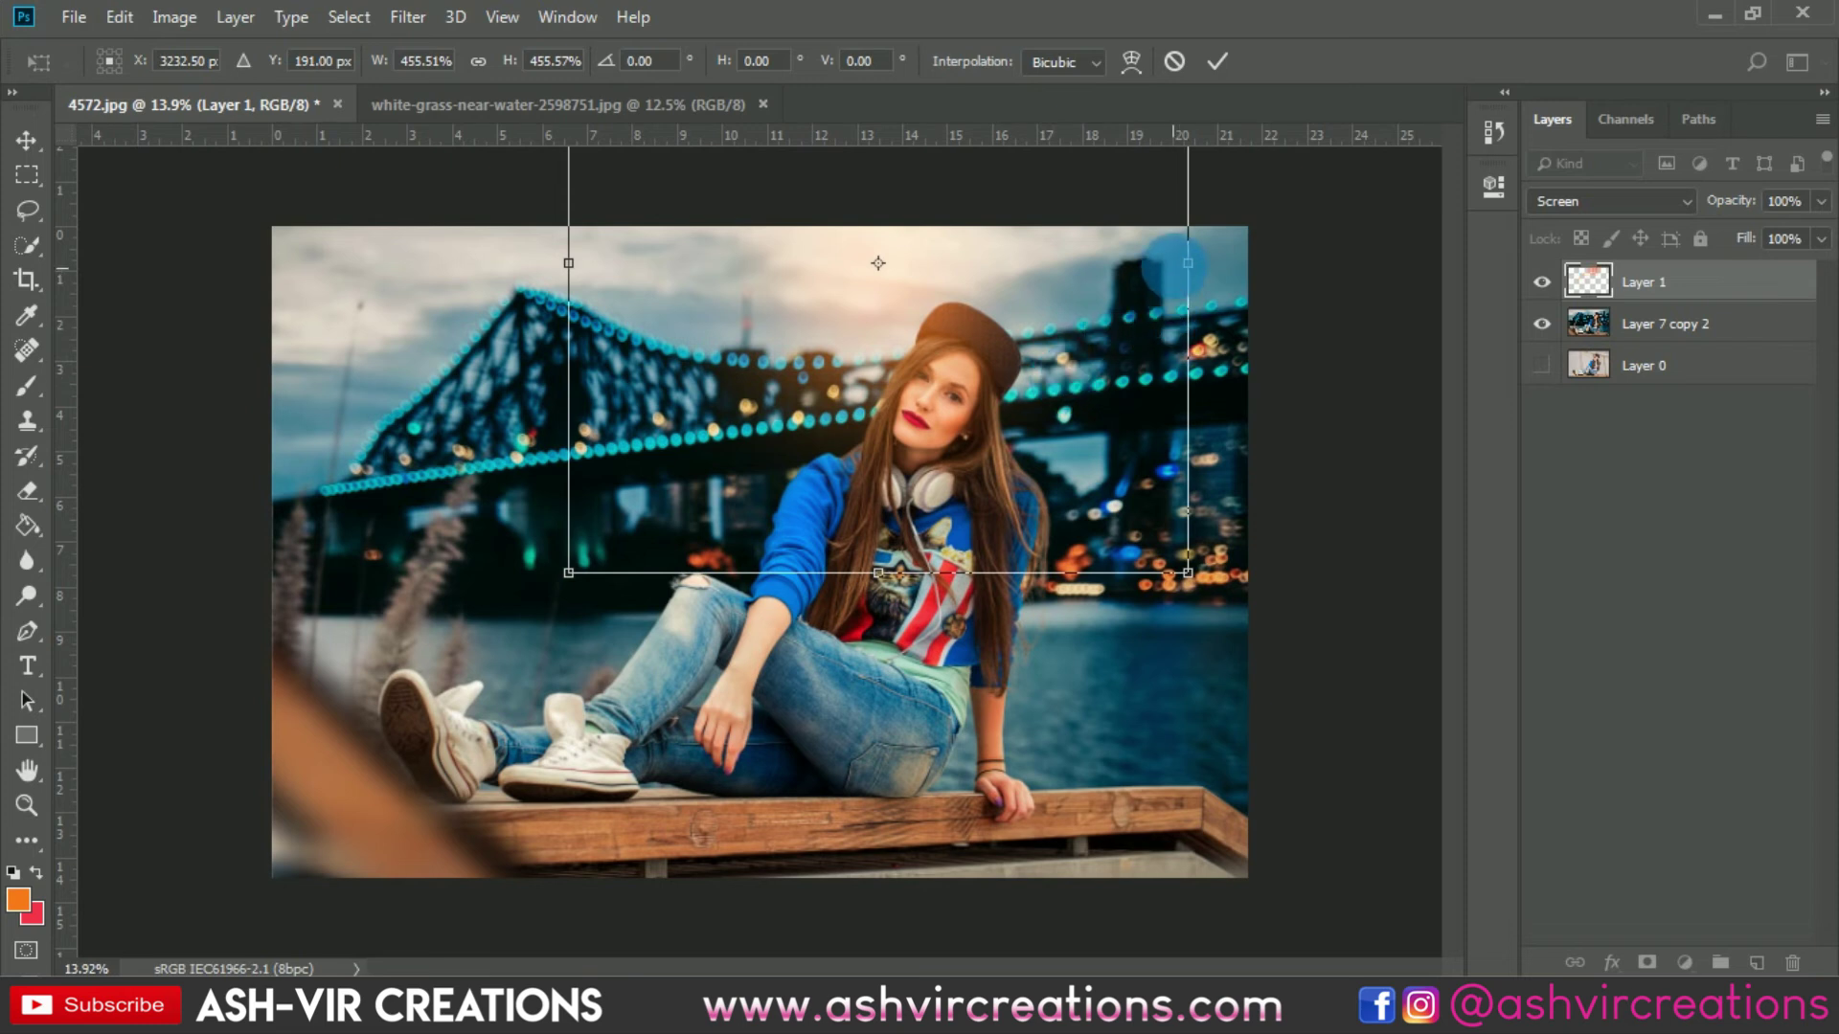
pyautogui.moveTo(1200, 277); pyautogui.dragTo(1274, 263)
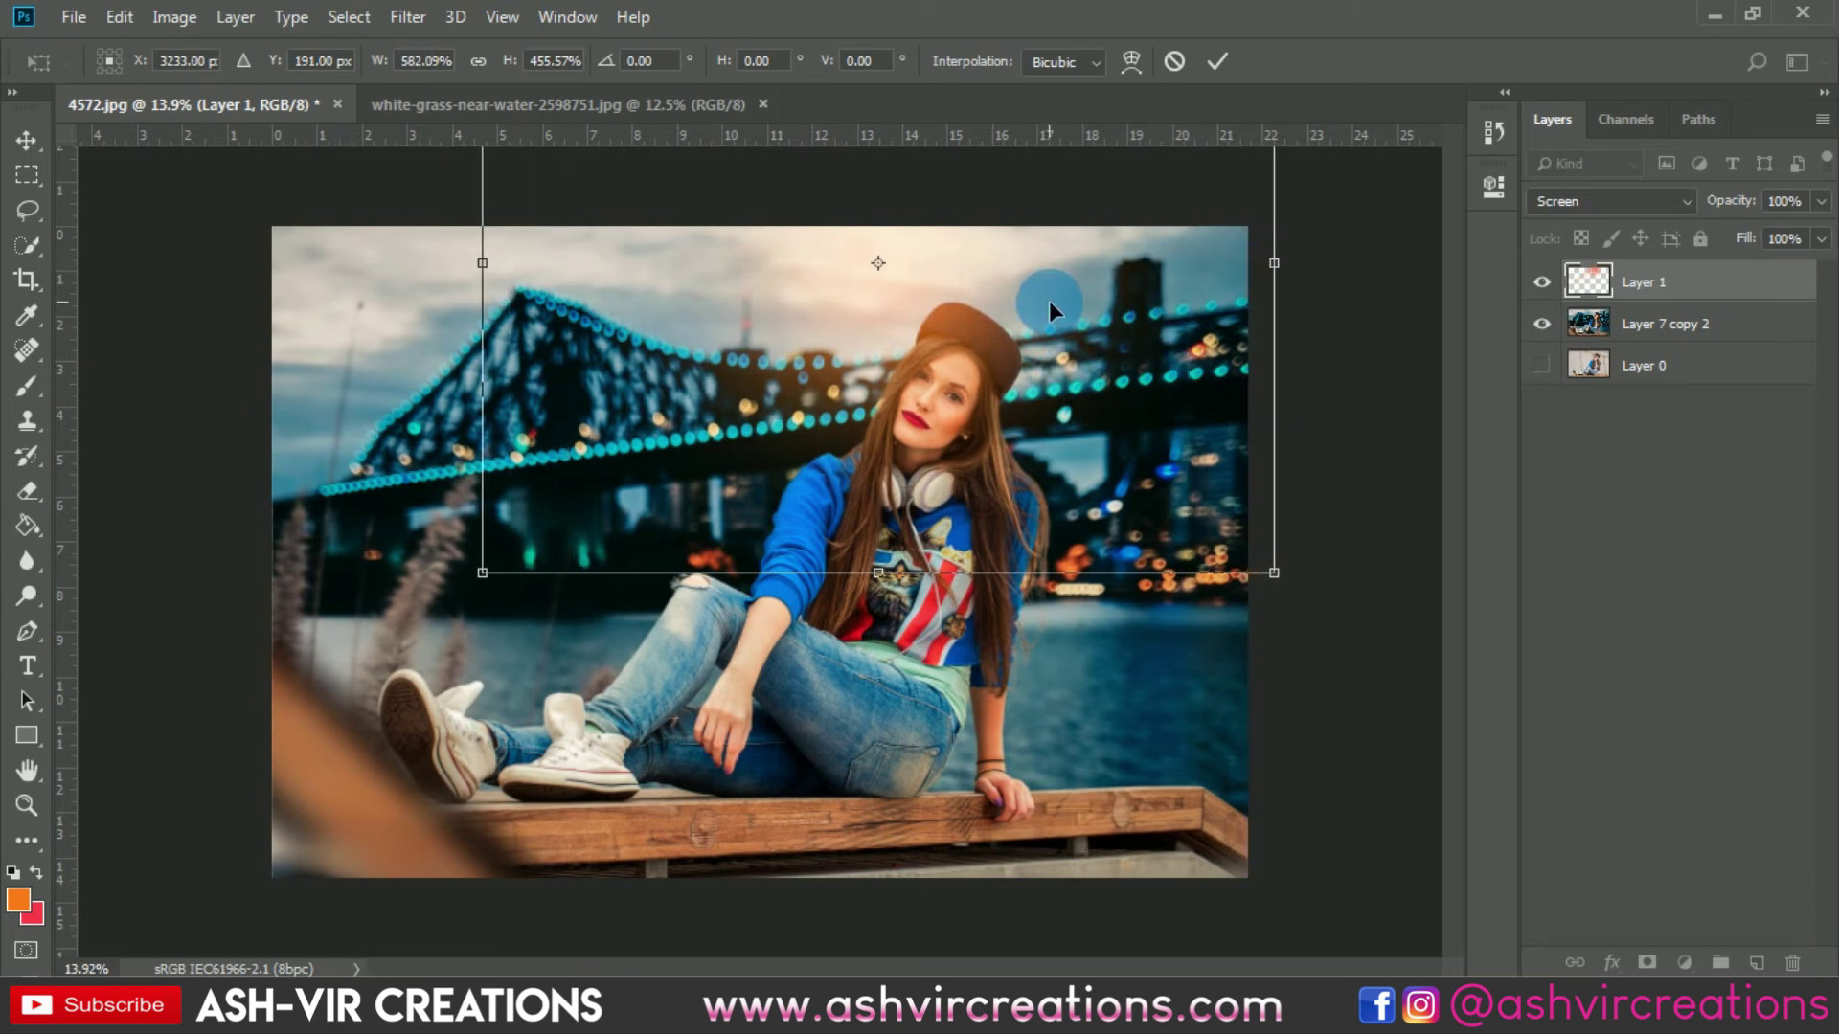
pyautogui.press('Return')
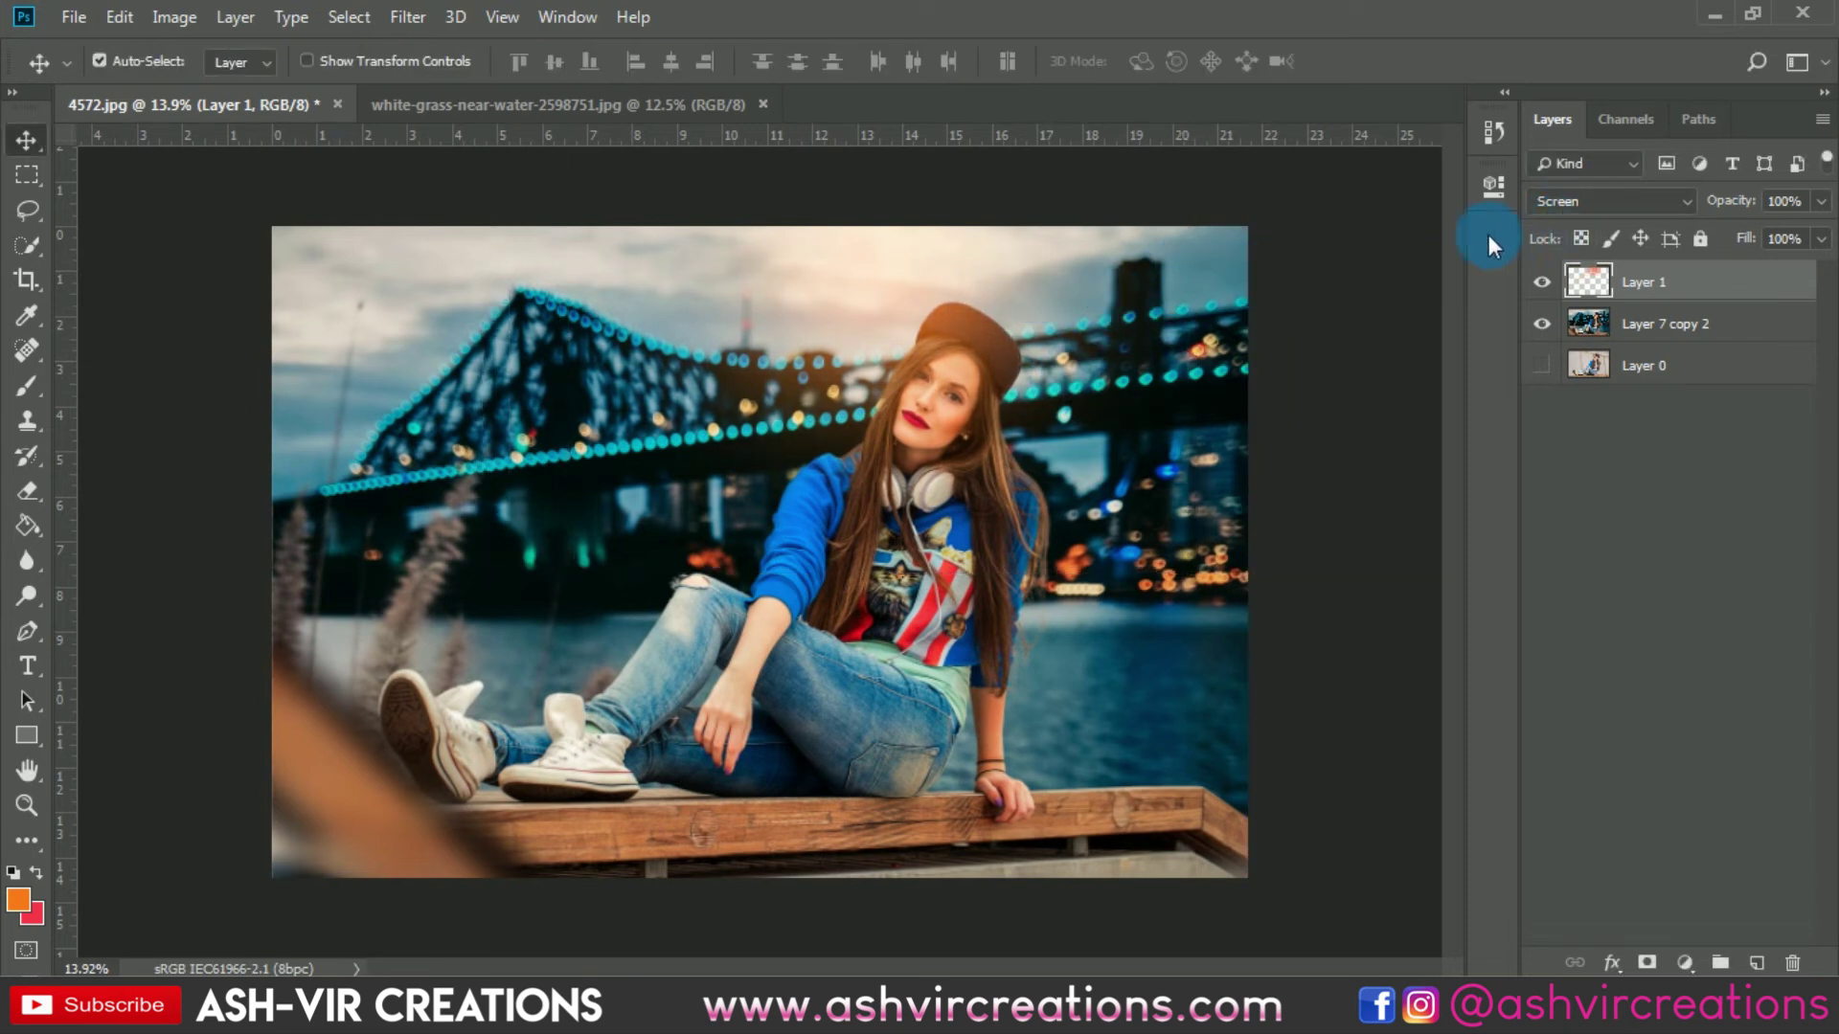
pyautogui.click(1541, 282)
pyautogui.click(1540, 282)
pyautogui.moveTo(935, 319)
pyautogui.mouseDown()
pyautogui.moveTo(956, 285)
pyautogui.moveTo(963, 301)
pyautogui.mouseUp()
# - Add a new layer and dab one soft white brush spot over the lower part of the woman's sweater
pyautogui.click(1756, 962)
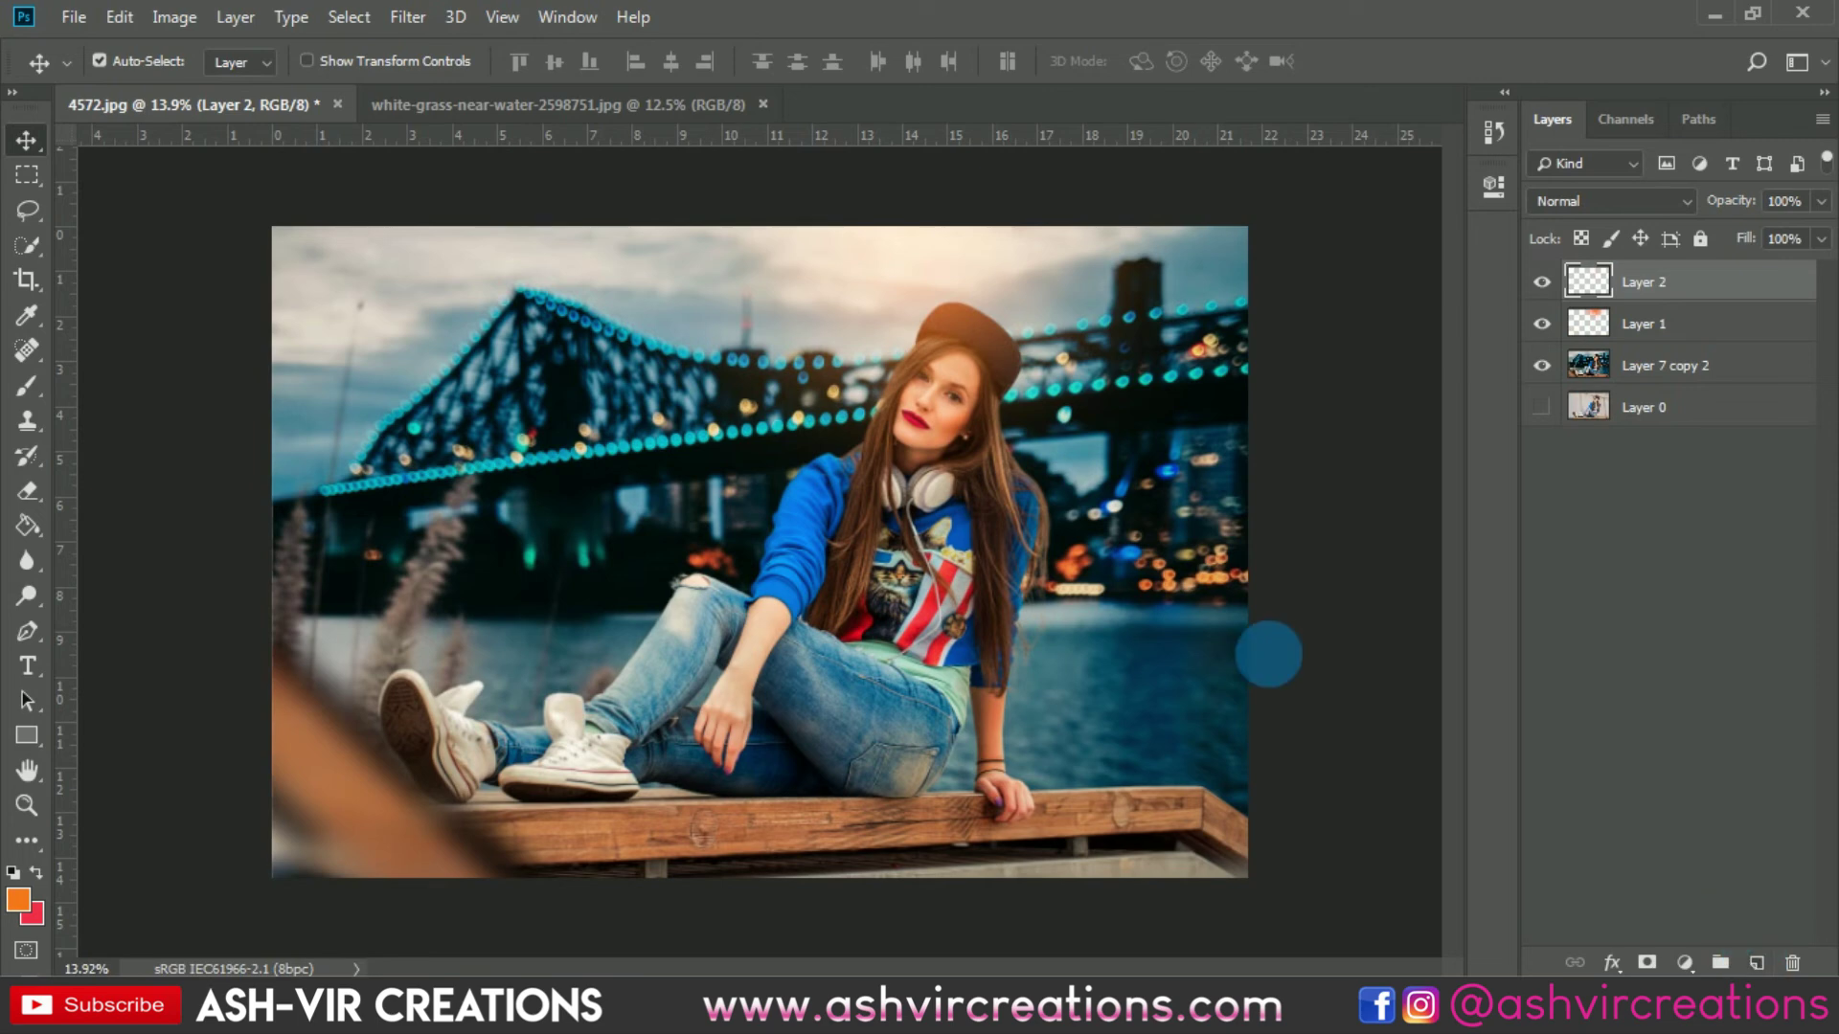
pyautogui.press('i')
pyautogui.click(17, 900)
pyautogui.moveTo(987, 374); pyautogui.dragTo(929, 316)
pyautogui.click(1564, 351)
pyautogui.press('b')
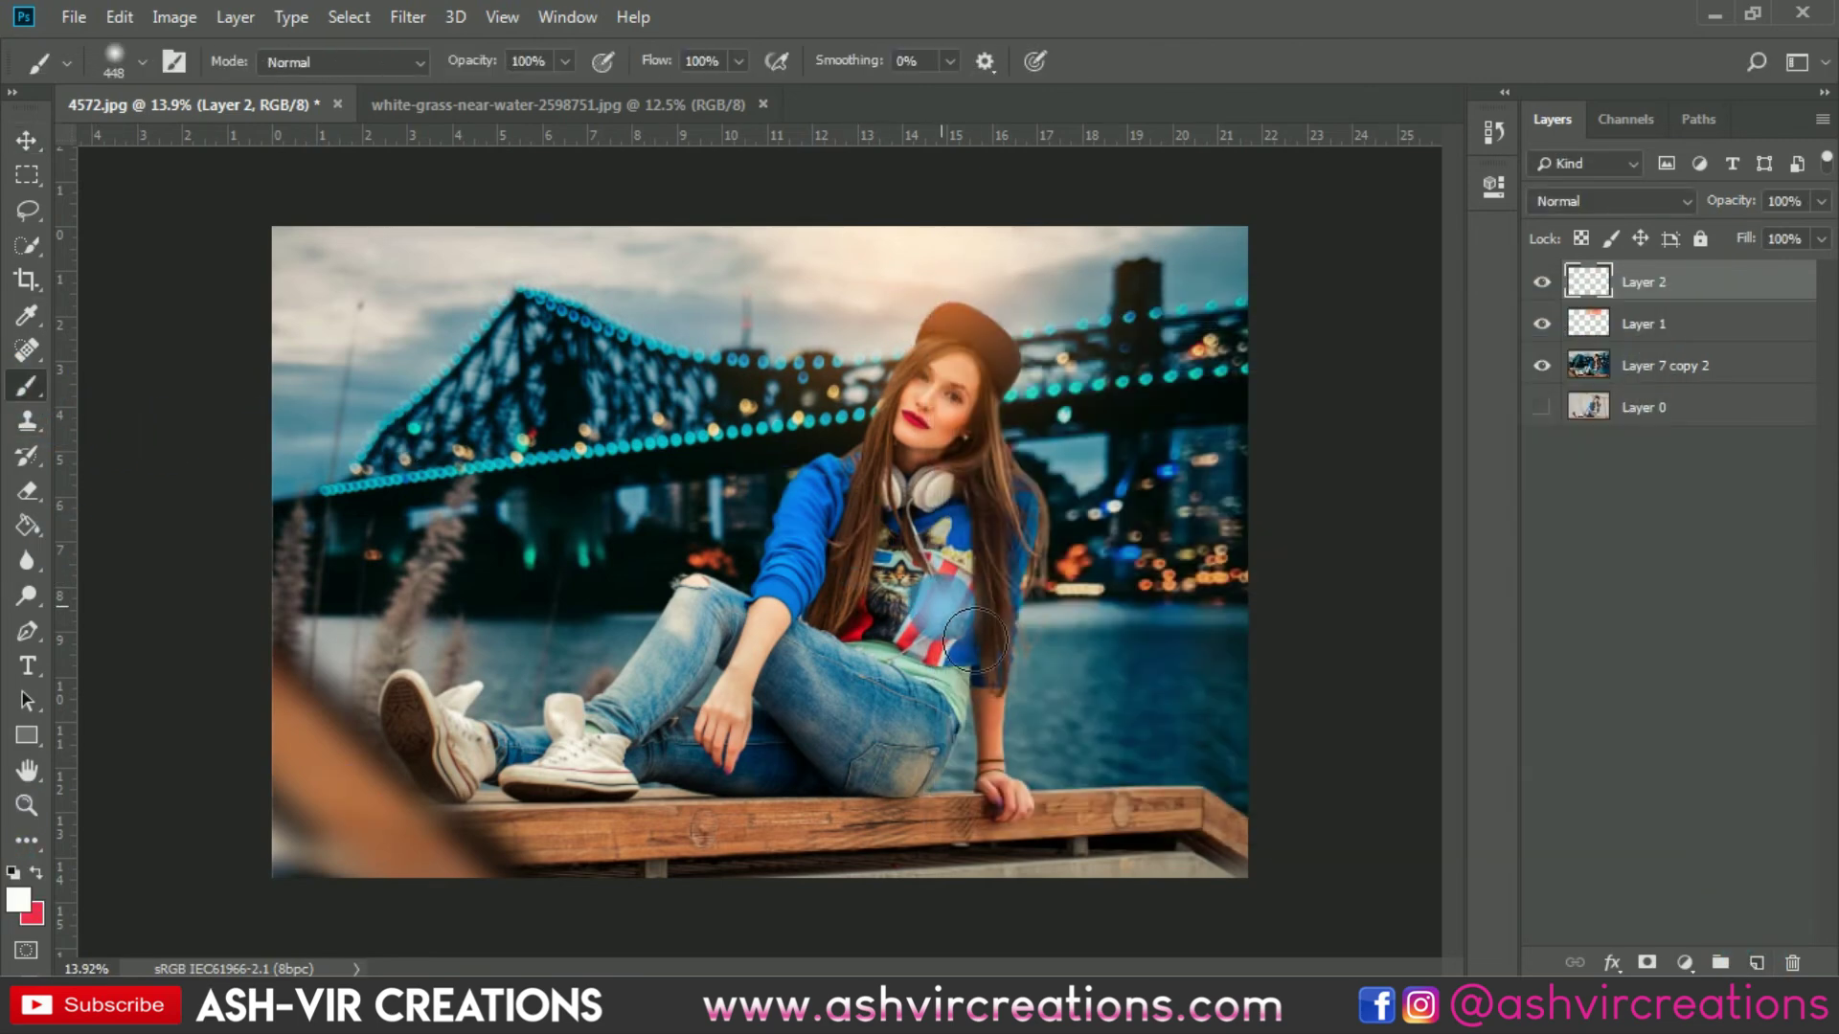
# - Enlarge the white spot into a wide glow and place it at the upper edge of the sky above the woman's cap
pyautogui.press('v')
pyautogui.hotkey('ctrl', 't')
pyautogui.moveTo(1011, 677); pyautogui.dragTo(1203, 777)
pyautogui.moveTo(1071, 706); pyautogui.dragTo(996, 266)
pyautogui.press('Return')
pyautogui.hotkey('ctrl', 't')
pyautogui.moveTo(1169, 183); pyautogui.dragTo(1212, 193)
pyautogui.press('Return')
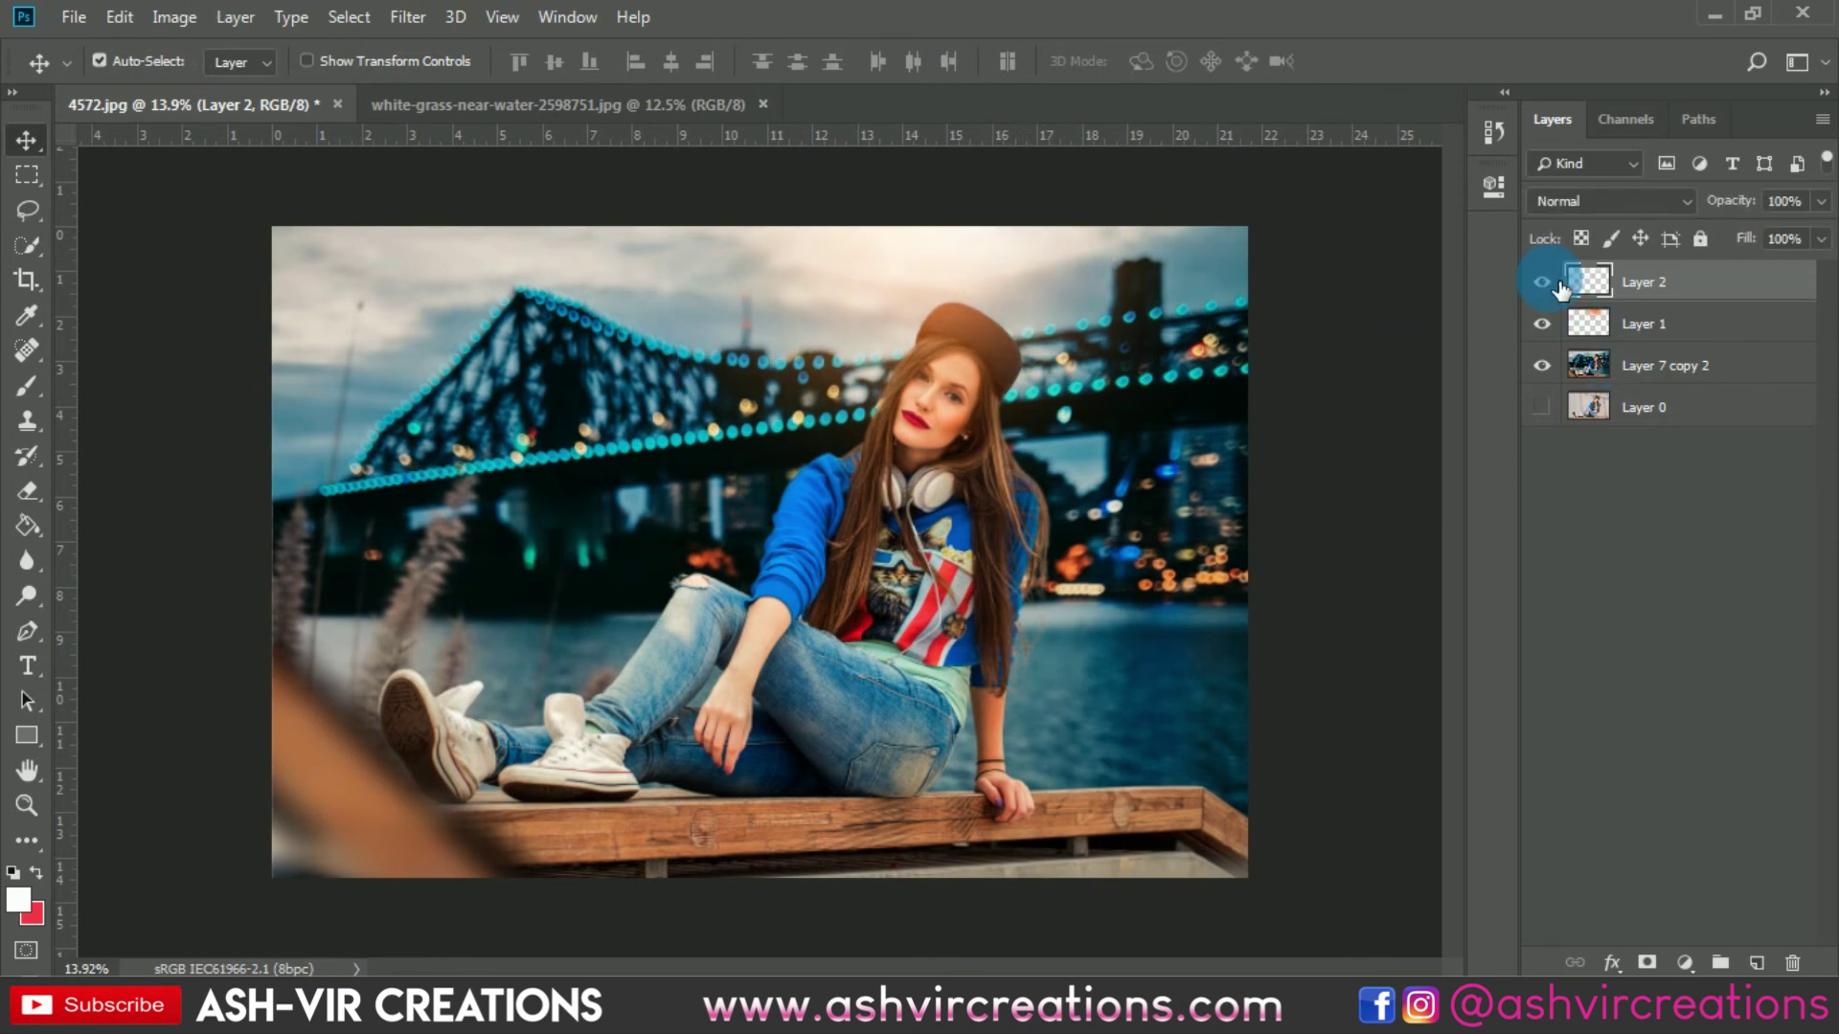
pyautogui.hotkey('ctrl', '+')
pyautogui.scroll(1, 1084, 314)
pyautogui.moveTo(990, 194); pyautogui.dragTo(991, 184)
pyautogui.scroll(-2, 1019, 337)
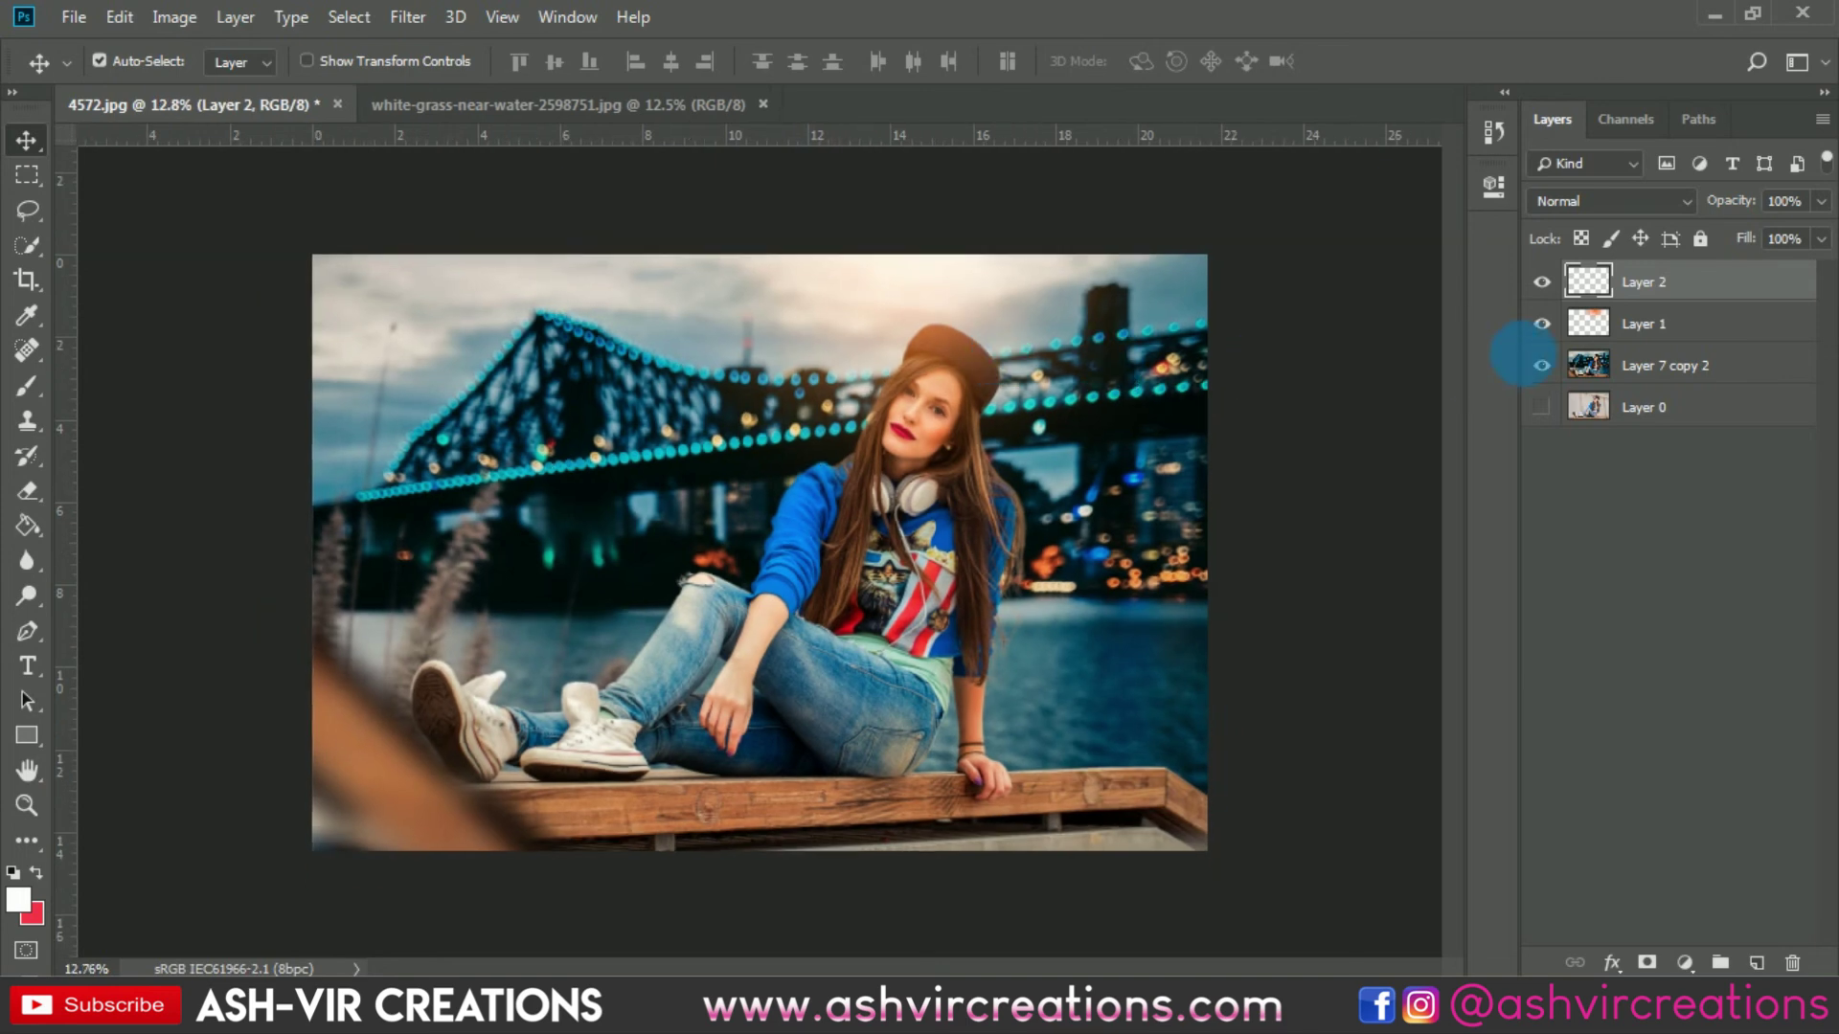
# - Merge Layer 2, Layer 1 and Layer 7 copy 2 into one layer
pyautogui.keyDown('shift'); pyautogui.click(1657, 365); pyautogui.keyUp('shift')
pyautogui.rightClick(1657, 365)
pyautogui.click(1336, 749)
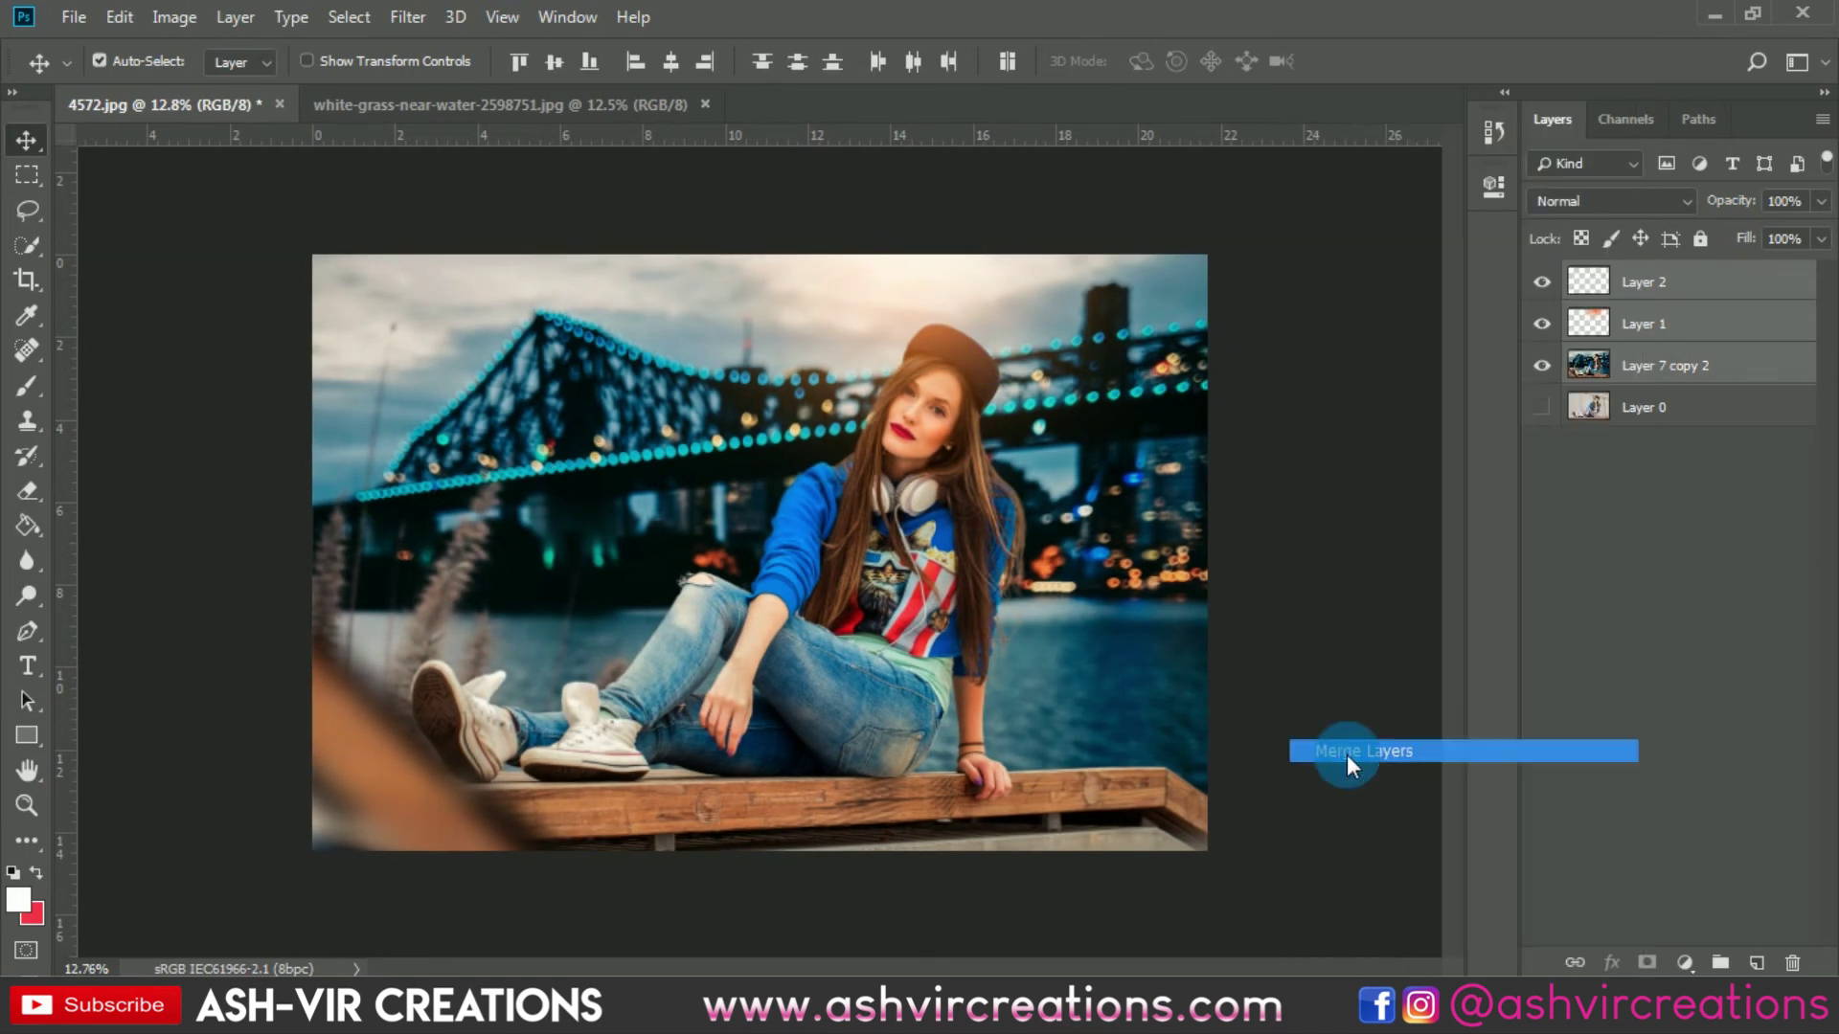
# - Crop the image to the current canvas bounds with Delete Cropped Pixels on, trimming the merged layer's overhang beyond the canvas
pyautogui.click(28, 282)
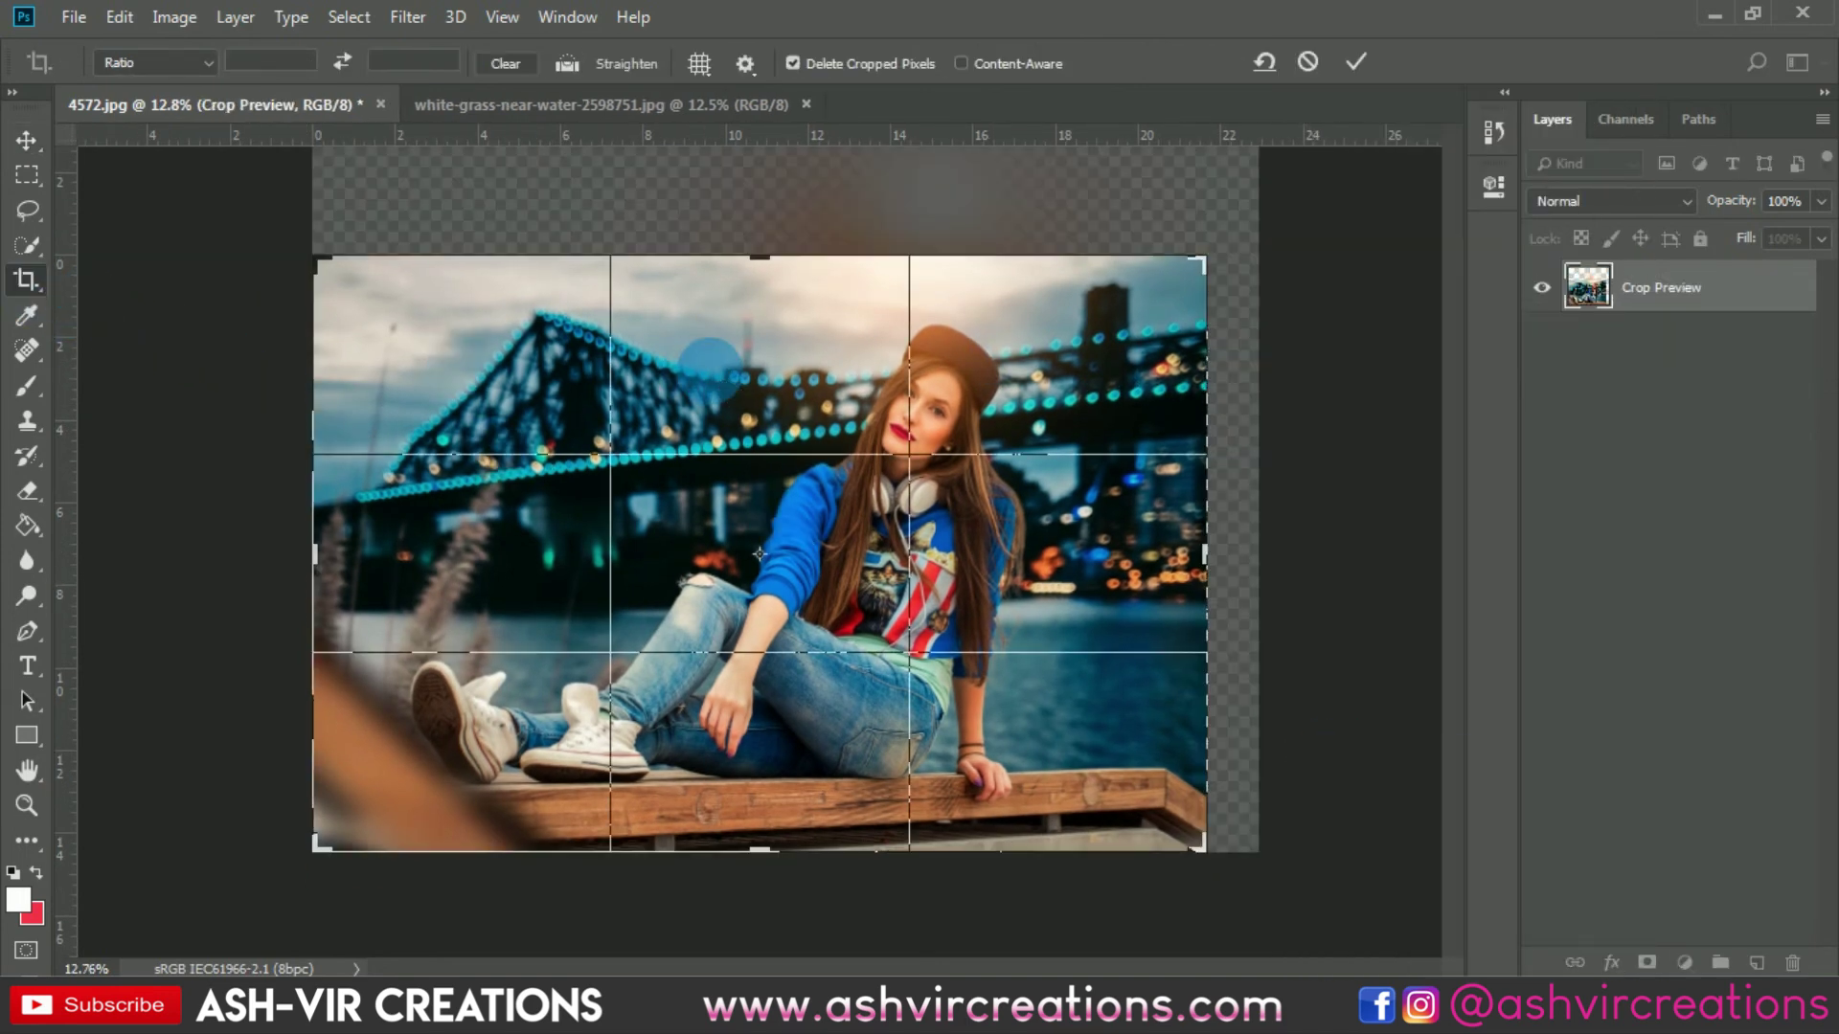
pyautogui.doubleClick(709, 369)
pyautogui.press('v')
pyautogui.scroll(-2, 711, 374)
pyautogui.scroll(3, 711, 374)
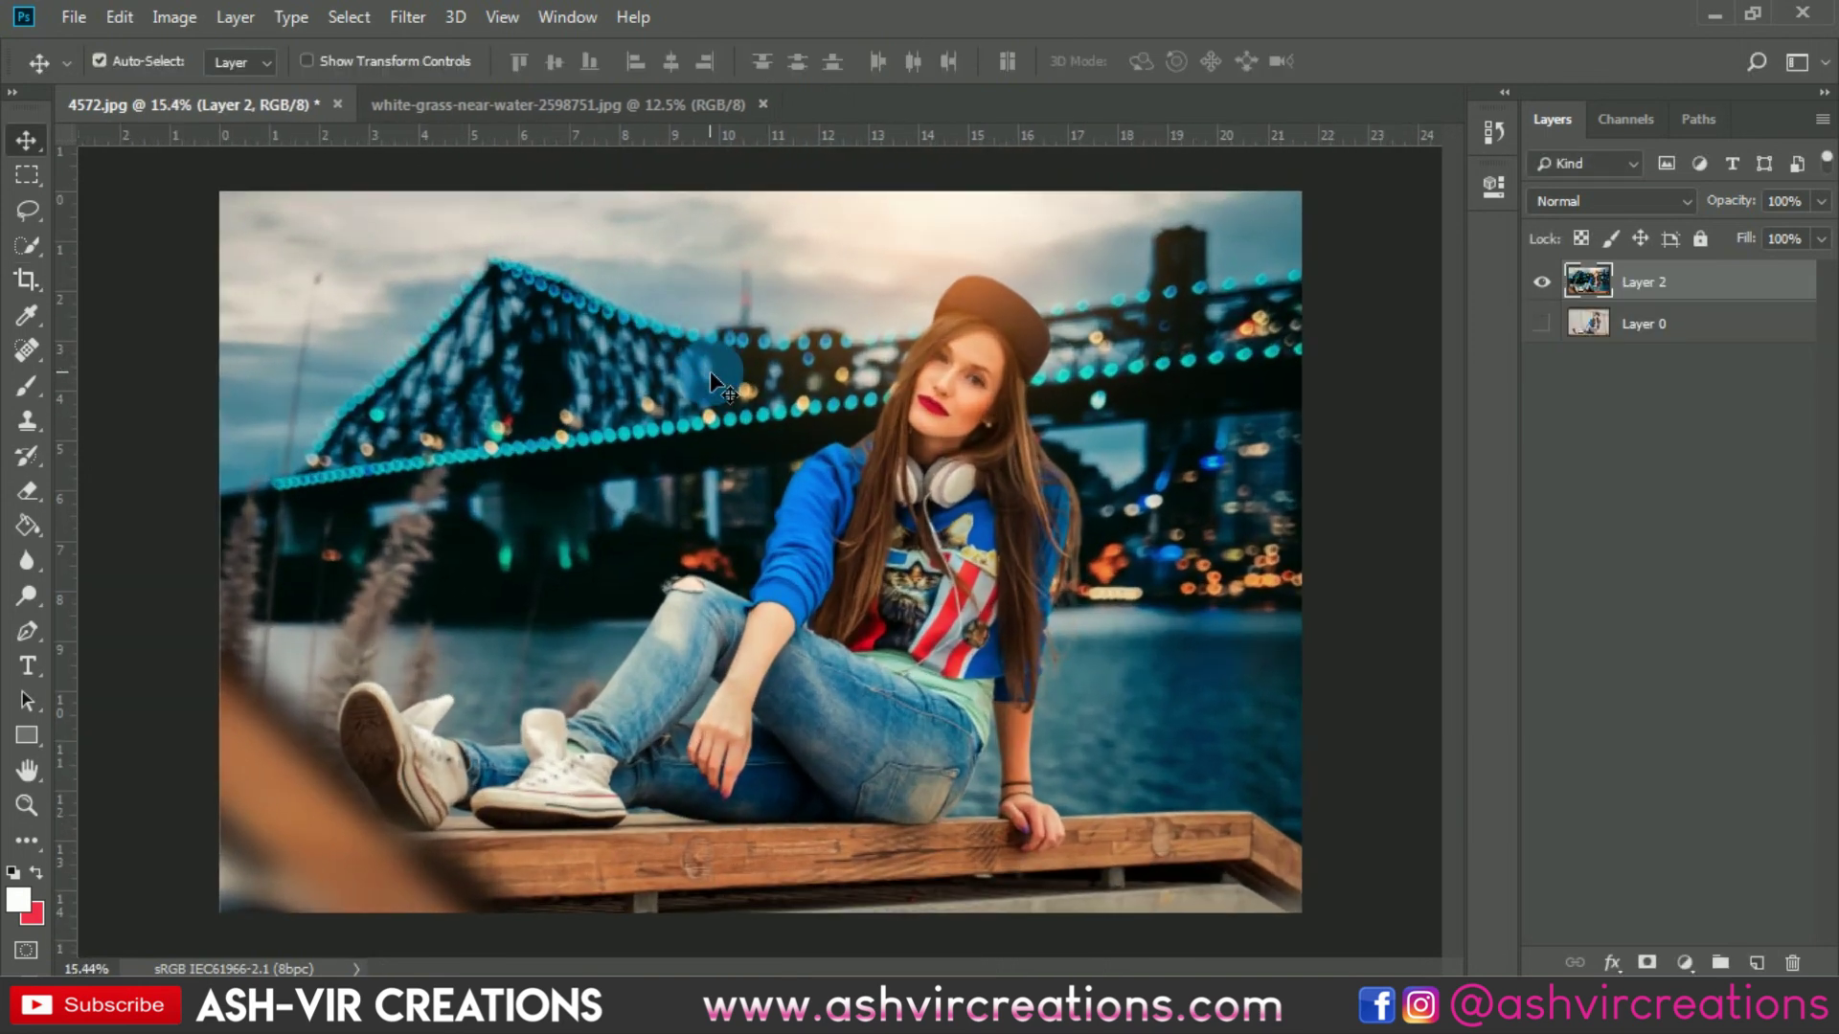
# - Show the original photo in Layer 0 and toggle Layer 2's visibility repeatedly to compare the image before and after editing
pyautogui.click(1540, 323)
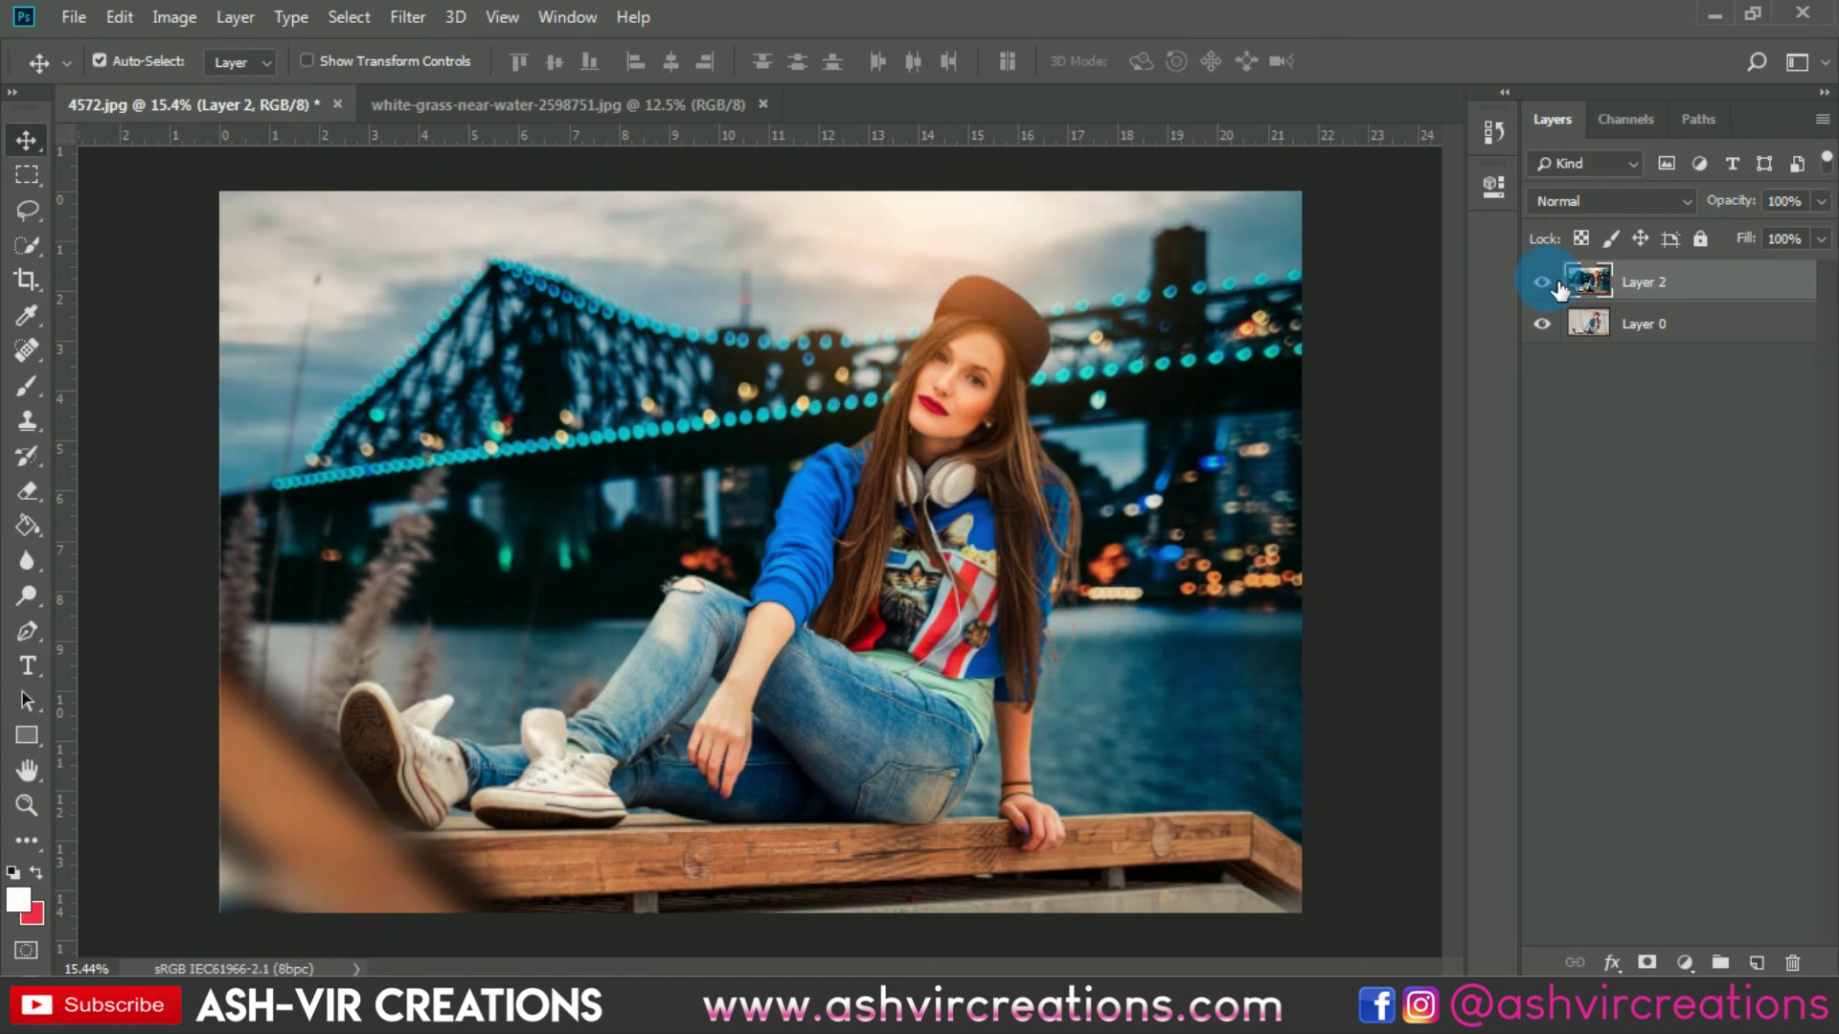
pyautogui.click(1555, 284)
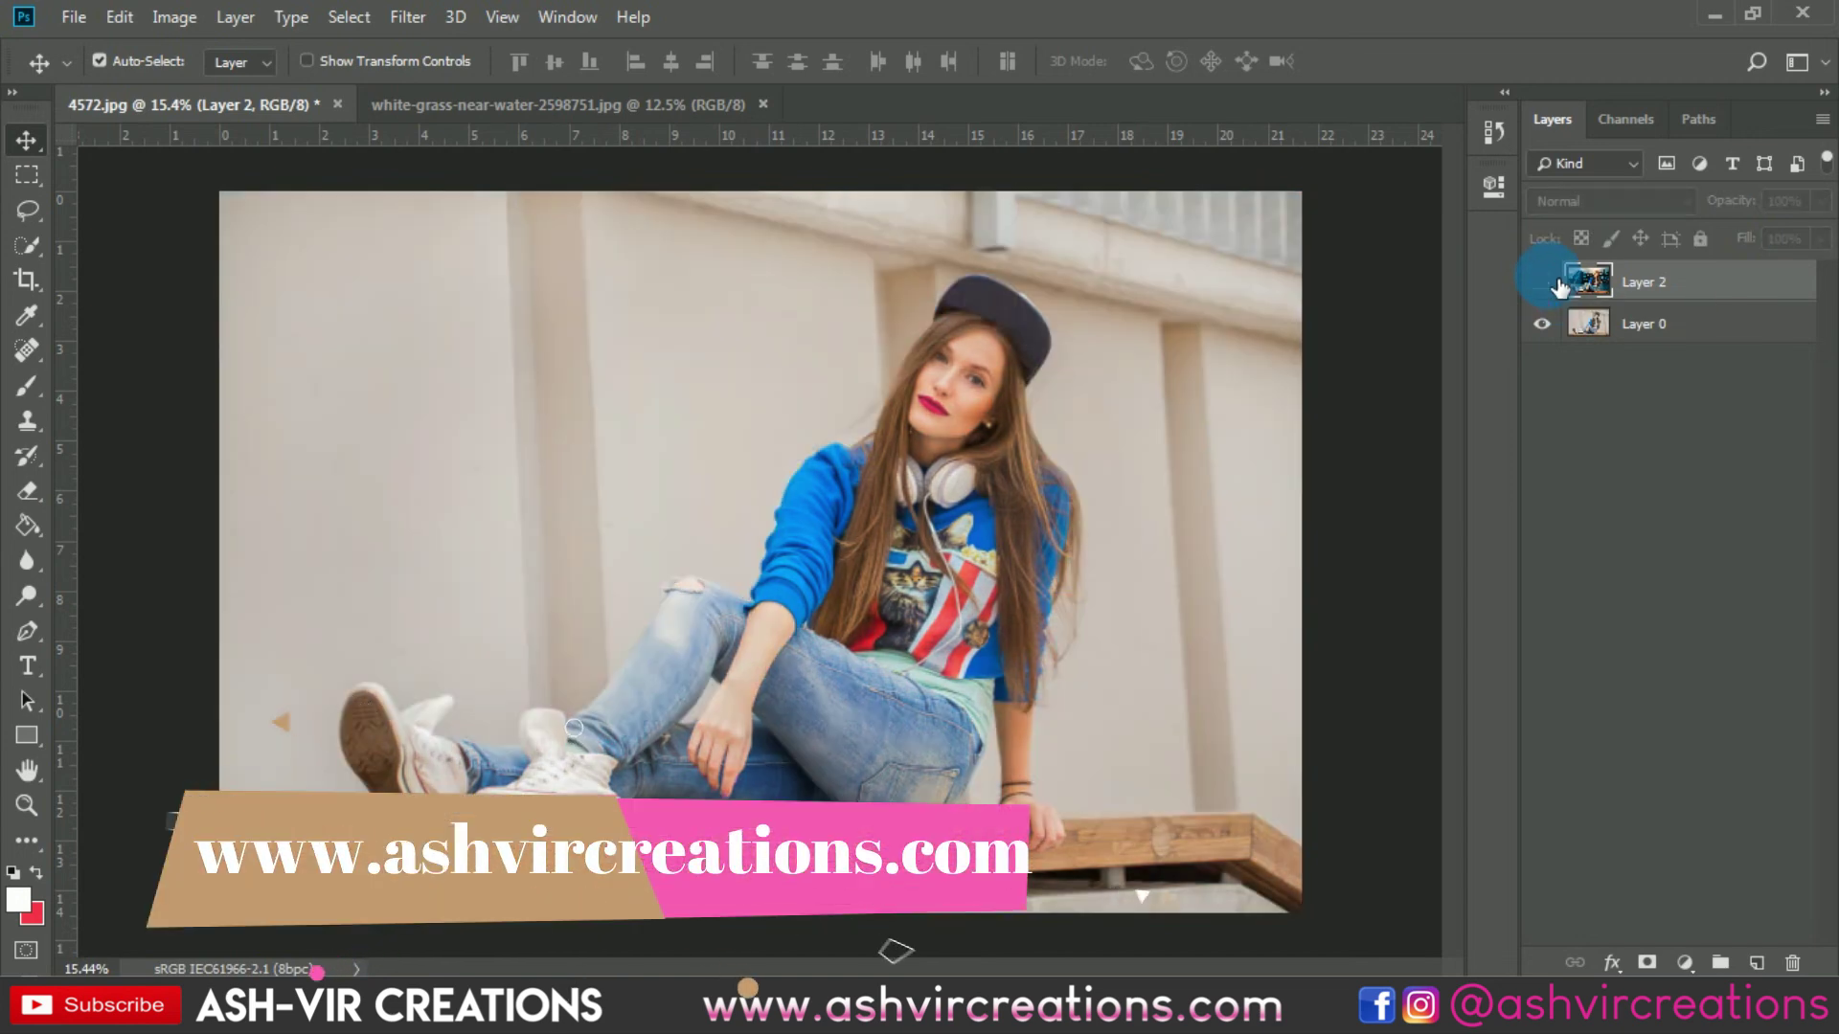
pyautogui.click(1557, 284)
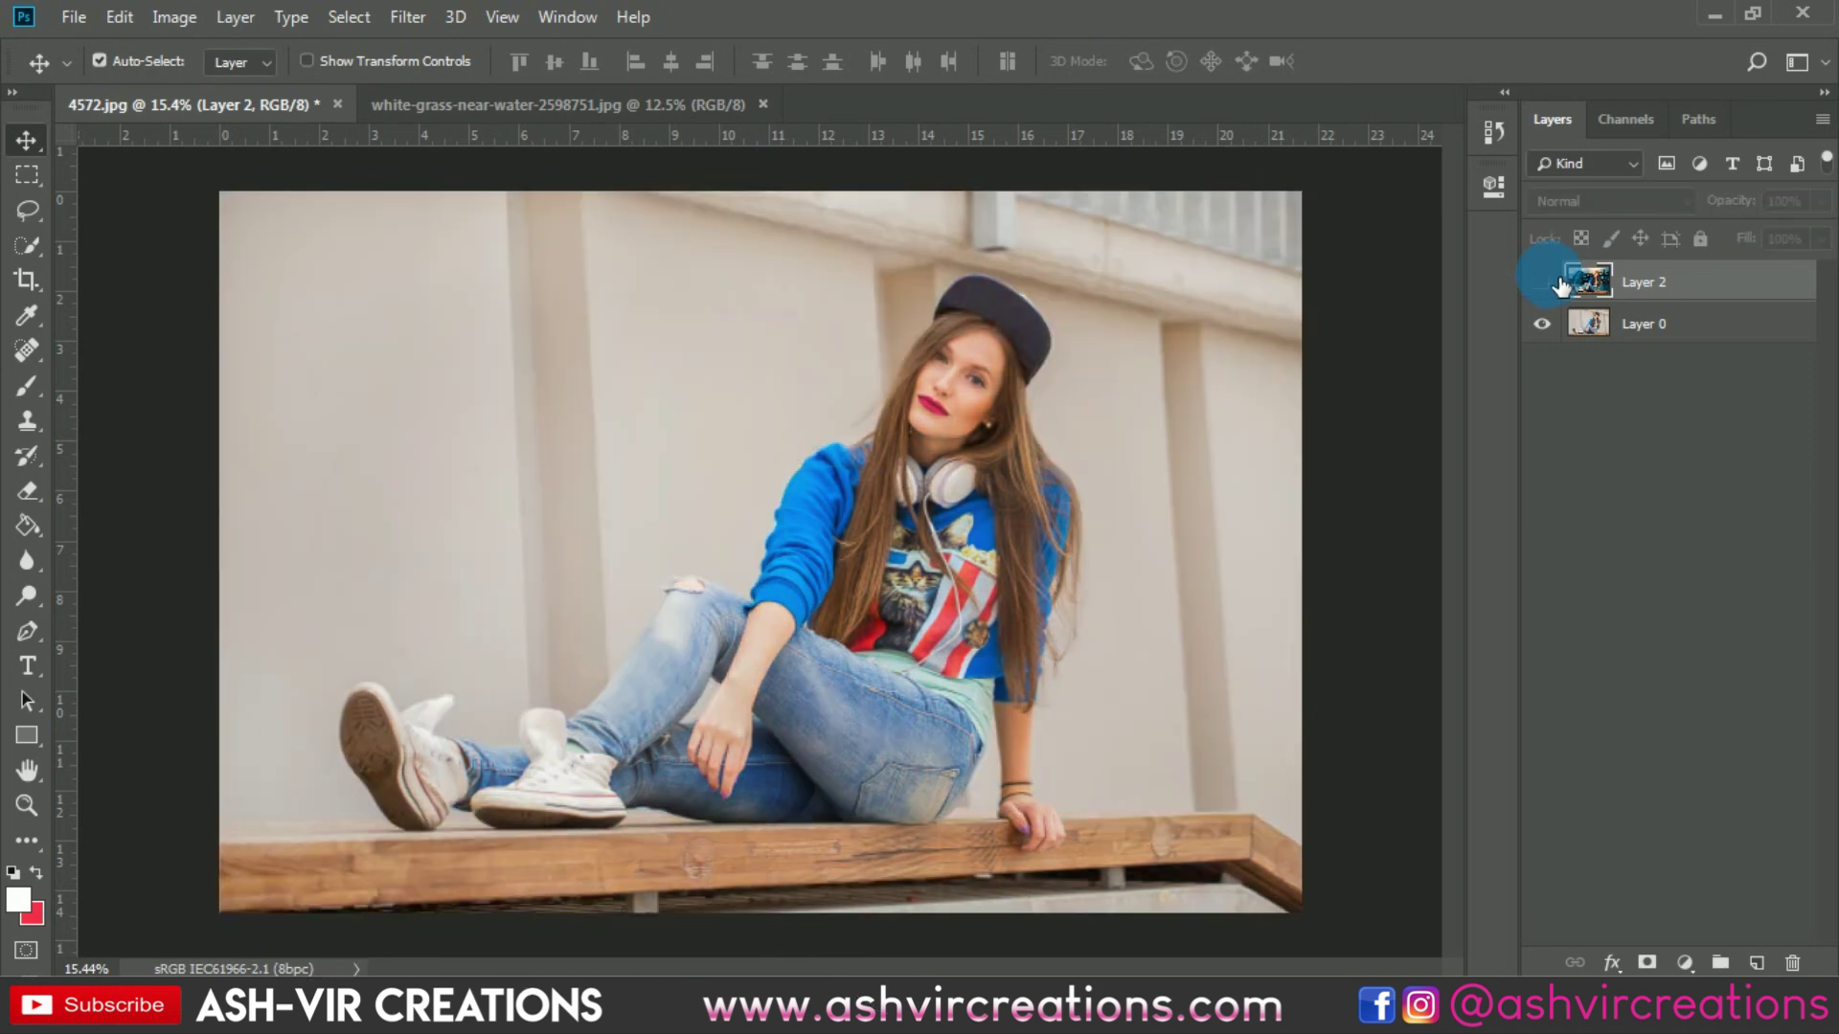
pyautogui.click(1542, 282)
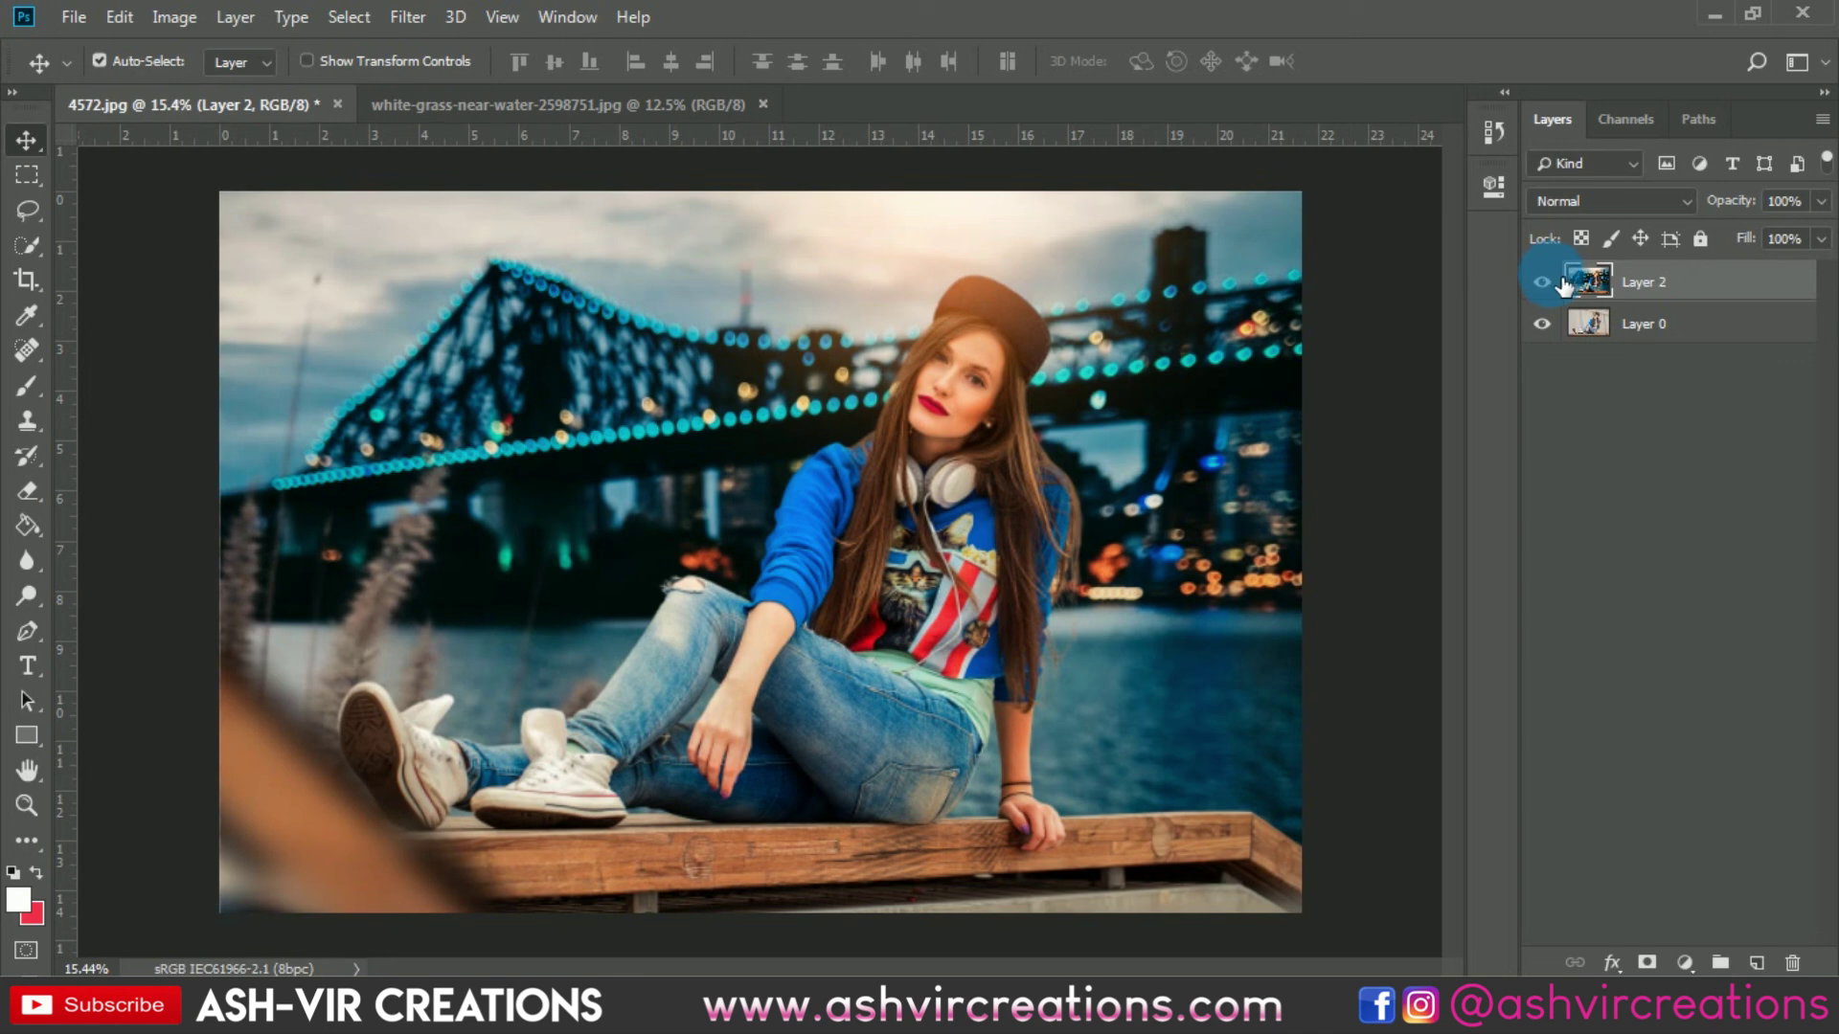
pyautogui.click(1556, 282)
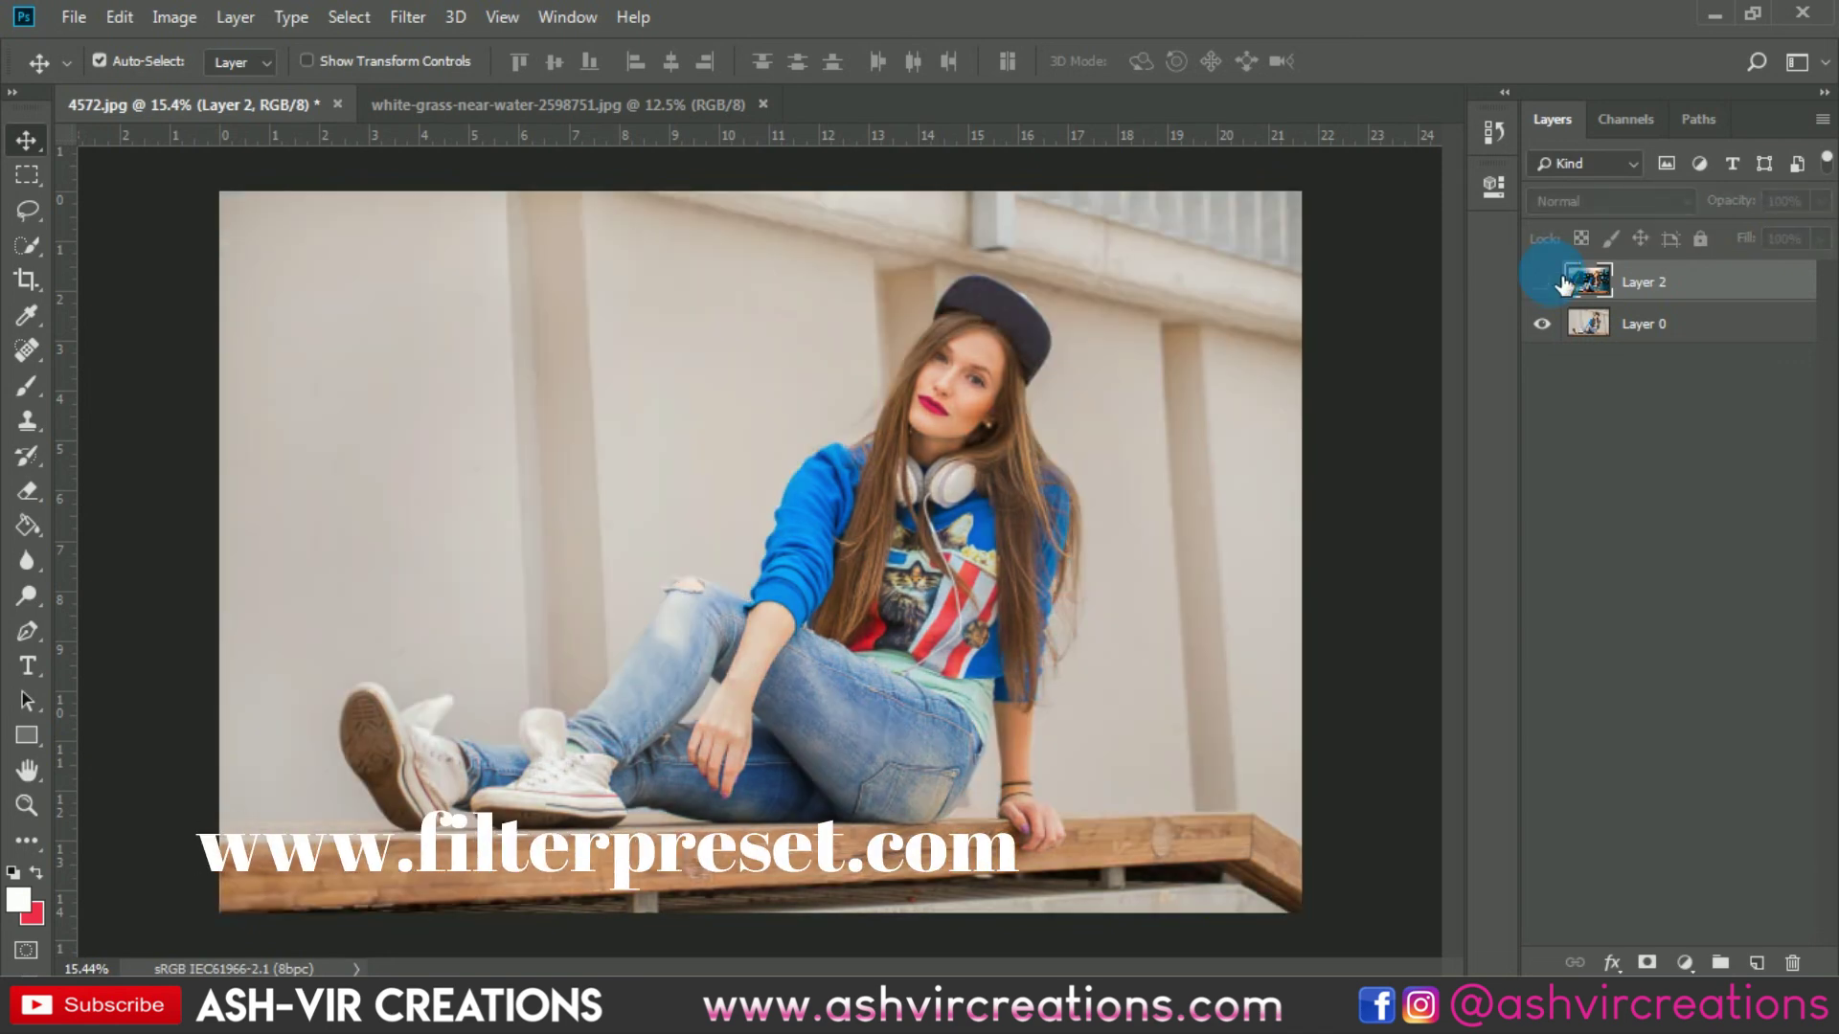
pyautogui.click(1553, 282)
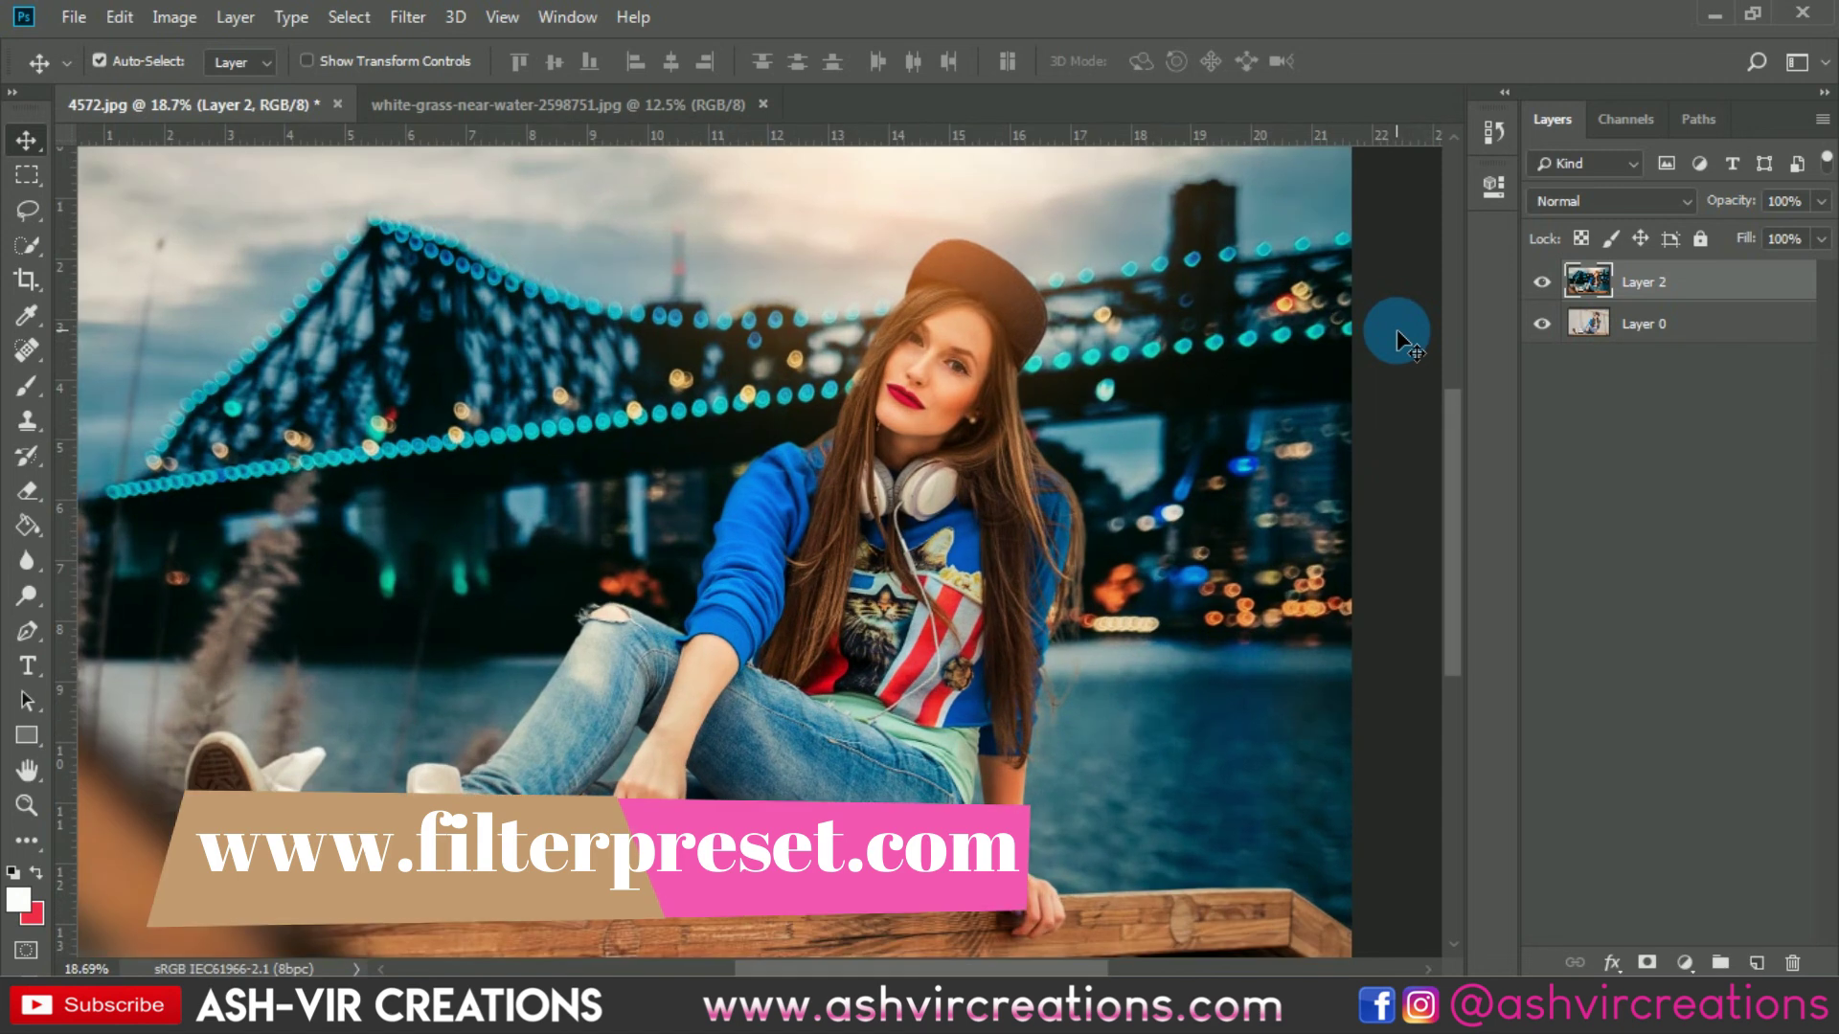
pyautogui.scroll(2, 1398, 336)
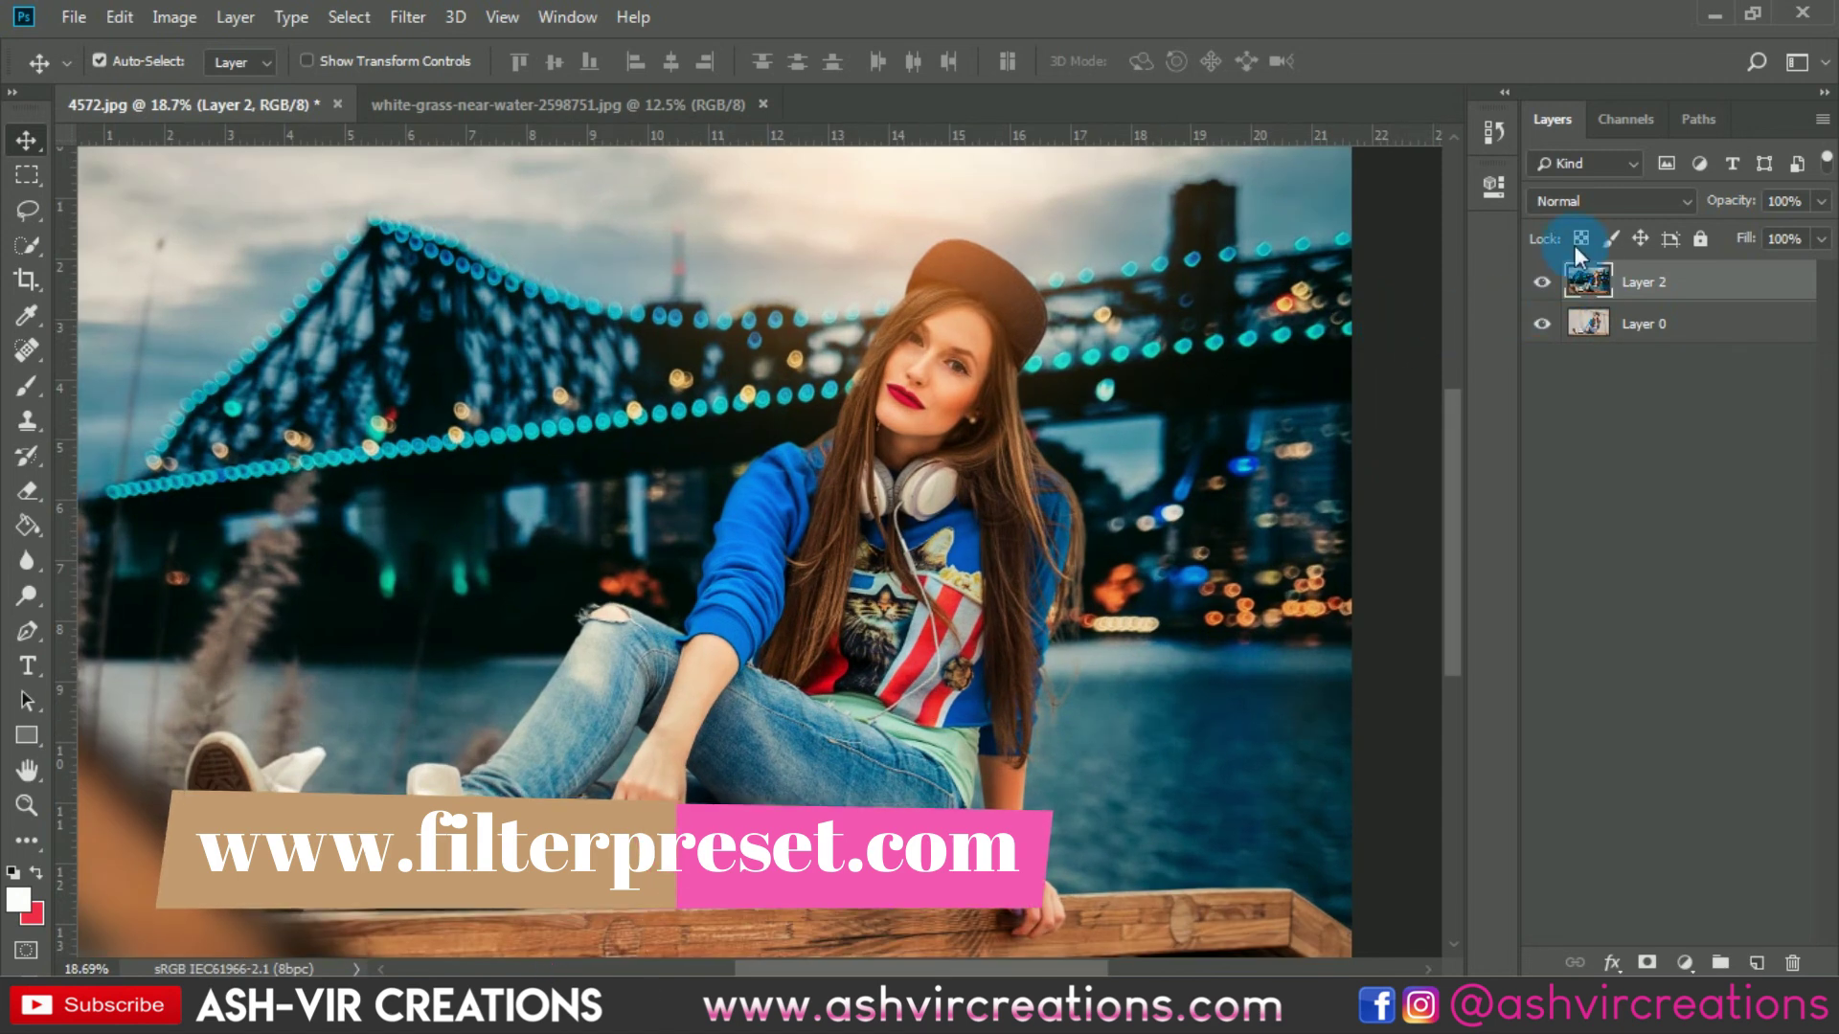
pyautogui.click(1544, 284)
pyautogui.click(1544, 283)
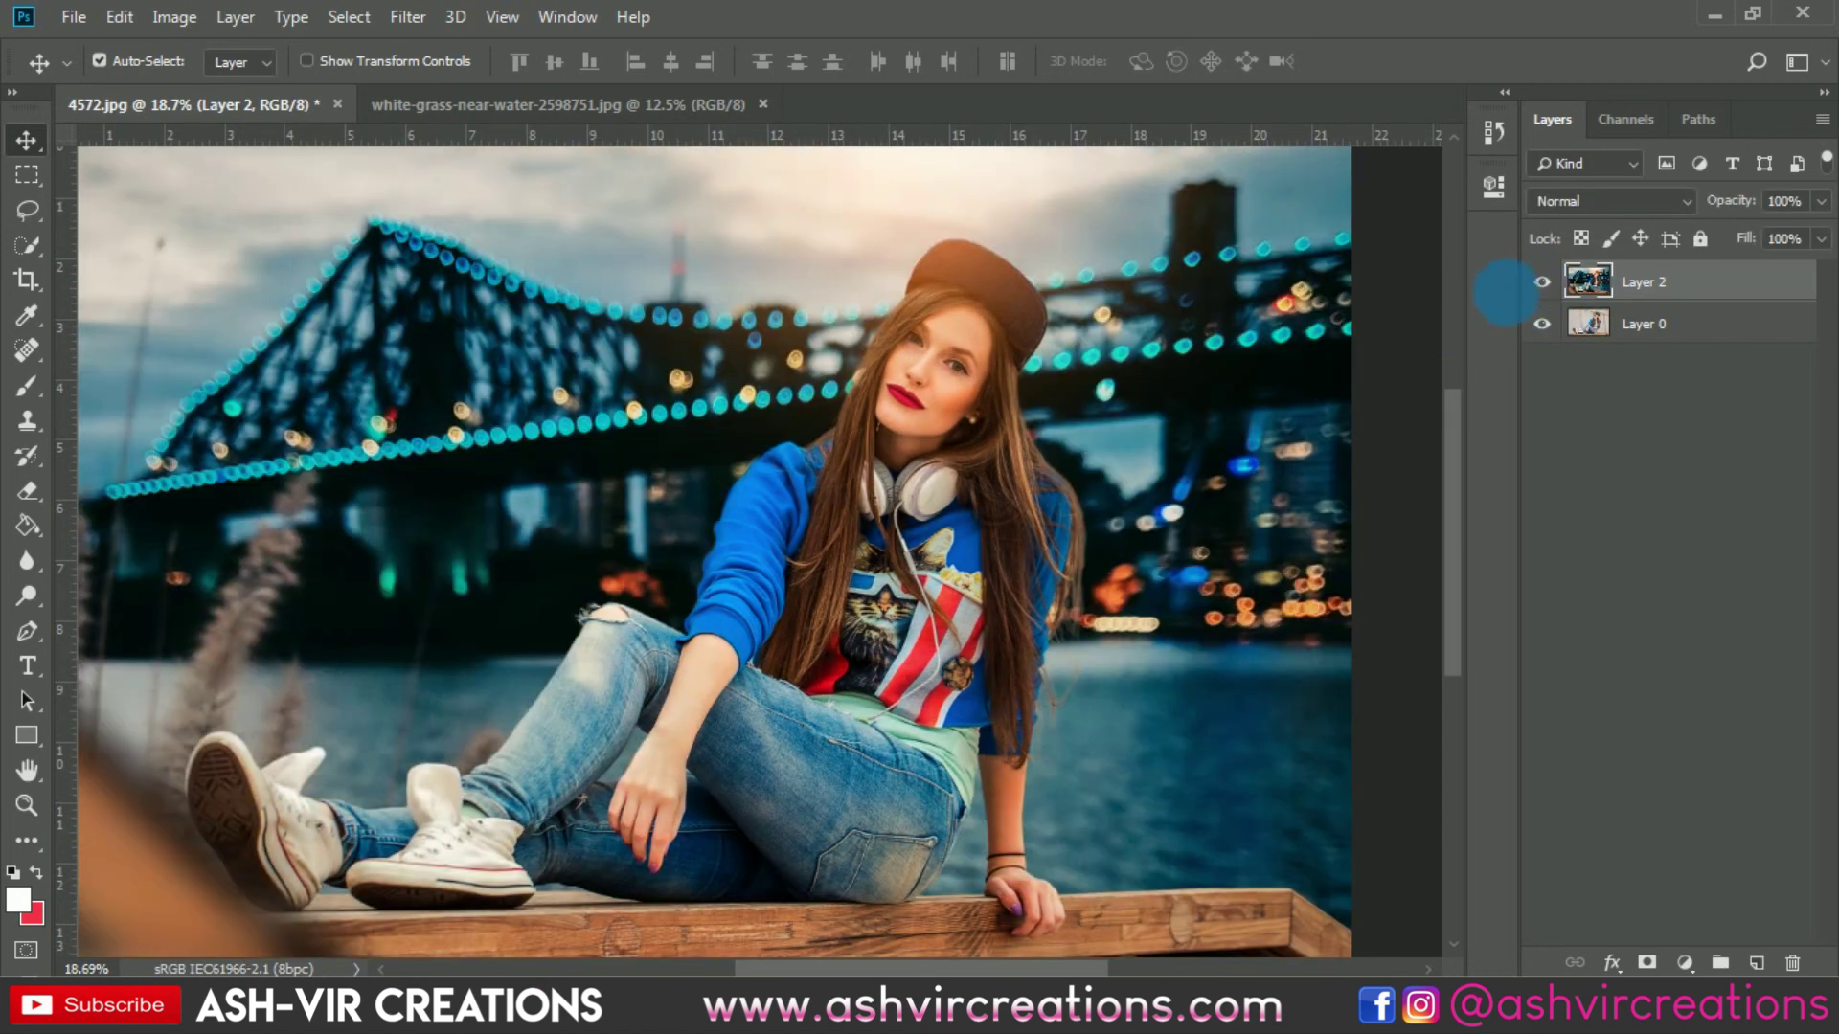
pyautogui.scroll(-2, 1407, 335)
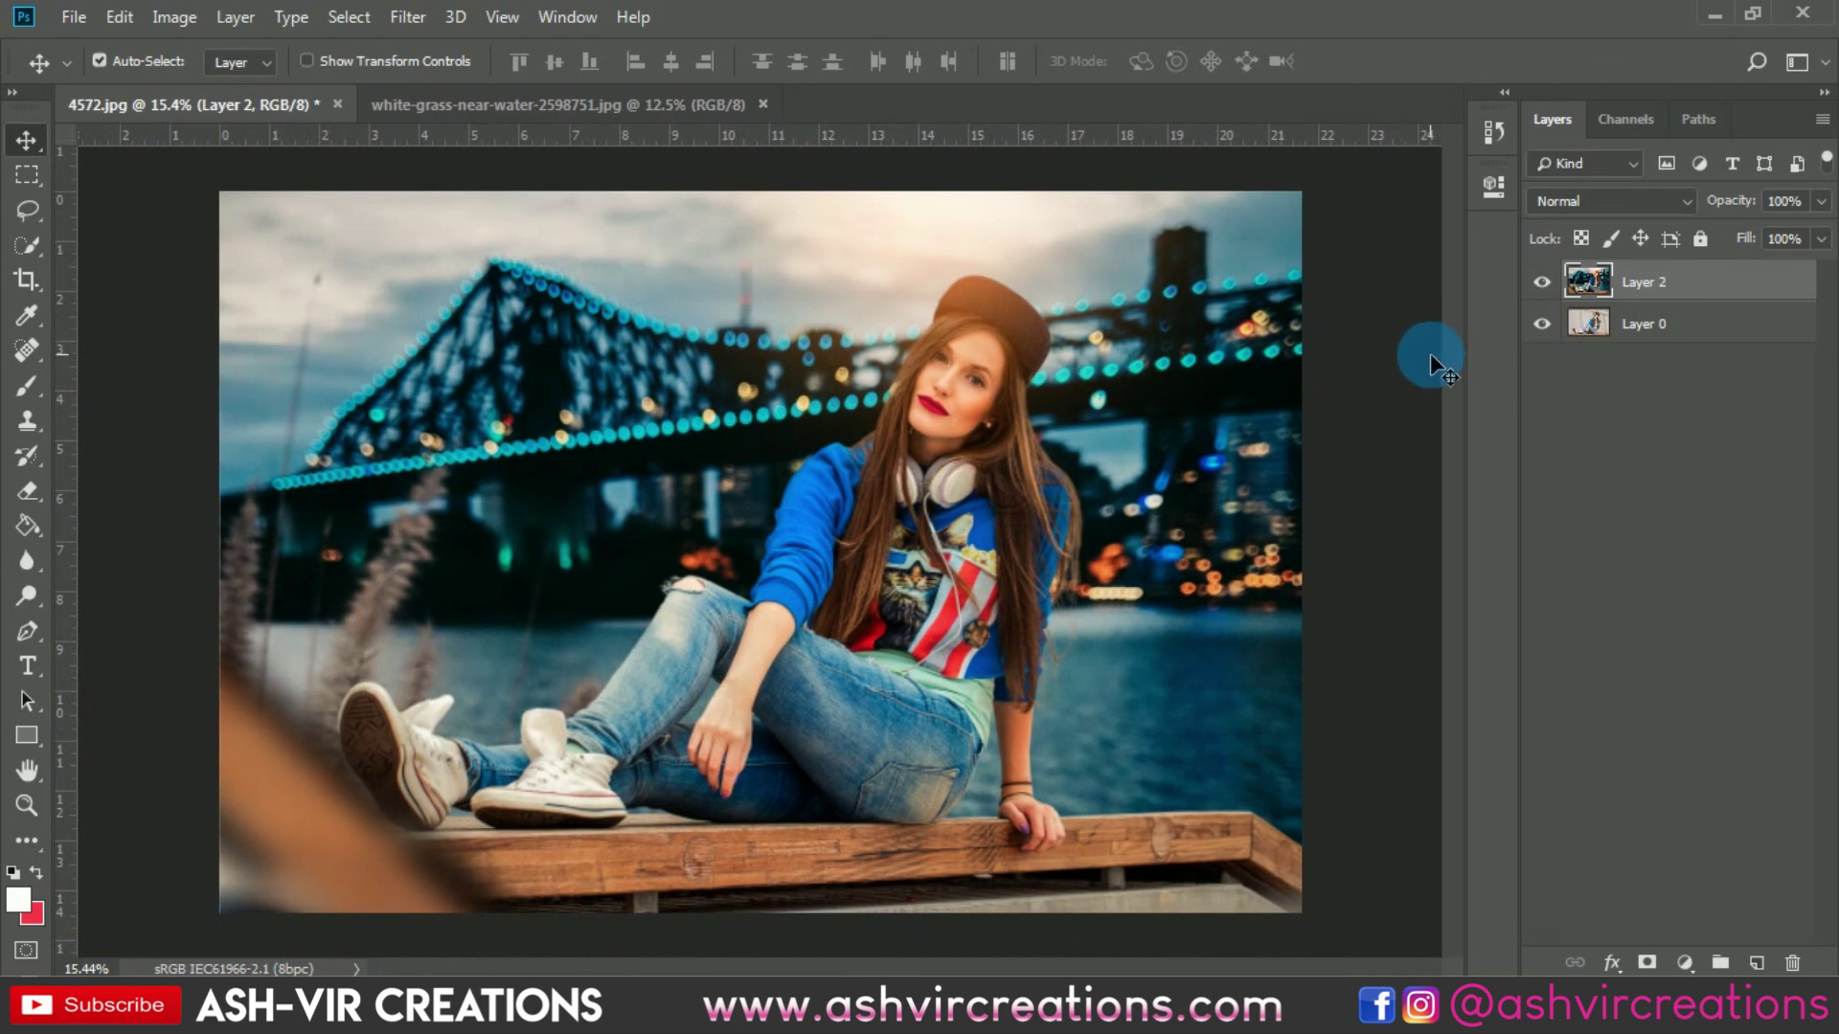
pyautogui.click(1544, 284)
pyautogui.click(1545, 285)
pyautogui.click(1545, 286)
pyautogui.click(1545, 285)
pyautogui.scroll(1, 1367, 344)
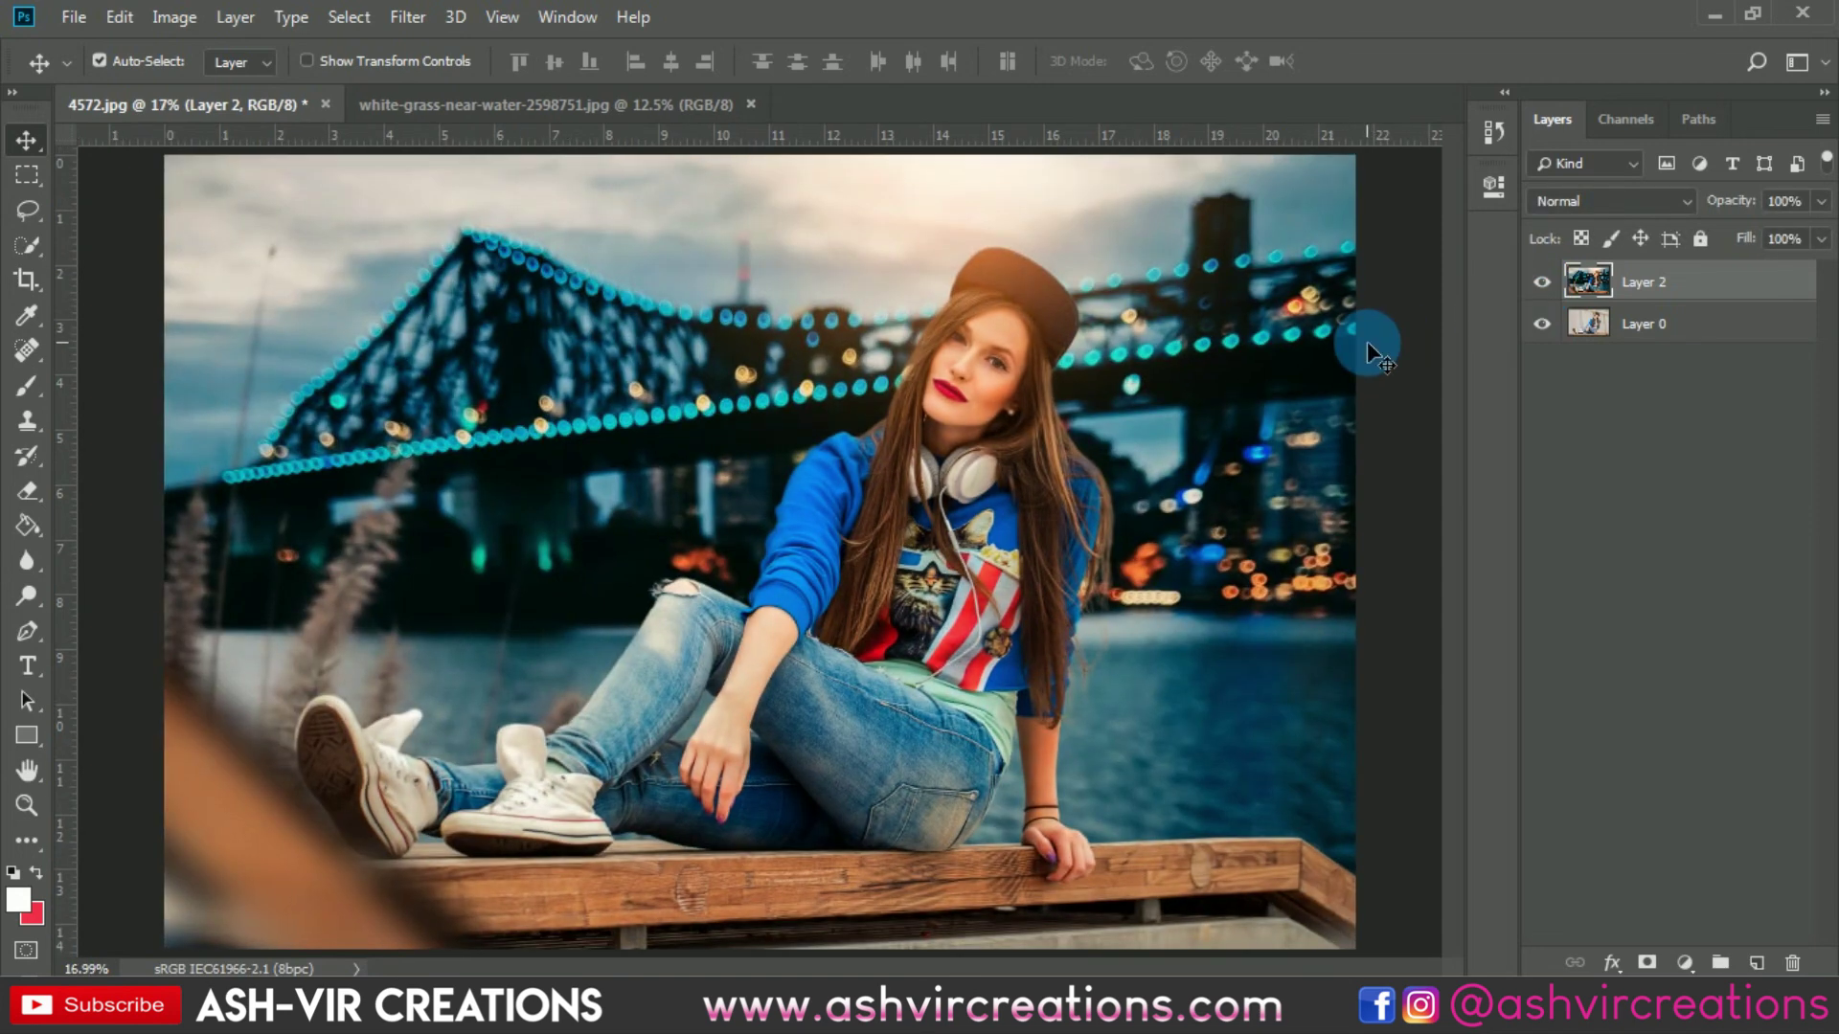